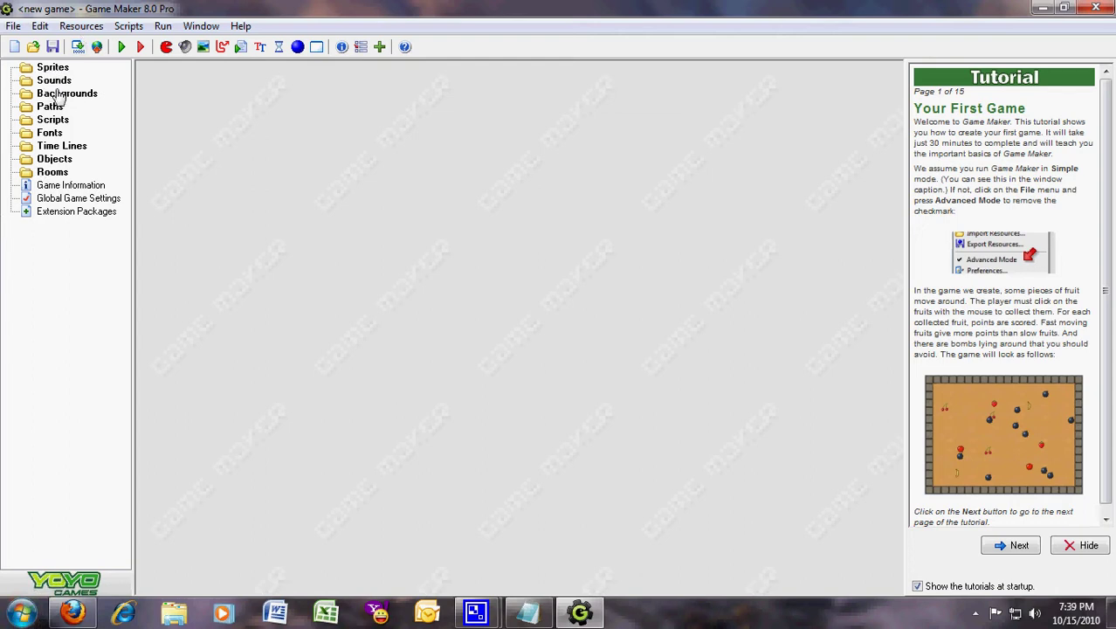
- Take the Game Maker window out of full screen and maximize it again
{"action": "double_click", "coordinate": [173, 12]}
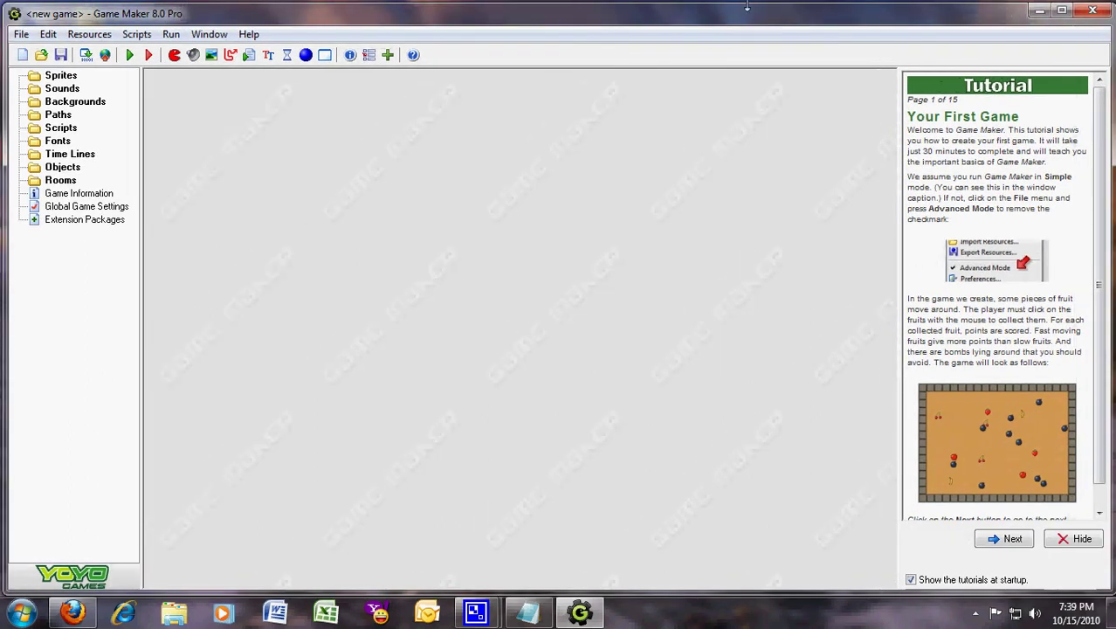
{"action": "left_click", "coordinate": [1062, 10]}
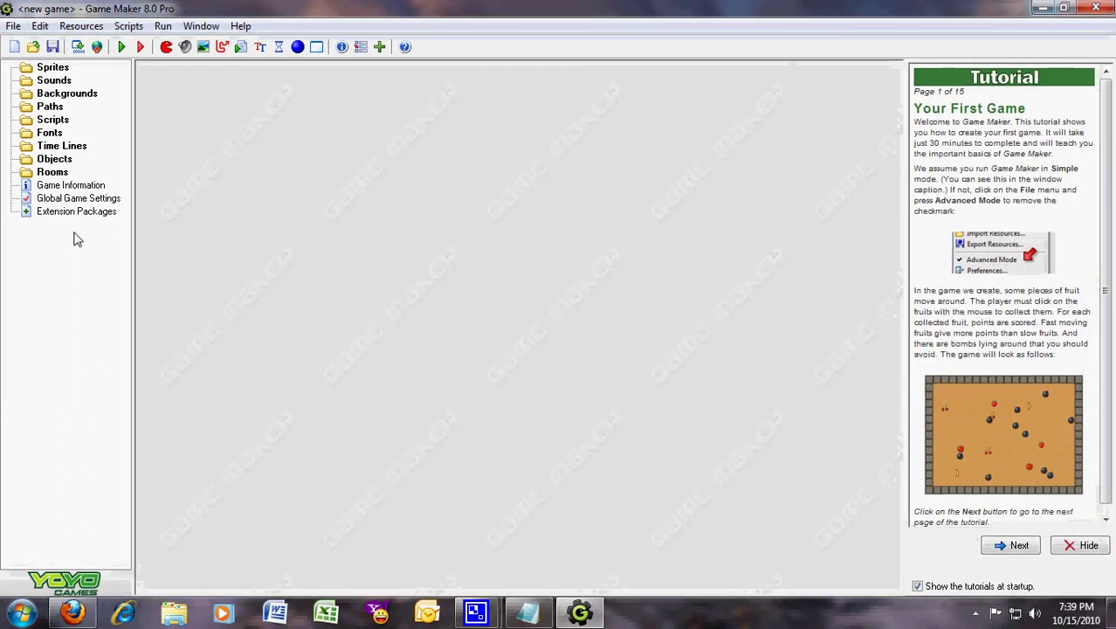
- Create a sprite named green note with a new blank 32x32 image
{"action": "right_click", "coordinate": [52, 68]}
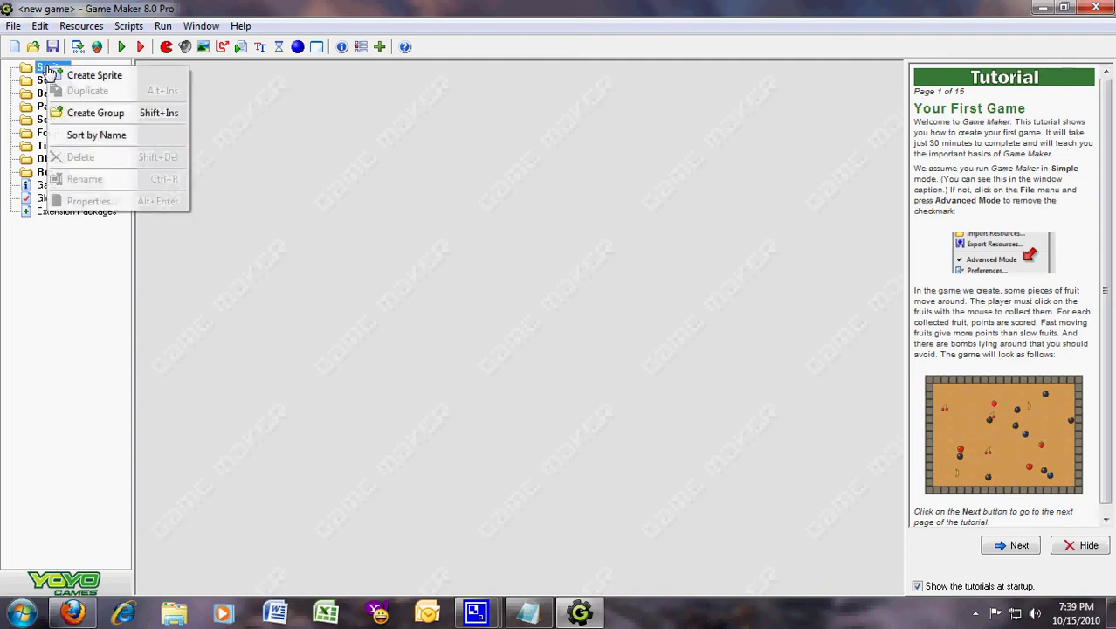
{"action": "left_click", "coordinate": [94, 75]}
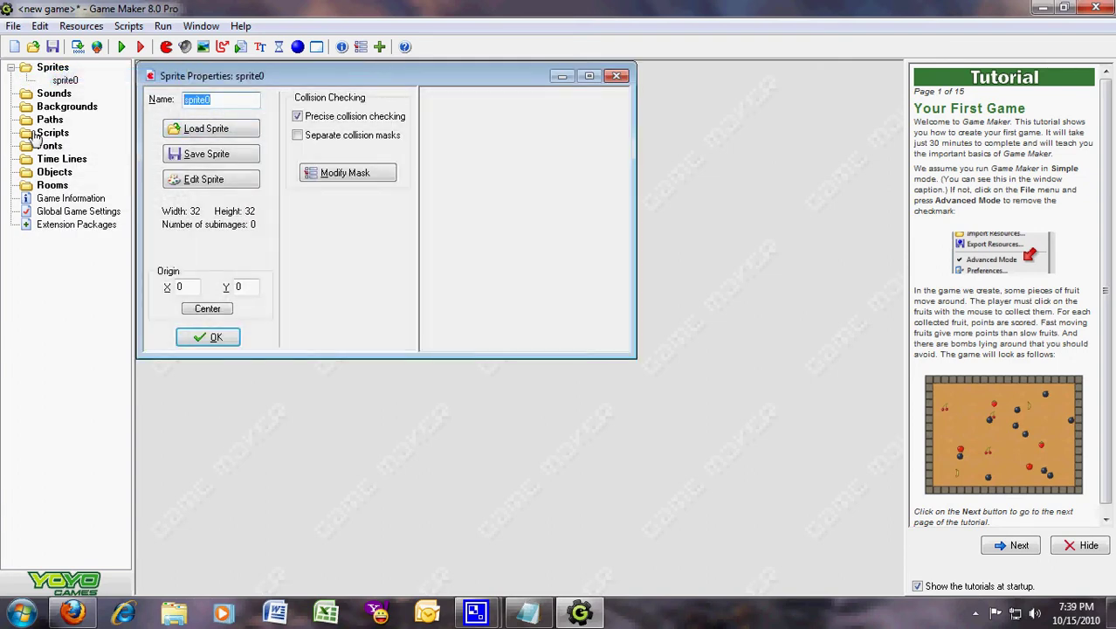
{"action": "type", "text": "green note"}
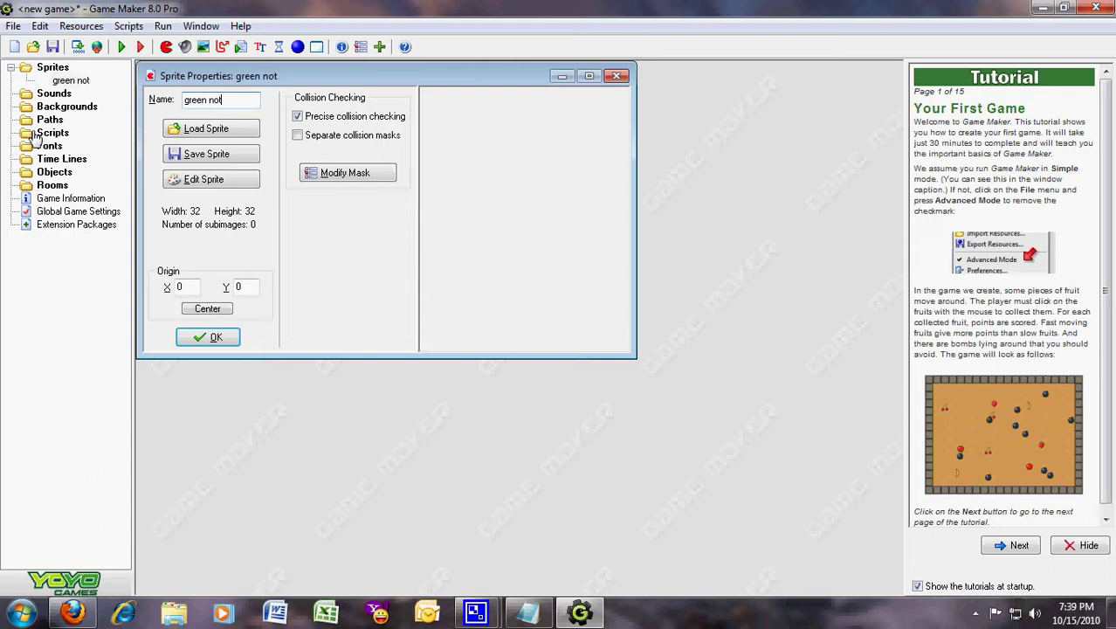
{"action": "left_click", "coordinate": [232, 181]}
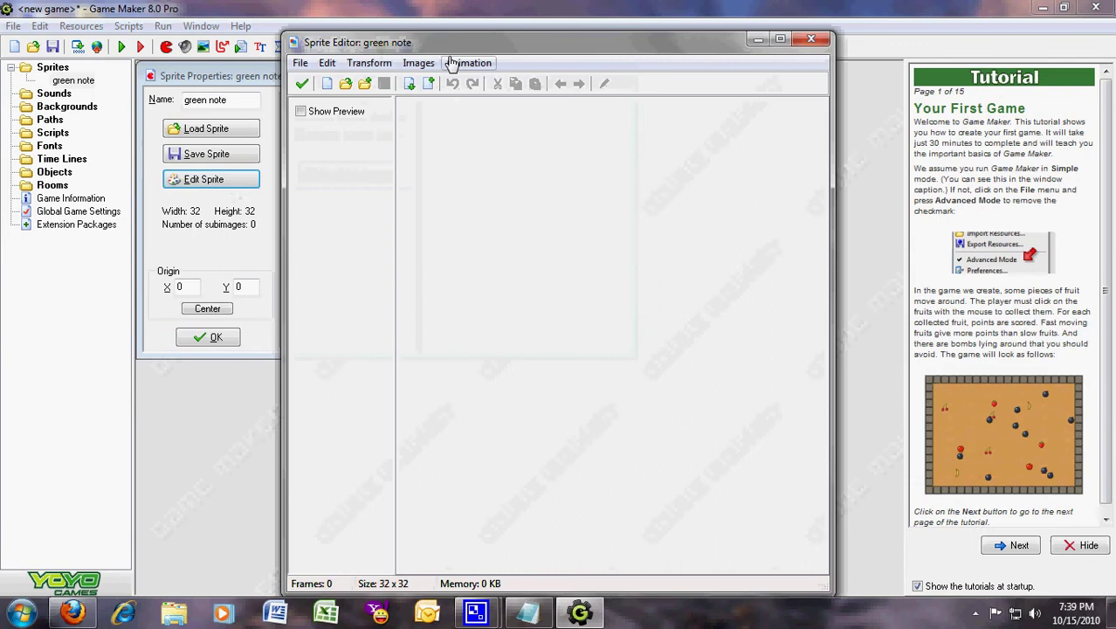
{"action": "left_click", "coordinate": [325, 84]}
{"action": "left_click", "coordinate": [498, 358]}
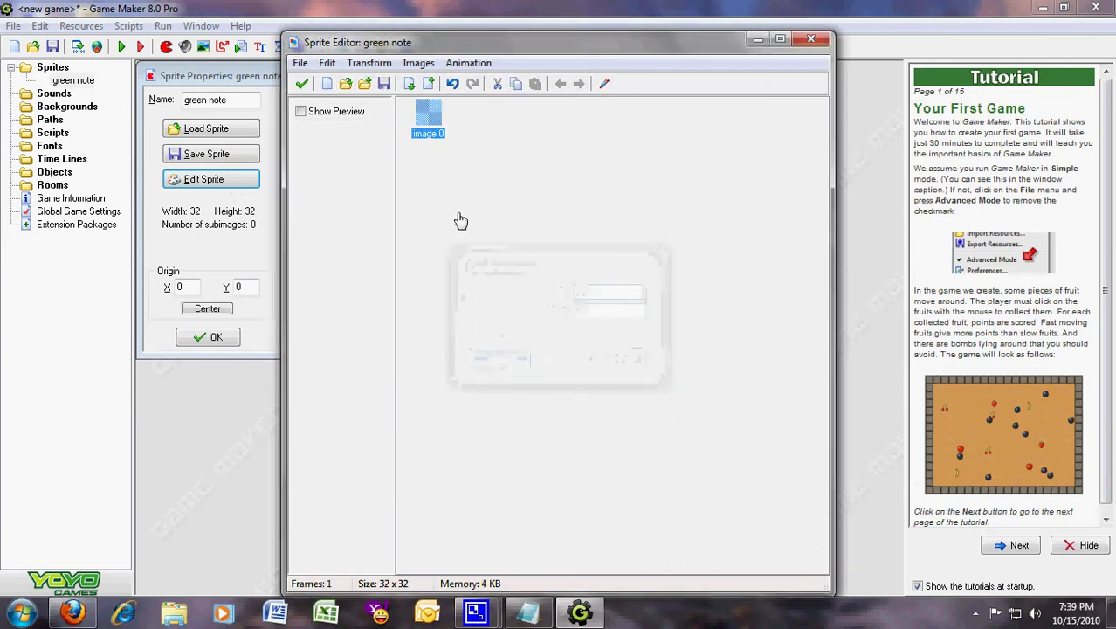
- Open image 0 zoomed in and select the filled-with-outline ellipse tool
{"action": "double_click", "coordinate": [428, 117]}
{"action": "left_click", "coordinate": [546, 68]}
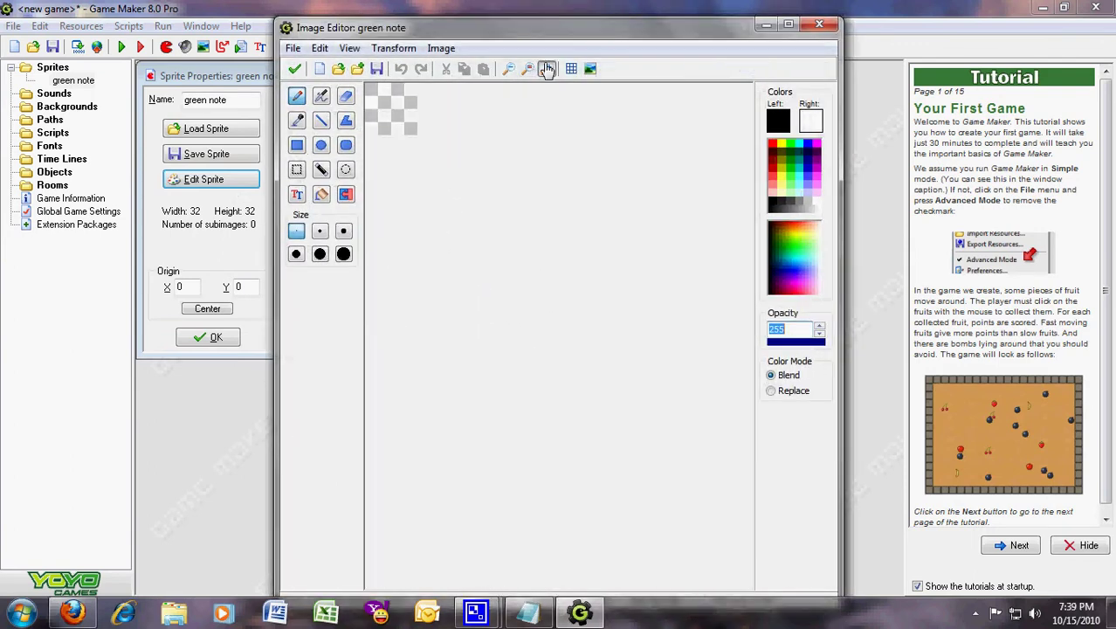
{"action": "left_click", "coordinate": [546, 68]}
{"action": "left_click", "coordinate": [546, 68]}
{"action": "left_click", "coordinate": [322, 147]}
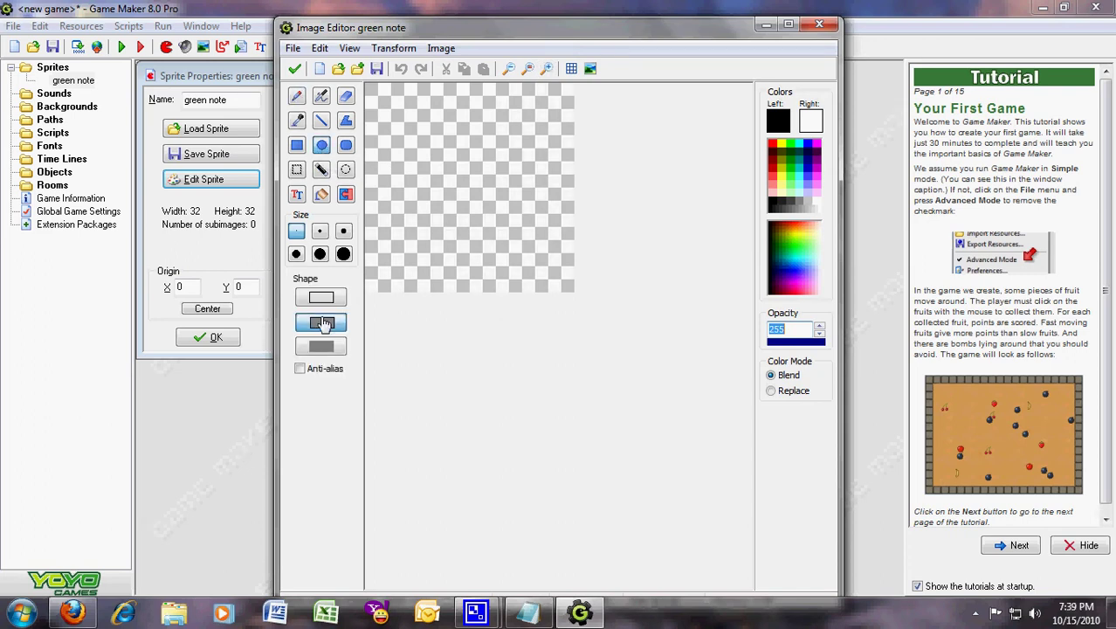
{"action": "left_click", "coordinate": [307, 348]}
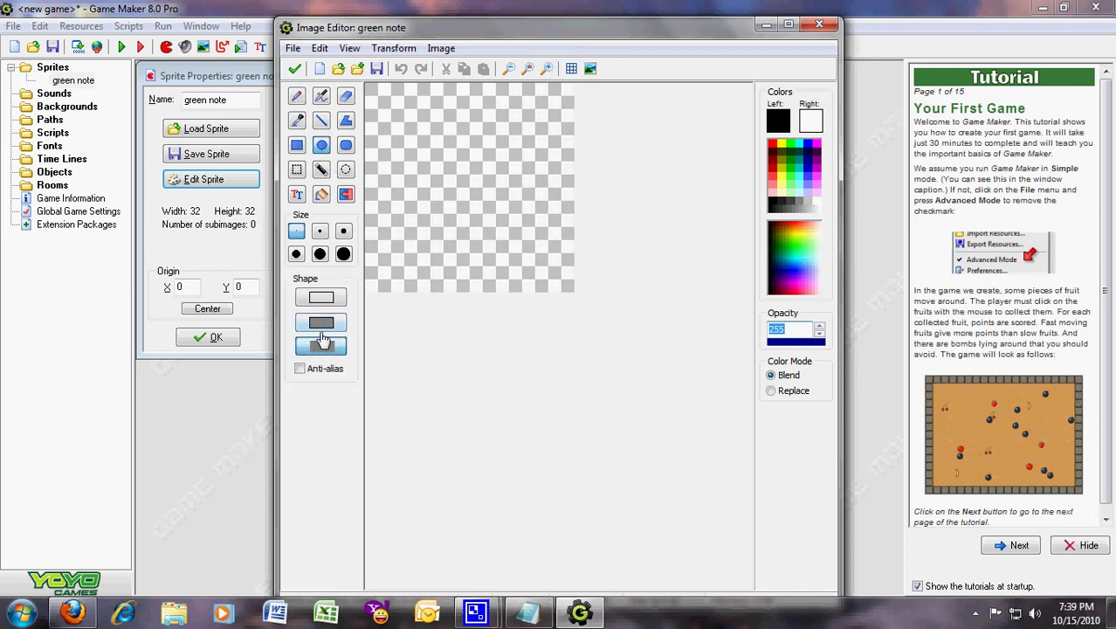
{"action": "left_click", "coordinate": [322, 324]}
- Draw a dark green, black-outlined circle filling the 32x32 canvas and accept it
{"action": "left_click", "coordinate": [812, 122]}
{"action": "left_click", "coordinate": [433, 222]}
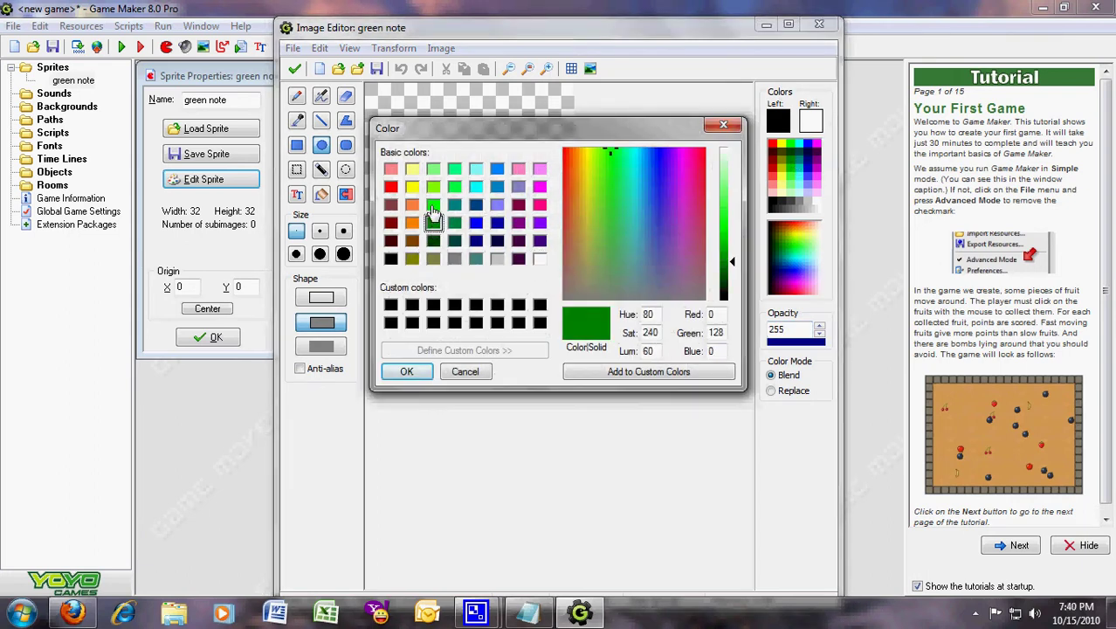
{"action": "left_click", "coordinate": [406, 371]}
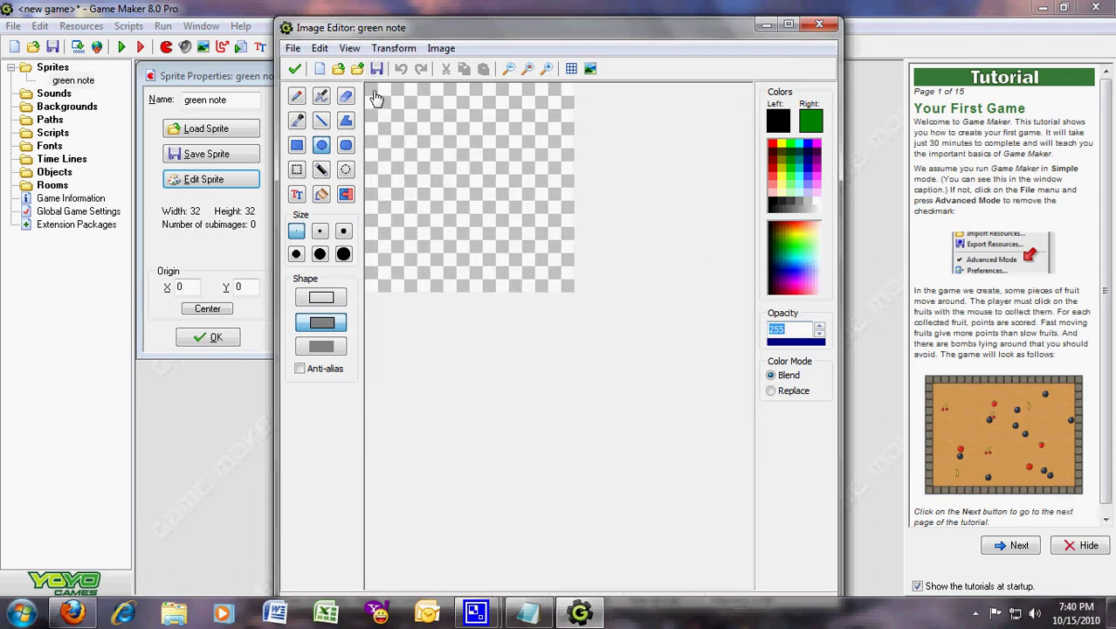
{"action": "left_click_drag", "start_coordinate": [368, 86], "coordinate": [572, 294]}
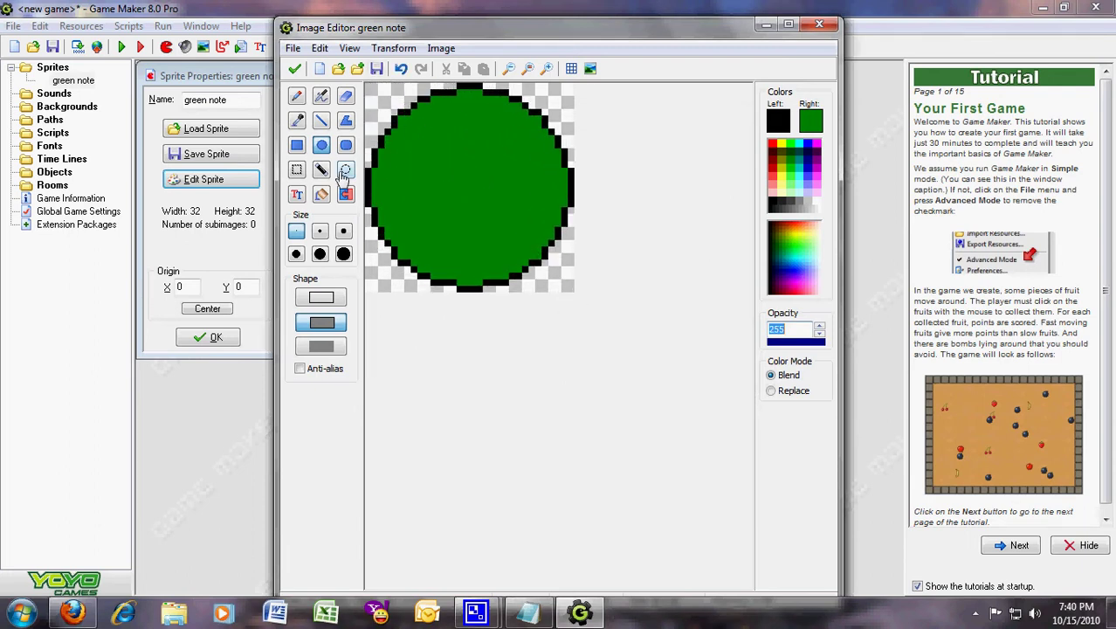
{"action": "left_click", "coordinate": [295, 69]}
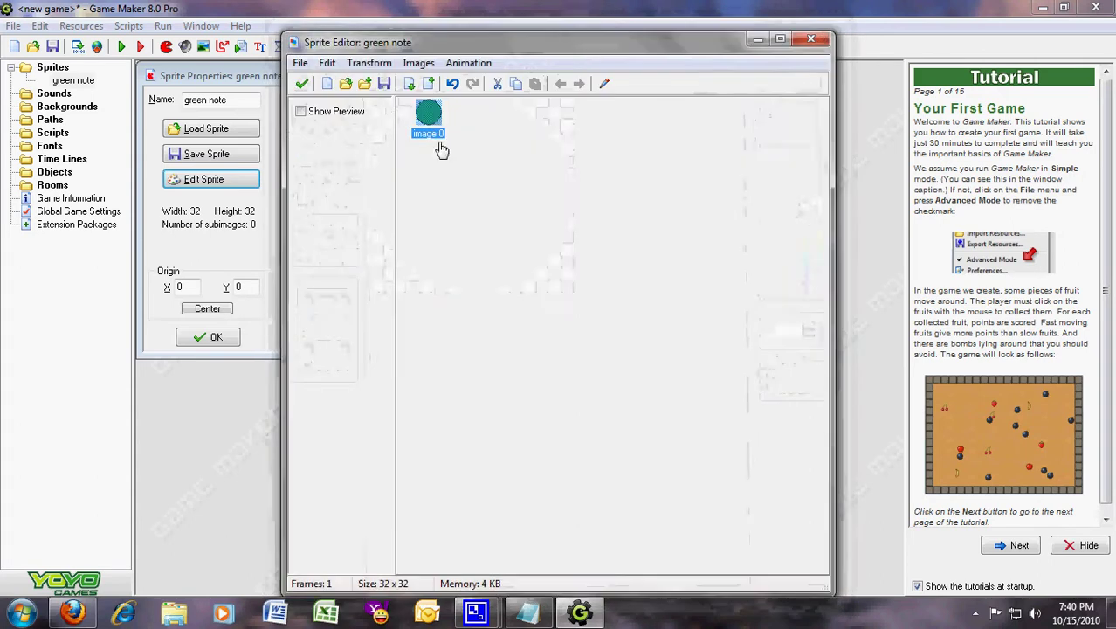
{"action": "left_click", "coordinate": [326, 83]}
- Replace the image with a new 32x32 frame holding a wide green outlined ellipse
{"action": "left_click", "coordinate": [499, 357]}
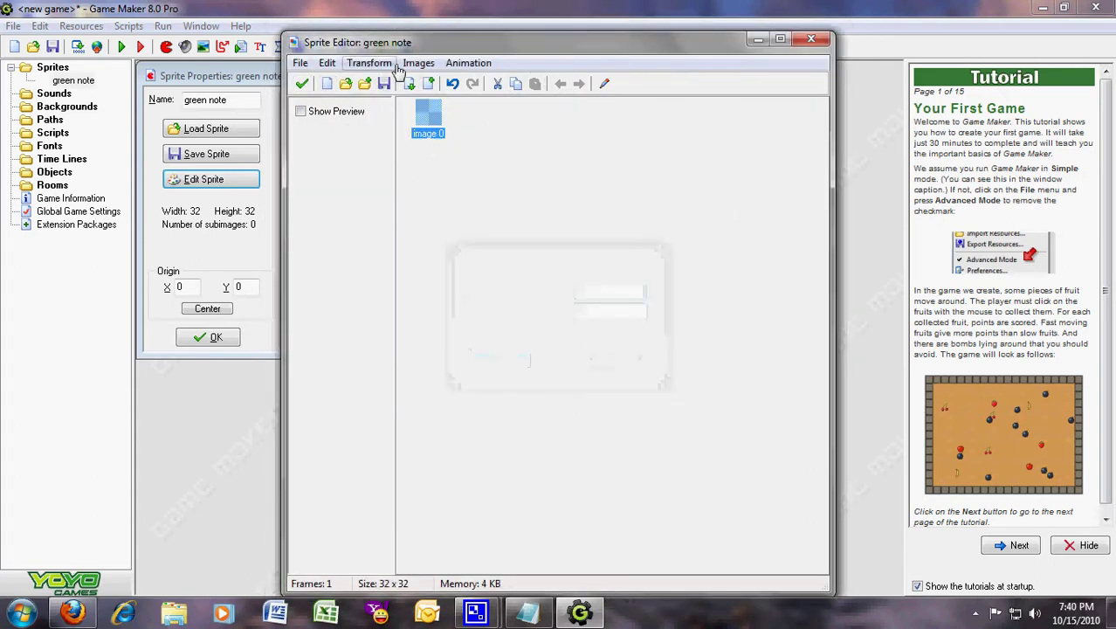
{"action": "double_click", "coordinate": [431, 118]}
{"action": "left_click", "coordinate": [547, 68]}
{"action": "left_click", "coordinate": [546, 68]}
{"action": "left_click", "coordinate": [547, 68]}
{"action": "left_click", "coordinate": [547, 68]}
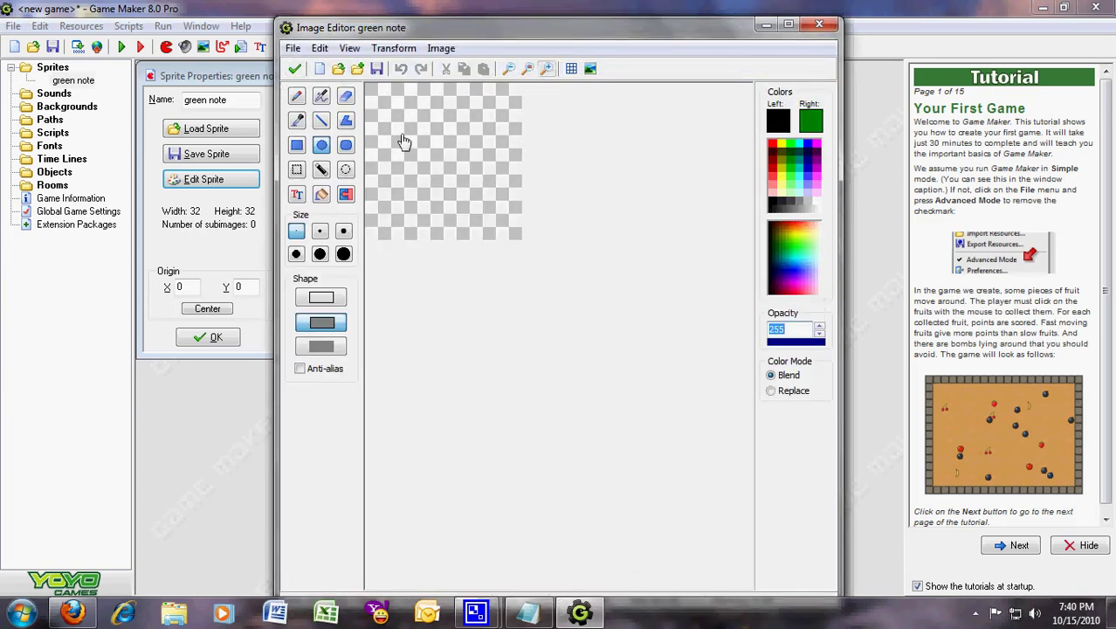
{"action": "left_click_drag", "start_coordinate": [367, 137], "coordinate": [522, 245]}
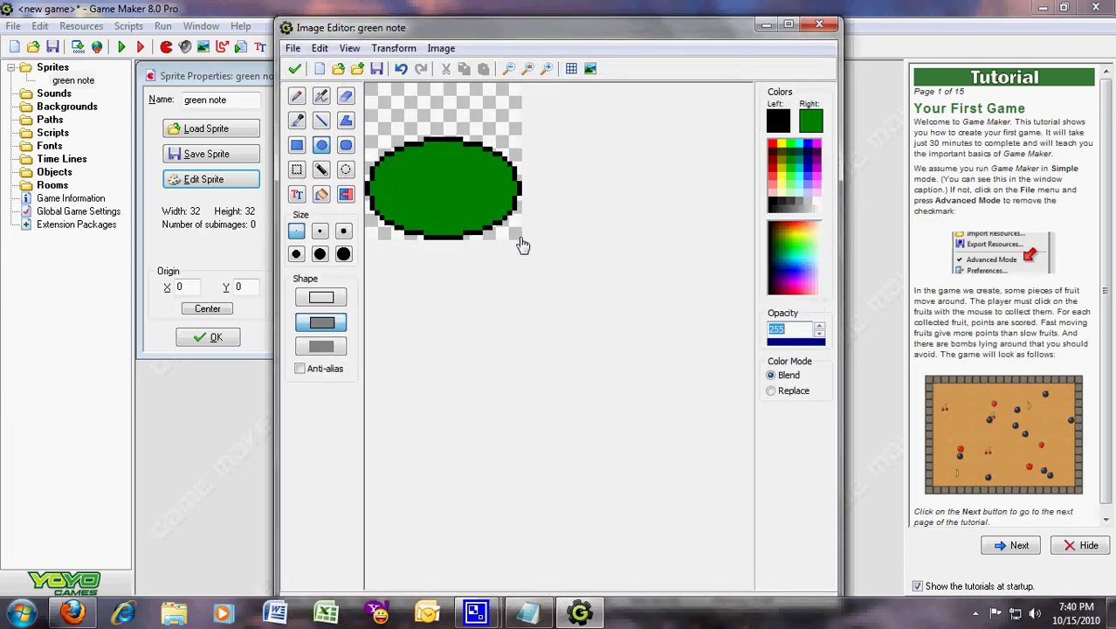
{"action": "left_click", "coordinate": [294, 69]}
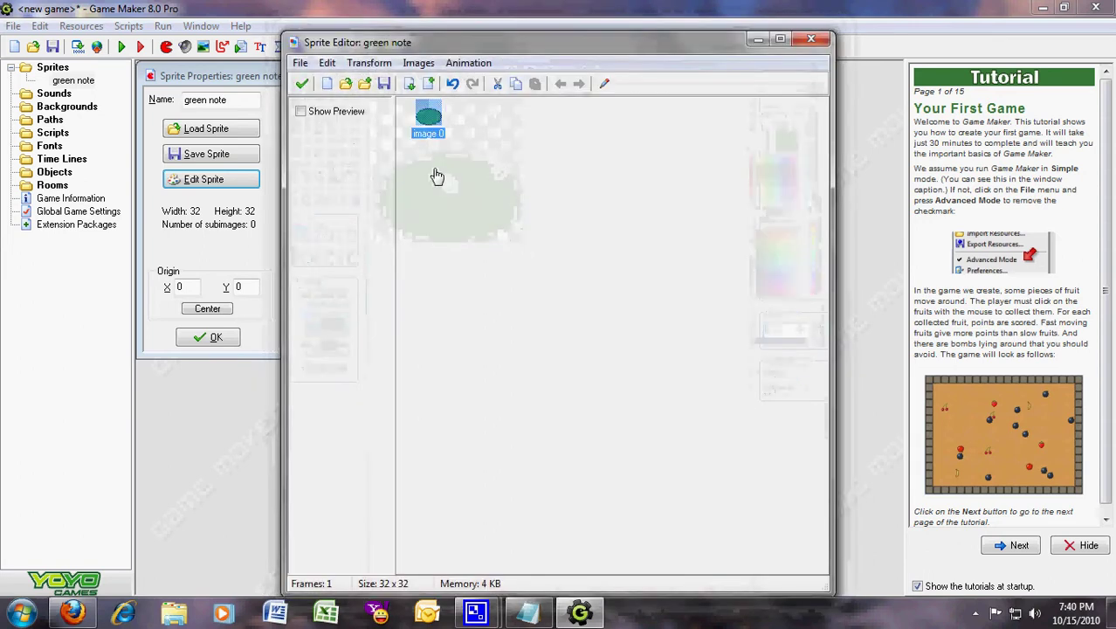
{"action": "left_click", "coordinate": [301, 83]}
- Copy the green ellipse image and close the green note sprite windows
{"action": "left_click", "coordinate": [208, 184]}
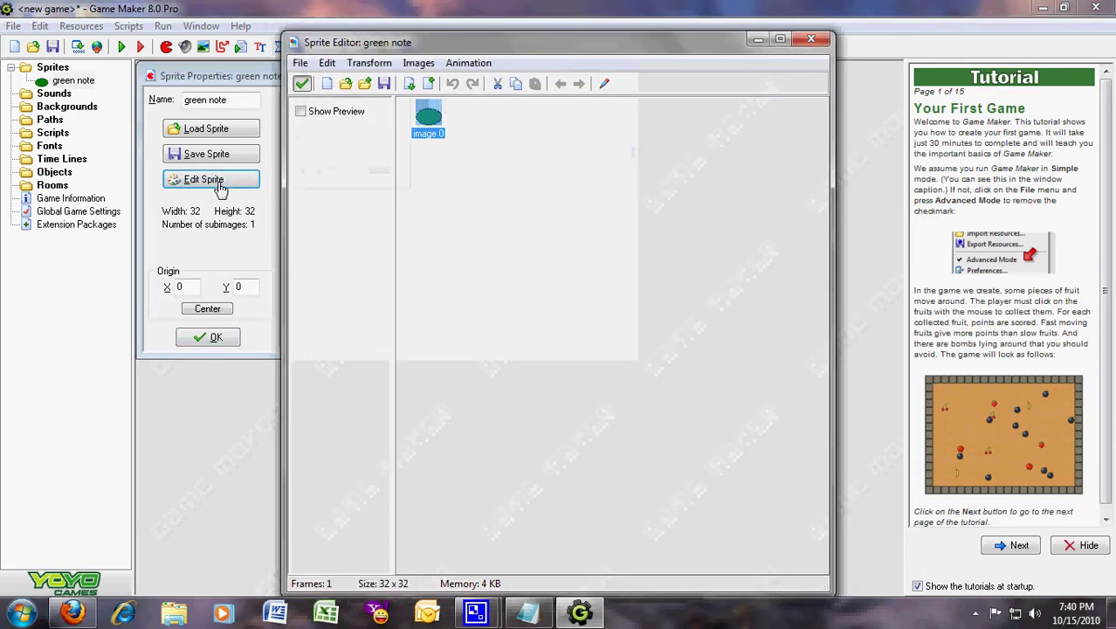
{"action": "left_click", "coordinate": [517, 83]}
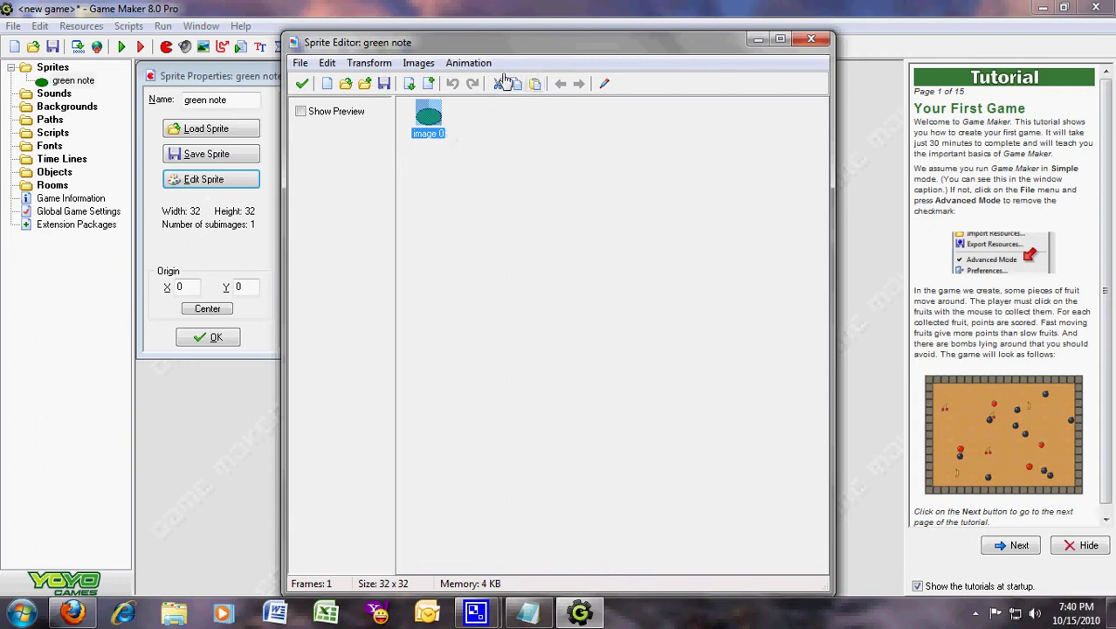
{"action": "left_click", "coordinate": [302, 84]}
{"action": "left_click", "coordinate": [208, 338]}
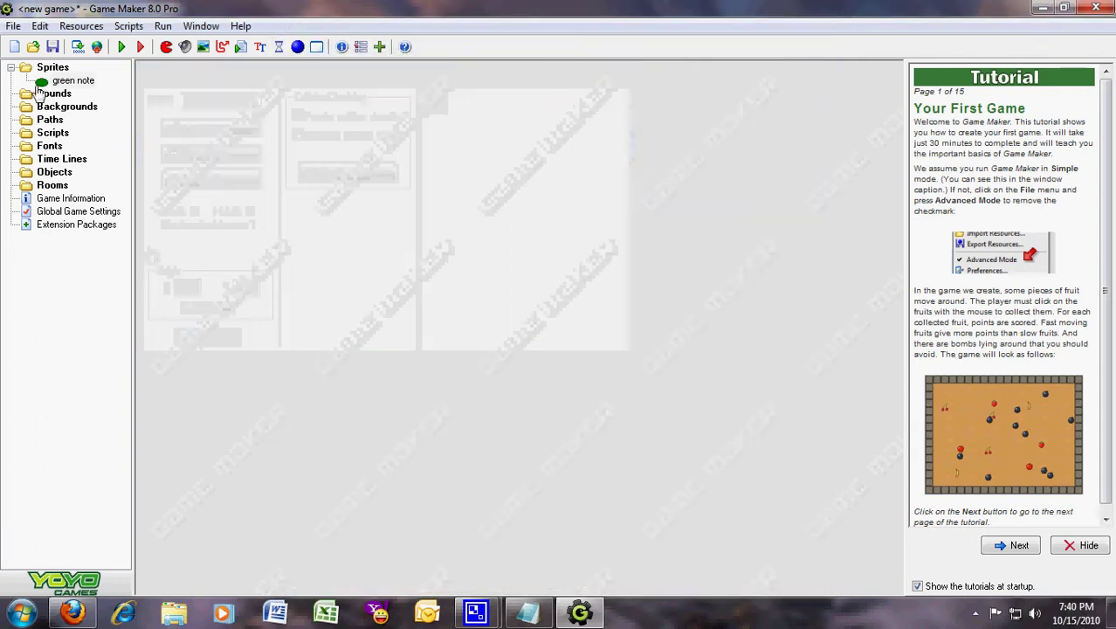
- Create a new sprite and paste the copied ellipse as its image 0
{"action": "right_click", "coordinate": [83, 83]}
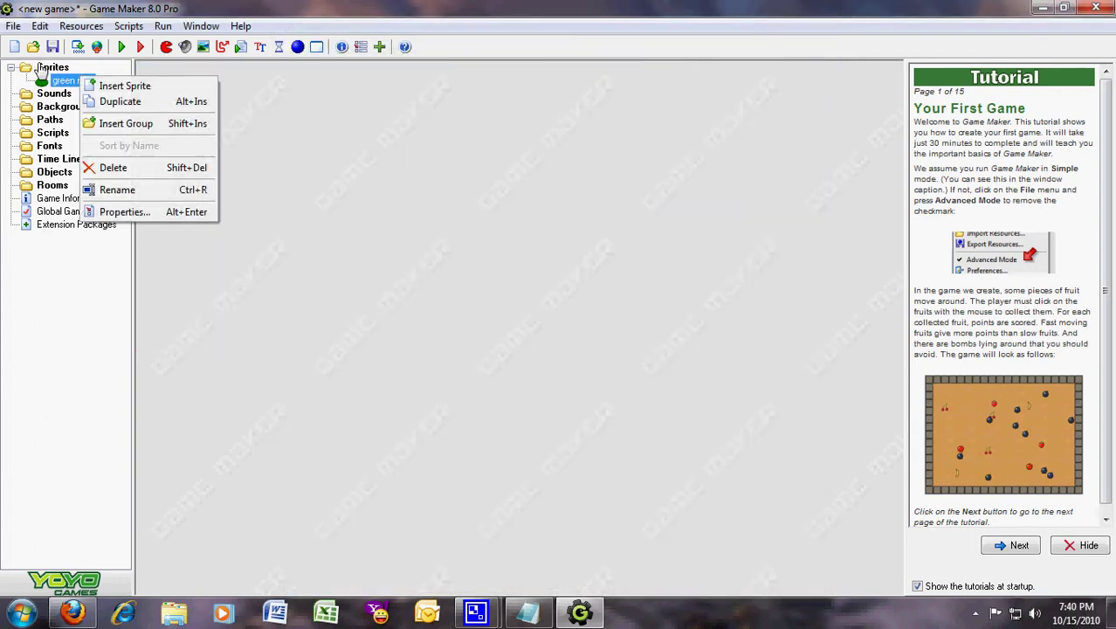
{"action": "right_click", "coordinate": [52, 68]}
{"action": "left_click", "coordinate": [90, 74]}
{"action": "left_click", "coordinate": [224, 199]}
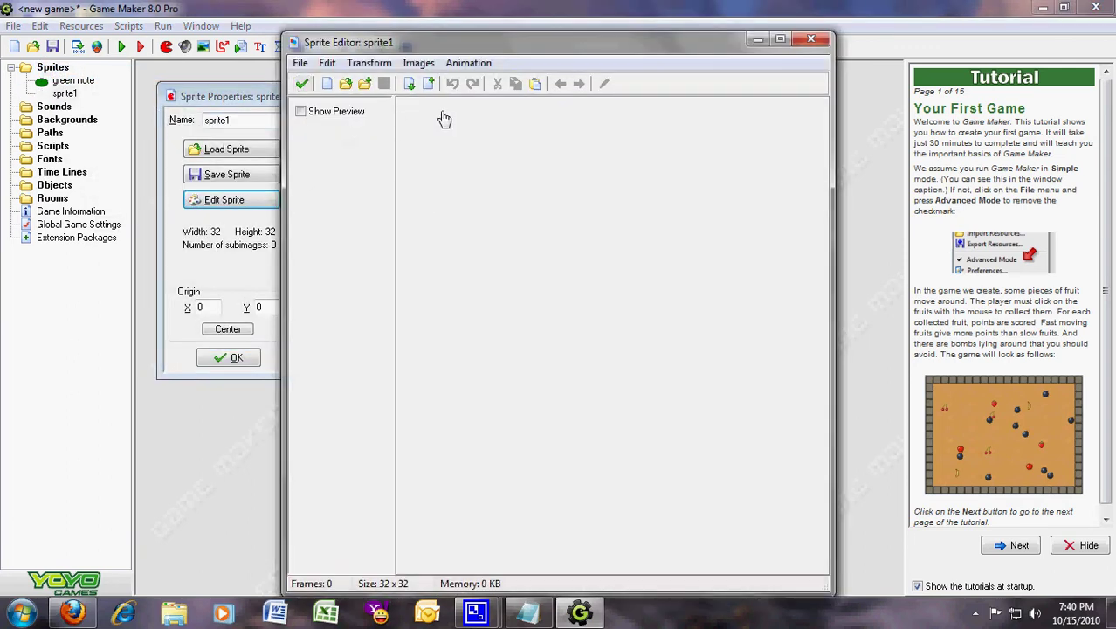
{"action": "left_click", "coordinate": [535, 84]}
- Flood-fill the pasted ellipse with dark red
{"action": "double_click", "coordinate": [428, 123]}
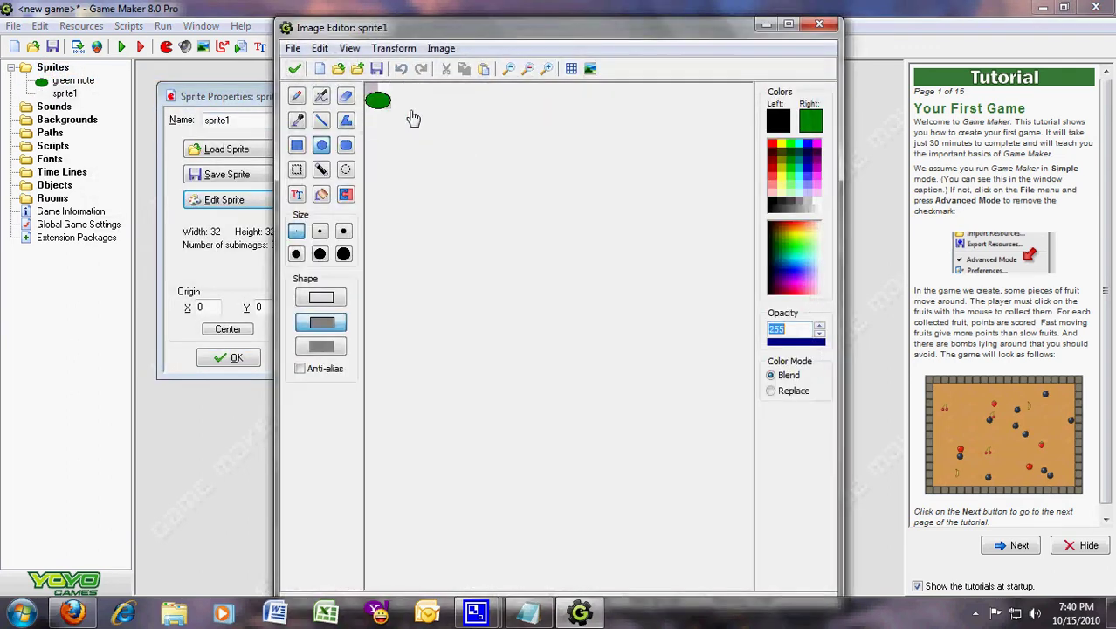
{"action": "left_click", "coordinate": [548, 69]}
{"action": "left_click", "coordinate": [548, 70]}
{"action": "left_click", "coordinate": [547, 70]}
{"action": "left_click", "coordinate": [548, 70]}
{"action": "left_click", "coordinate": [547, 70]}
{"action": "left_click", "coordinate": [547, 70]}
{"action": "left_click", "coordinate": [548, 70]}
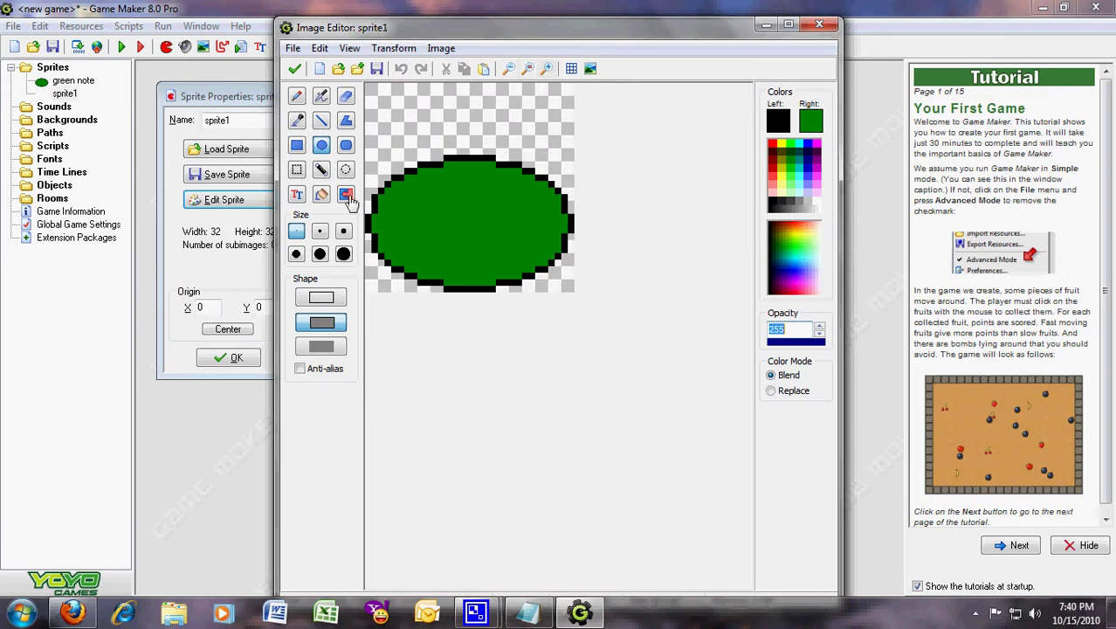
{"action": "left_click", "coordinate": [323, 195]}
{"action": "left_click", "coordinate": [778, 182]}
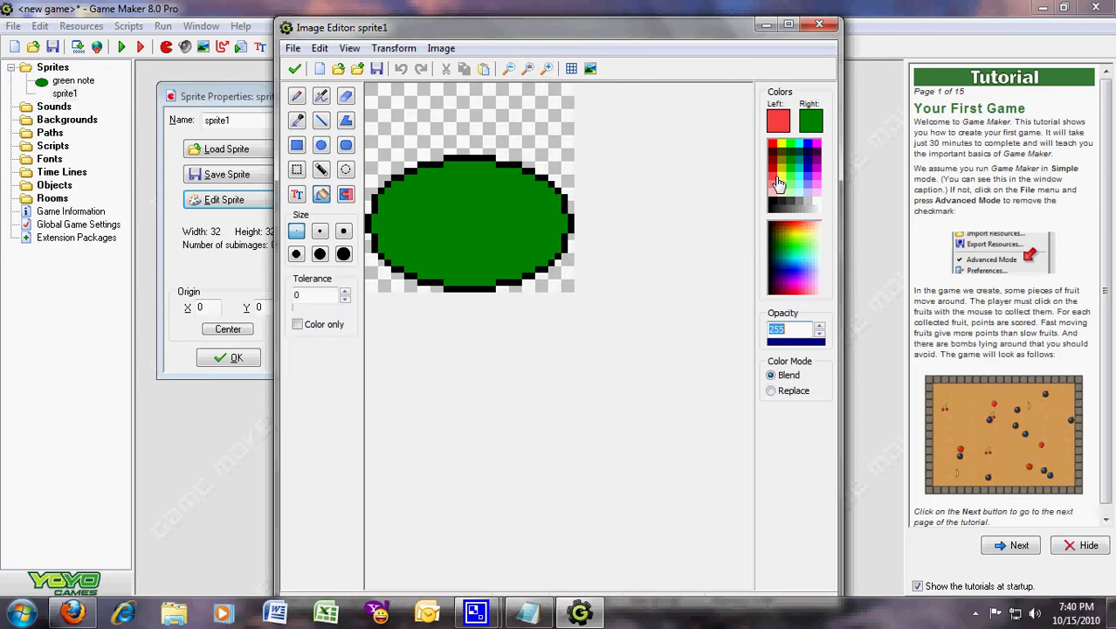
{"action": "left_click", "coordinate": [775, 176]}
{"action": "left_click", "coordinate": [467, 227]}
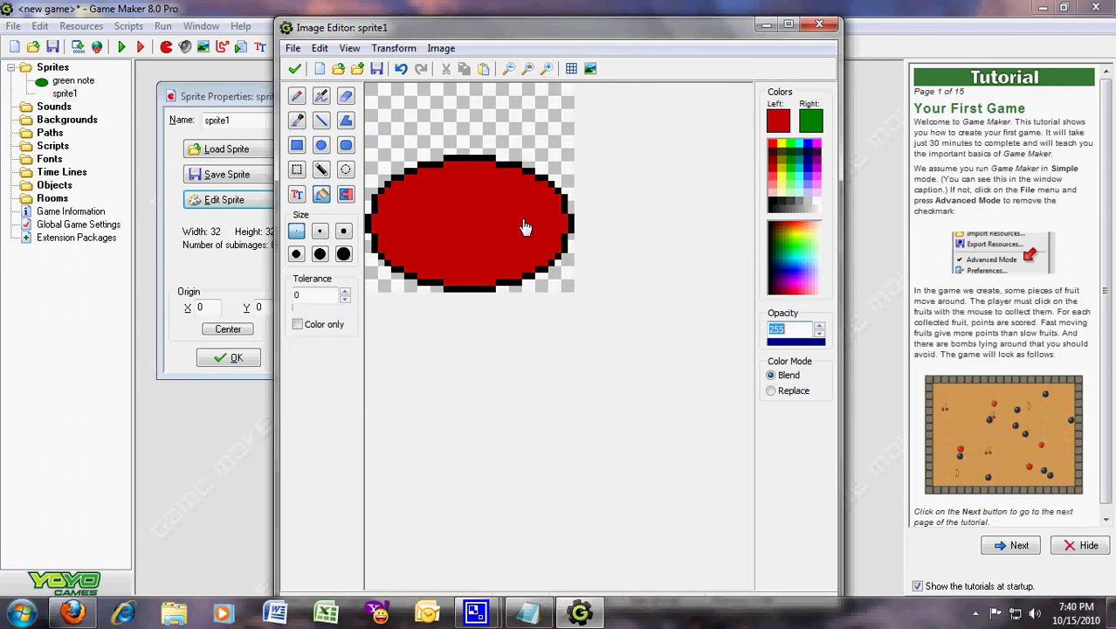
- Accept the red image and name the sprite red note
{"action": "left_click", "coordinate": [295, 74]}
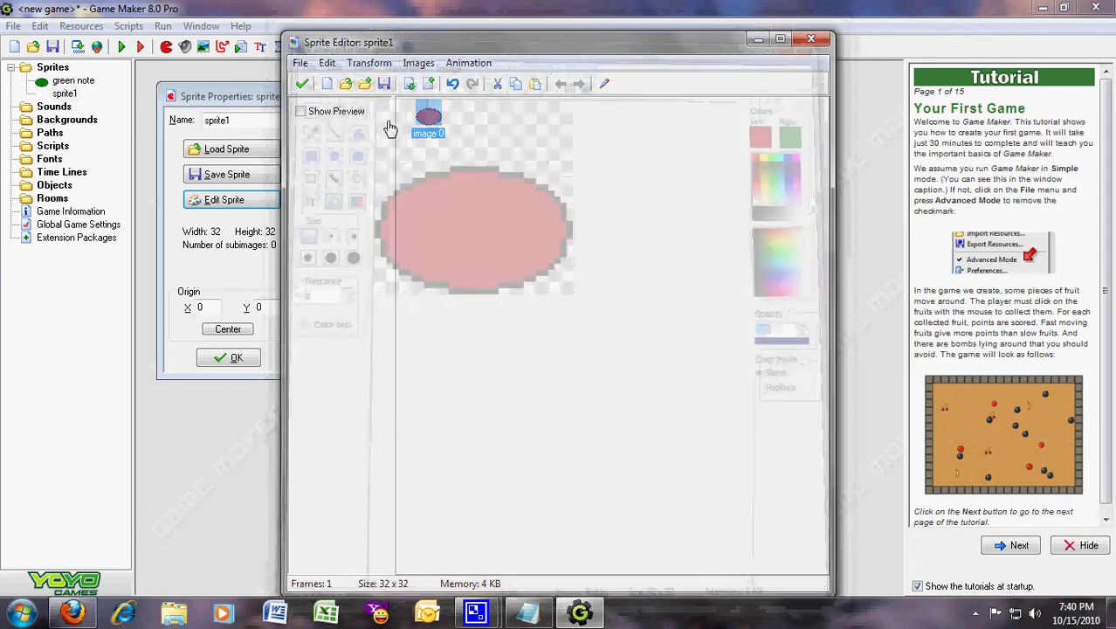
{"action": "left_click", "coordinate": [300, 83]}
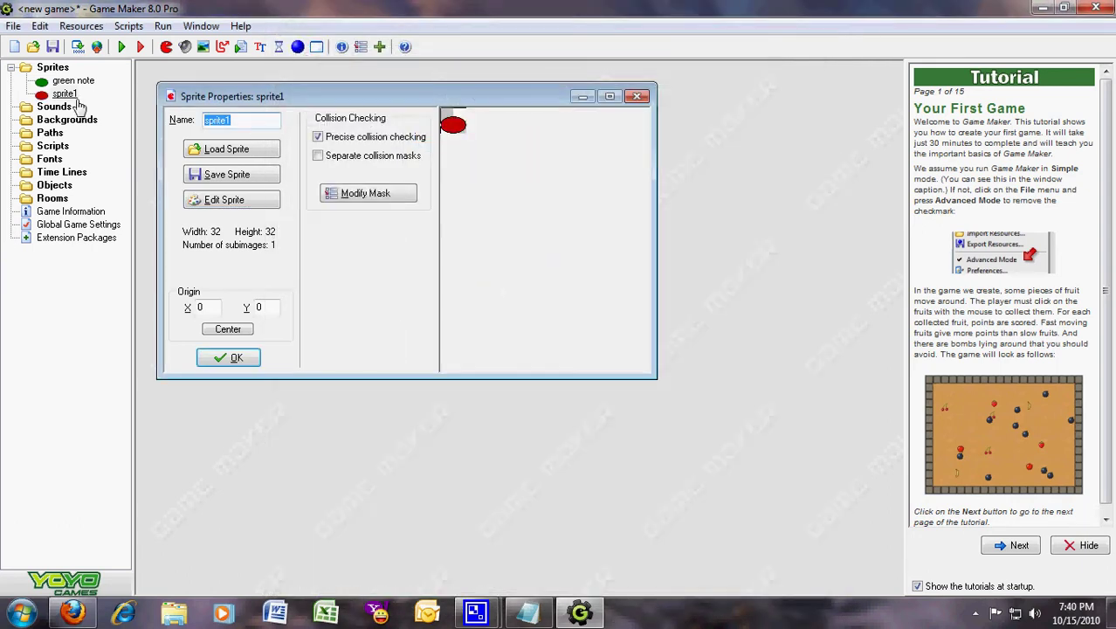
{"action": "type", "text": "red note"}
{"action": "key", "text": "Return"}
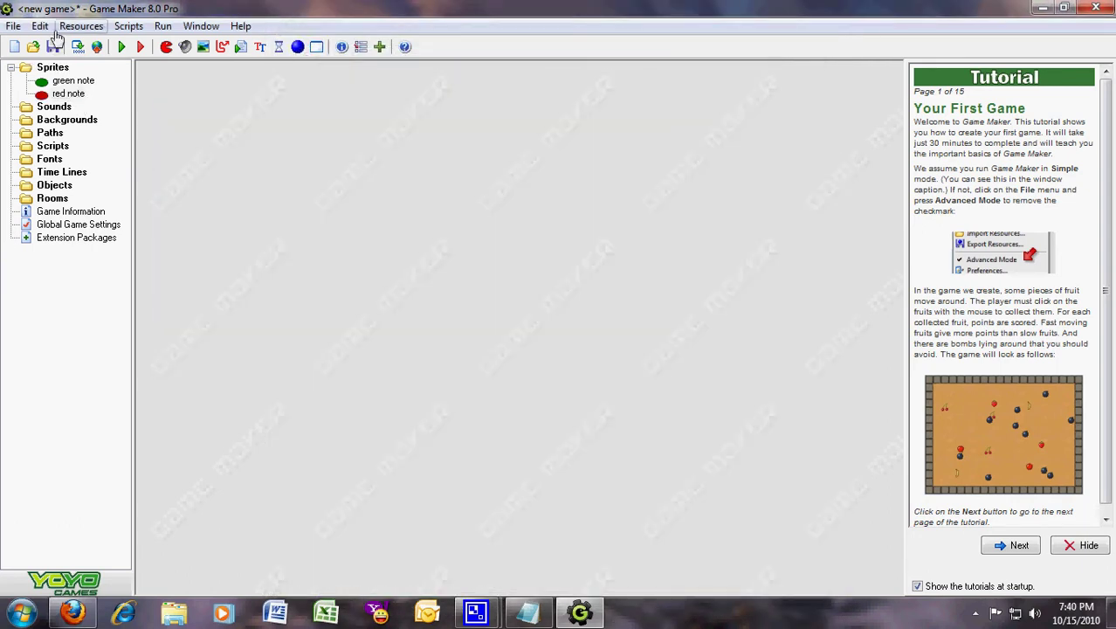
- Create a sprite named yellow note and paste the copied ellipse as its frame
{"action": "left_click", "coordinate": [44, 68]}
{"action": "right_click", "coordinate": [44, 68]}
{"action": "left_click", "coordinate": [83, 69]}
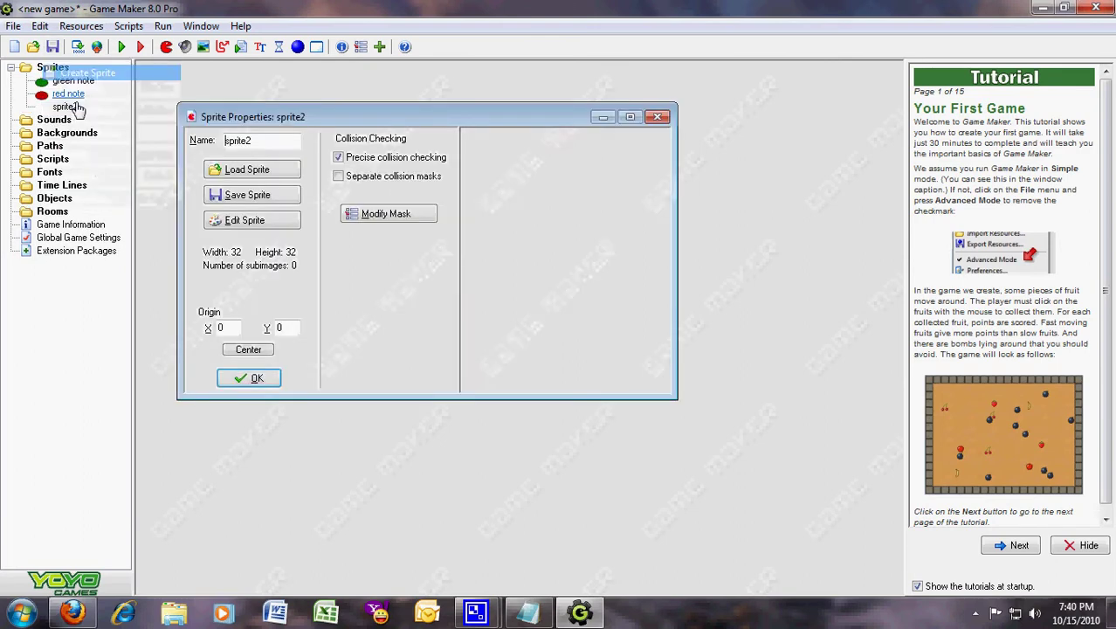
{"action": "type", "text": "yellow note"}
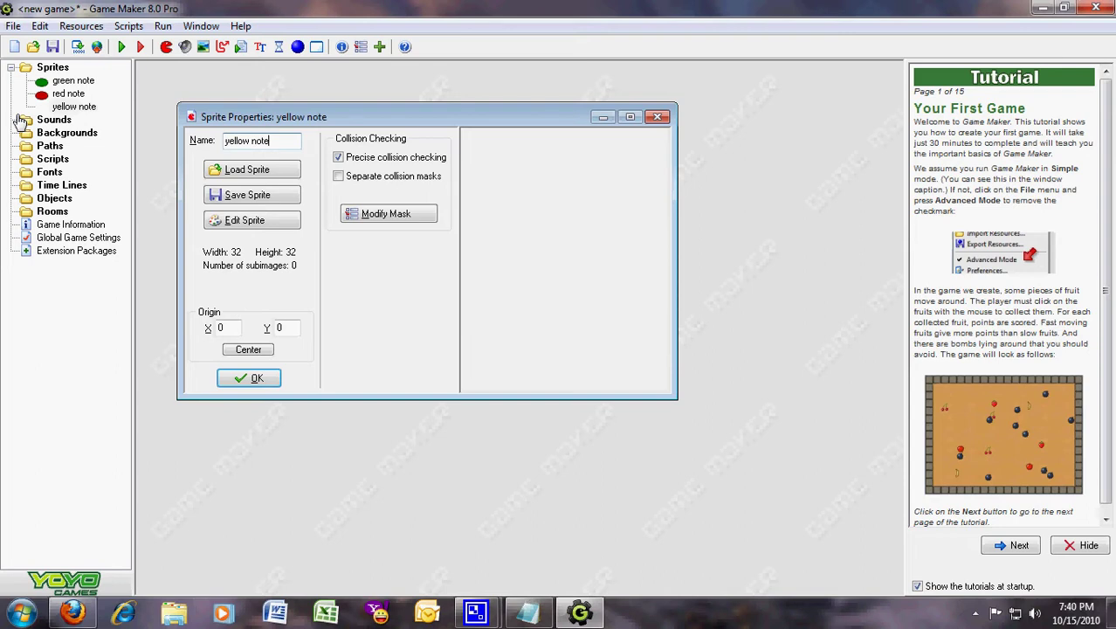
{"action": "left_click", "coordinate": [288, 223]}
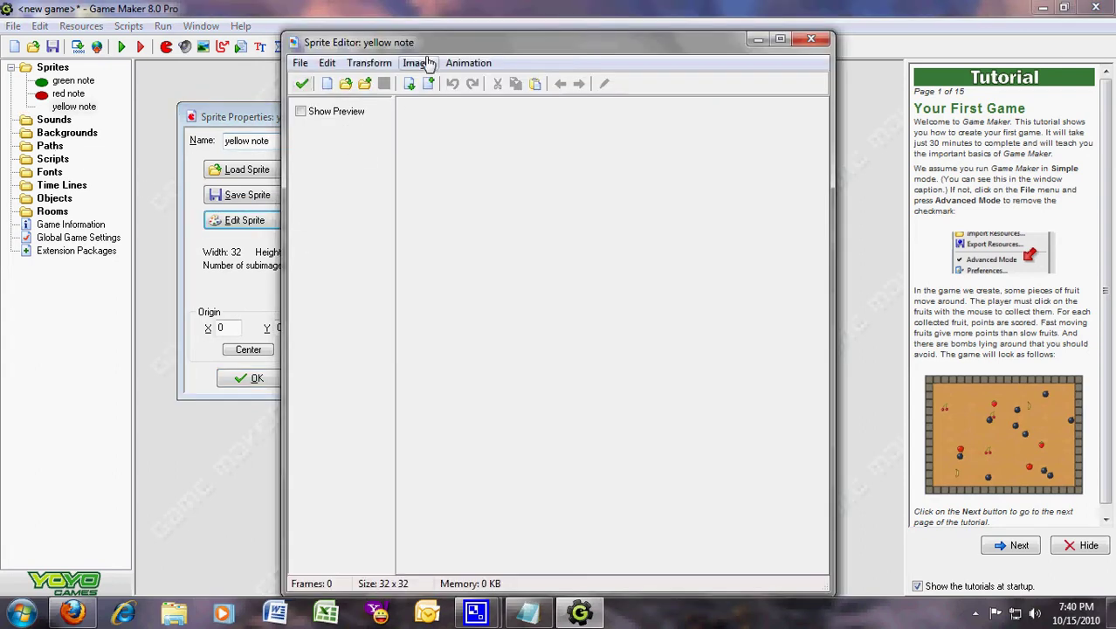
{"action": "left_click", "coordinate": [535, 83]}
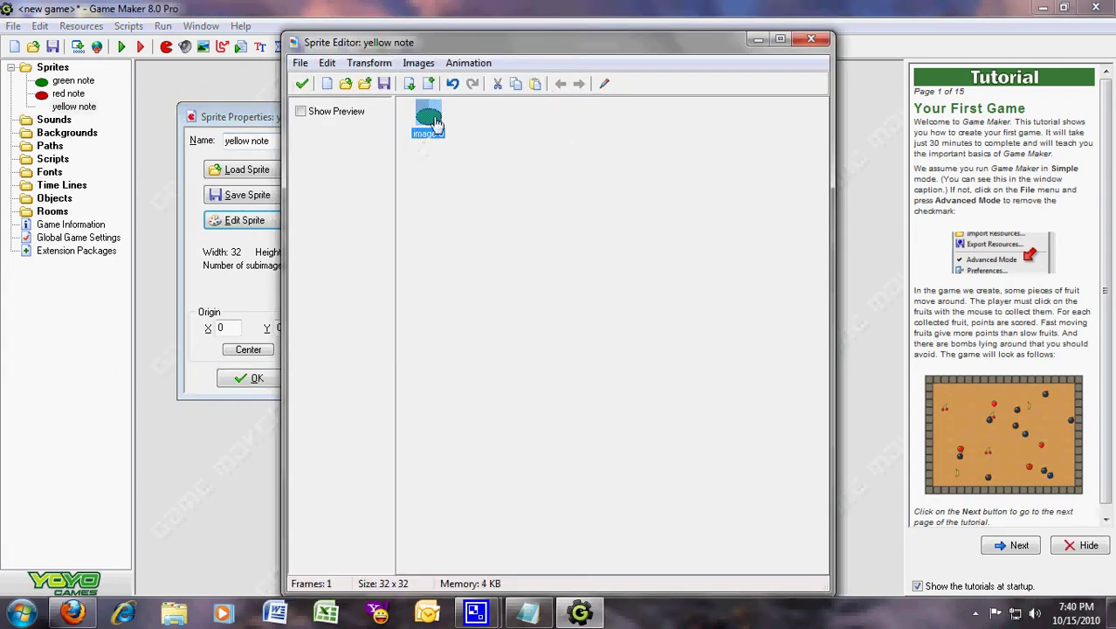
- Fill the ellipse with yellow, then refill it with a darker olive yellow
{"action": "double_click", "coordinate": [429, 116]}
{"action": "left_click", "coordinate": [547, 70]}
{"action": "left_click", "coordinate": [547, 69]}
{"action": "left_click", "coordinate": [548, 70]}
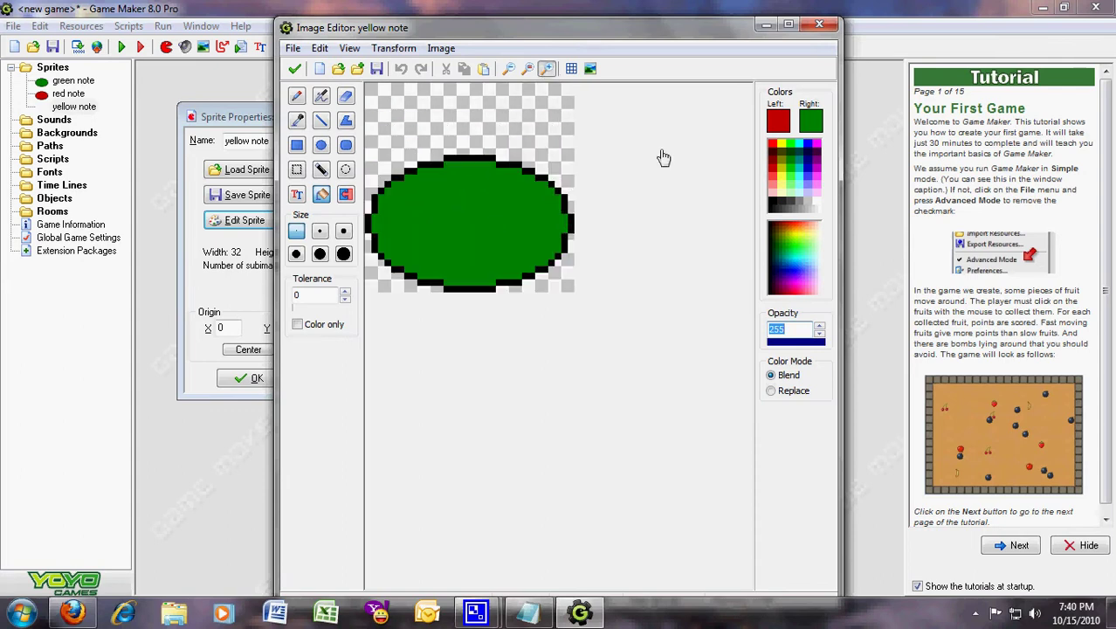
{"action": "left_click", "coordinate": [782, 173]}
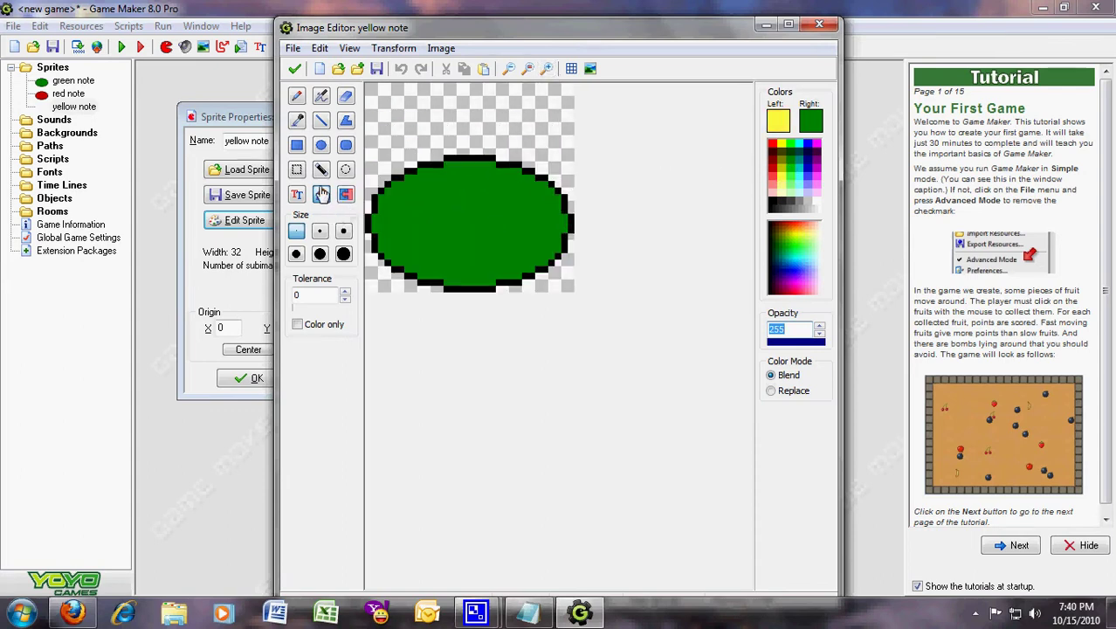
{"action": "left_click", "coordinate": [472, 214]}
{"action": "left_click", "coordinate": [788, 175]}
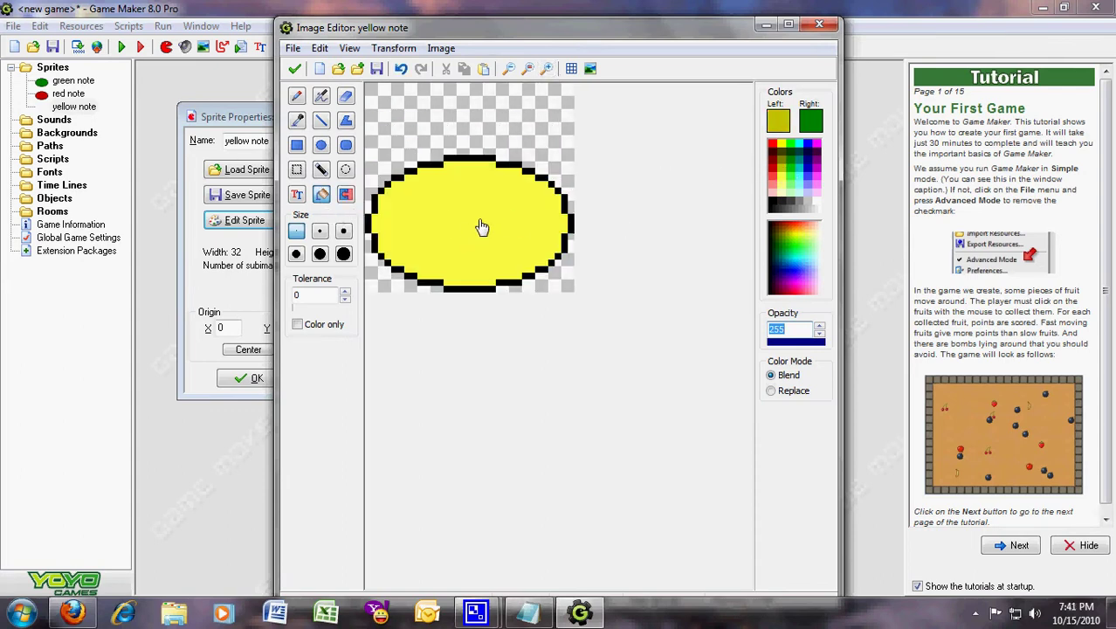
{"action": "left_click", "coordinate": [479, 225]}
- Accept the yellow image and close the yellow note sprite properties
{"action": "left_click", "coordinate": [297, 70]}
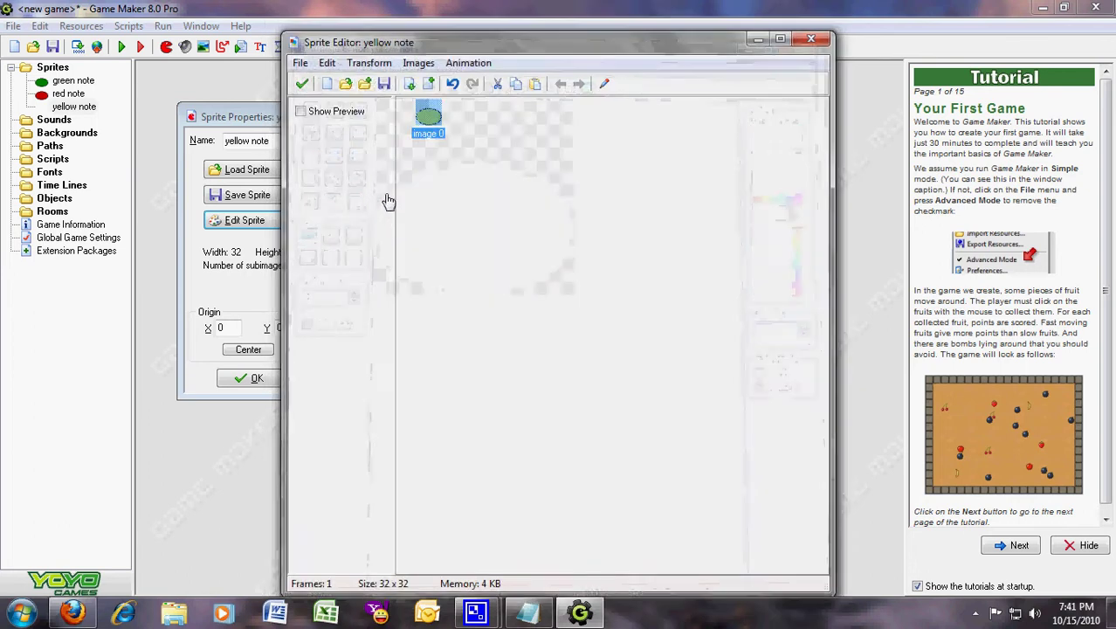
{"action": "left_click", "coordinate": [301, 82]}
{"action": "left_click", "coordinate": [252, 377]}
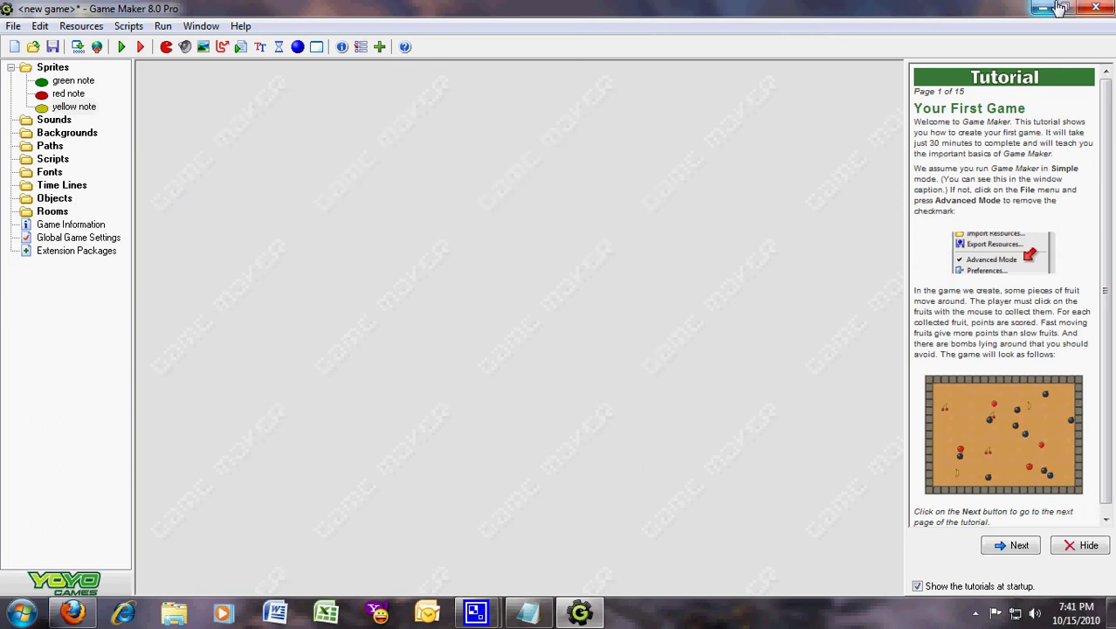
- Create a sprite named blue note and paste the copied ellipse as its frame
{"action": "right_click", "coordinate": [56, 72]}
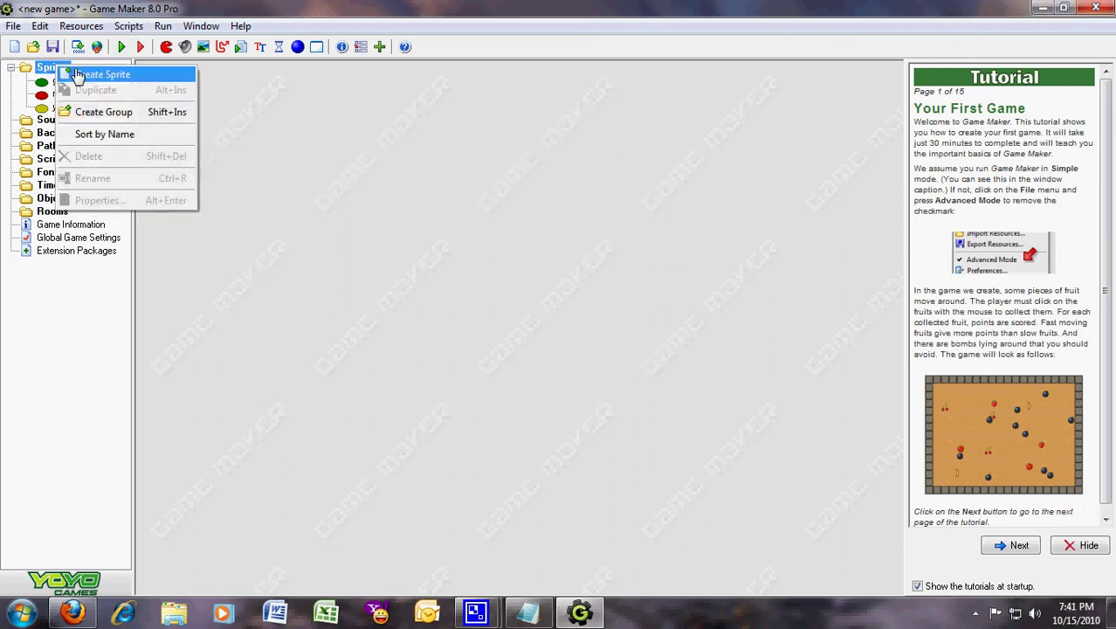
{"action": "left_click", "coordinate": [83, 76]}
{"action": "type", "text": "blue note"}
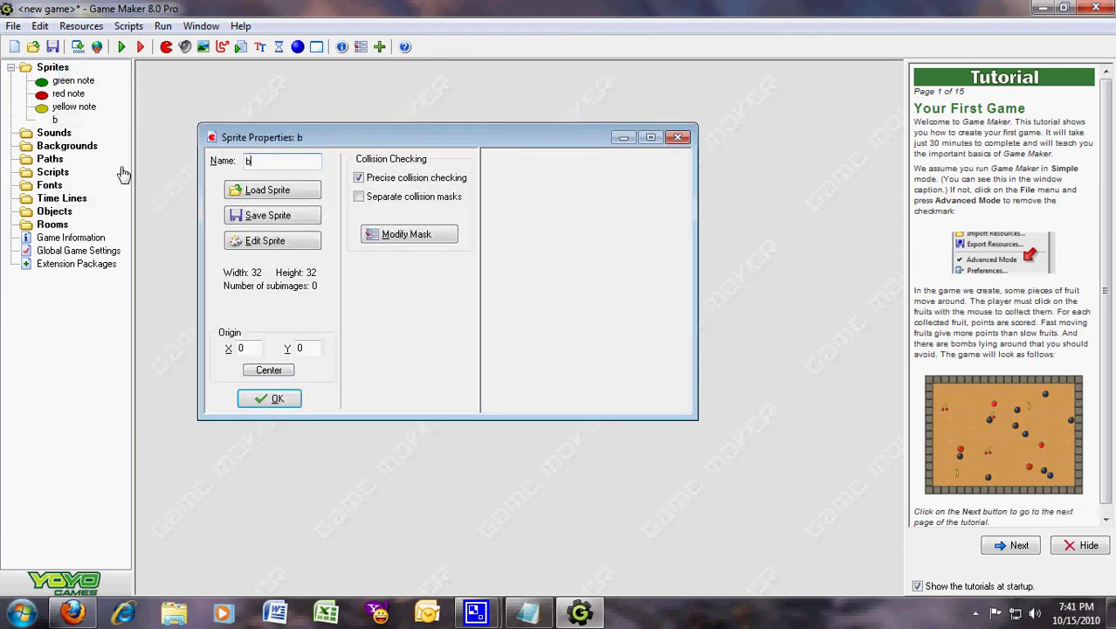
{"action": "left_click", "coordinate": [255, 240]}
{"action": "left_click", "coordinate": [539, 85]}
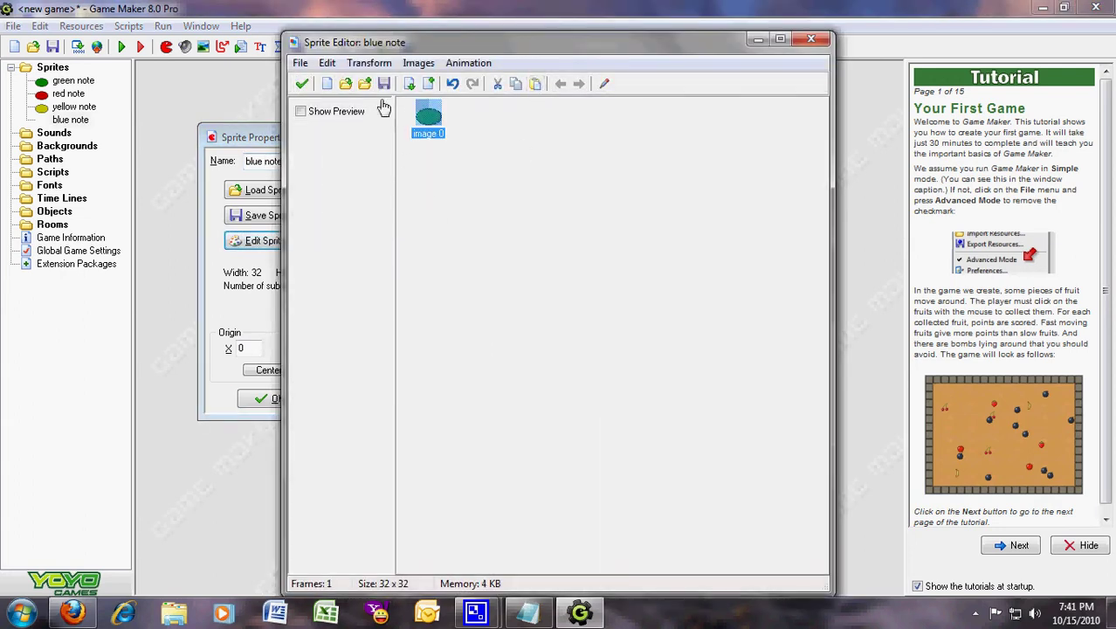
- Fill the ellipse with blue and confirm the blue note sprite
{"action": "double_click", "coordinate": [429, 117]}
{"action": "left_click", "coordinate": [543, 70]}
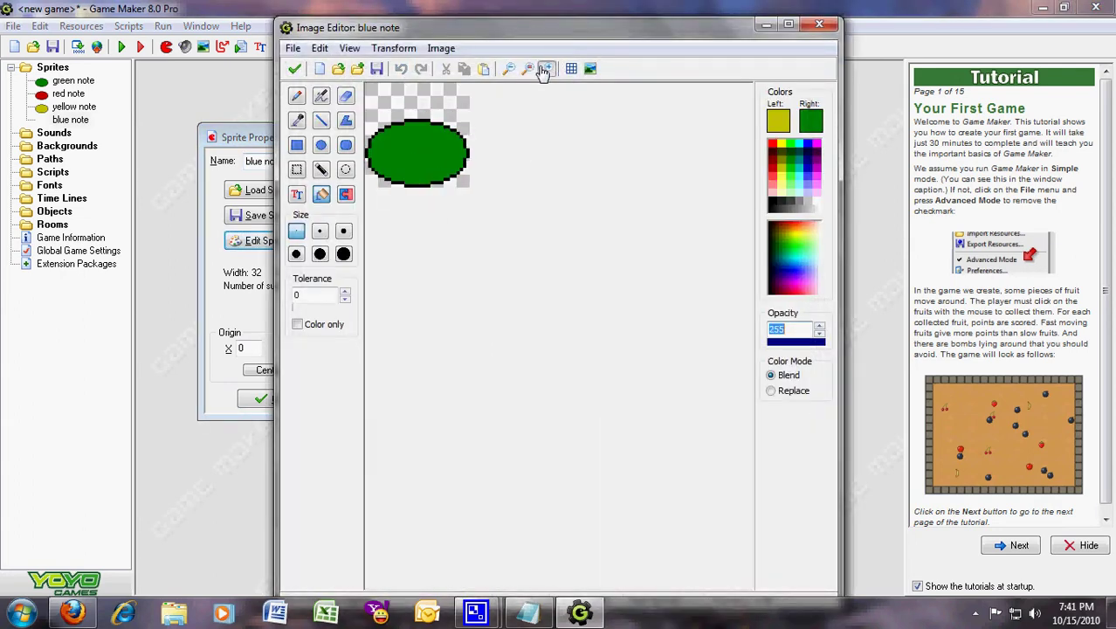
{"action": "left_click", "coordinate": [543, 70]}
{"action": "left_click", "coordinate": [812, 183]}
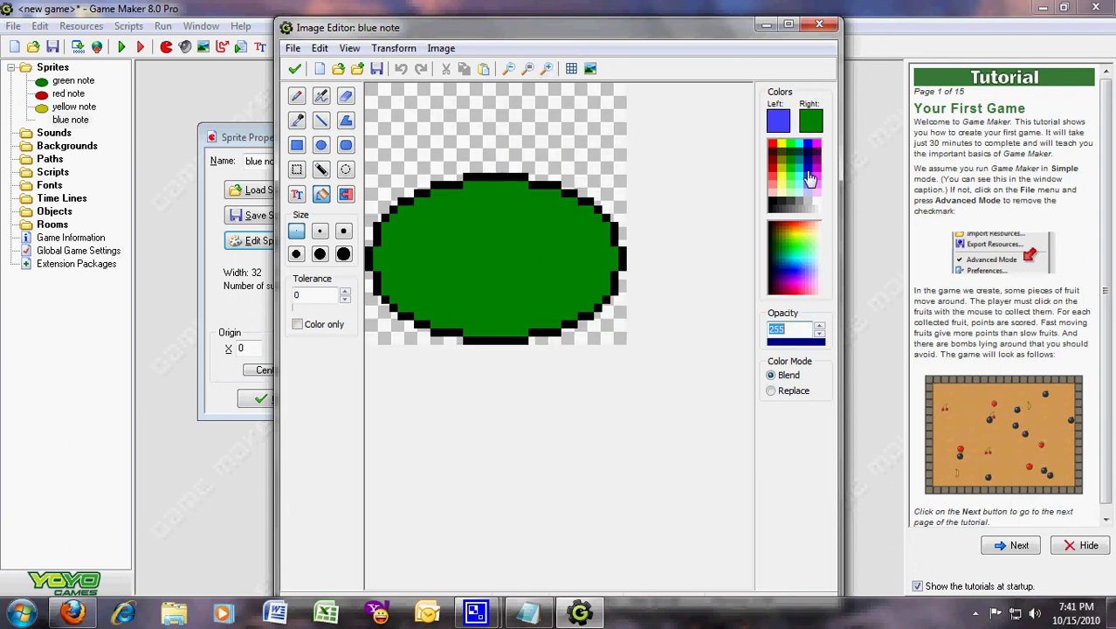
{"action": "left_click", "coordinate": [514, 260]}
{"action": "left_click", "coordinate": [295, 70]}
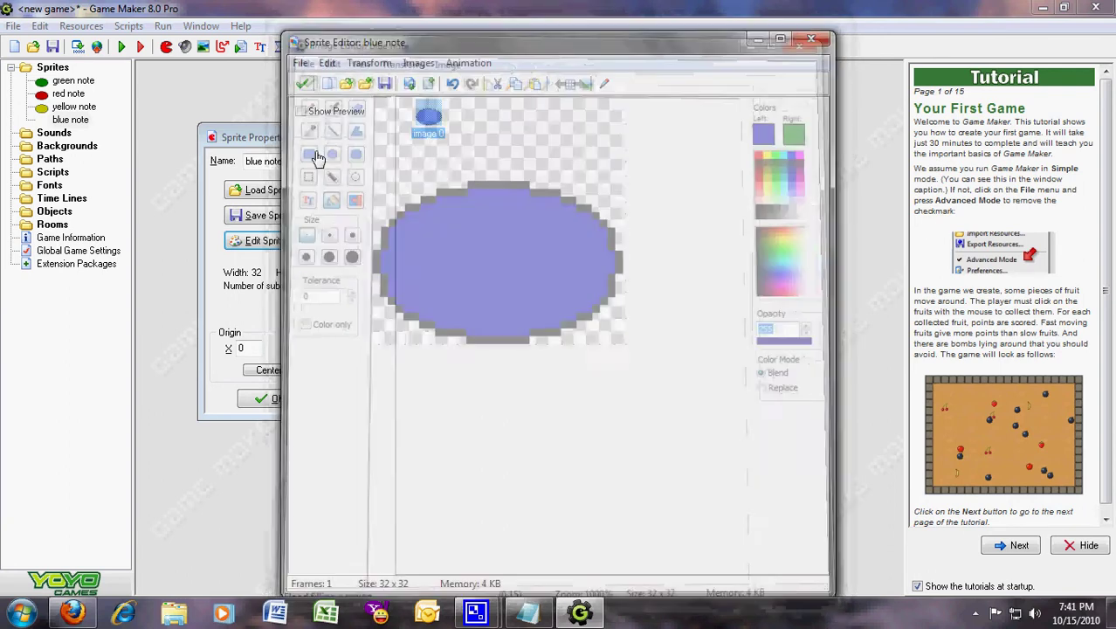
{"action": "left_click", "coordinate": [297, 77]}
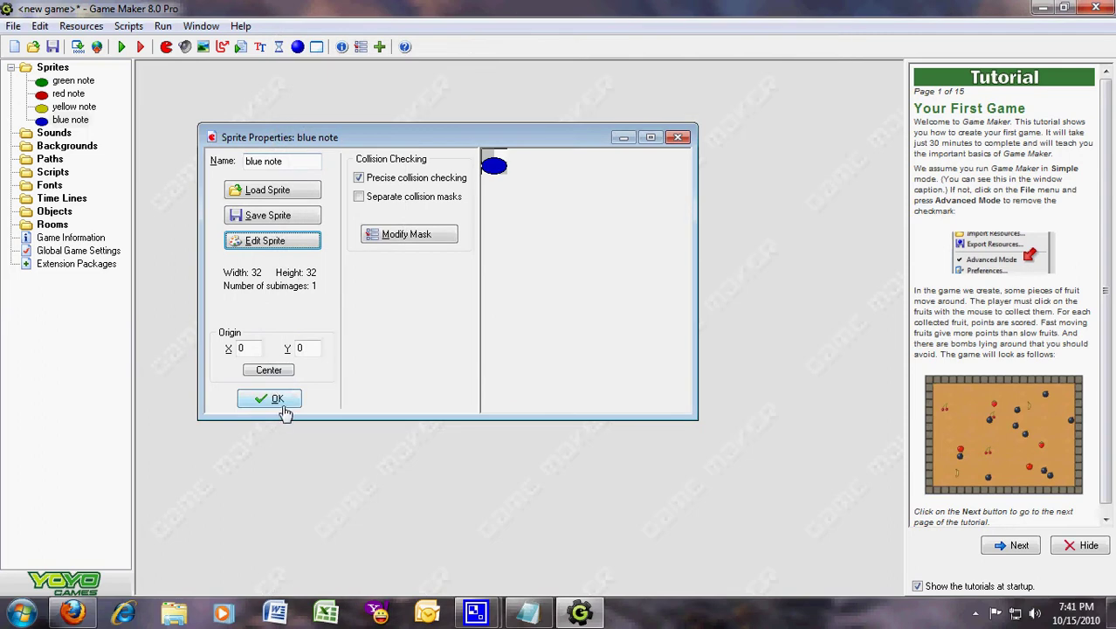
{"action": "left_click", "coordinate": [271, 399]}
{"action": "right_click", "coordinate": [42, 68]}
- Create a sprite named orange note and paste the copied ellipse as its frame
{"action": "left_click", "coordinate": [60, 77]}
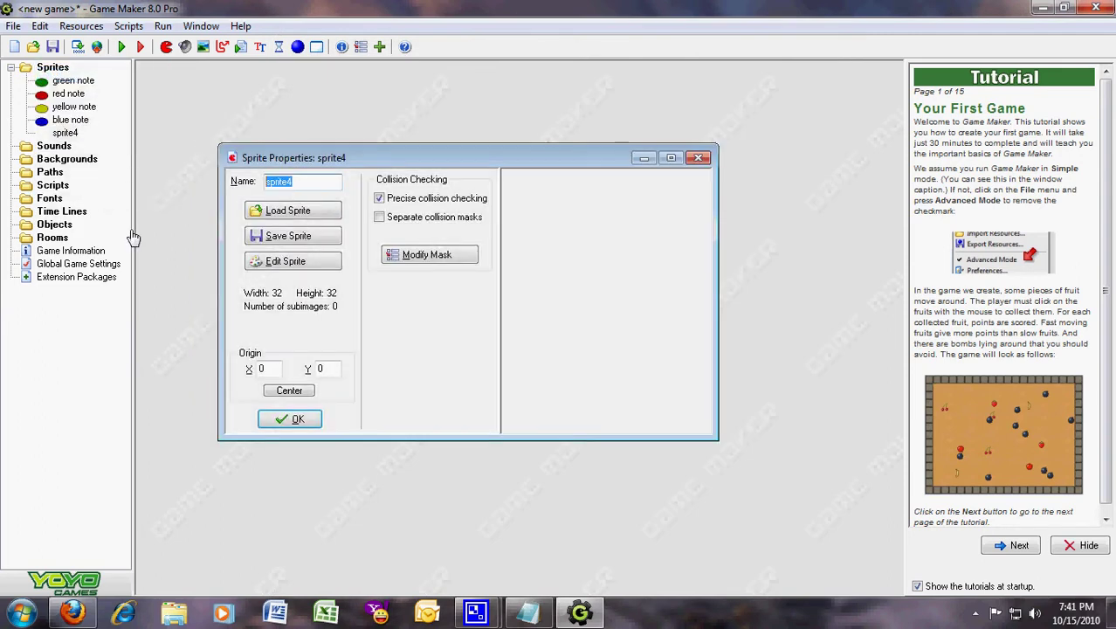
{"action": "type", "text": "orange note"}
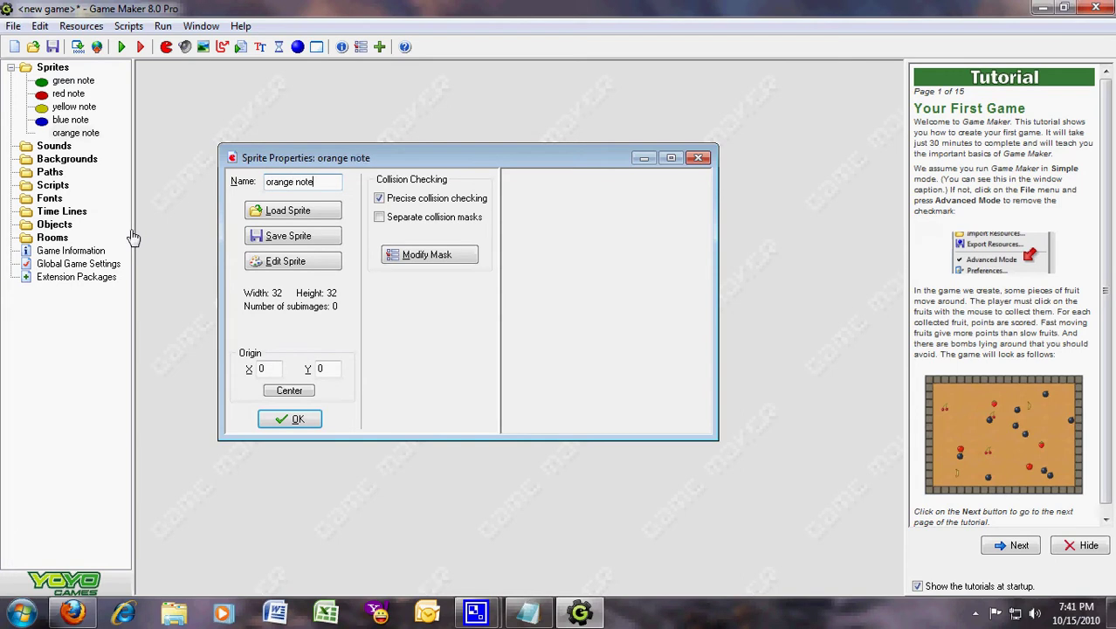
{"action": "left_click", "coordinate": [273, 262]}
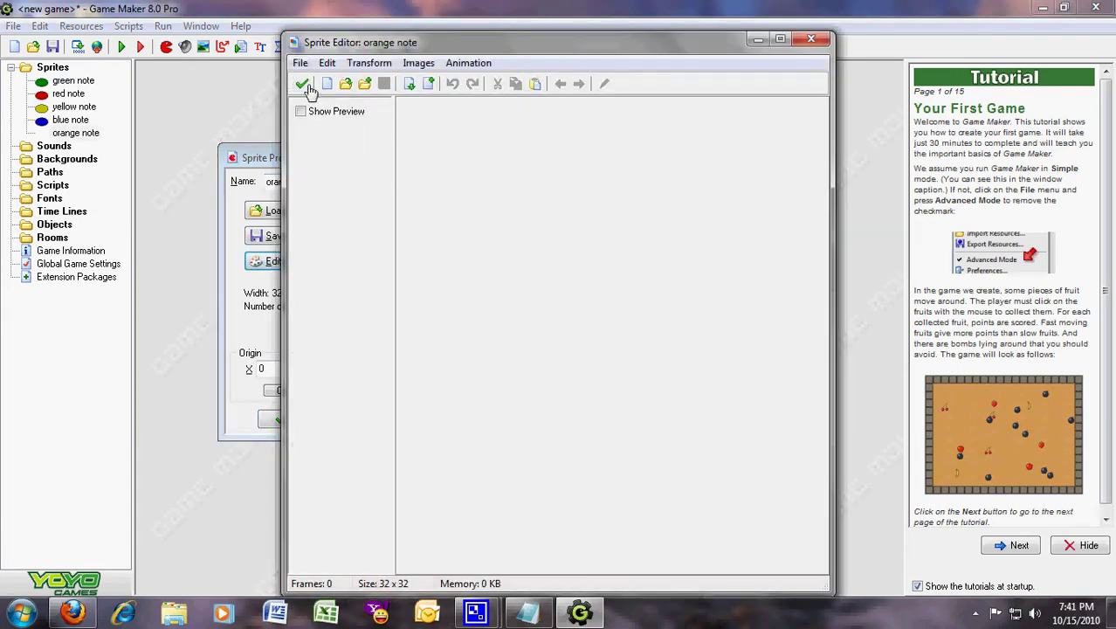
{"action": "left_click", "coordinate": [326, 83]}
{"action": "left_click", "coordinate": [625, 359]}
{"action": "left_click", "coordinate": [535, 85]}
- Fill the ellipse with a darkened orange chosen in the Color dialog
{"action": "double_click", "coordinate": [418, 122]}
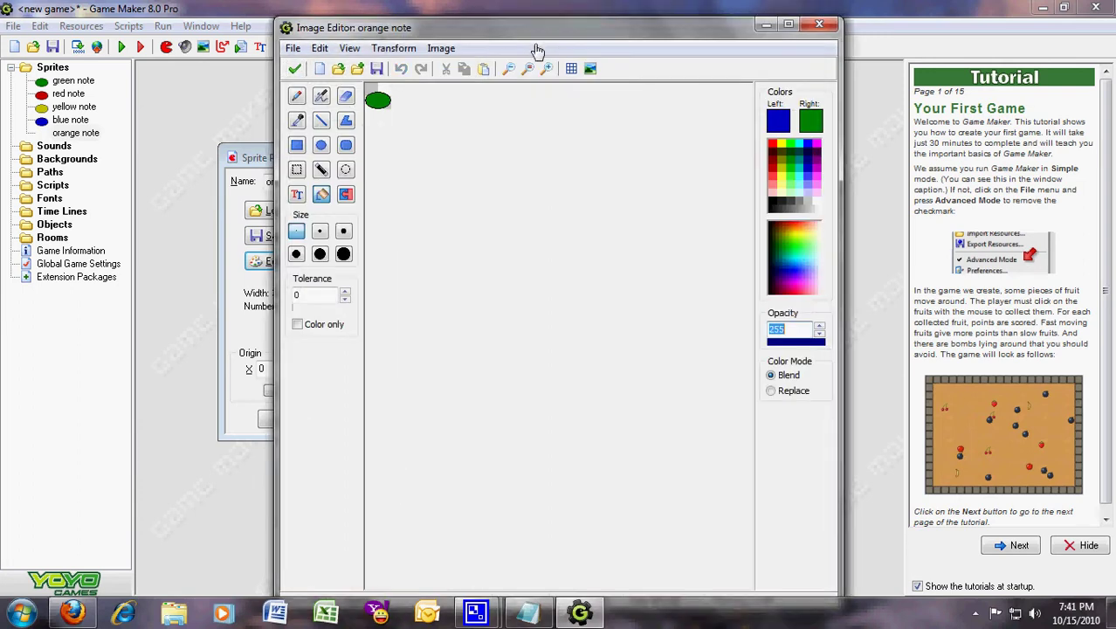
{"action": "left_click", "coordinate": [547, 69]}
{"action": "left_click", "coordinate": [548, 69]}
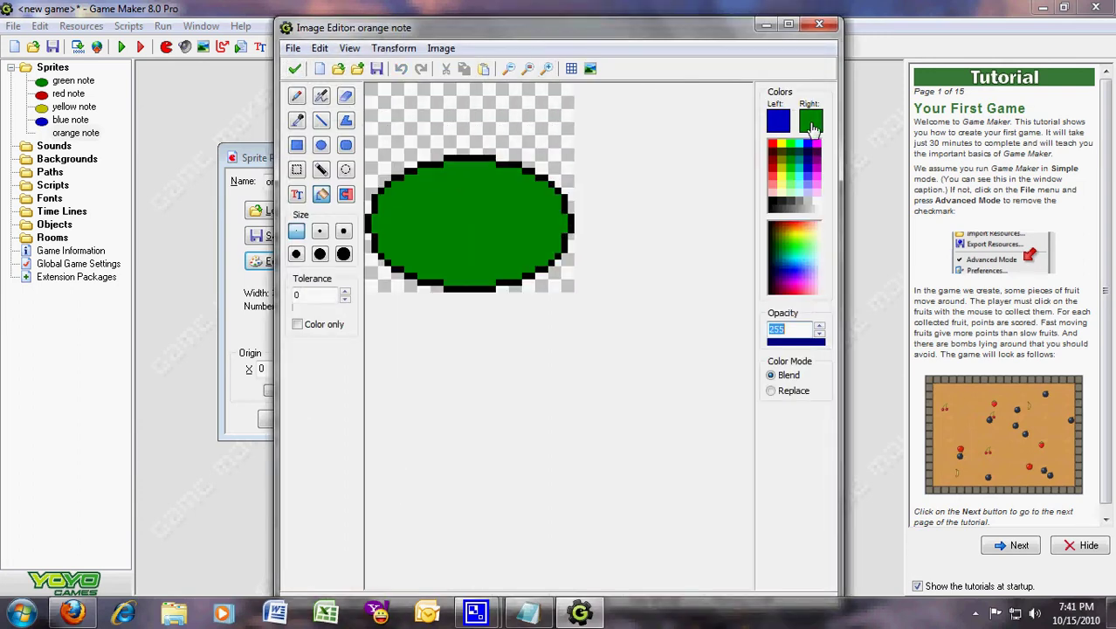
{"action": "left_click", "coordinate": [779, 127]}
{"action": "left_click", "coordinate": [411, 222]}
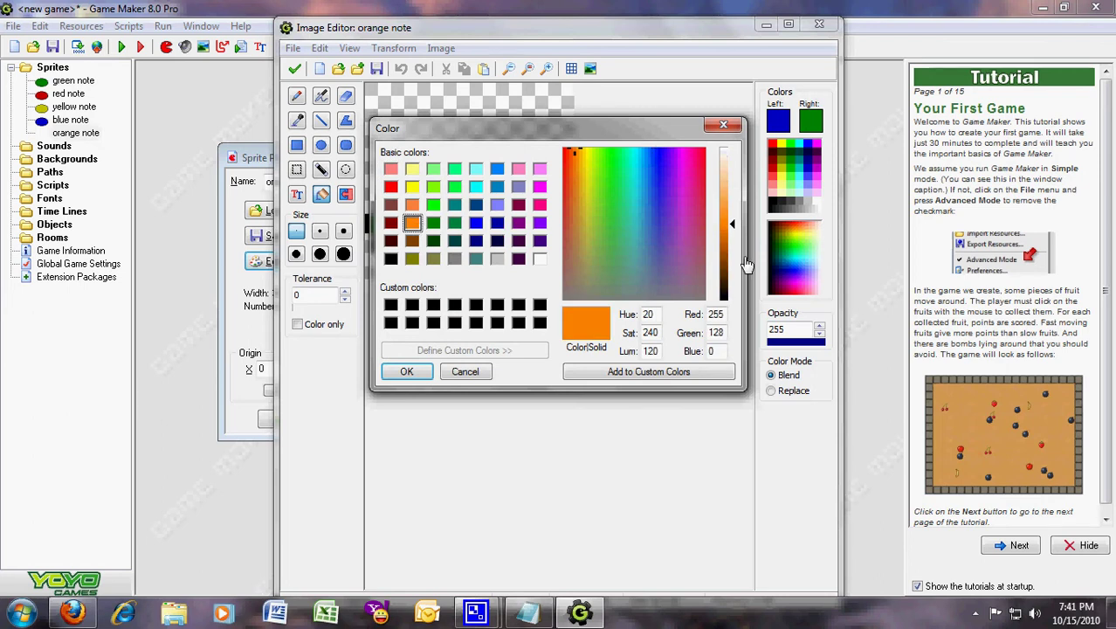
{"action": "left_click_drag", "start_coordinate": [736, 231], "coordinate": [736, 251]}
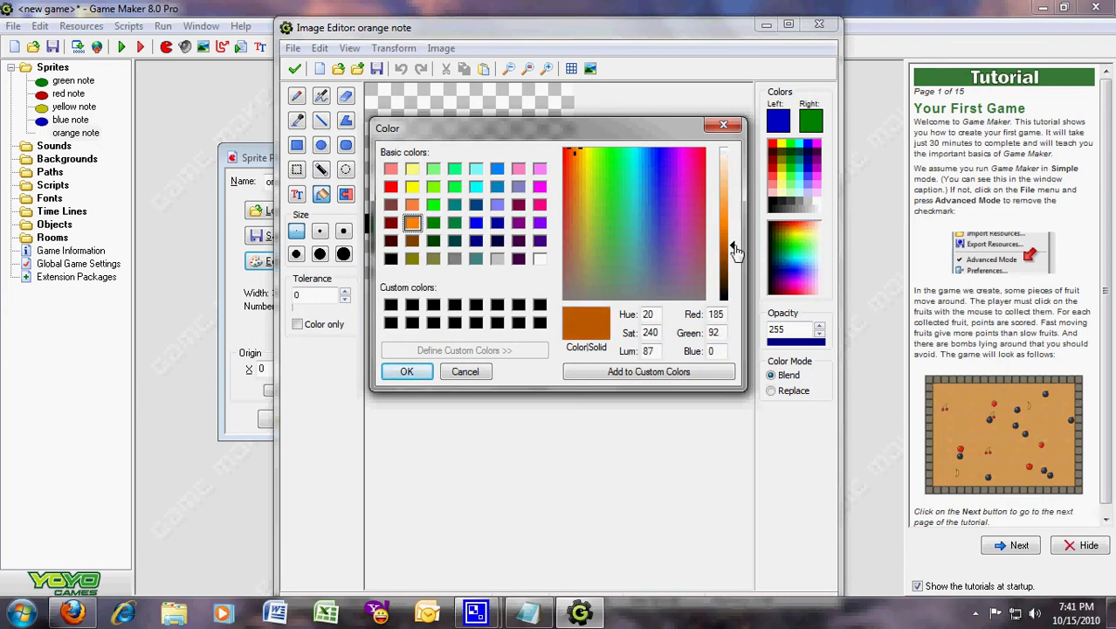
{"action": "left_click", "coordinate": [402, 371]}
{"action": "left_click", "coordinate": [483, 247]}
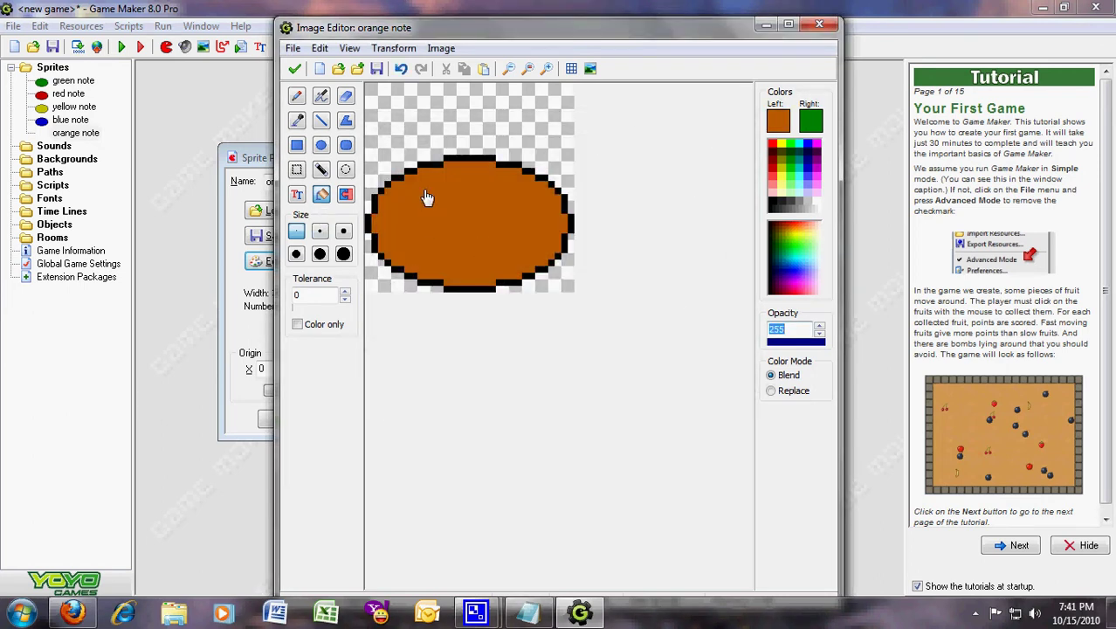
- Lighten the orange slightly and confirm the orange note sprite
{"action": "left_click", "coordinate": [778, 122]}
{"action": "left_click_drag", "start_coordinate": [736, 249], "coordinate": [735, 243]}
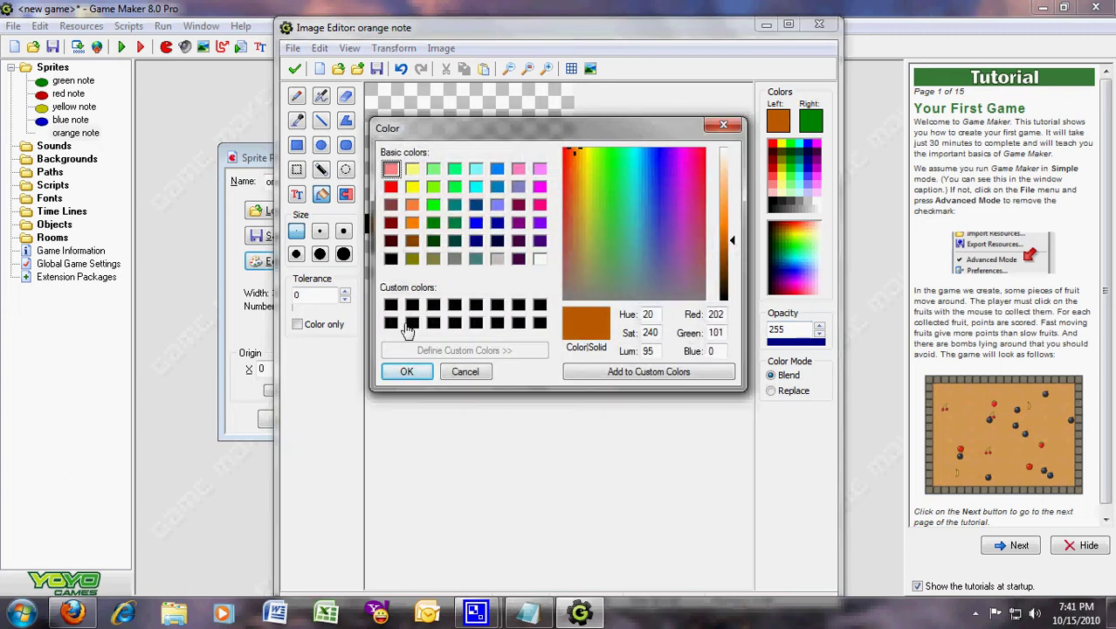
{"action": "left_click", "coordinate": [406, 371]}
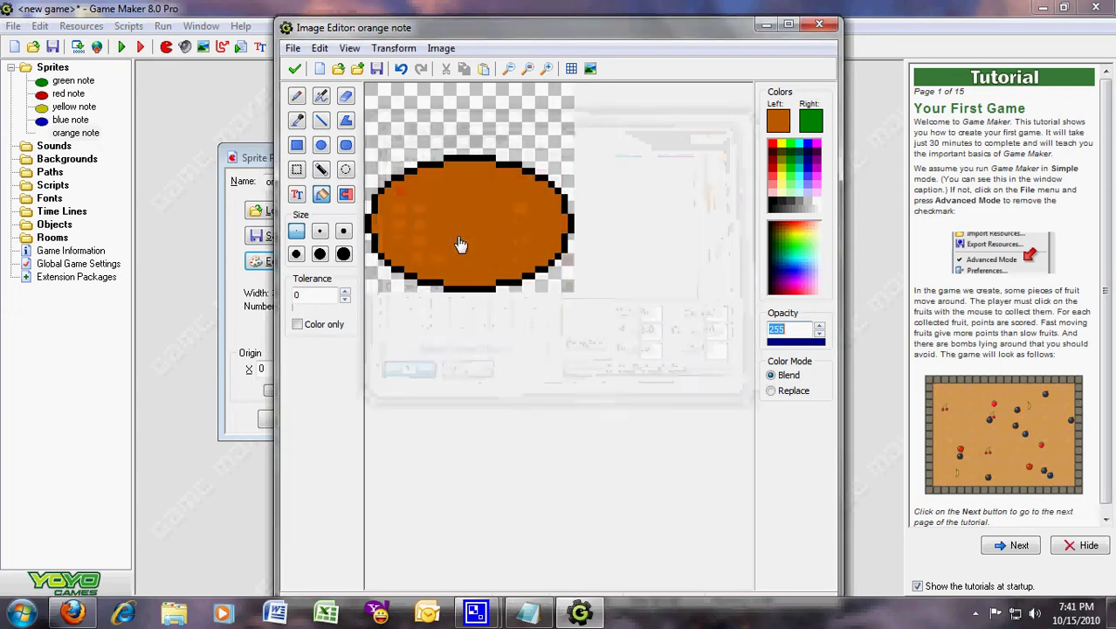
{"action": "left_click", "coordinate": [294, 69]}
{"action": "left_click", "coordinate": [305, 86]}
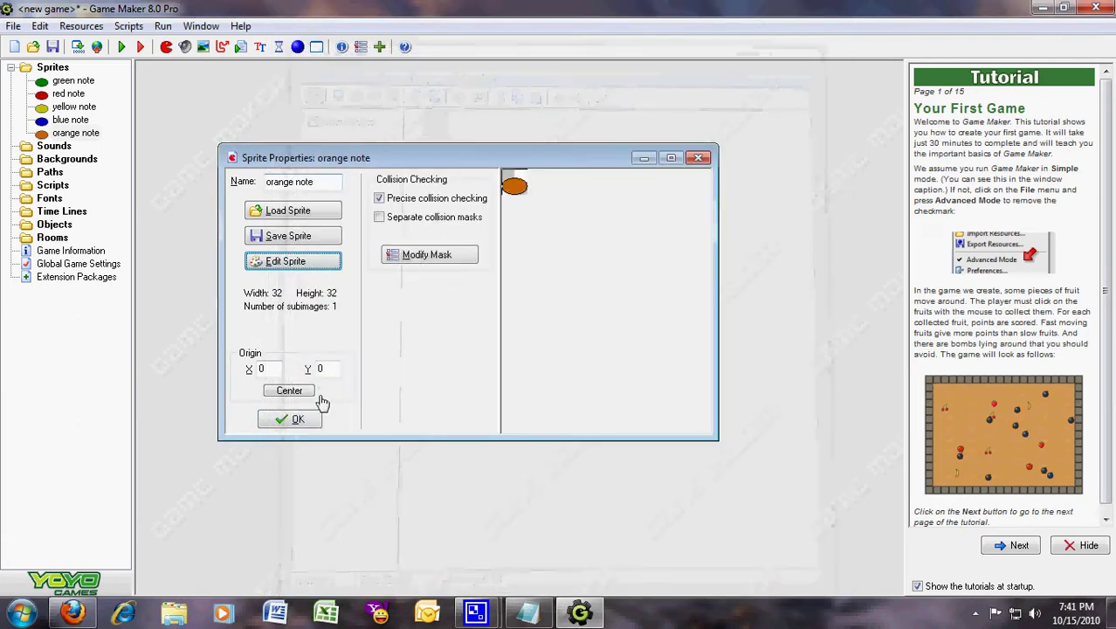
{"action": "left_click", "coordinate": [297, 420]}
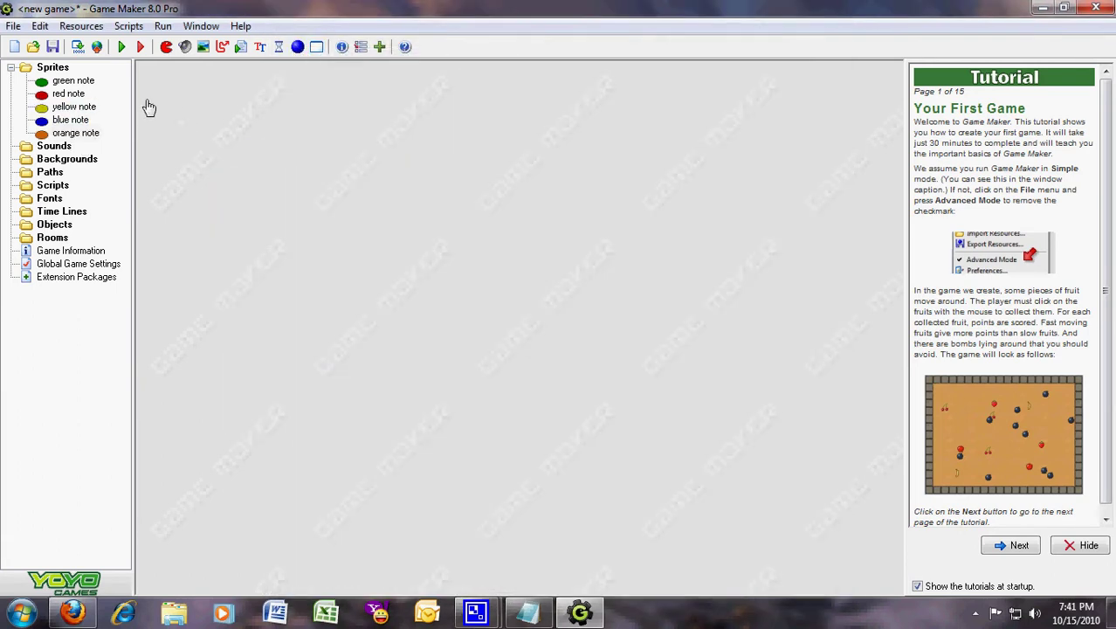
- Create a sprite group named spr_notes under Sprites
{"action": "right_click", "coordinate": [45, 68]}
{"action": "left_click", "coordinate": [95, 109]}
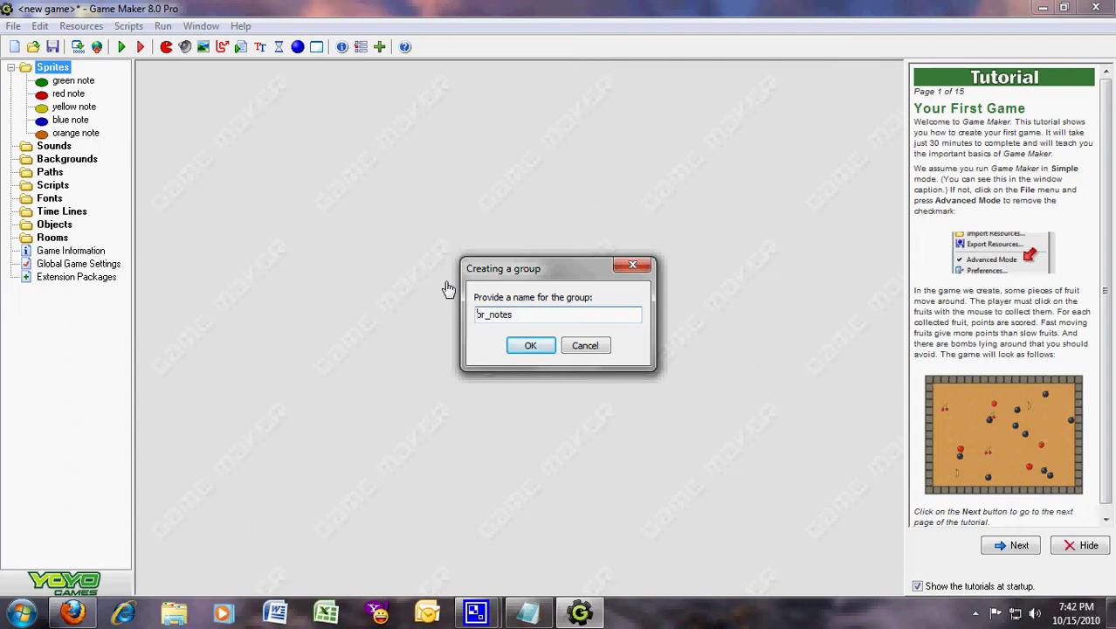
{"action": "key", "text": "Return"}
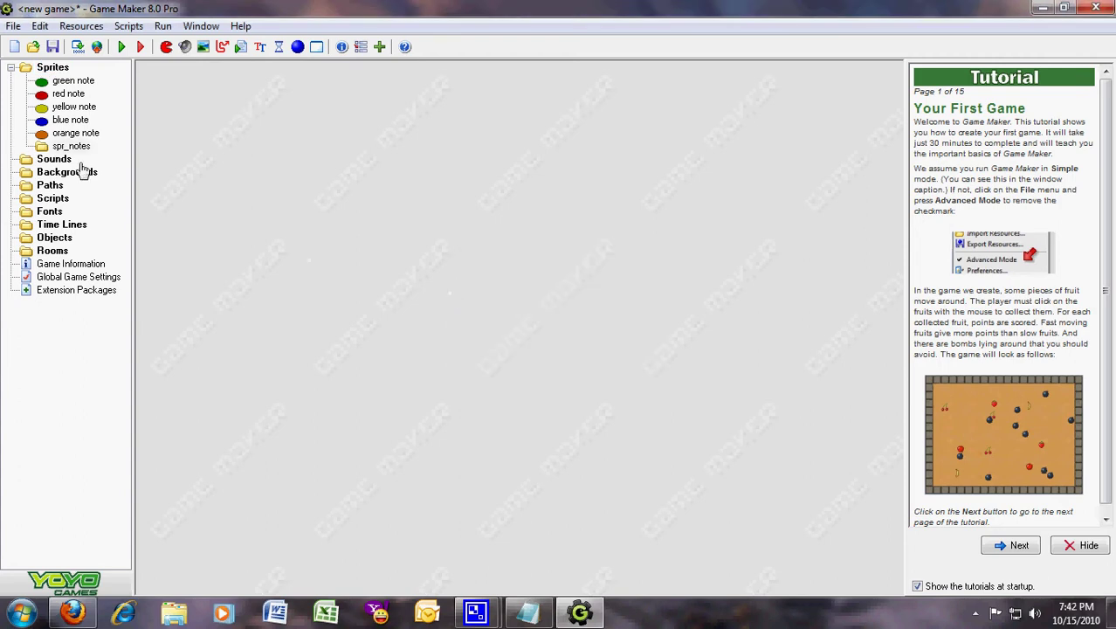
- Move the green, red, yellow, blue and orange note sprites into spr_notes and collapse it
{"action": "left_click_drag", "start_coordinate": [73, 81], "coordinate": [70, 133]}
{"action": "left_click", "coordinate": [74, 81]}
{"action": "mouse_move", "coordinate": [73, 84]}
{"action": "left_mouse_down"}
{"action": "mouse_move", "coordinate": [70, 120]}
{"action": "mouse_move", "coordinate": [69, 93]}
{"action": "left_mouse_up"}
{"action": "left_click", "coordinate": [27, 82]}
{"action": "left_click", "coordinate": [27, 81]}
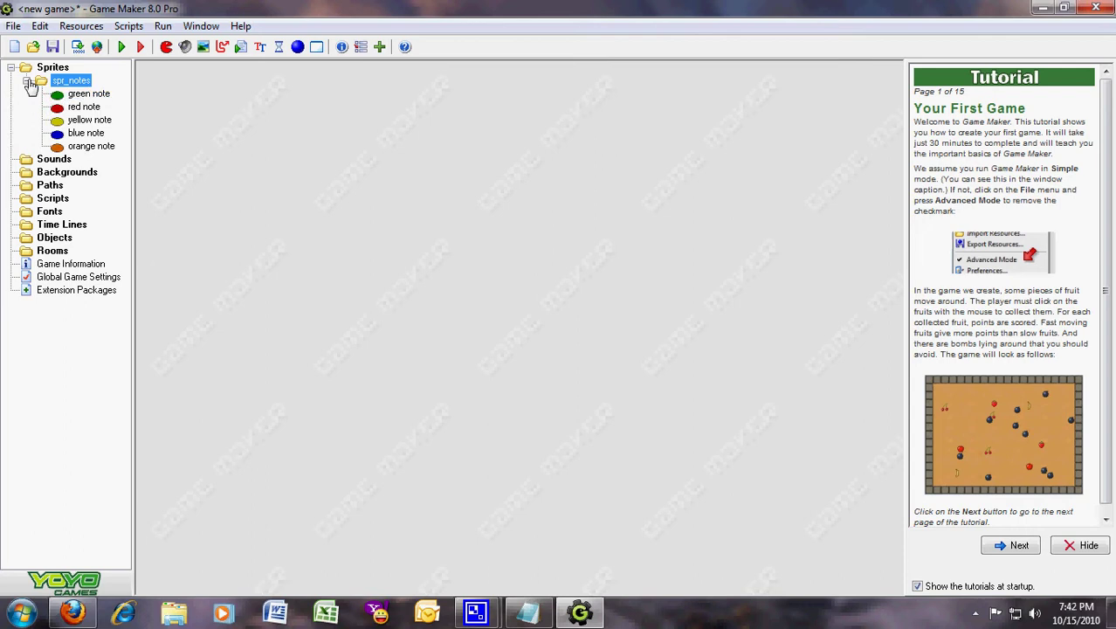
{"action": "left_click", "coordinate": [27, 81]}
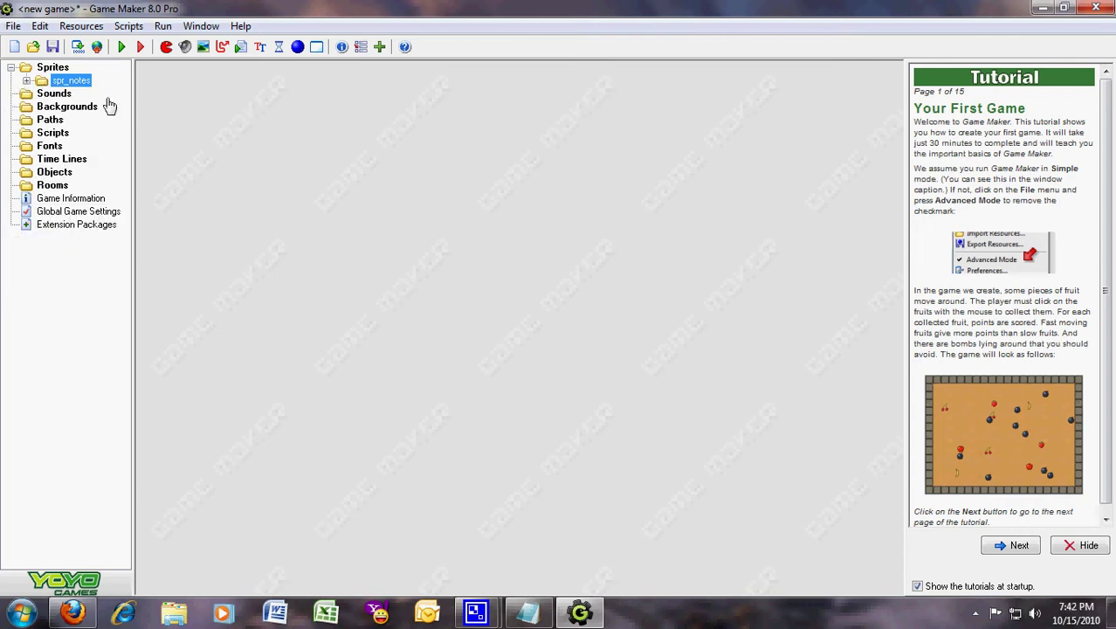
- Create sprite5 with one frame and open it as a new blank 32x32 image
{"action": "right_click", "coordinate": [50, 68]}
{"action": "left_click", "coordinate": [97, 74]}
{"action": "left_click", "coordinate": [305, 281]}
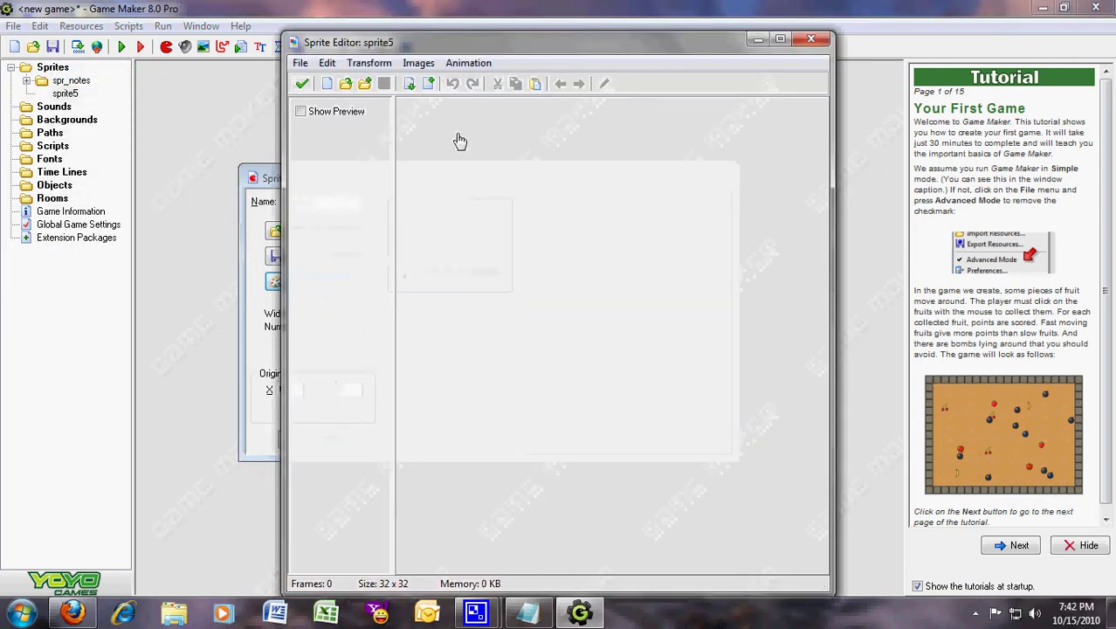
{"action": "left_click", "coordinate": [531, 83]}
{"action": "double_click", "coordinate": [434, 125]}
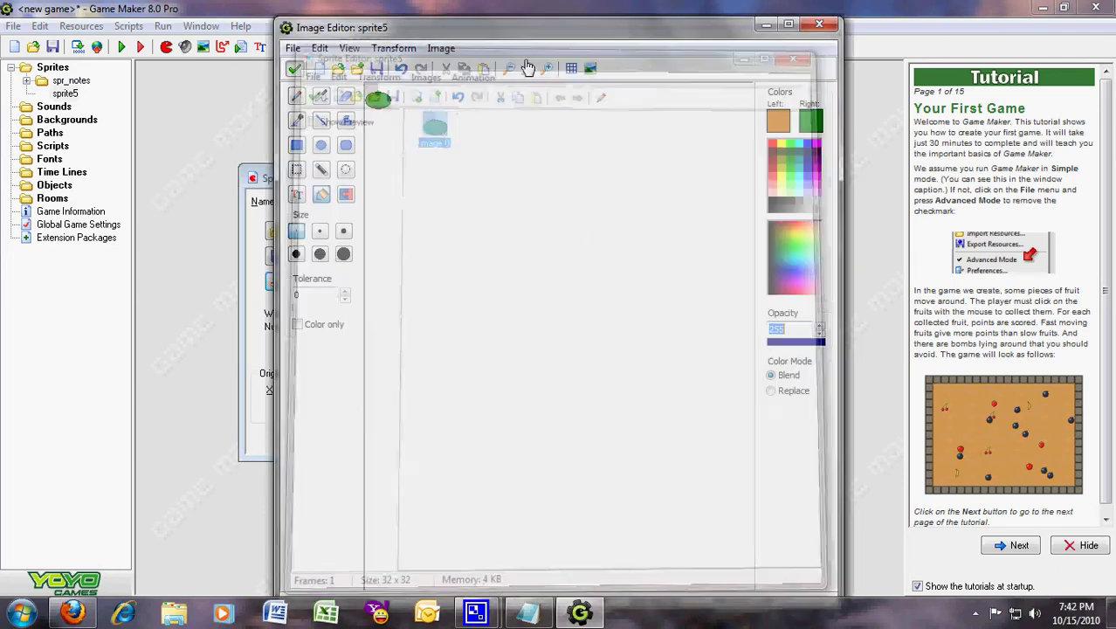
{"action": "left_click", "coordinate": [547, 68]}
{"action": "left_click", "coordinate": [547, 68]}
{"action": "left_click", "coordinate": [547, 68]}
{"action": "left_click", "coordinate": [547, 68]}
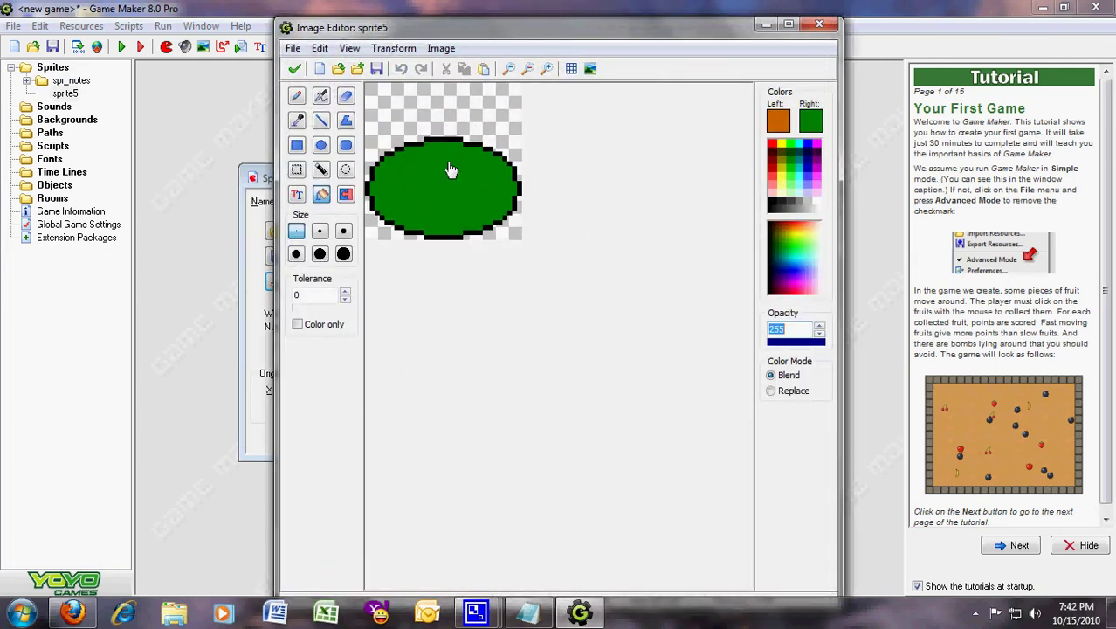
{"action": "left_click", "coordinate": [546, 68]}
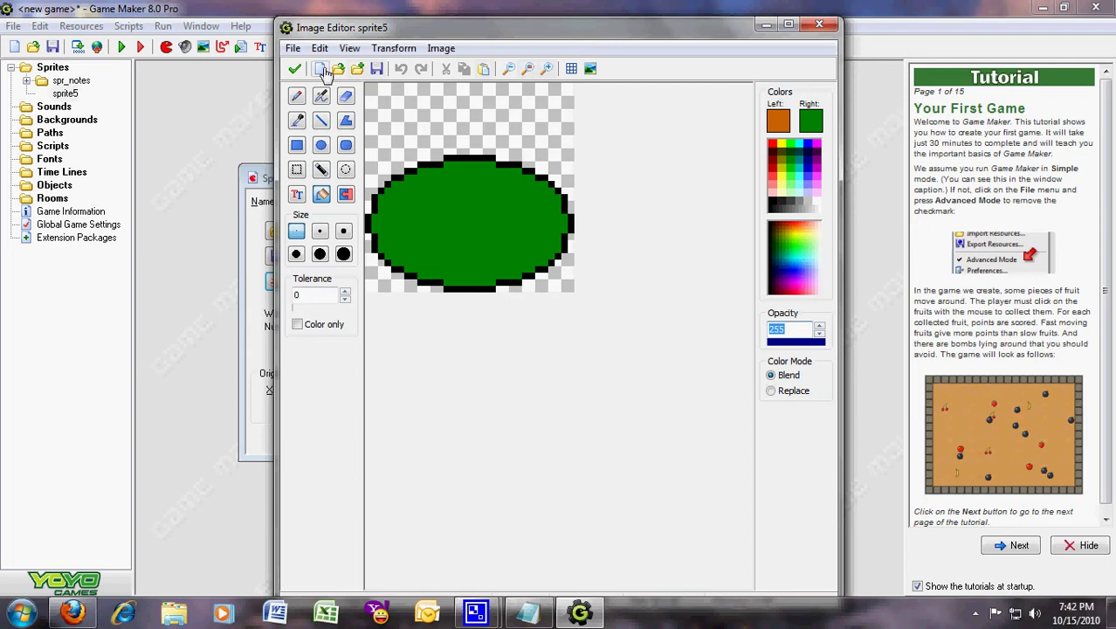
{"action": "left_click", "coordinate": [319, 68]}
{"action": "left_click", "coordinate": [506, 359]}
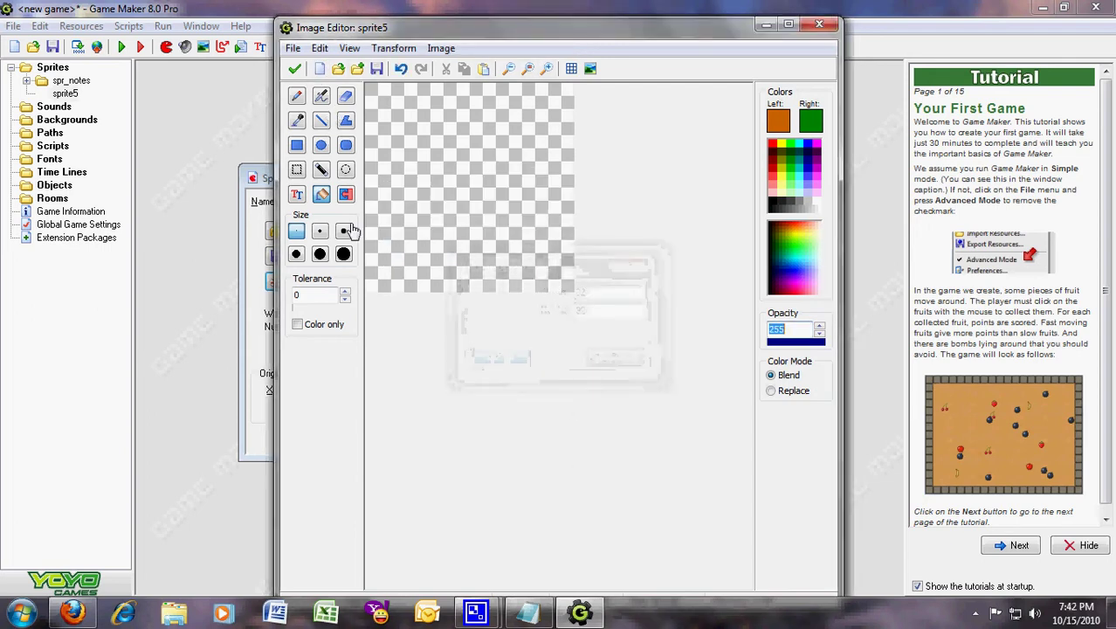
- Draw a black outline-only ellipse across the canvas
{"action": "left_click", "coordinate": [321, 146]}
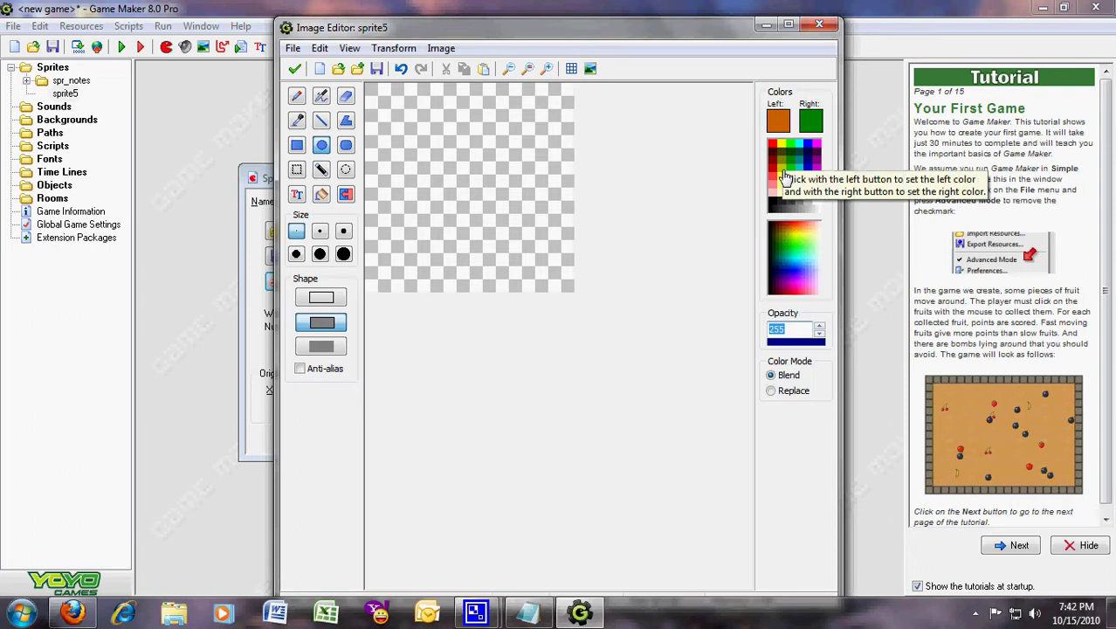
{"action": "left_click", "coordinate": [776, 204]}
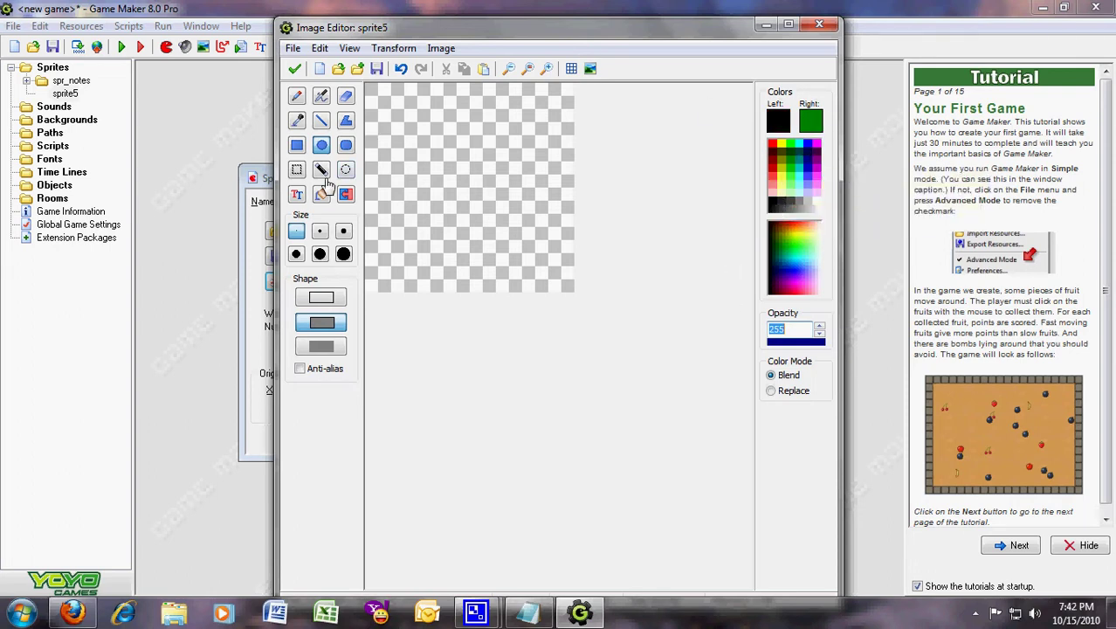
{"action": "left_click", "coordinate": [782, 129]}
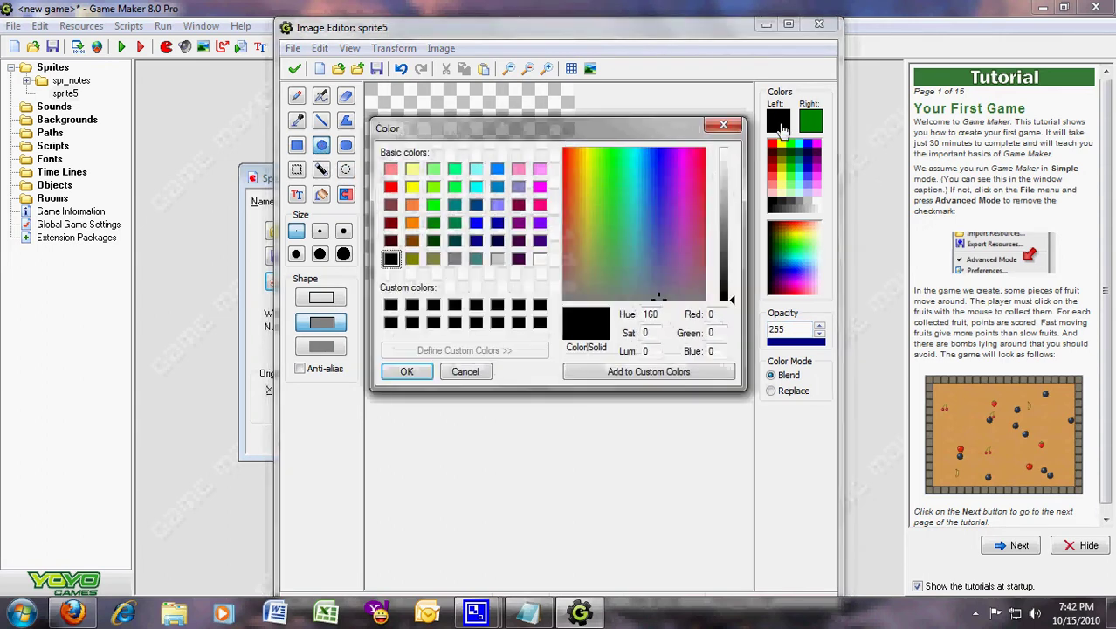
{"action": "left_click", "coordinate": [406, 371]}
{"action": "left_click", "coordinate": [321, 297]}
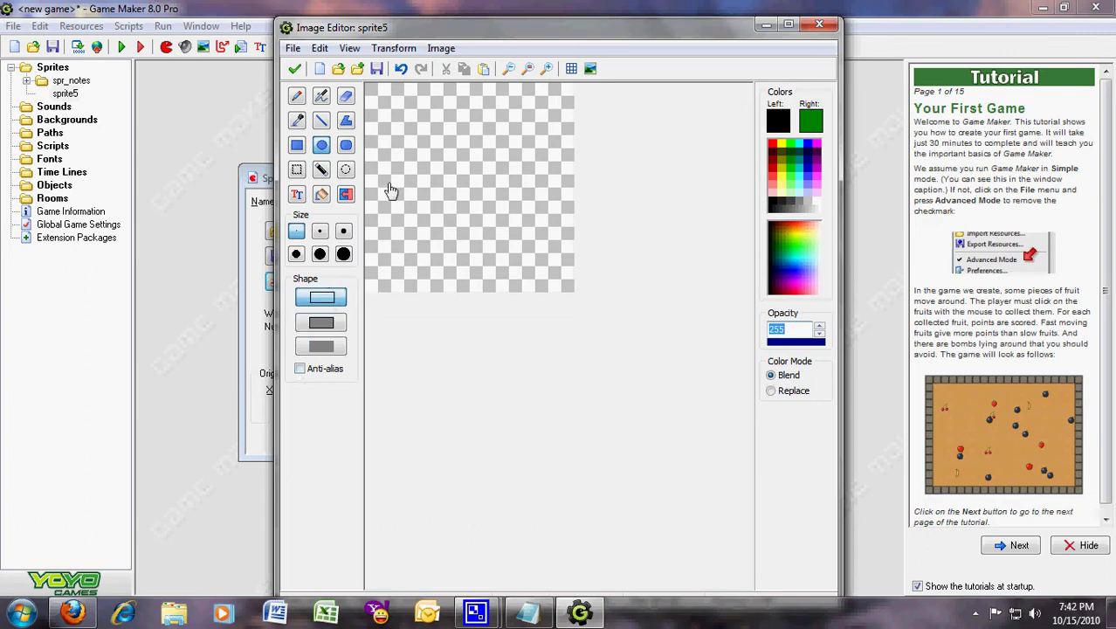
{"action": "left_click_drag", "start_coordinate": [368, 175], "coordinate": [570, 293]}
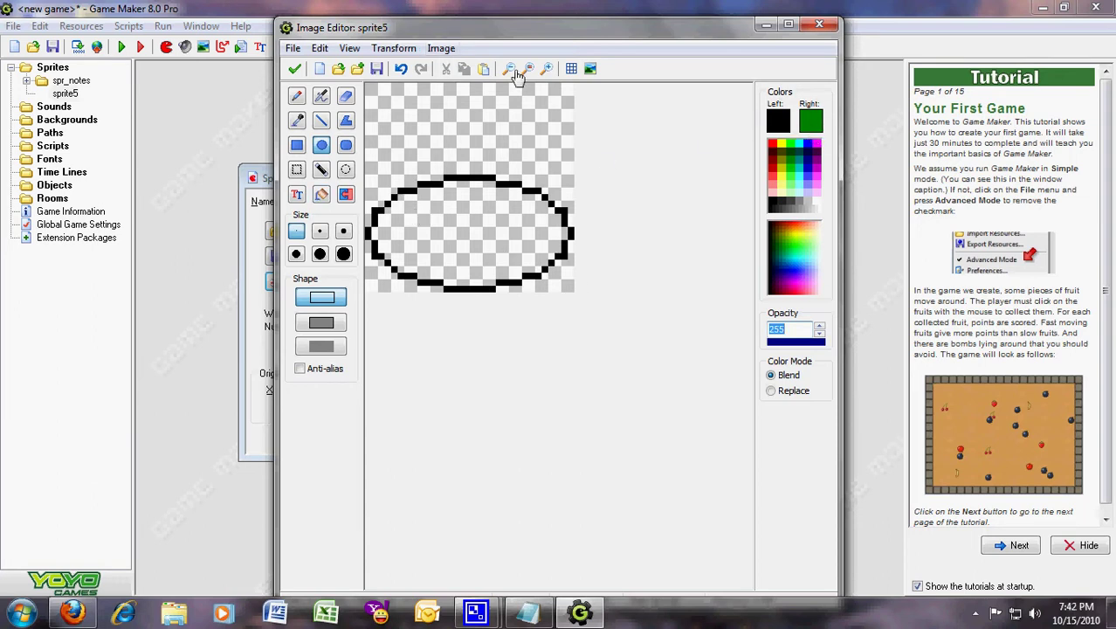
- Undo the black ellipse, draw a green ellipse outline instead, and close the editor
{"action": "left_click", "coordinate": [400, 69]}
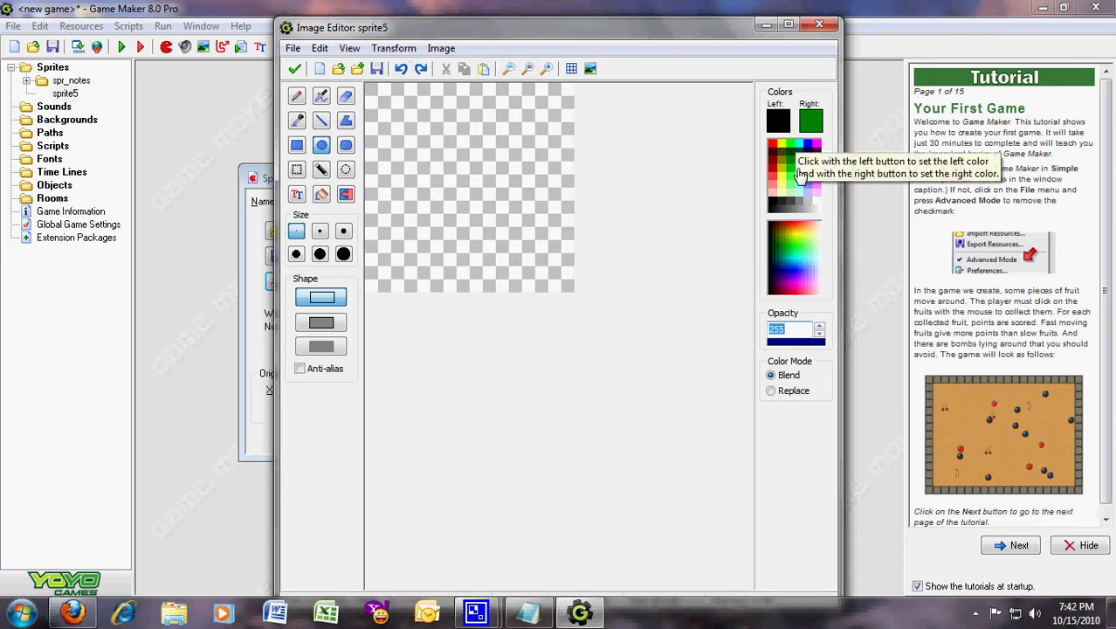
{"action": "left_click", "coordinate": [793, 163]}
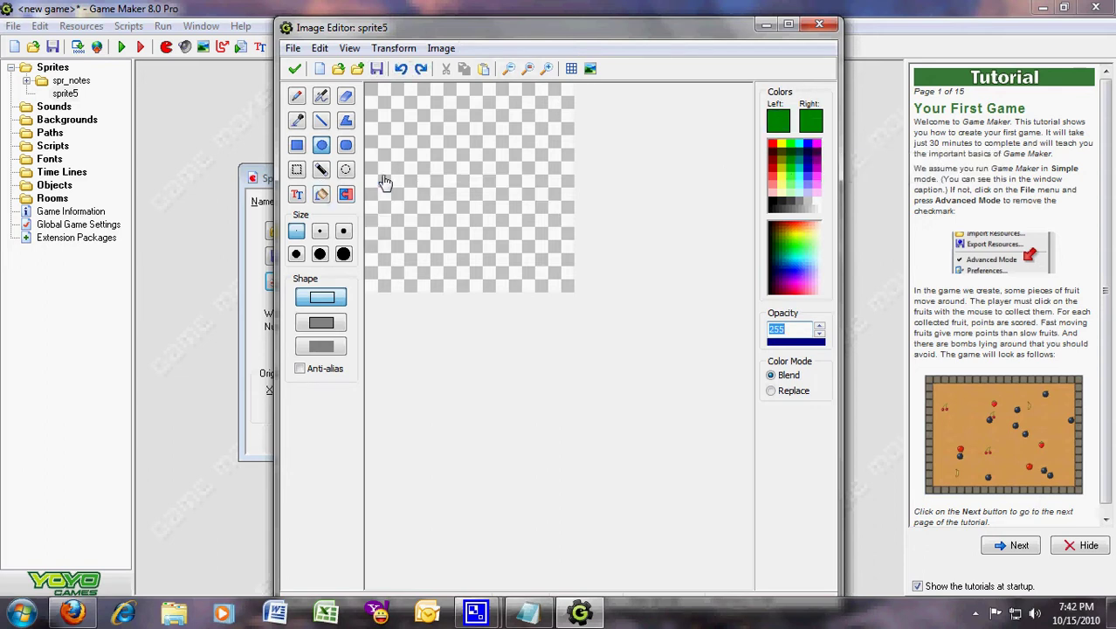
{"action": "left_click_drag", "start_coordinate": [371, 186], "coordinate": [573, 297]}
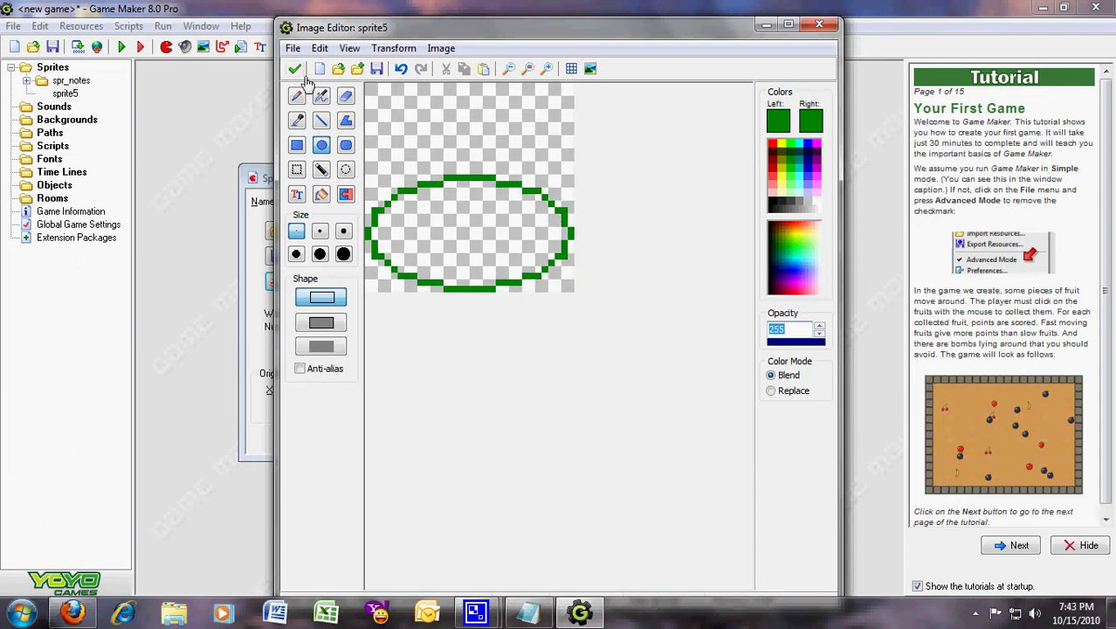
{"action": "left_click", "coordinate": [294, 69]}
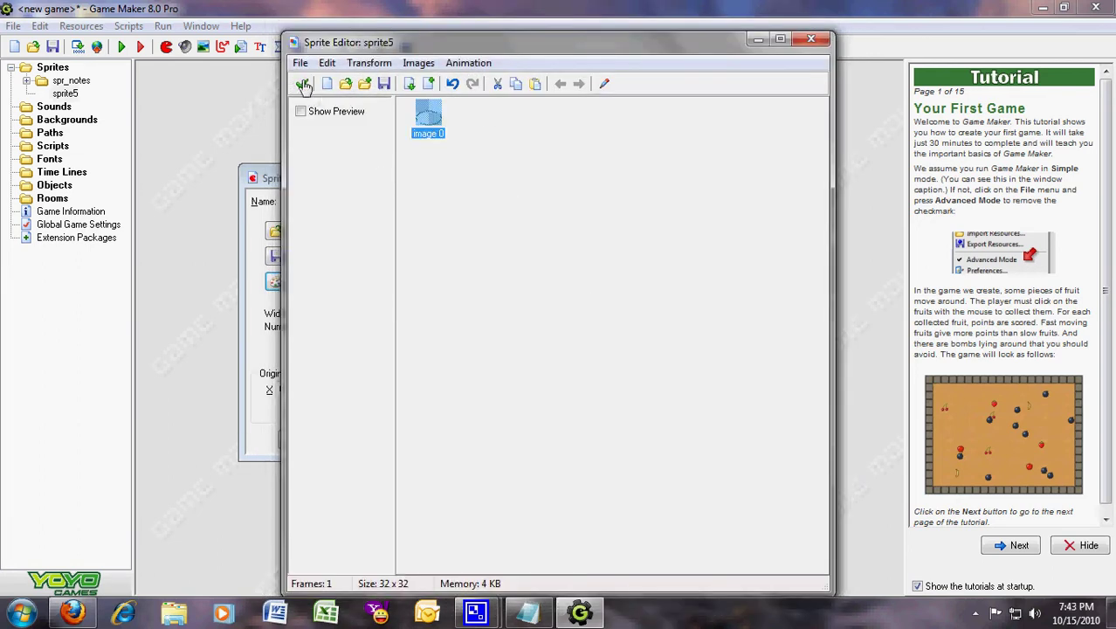
{"action": "left_click", "coordinate": [456, 131]}
{"action": "left_click", "coordinate": [301, 83]}
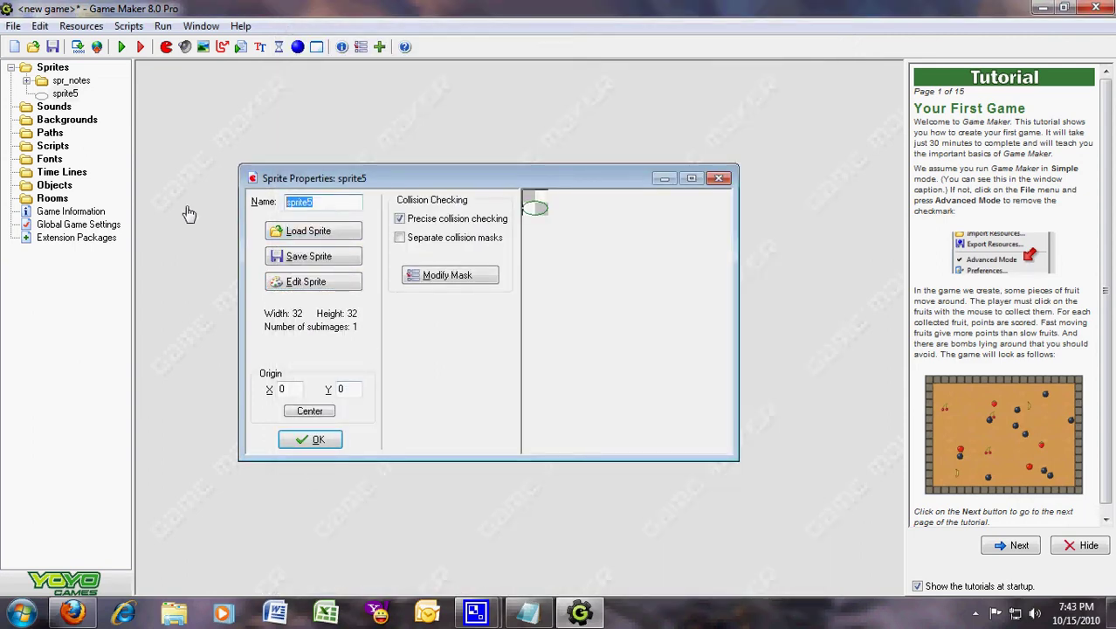
- Rename sprite5 to green hitter, then reopen its properties and frames and close them
{"action": "type", "text": "hitte"}
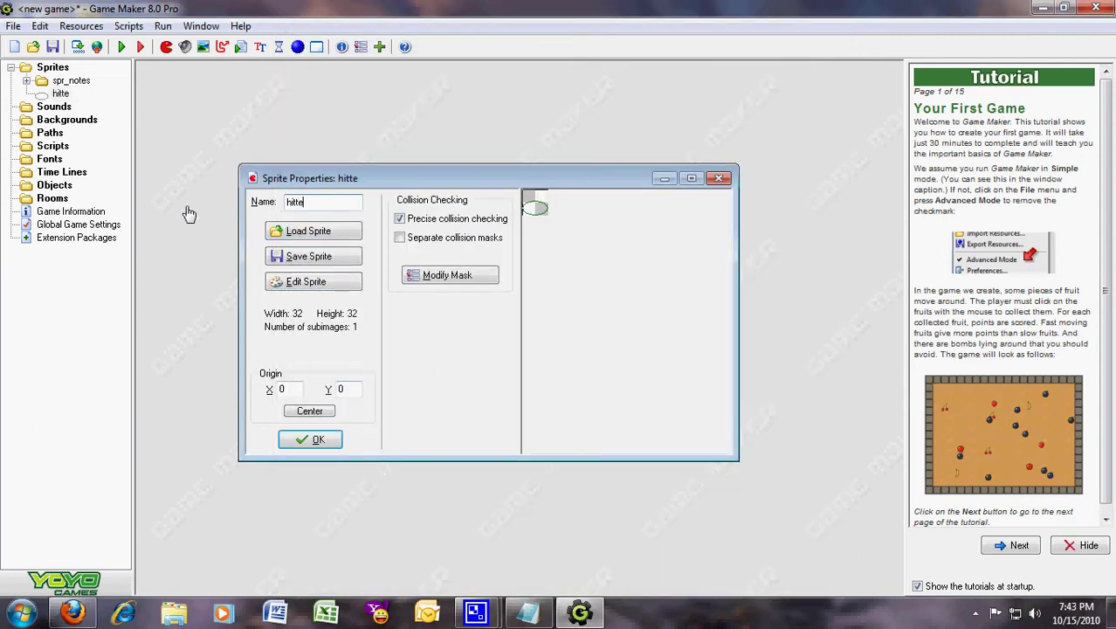
{"action": "type", "text": "green"}
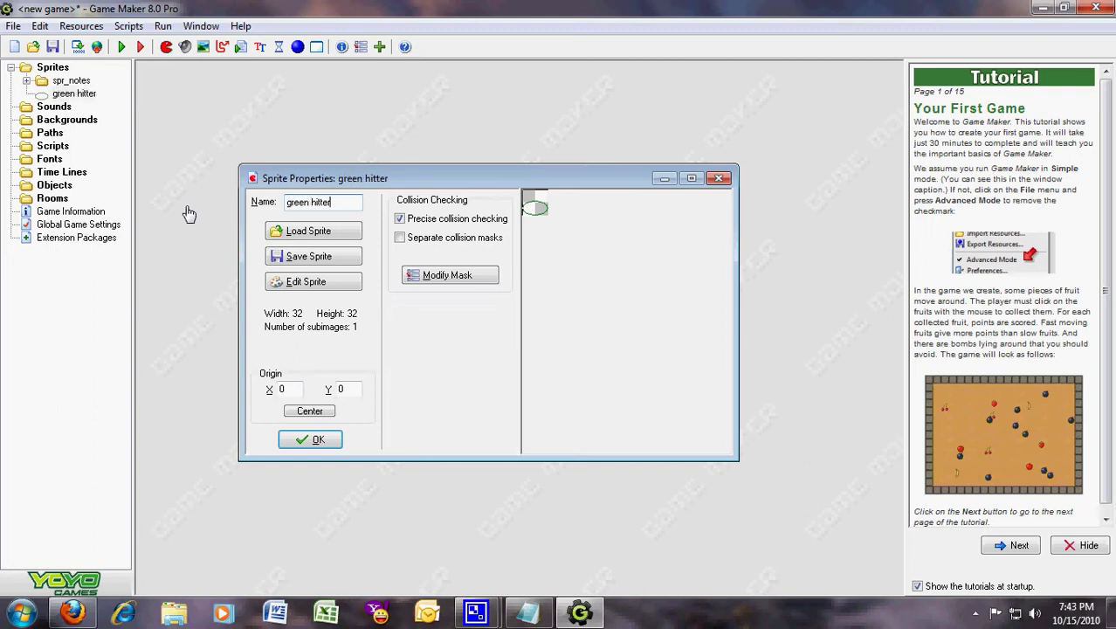
{"action": "key", "text": "Return"}
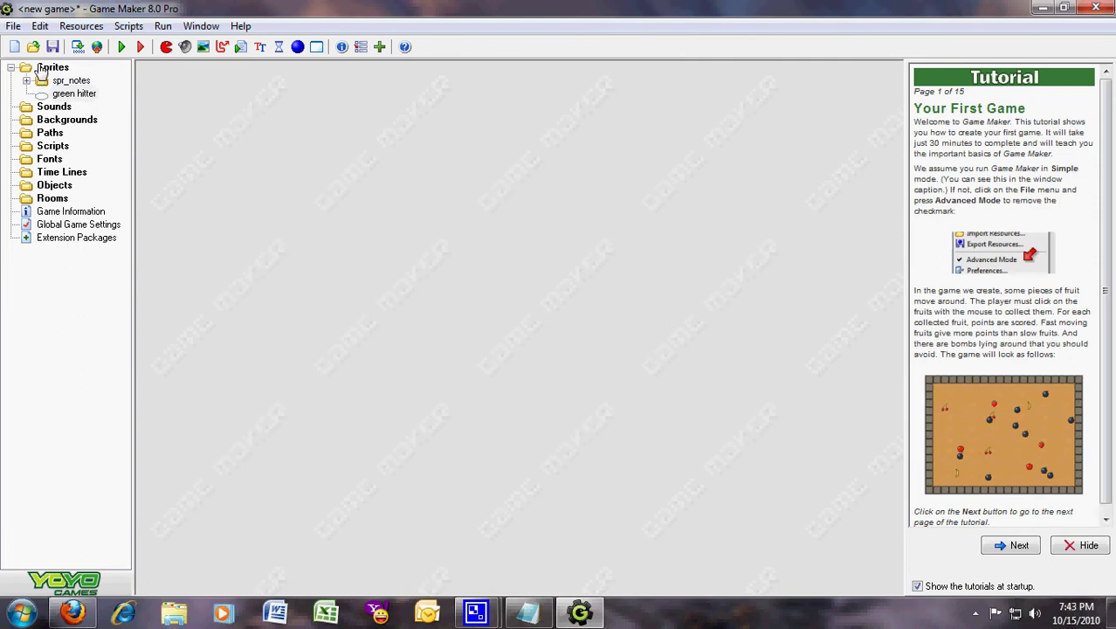
{"action": "left_click", "coordinate": [70, 94]}
{"action": "double_click", "coordinate": [66, 95]}
{"action": "left_click", "coordinate": [334, 301]}
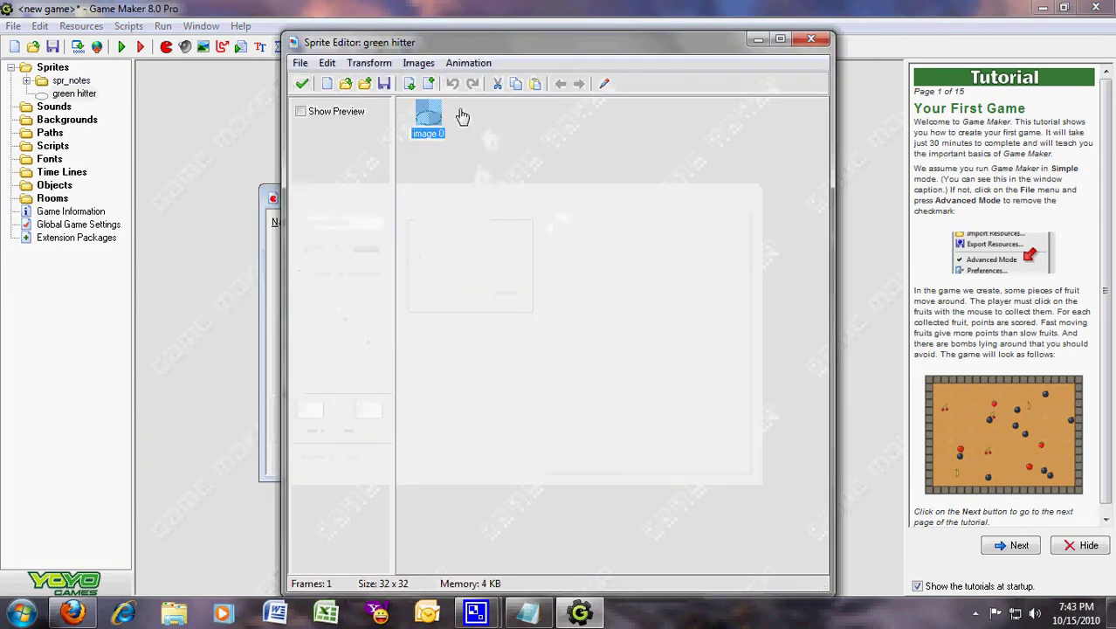
{"action": "left_click", "coordinate": [302, 81]}
{"action": "left_click", "coordinate": [335, 459]}
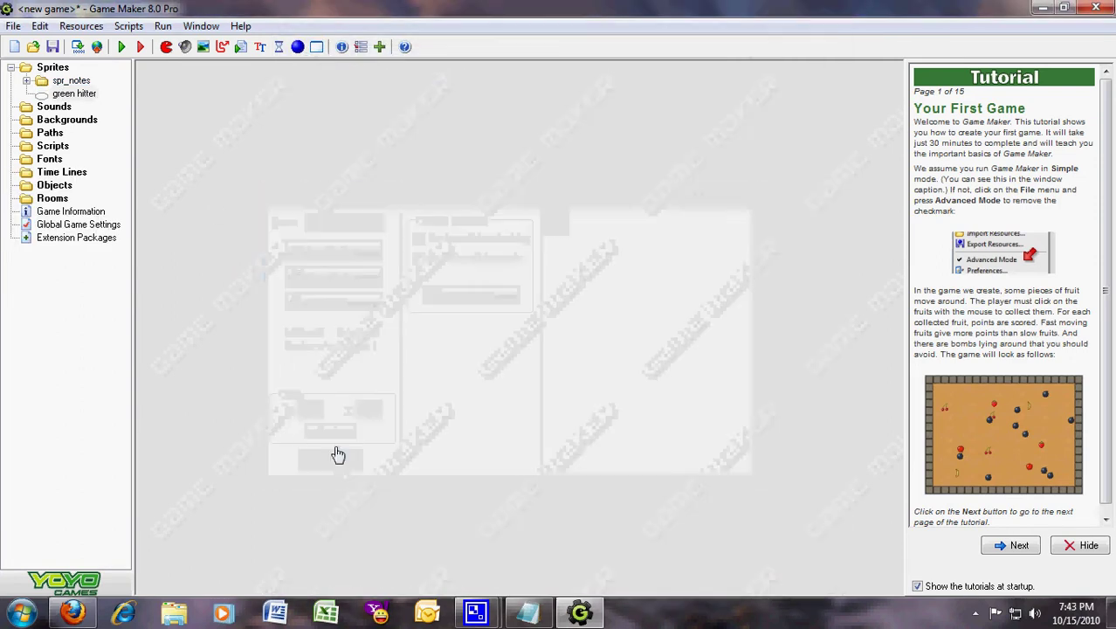
- Create a new sprite named 'red hitter' and add a blank 32×32 image
{"action": "right_click", "coordinate": [50, 68]}
{"action": "left_click", "coordinate": [72, 75]}
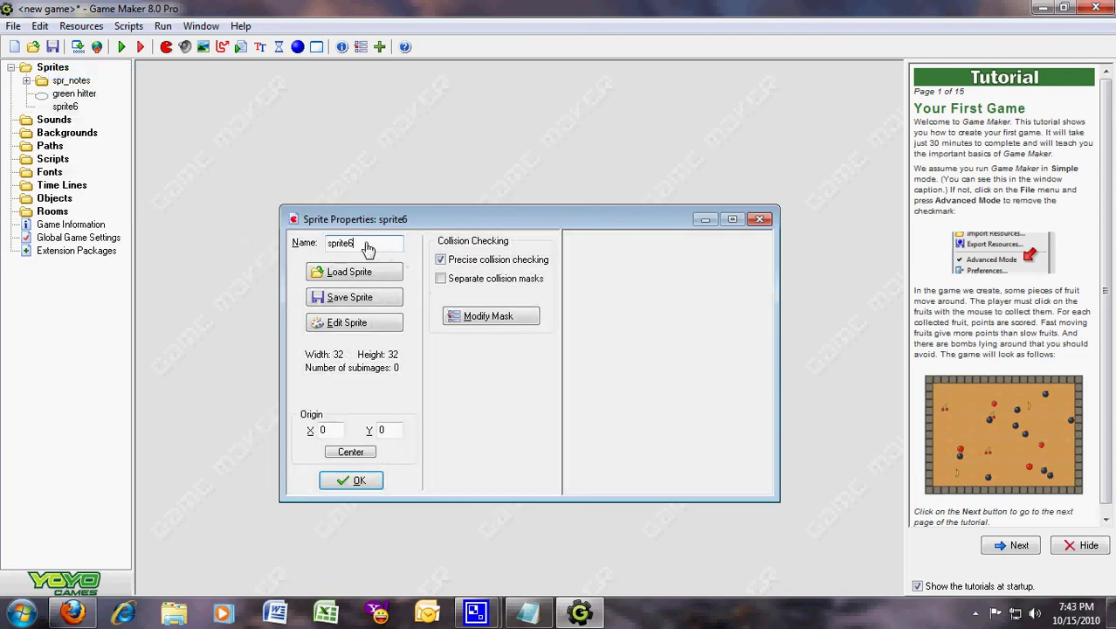
{"action": "type", "text": "red hitter"}
{"action": "left_click", "coordinate": [326, 323]}
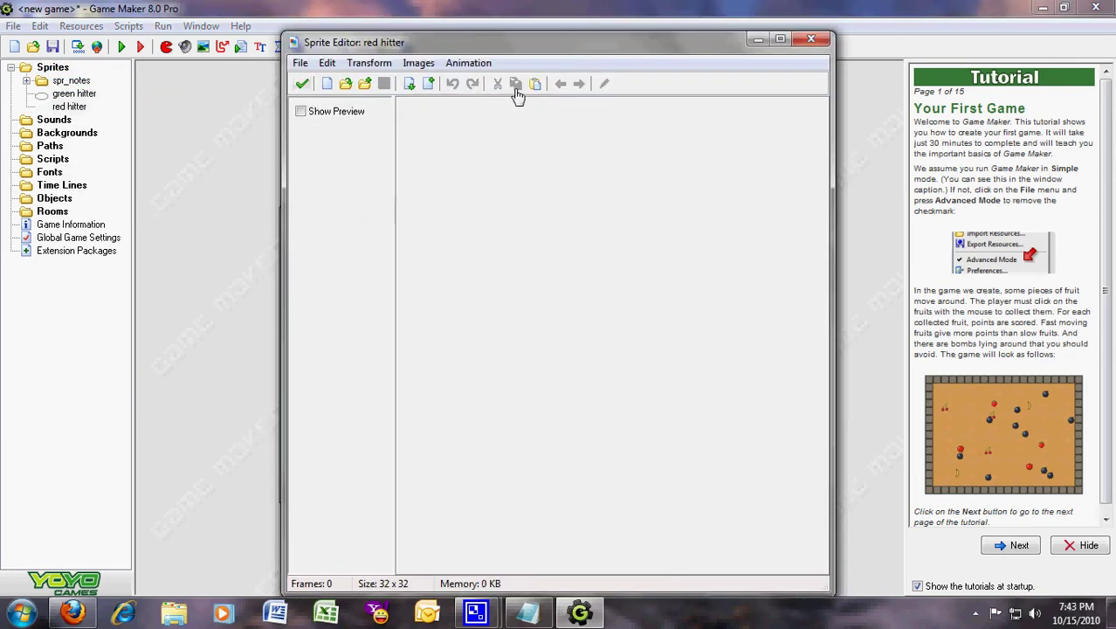
{"action": "left_click", "coordinate": [327, 83]}
{"action": "left_click", "coordinate": [499, 355]}
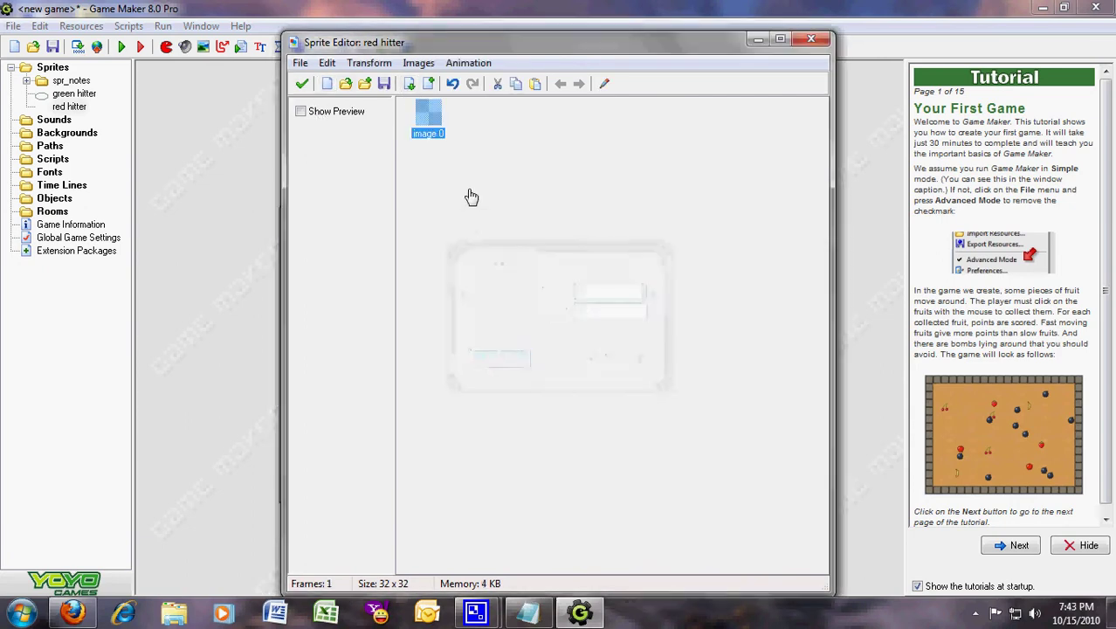
- Draw a red ellipse outline on the frame and close the sprite windows
{"action": "double_click", "coordinate": [428, 120]}
{"action": "left_click", "coordinate": [547, 68]}
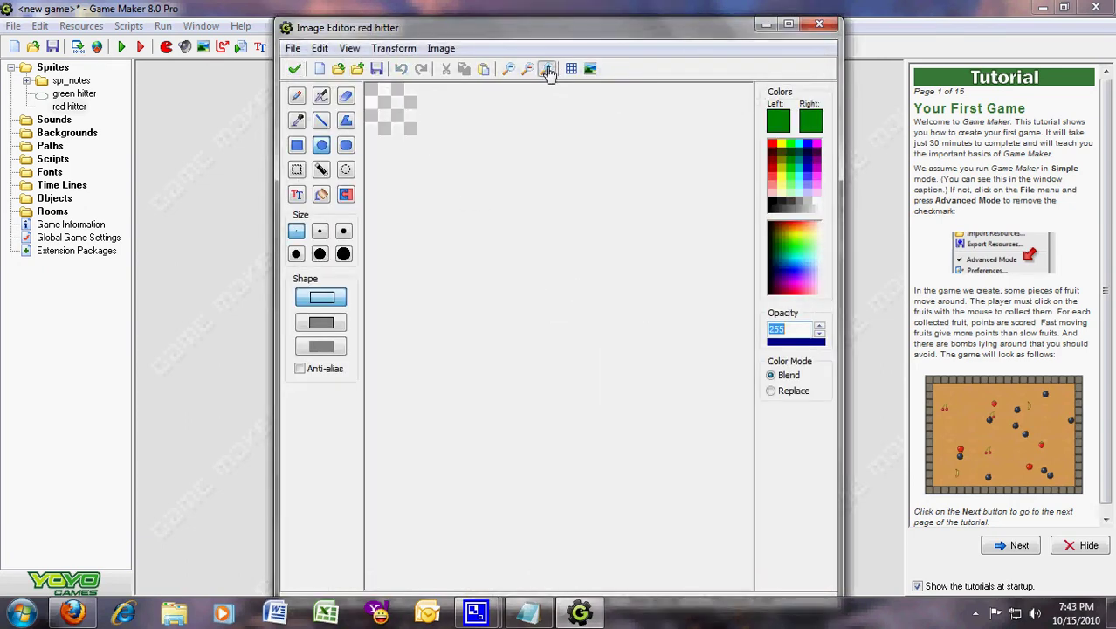
{"action": "left_click", "coordinate": [548, 69]}
{"action": "left_click", "coordinate": [548, 69]}
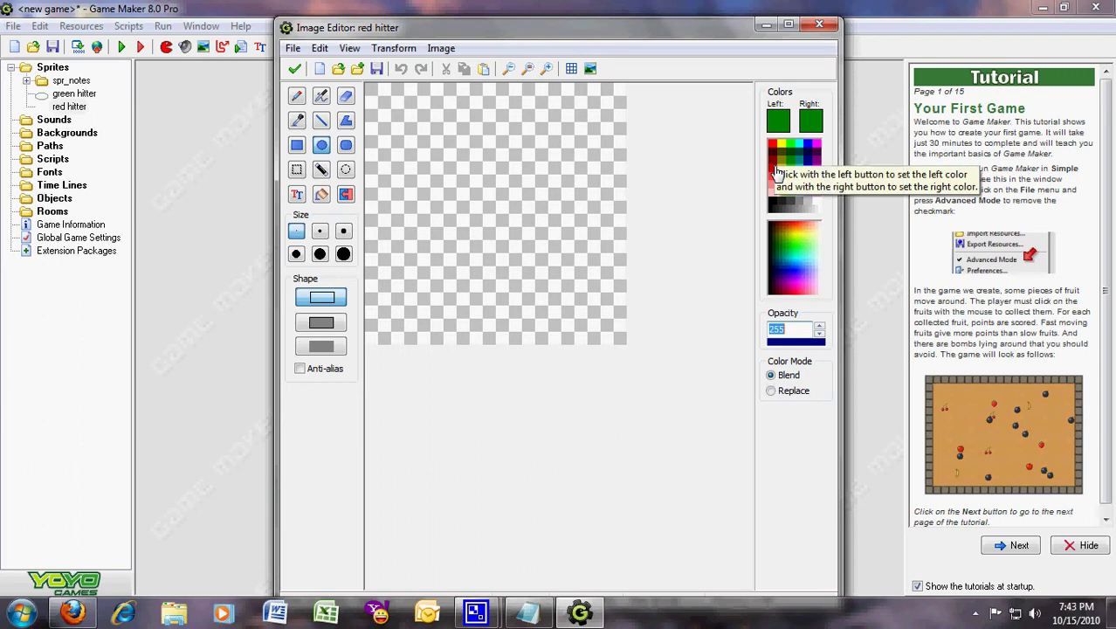
{"action": "left_click", "coordinate": [776, 172]}
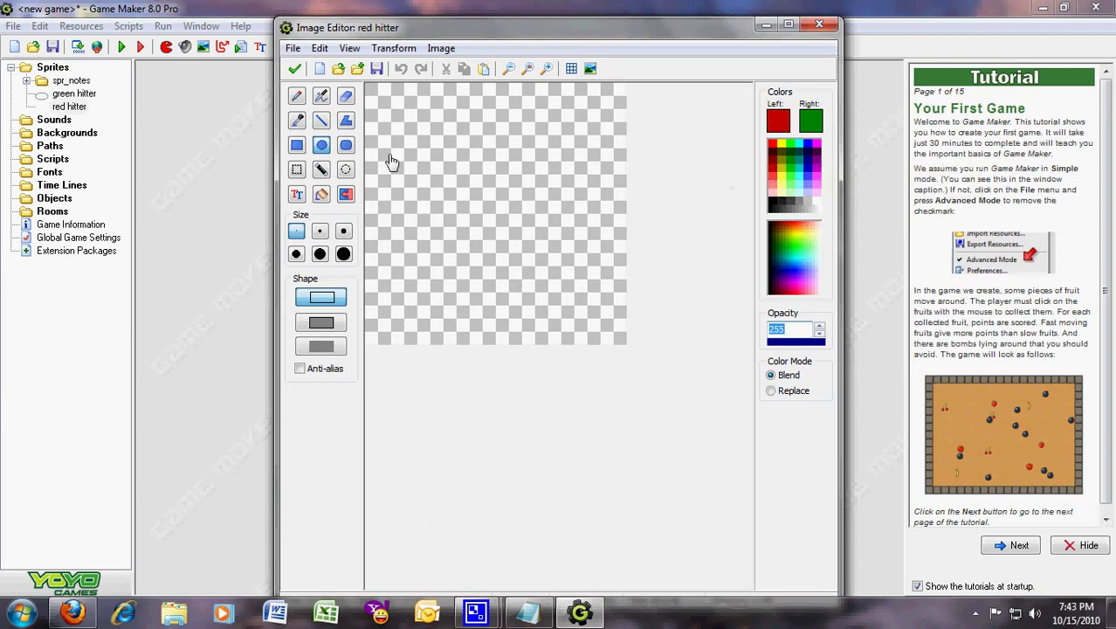
{"action": "left_click_drag", "start_coordinate": [371, 209], "coordinate": [628, 346]}
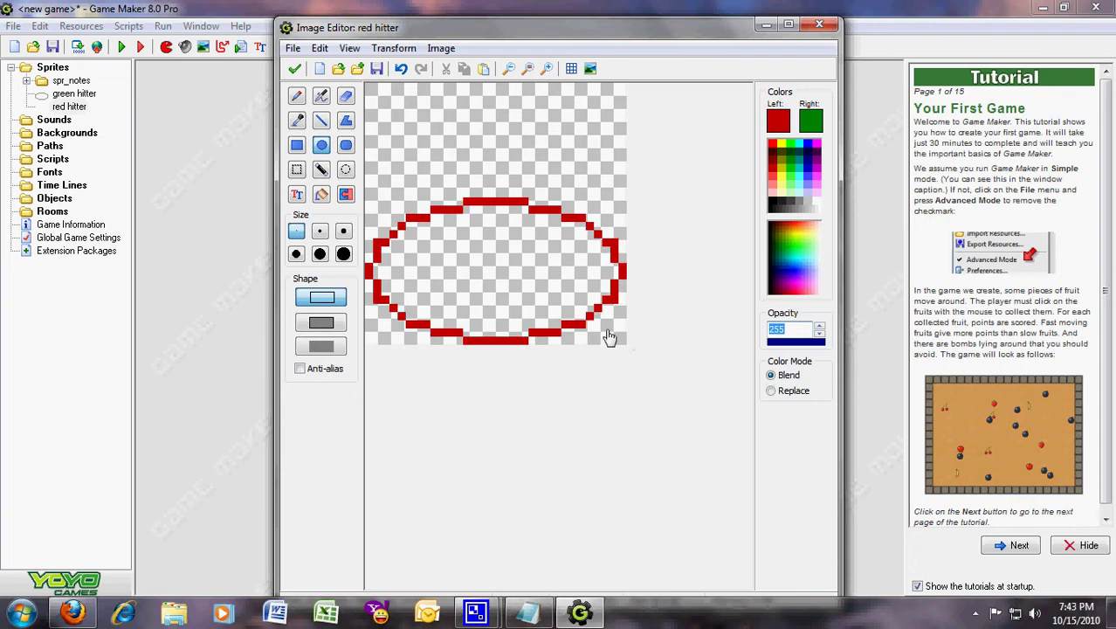
{"action": "left_click", "coordinate": [294, 68]}
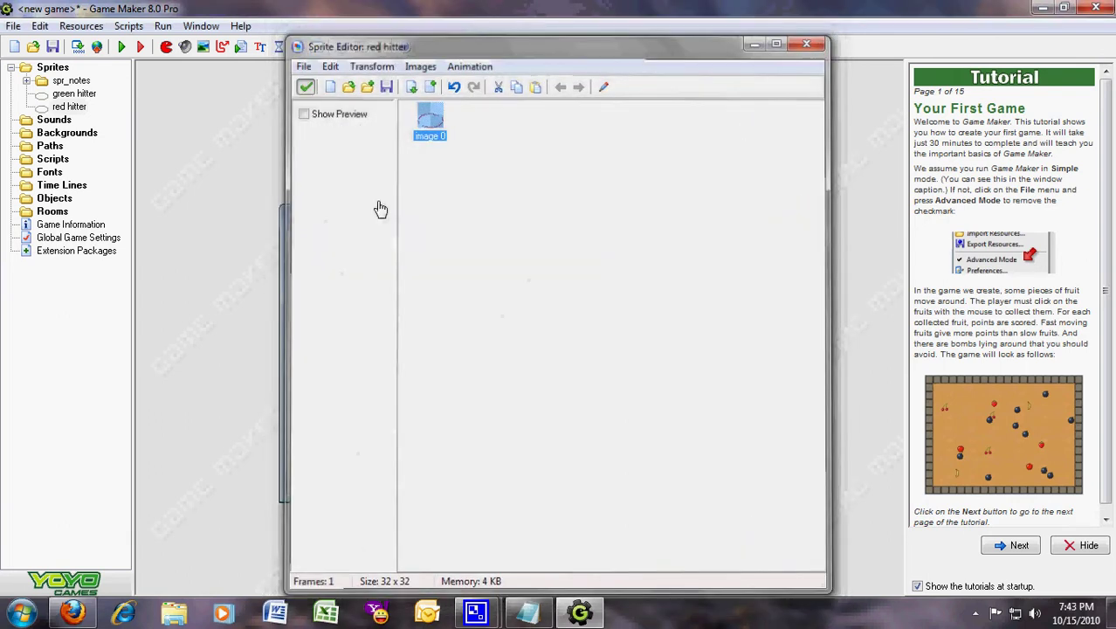
{"action": "left_click", "coordinate": [351, 479]}
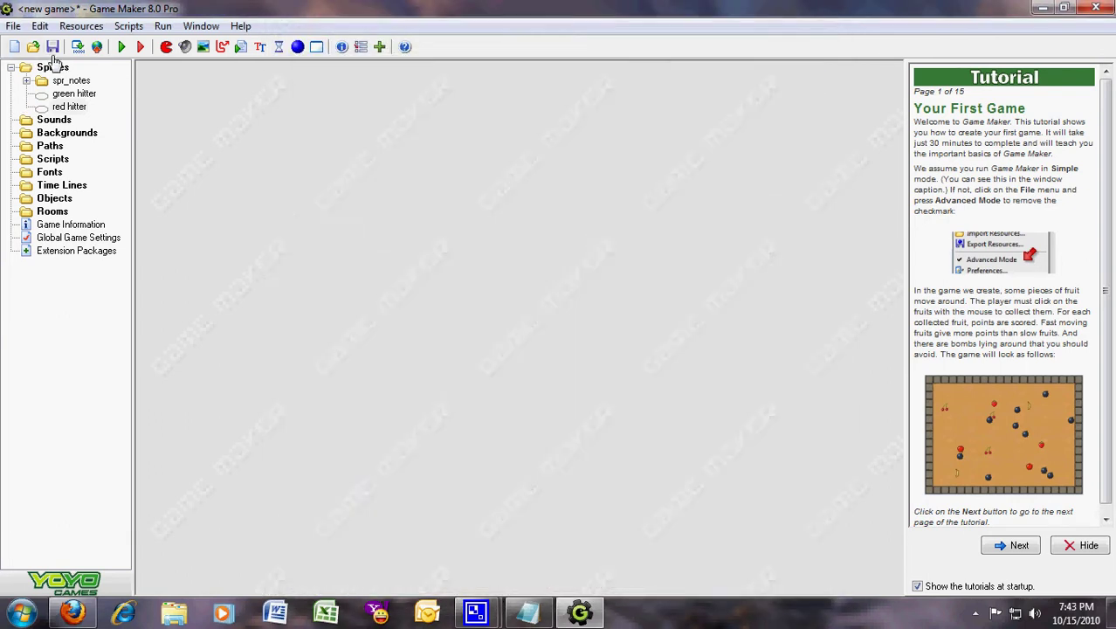
- Create a sprite named 'yellow hitter' and add a blank 32×32 image
{"action": "right_click", "coordinate": [52, 67]}
{"action": "left_click", "coordinate": [83, 83]}
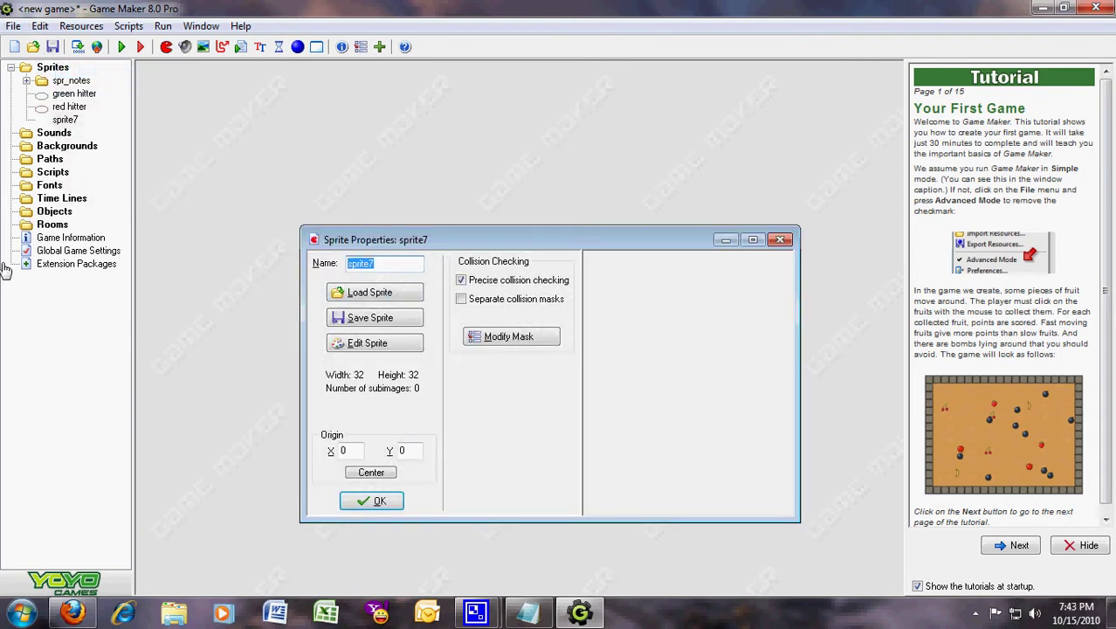
{"action": "type", "text": "yellow hi"}
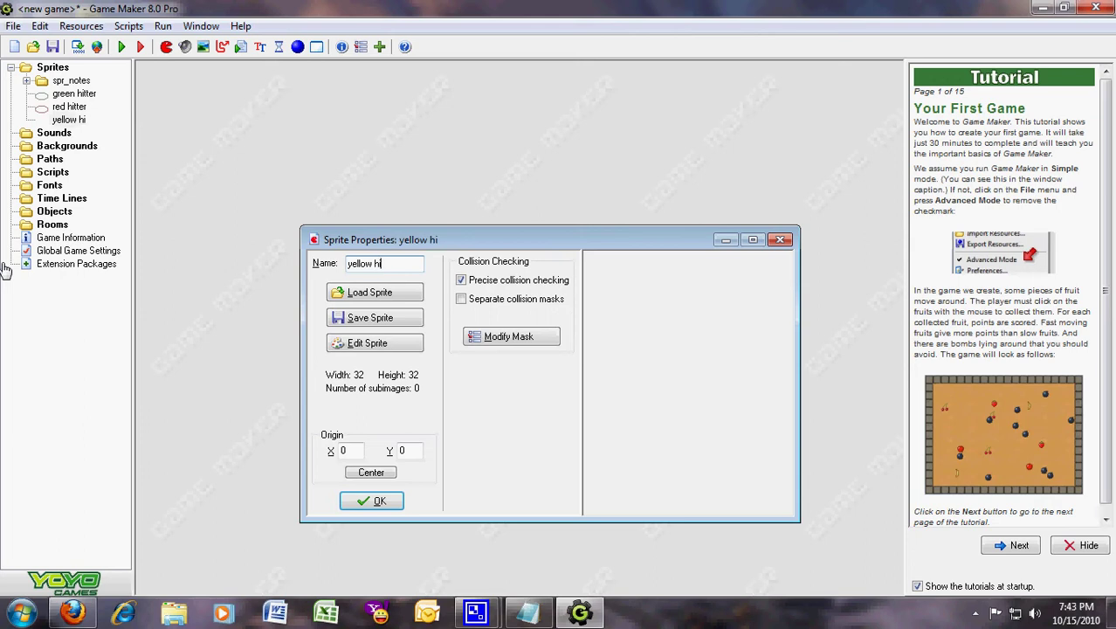
{"action": "type", "text": "tter"}
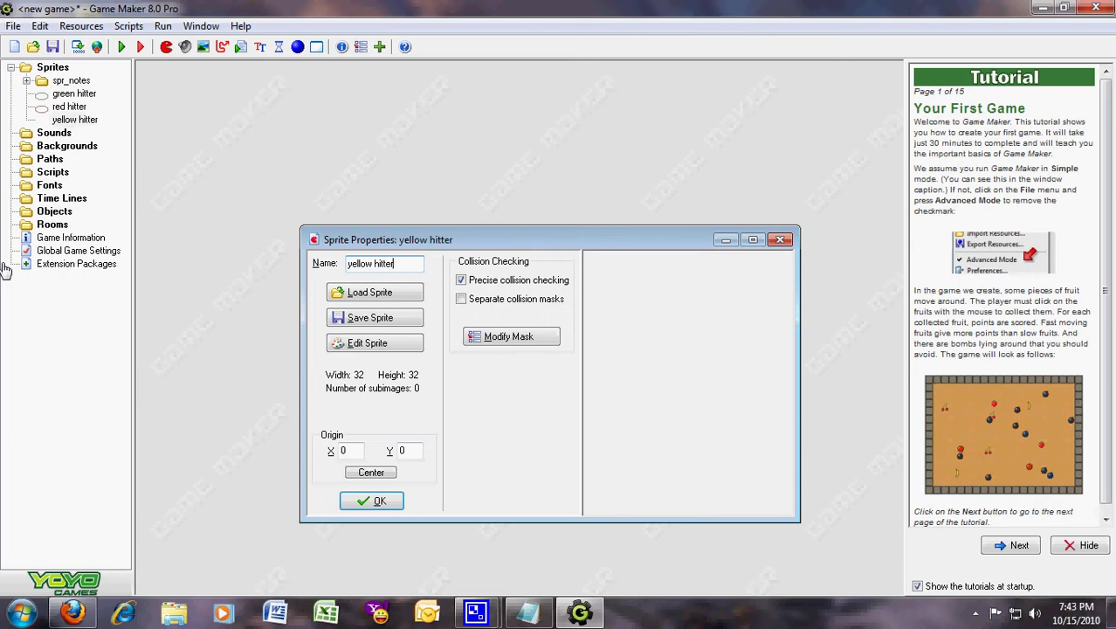
{"action": "left_click", "coordinate": [26, 81]}
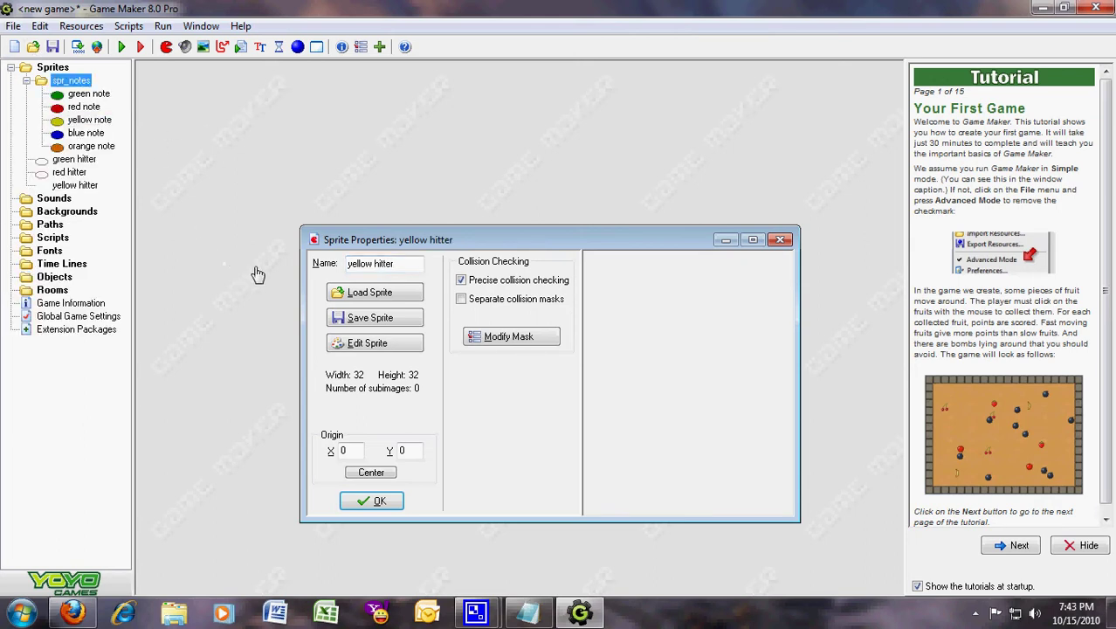
{"action": "left_click", "coordinate": [416, 342]}
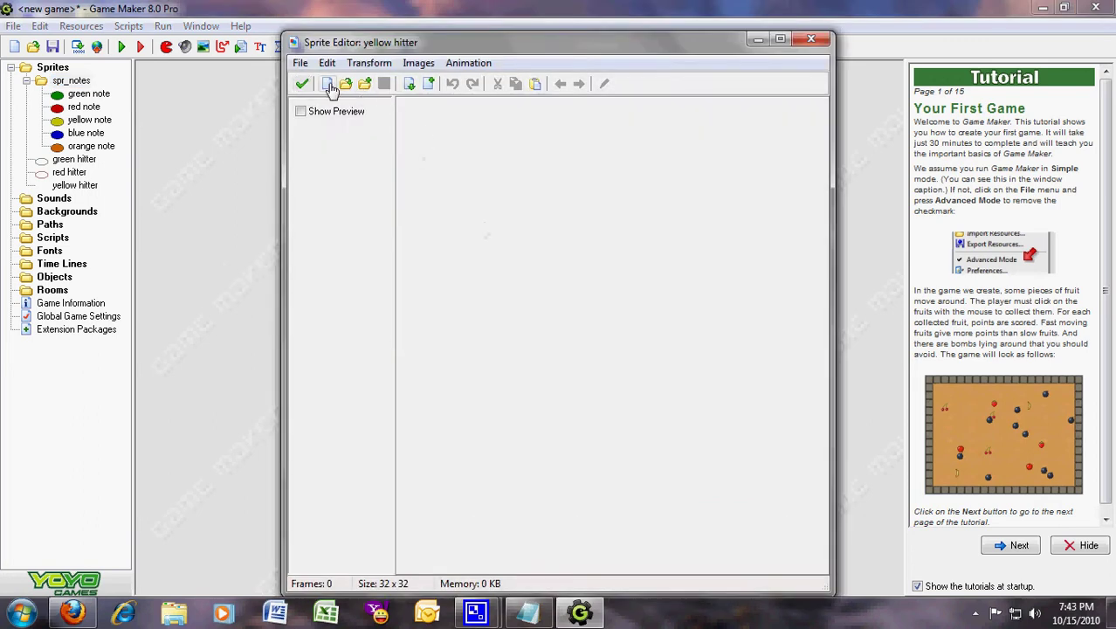
{"action": "left_click", "coordinate": [328, 83]}
{"action": "left_click", "coordinate": [494, 349]}
- Draw a yellow ellipse outline on the frame and confirm all sprite windows
{"action": "double_click", "coordinate": [430, 115]}
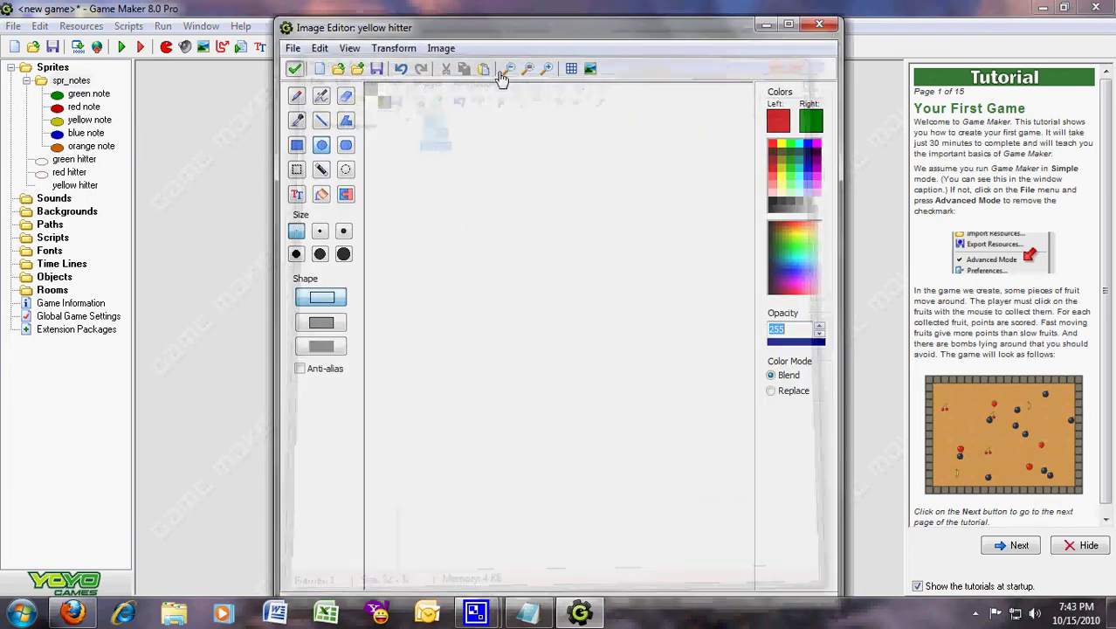
{"action": "left_click", "coordinate": [546, 69]}
{"action": "left_click", "coordinate": [546, 69]}
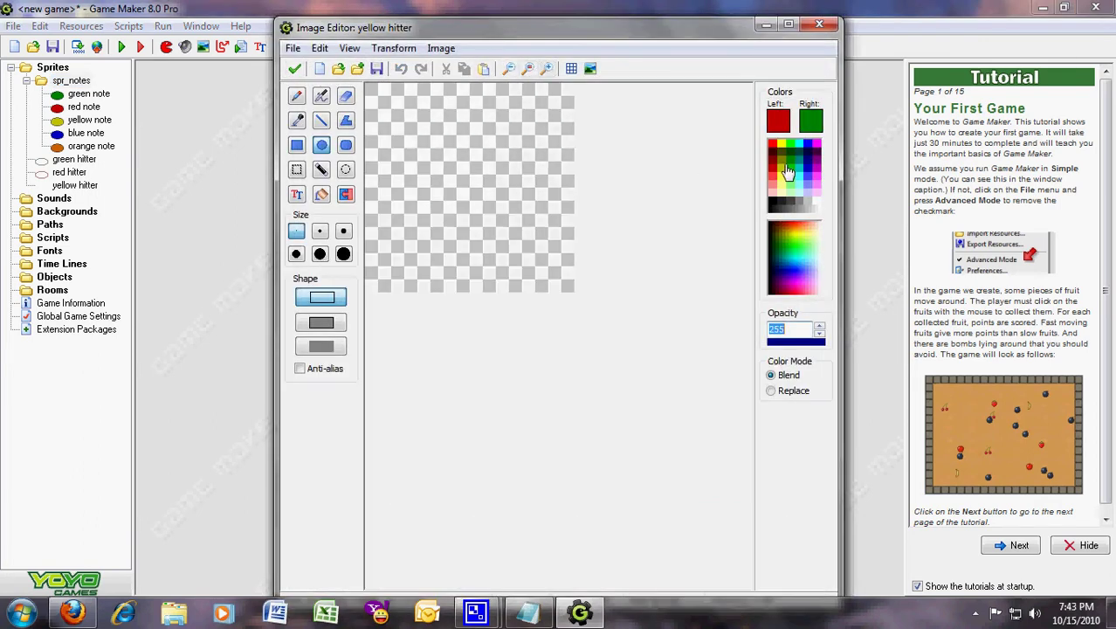
{"action": "left_click", "coordinate": [788, 166]}
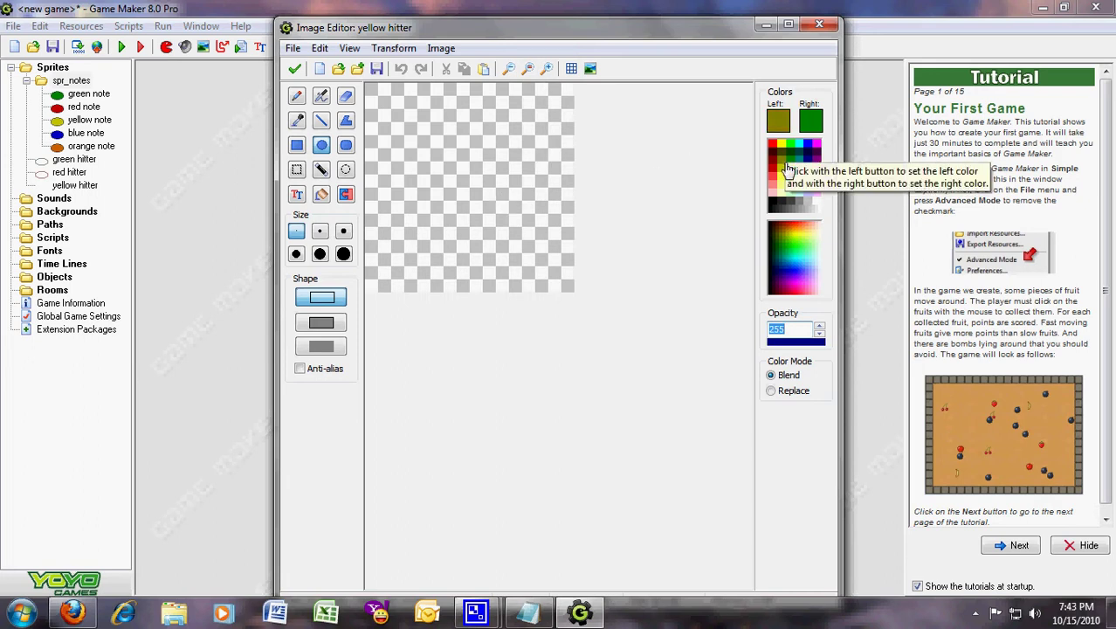
{"action": "left_click", "coordinate": [786, 173]}
{"action": "left_click_drag", "start_coordinate": [372, 179], "coordinate": [574, 289]}
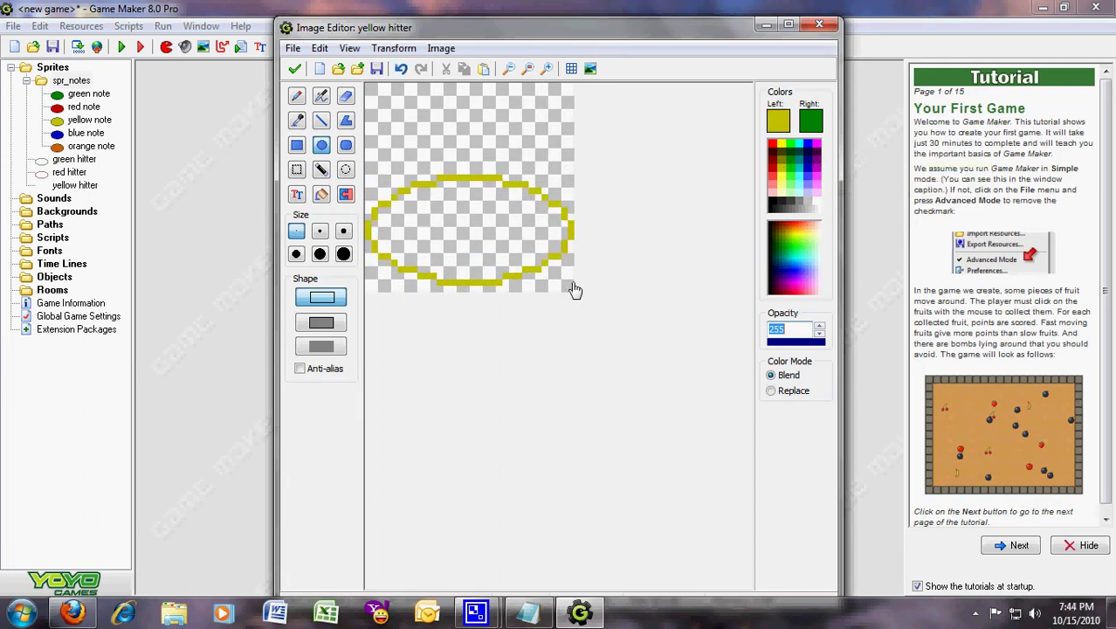
{"action": "left_click", "coordinate": [294, 68]}
{"action": "left_click", "coordinate": [301, 83]}
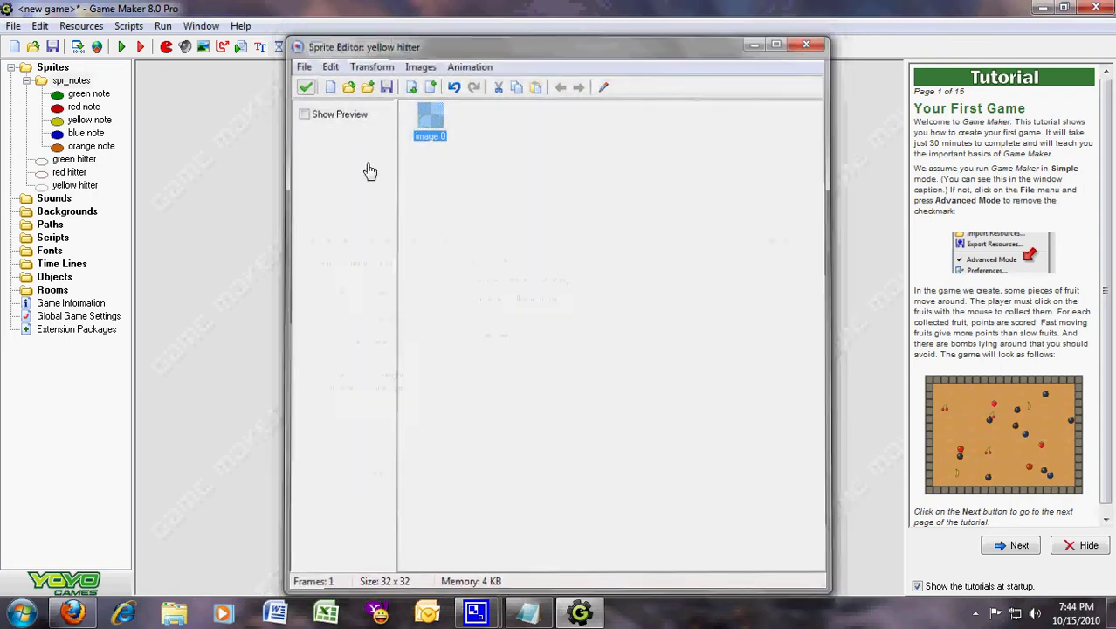
{"action": "left_click", "coordinate": [367, 498]}
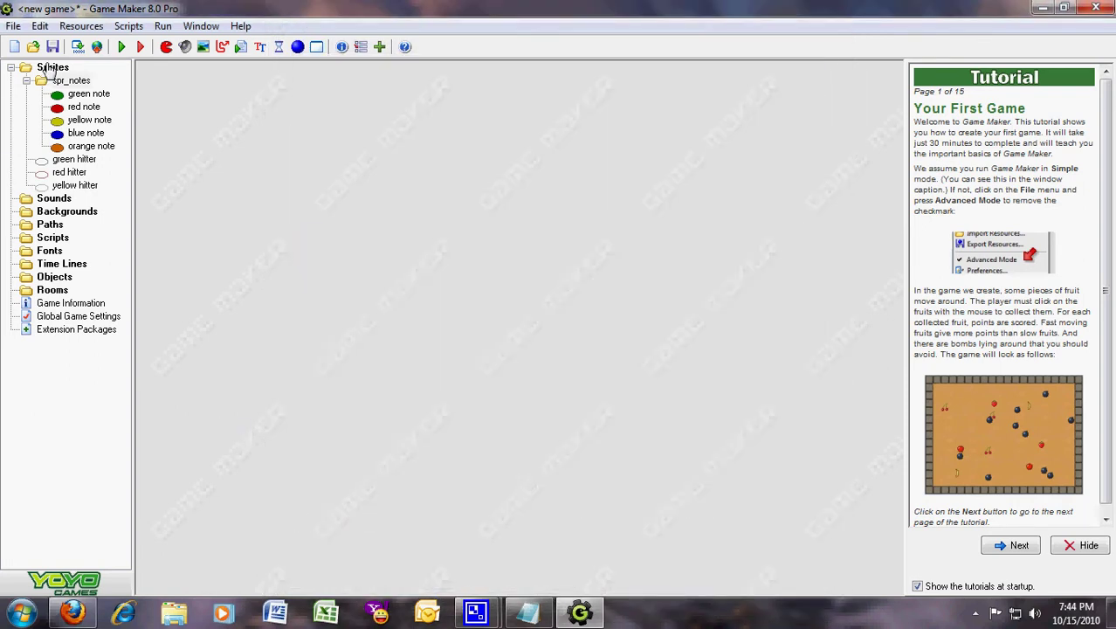
- Create a sprite named 'blue hitter' with a blank 32×32 image
{"action": "right_click", "coordinate": [50, 68]}
{"action": "left_click", "coordinate": [92, 71]}
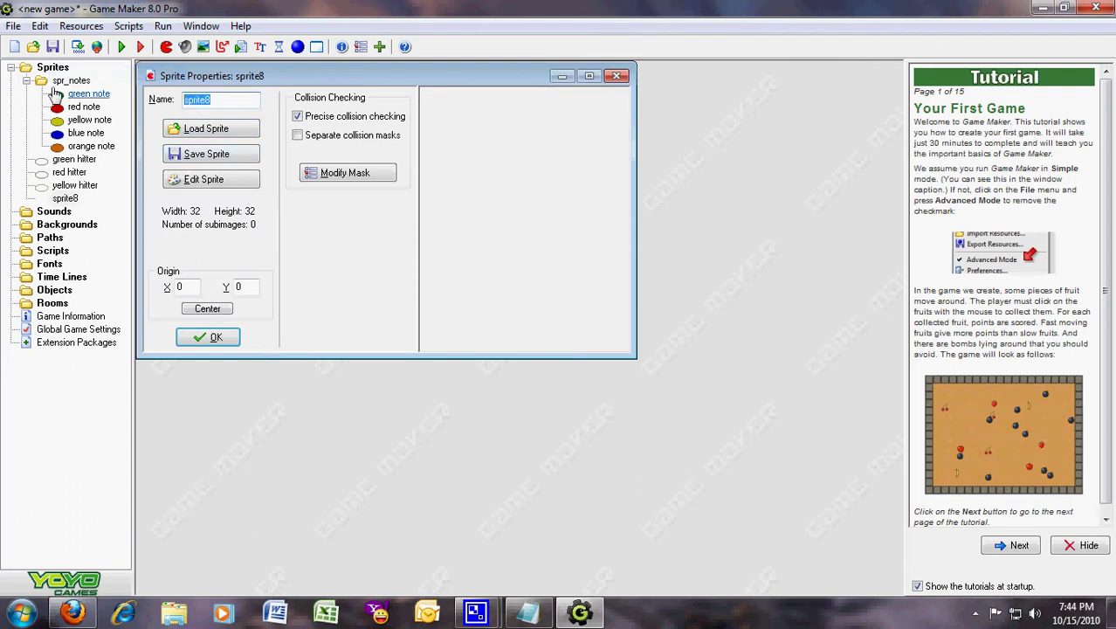
{"action": "type", "text": "blue hitter"}
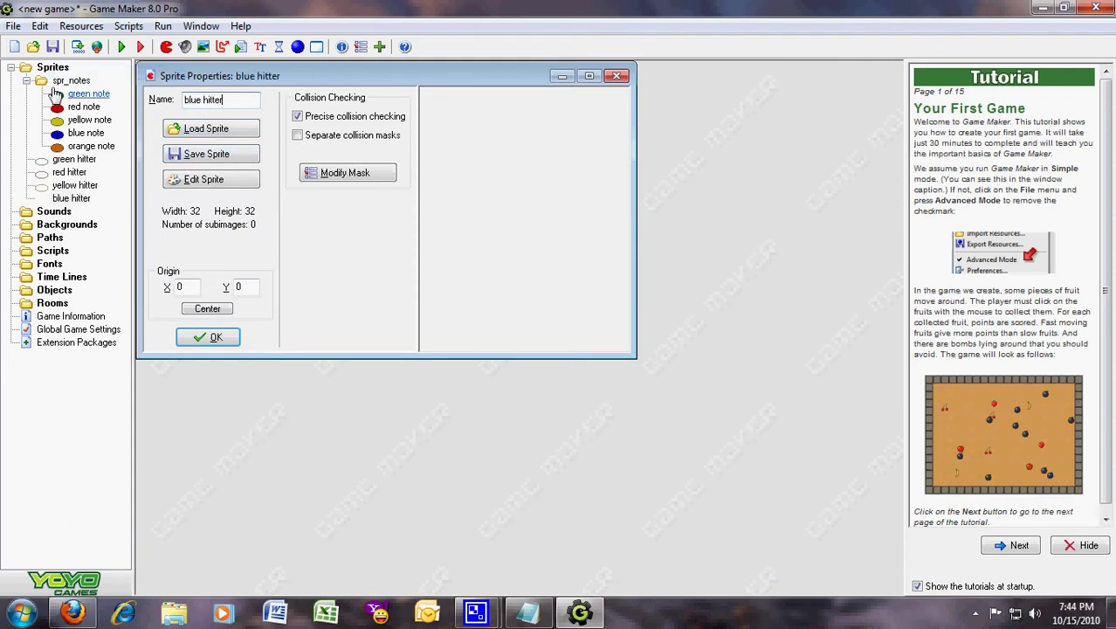
{"action": "left_click", "coordinate": [198, 179]}
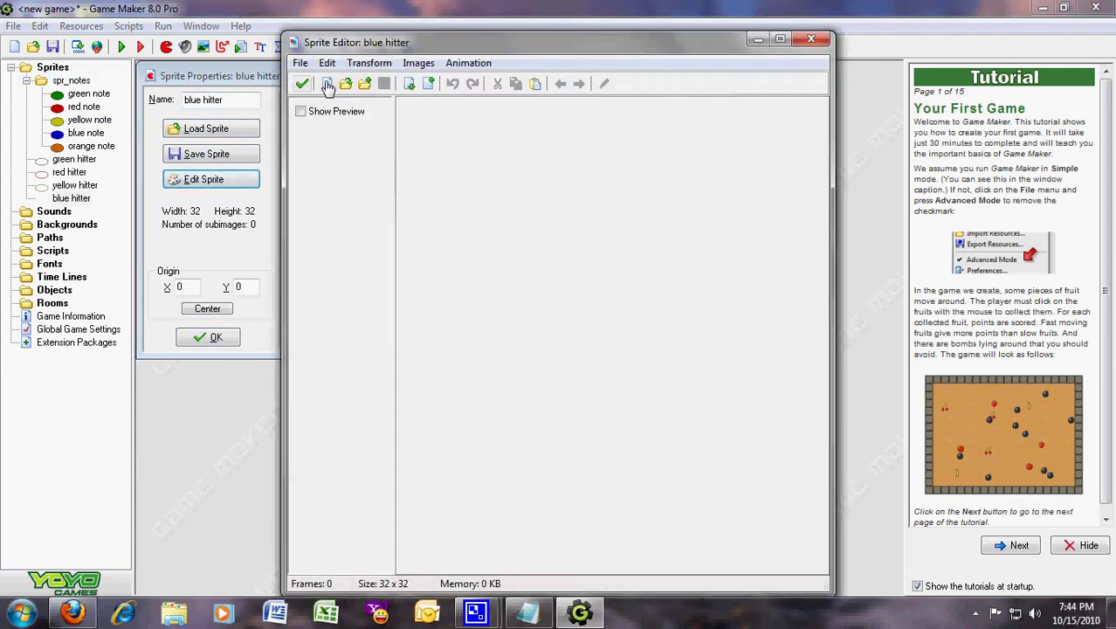
{"action": "left_click", "coordinate": [326, 84]}
{"action": "left_click", "coordinate": [500, 357]}
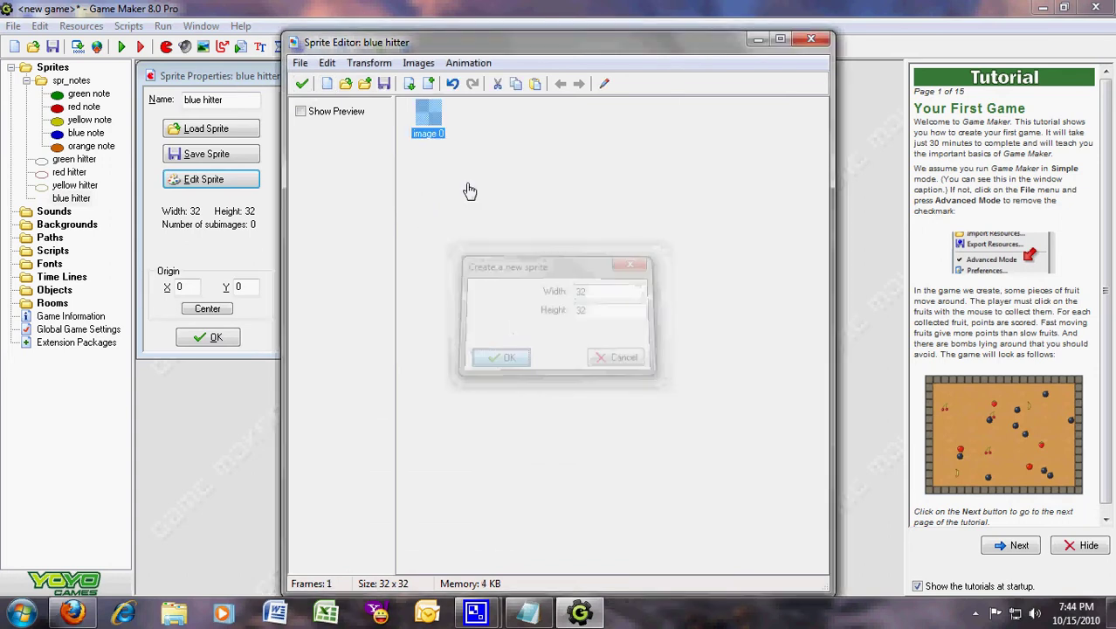
- Draw a blue ellipse outline on the frame and close the editors
{"action": "double_click", "coordinate": [430, 125]}
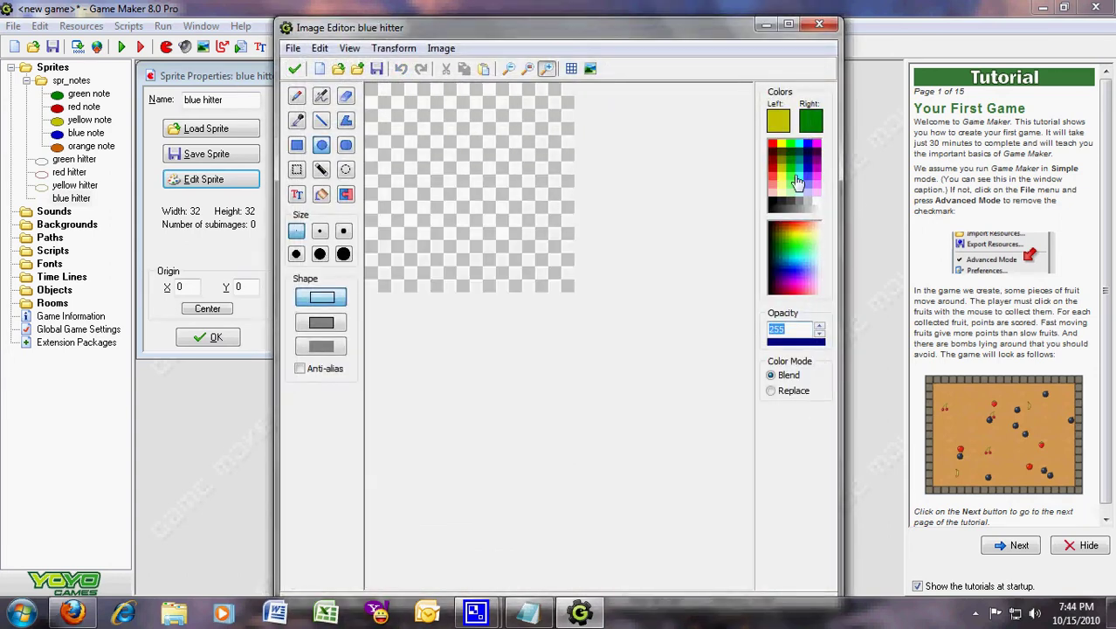
{"action": "left_click", "coordinate": [805, 175]}
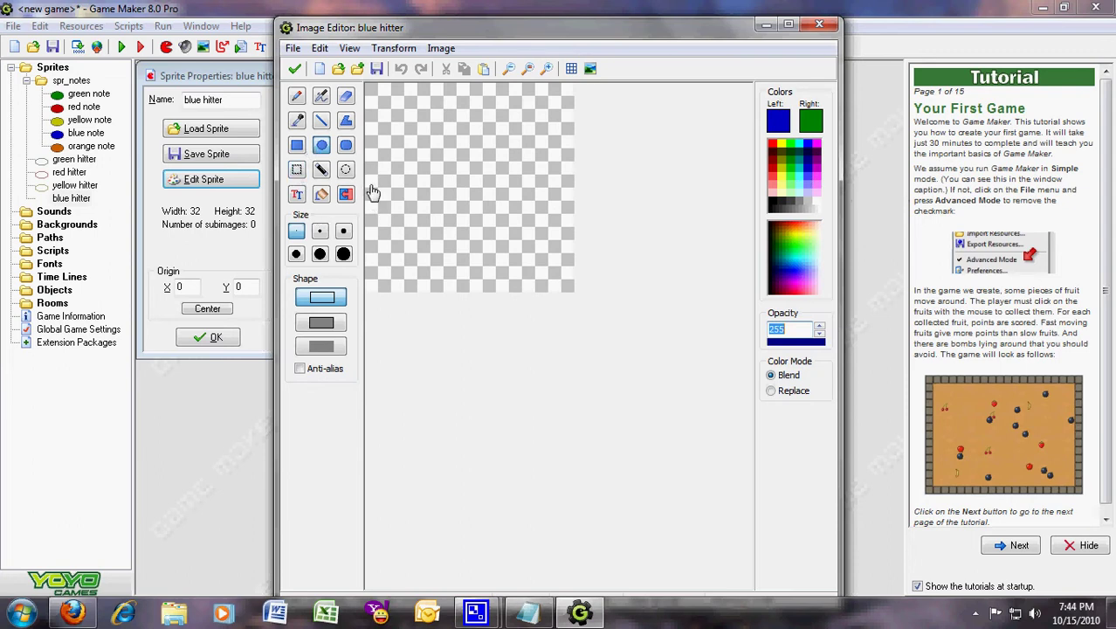
{"action": "left_click_drag", "start_coordinate": [368, 182], "coordinate": [574, 296]}
{"action": "left_click", "coordinate": [294, 70]}
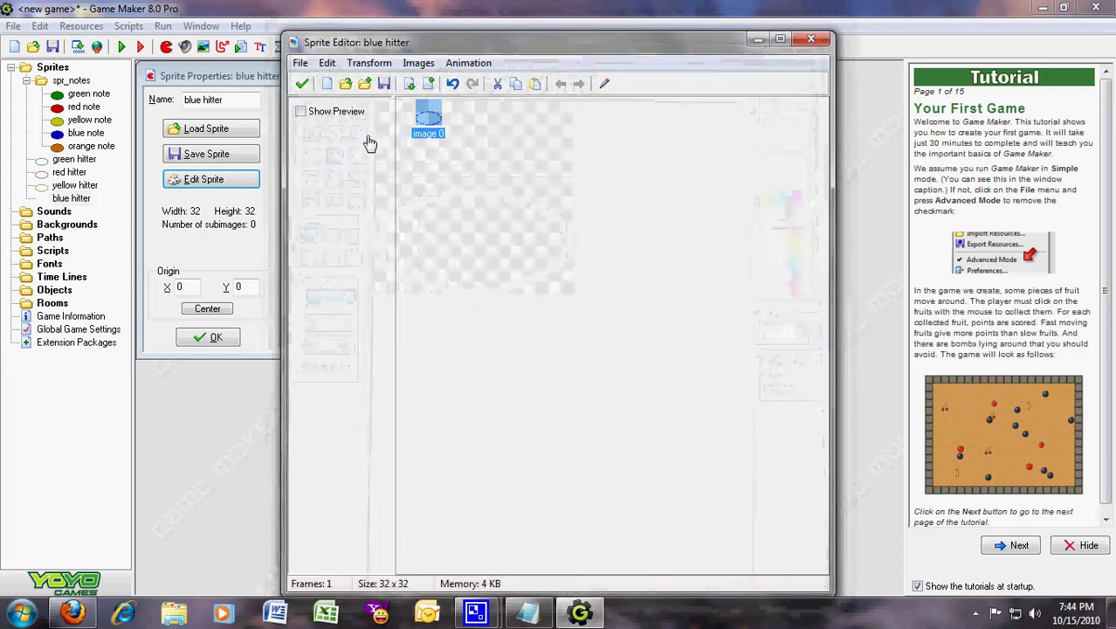
{"action": "left_click", "coordinate": [300, 82]}
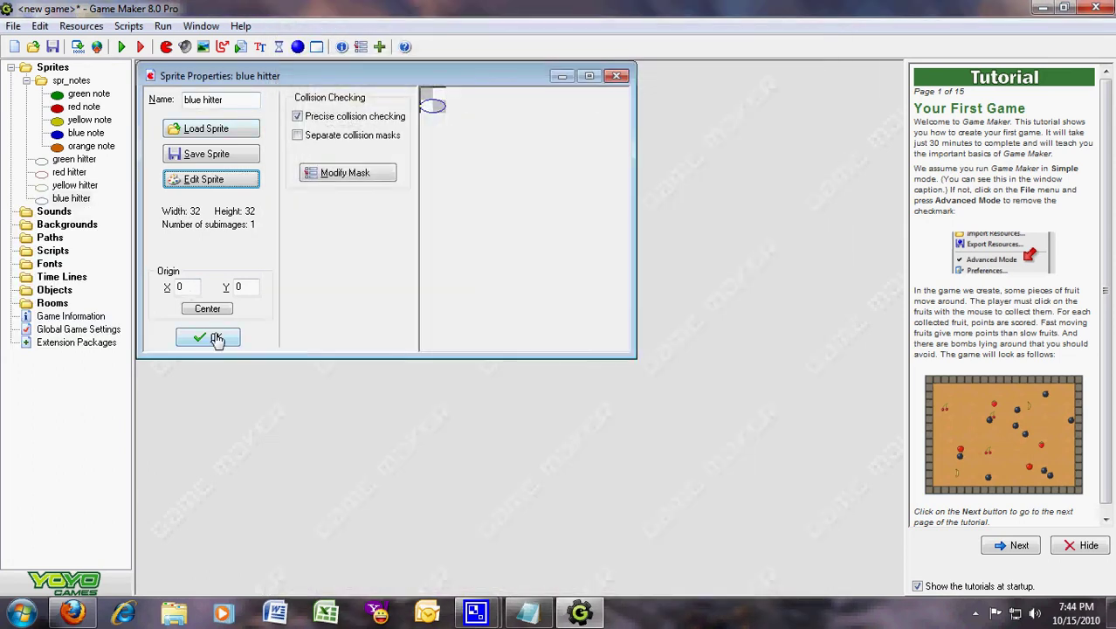
{"action": "left_click", "coordinate": [217, 338]}
- Create a sprite named 'orange hitter' with a blank 32×32 image
{"action": "right_click", "coordinate": [41, 70]}
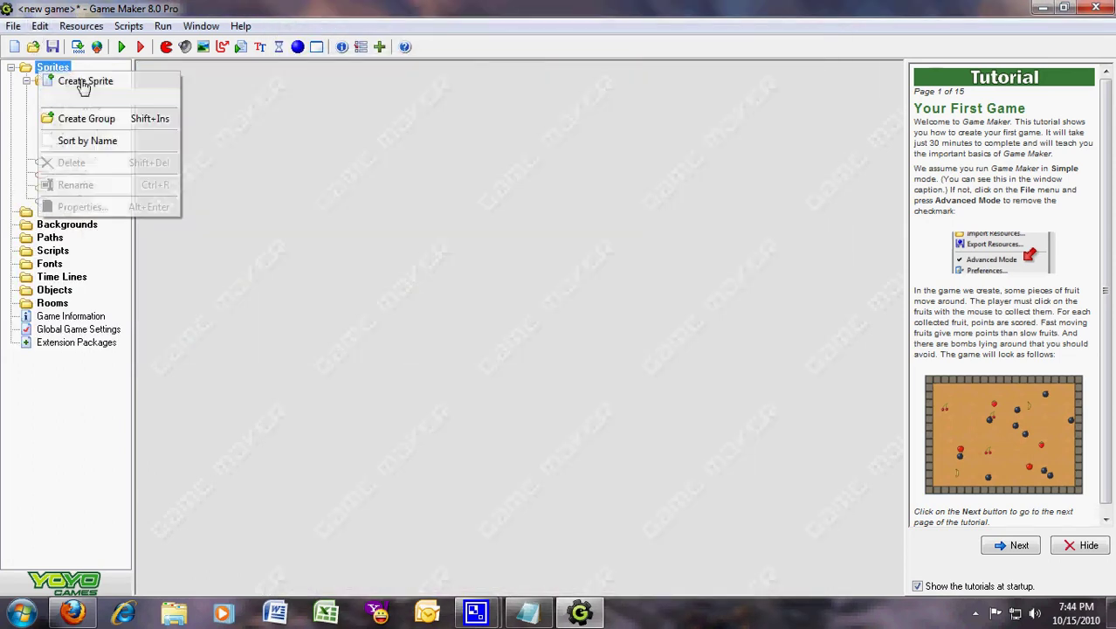
{"action": "left_click", "coordinate": [84, 81]}
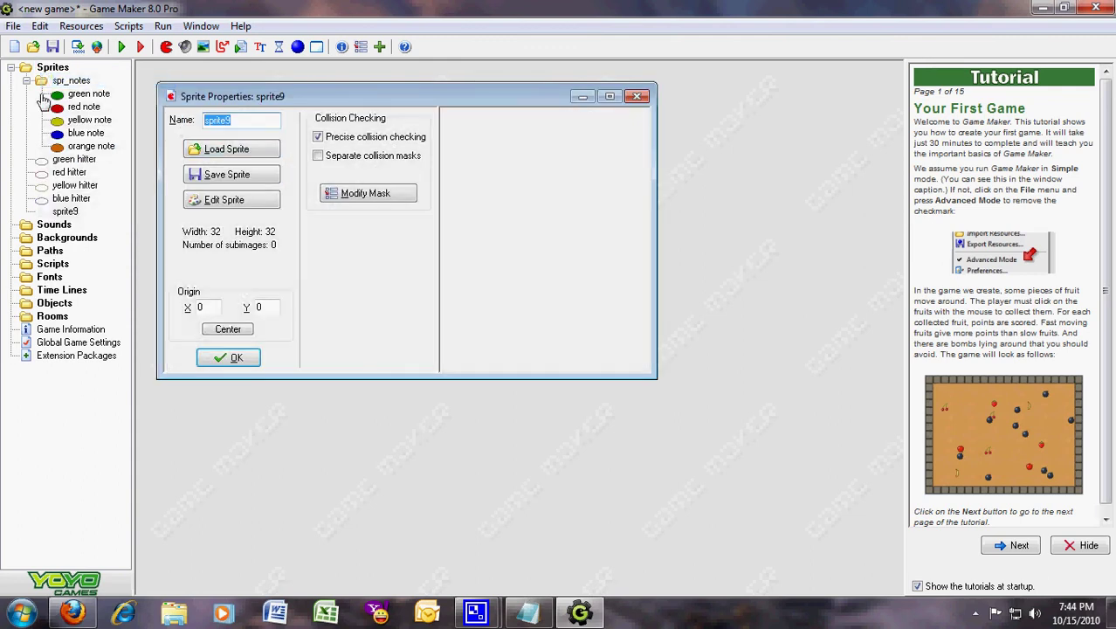
{"action": "type", "text": "orange"}
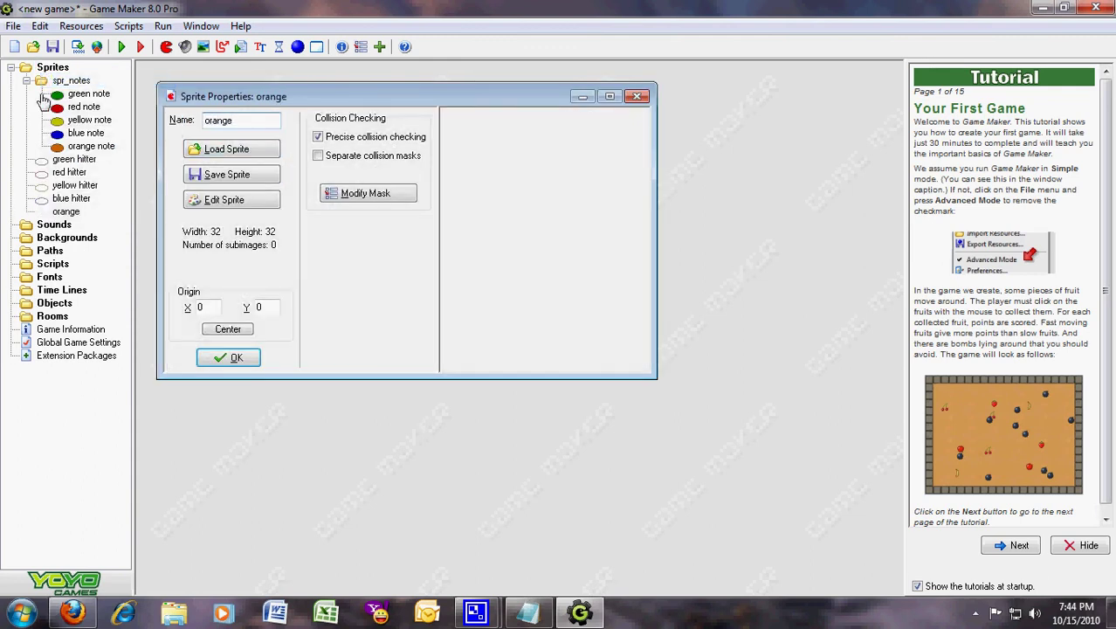
{"action": "type", "text": " hitert"}
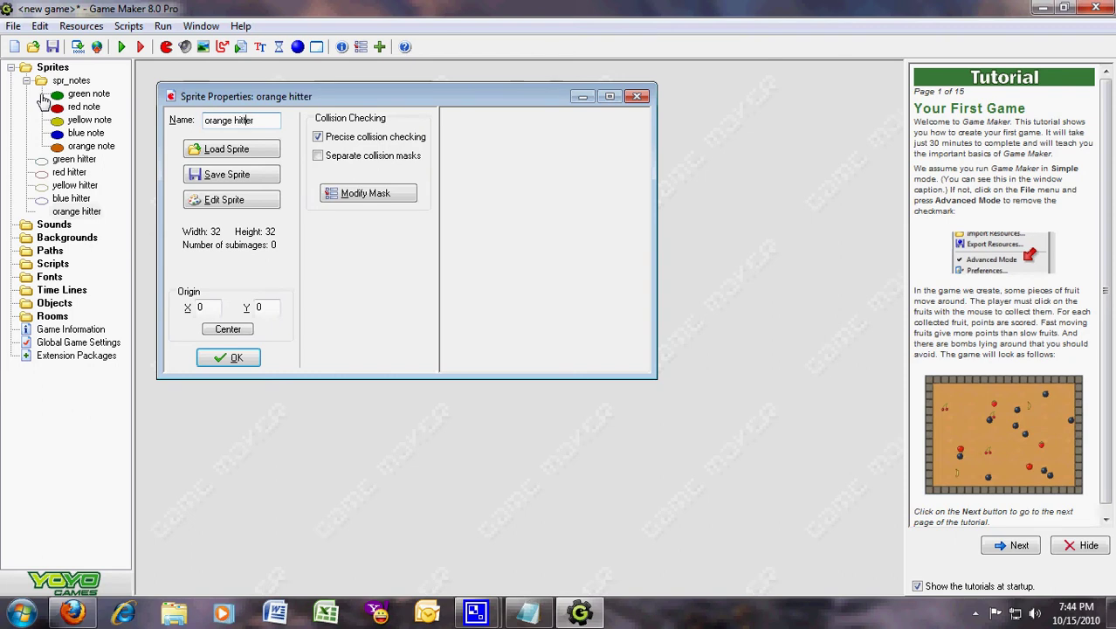
{"action": "left_click", "coordinate": [235, 201]}
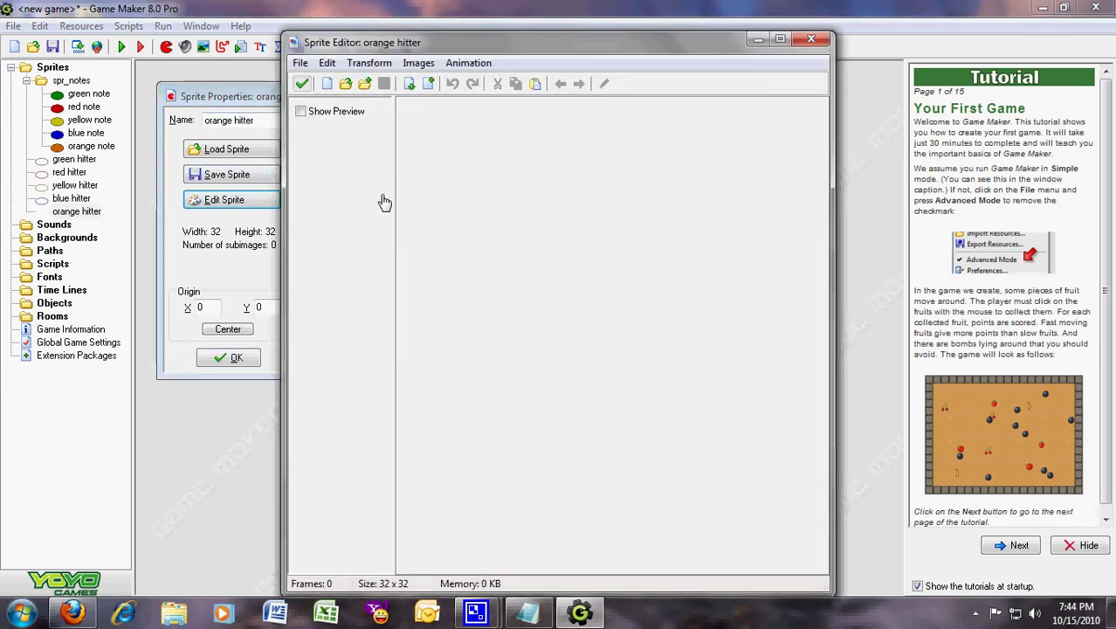
{"action": "left_click", "coordinate": [327, 84]}
{"action": "left_click", "coordinate": [510, 358]}
- Set the drawing colour to a darkened orange in the Color dialog
{"action": "double_click", "coordinate": [428, 117]}
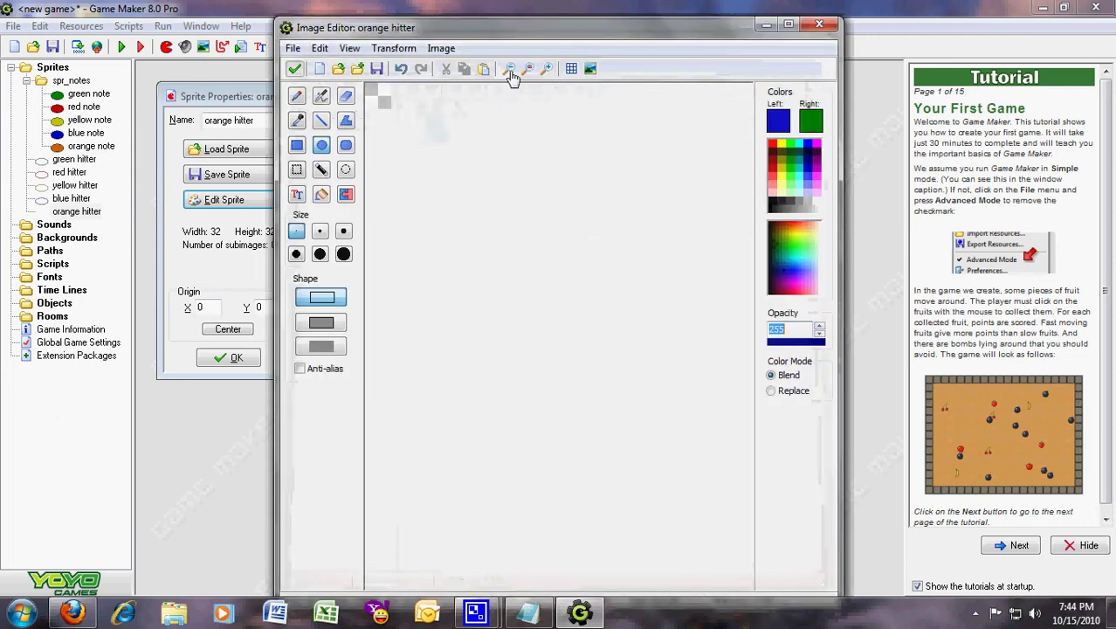
{"action": "double_click", "coordinate": [548, 69]}
{"action": "left_click", "coordinate": [548, 69]}
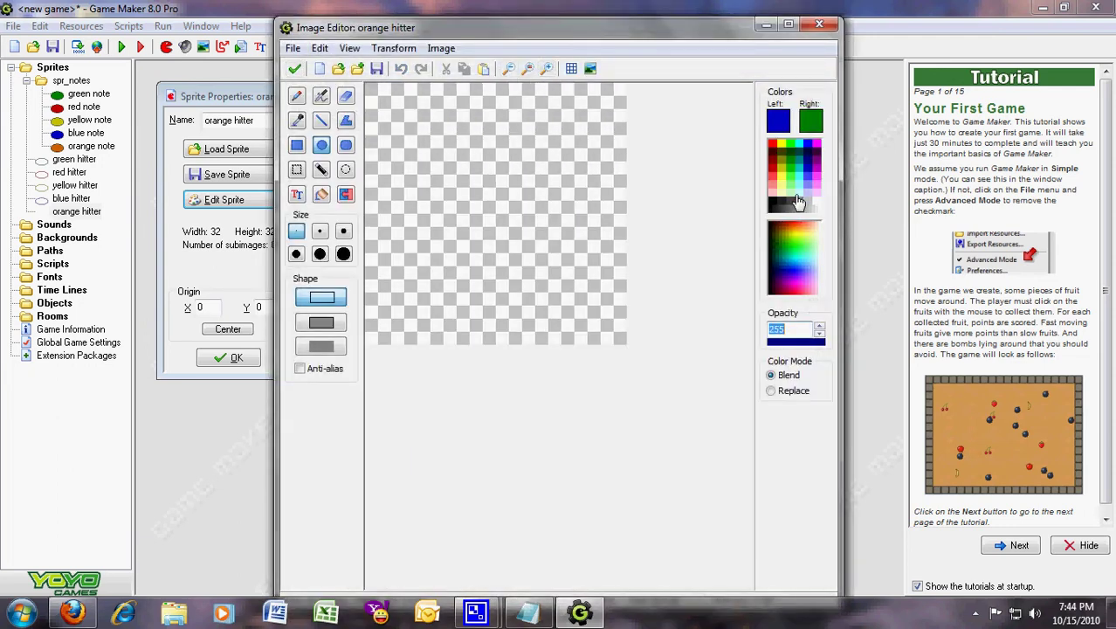
{"action": "left_click", "coordinate": [779, 129]}
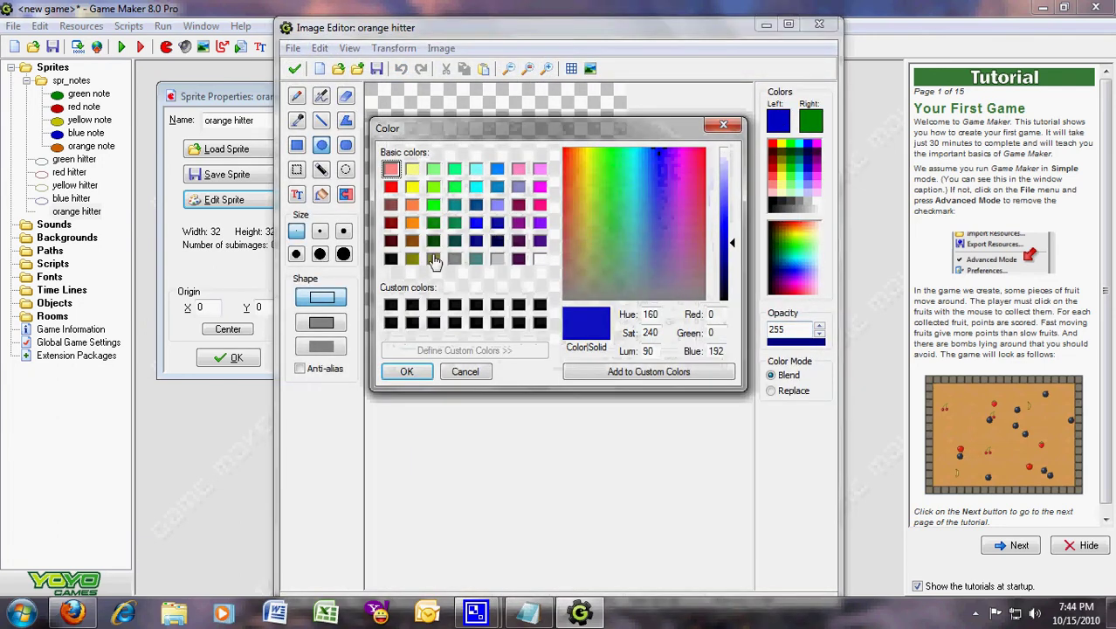
{"action": "left_click", "coordinate": [412, 223]}
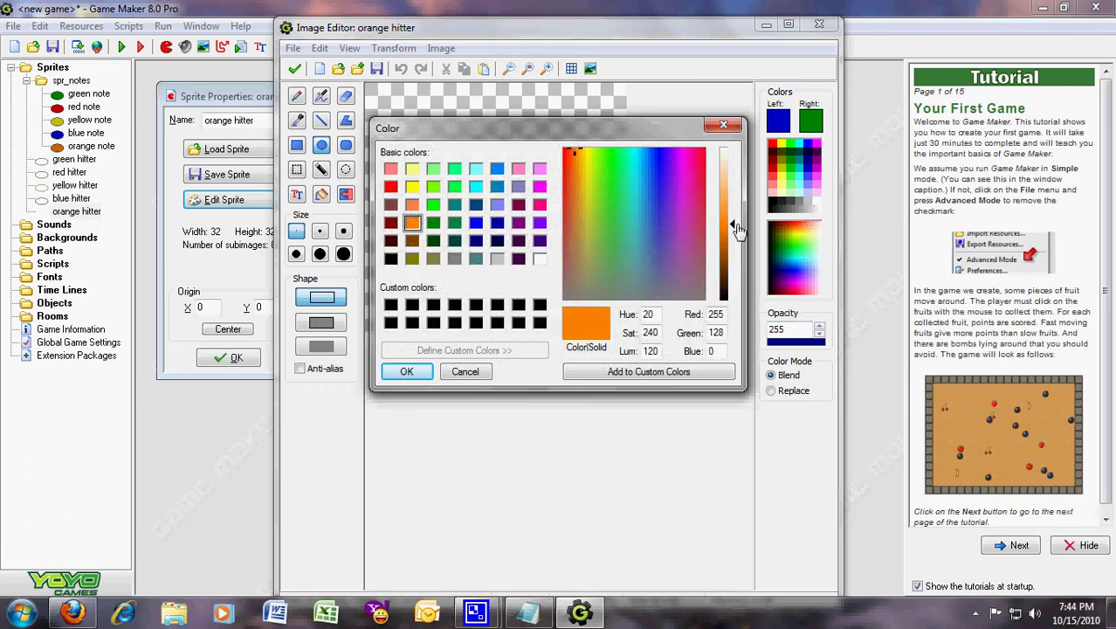
{"action": "left_click_drag", "start_coordinate": [735, 228], "coordinate": [736, 245]}
{"action": "left_click", "coordinate": [406, 372]}
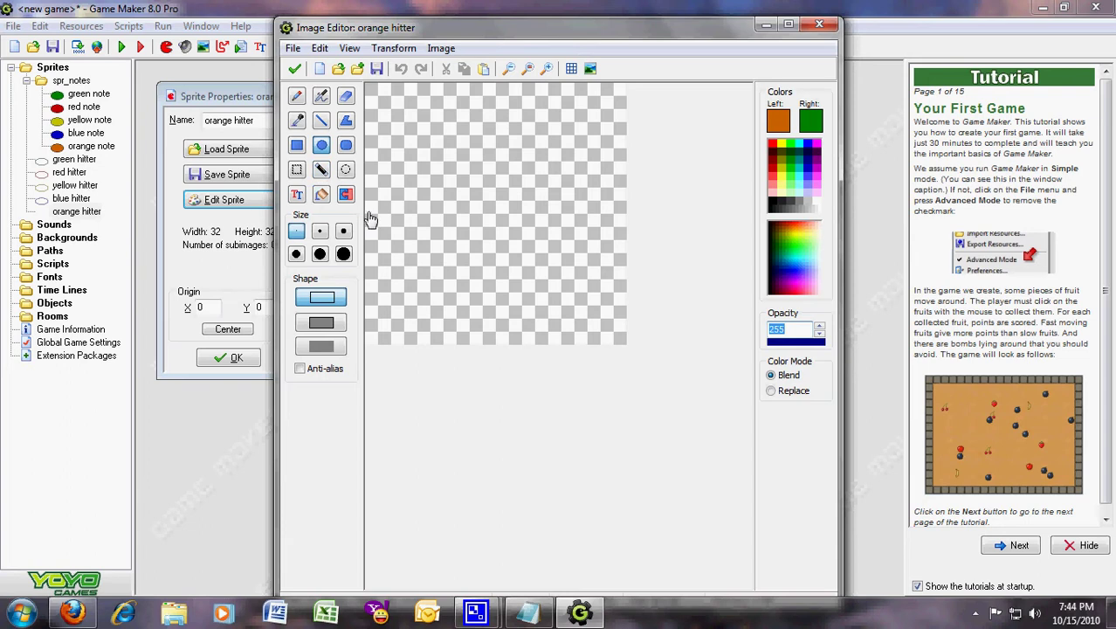
- Draw an orange ellipse outline on the frame and close all dialogs
{"action": "left_click_drag", "start_coordinate": [370, 218], "coordinate": [622, 343]}
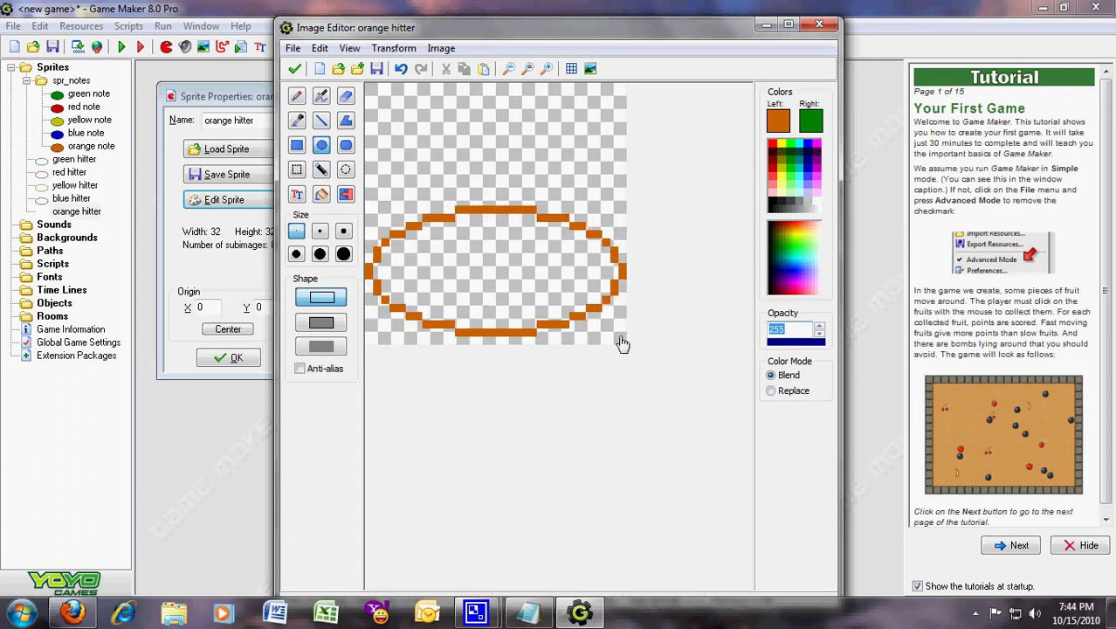
{"action": "left_click", "coordinate": [401, 69]}
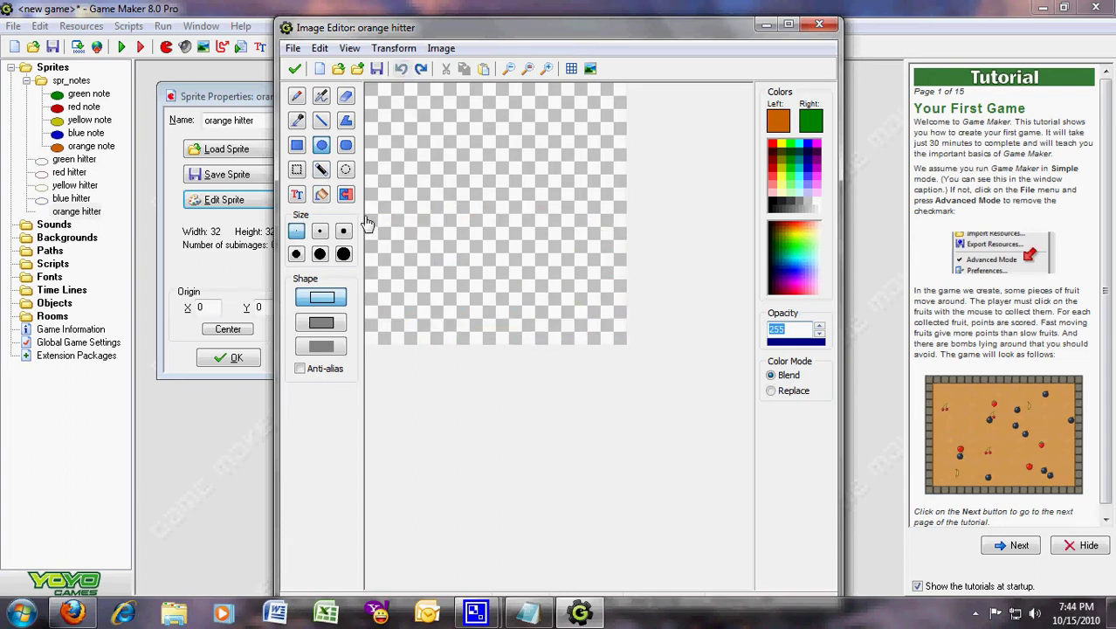
{"action": "left_click_drag", "start_coordinate": [368, 211], "coordinate": [627, 348]}
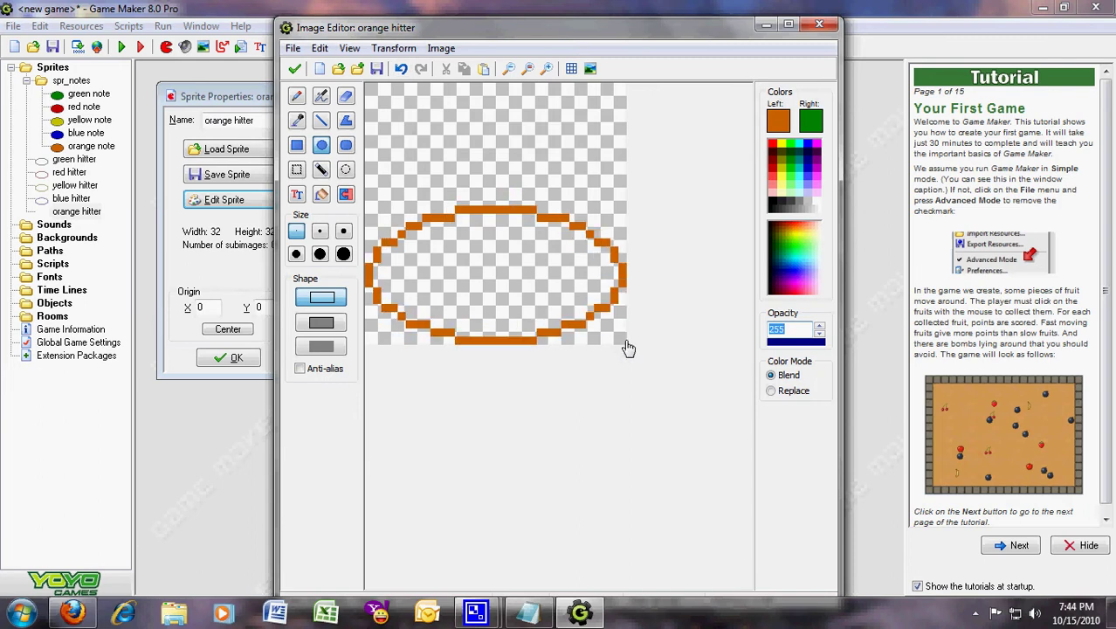
{"action": "left_click", "coordinate": [294, 69]}
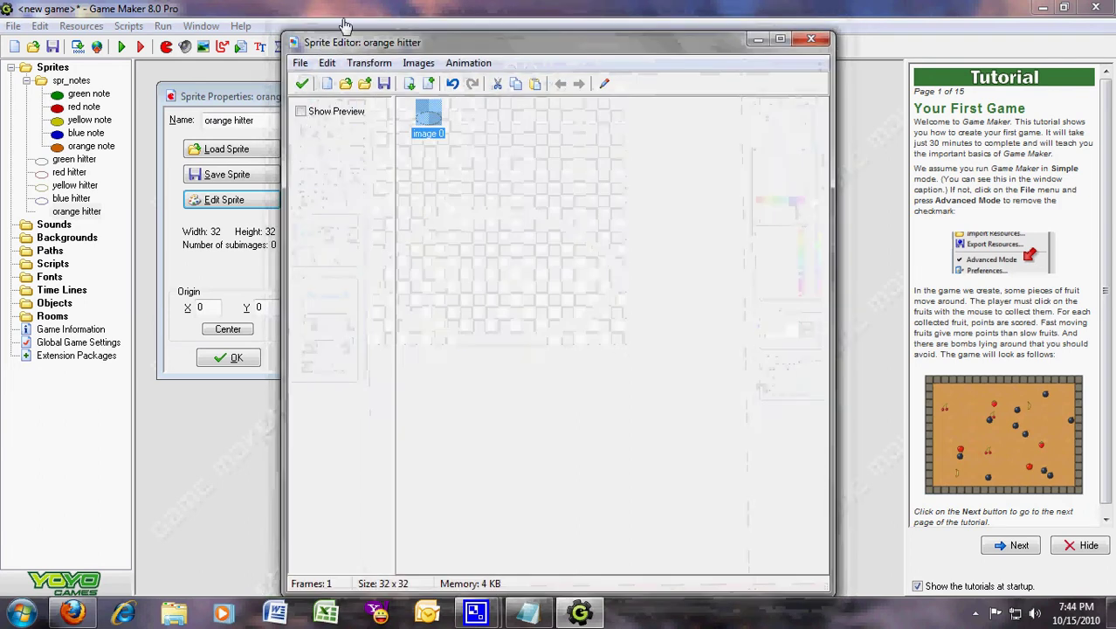
{"action": "left_click", "coordinate": [302, 85]}
{"action": "left_click", "coordinate": [225, 358]}
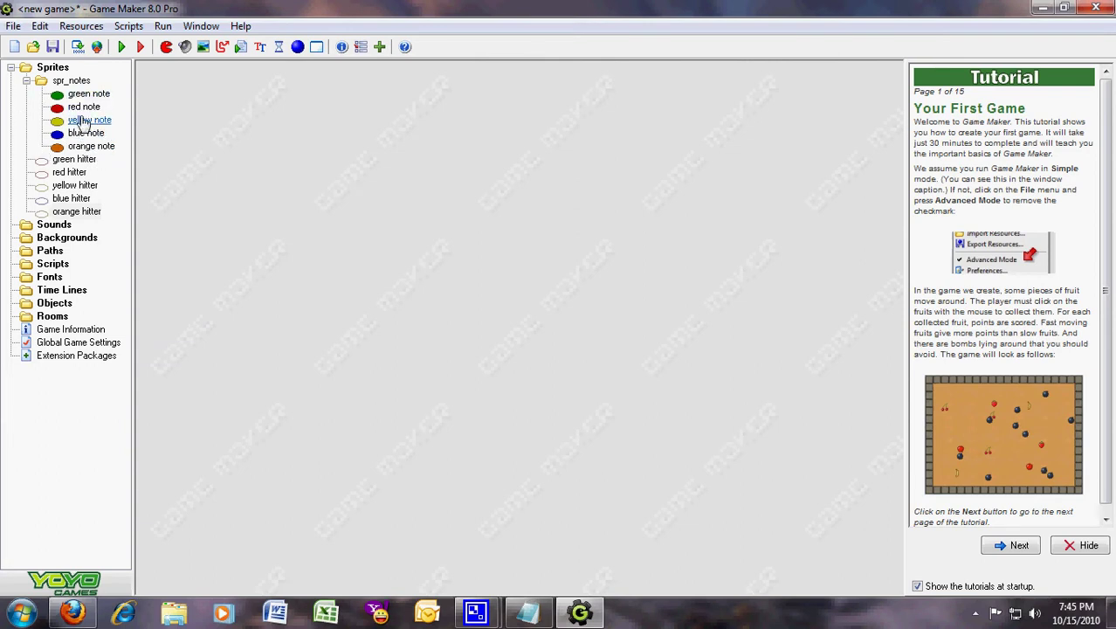
- Duplicate the green hitter sprite and name the copy 'green hitter pressed'
{"action": "left_click", "coordinate": [70, 160]}
{"action": "right_click", "coordinate": [83, 159]}
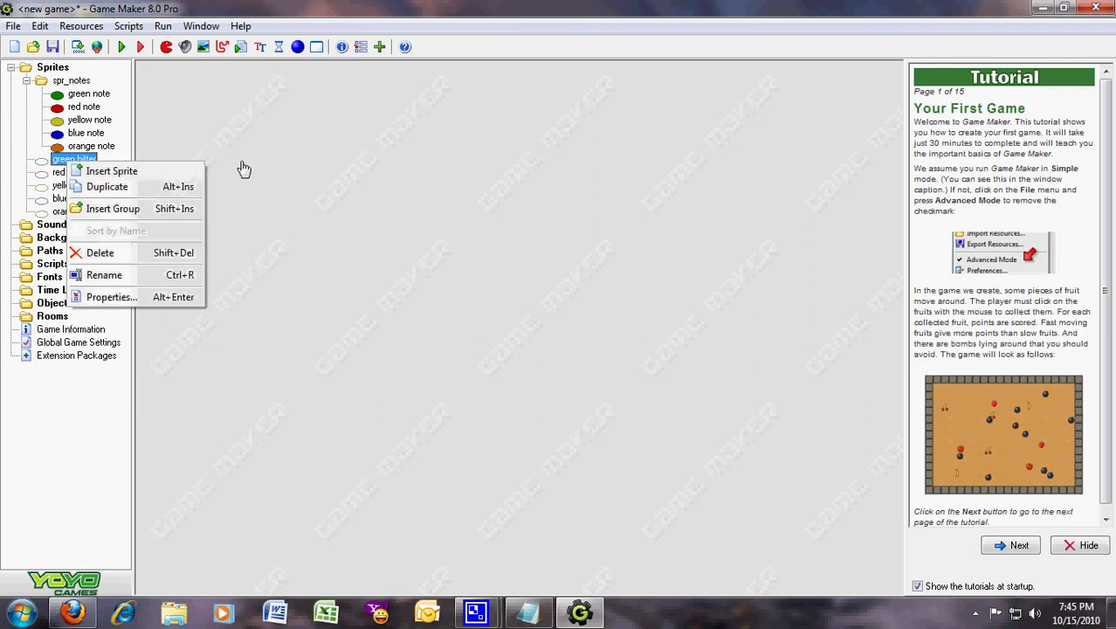
{"action": "left_click", "coordinate": [244, 167]}
{"action": "left_click", "coordinate": [27, 80]}
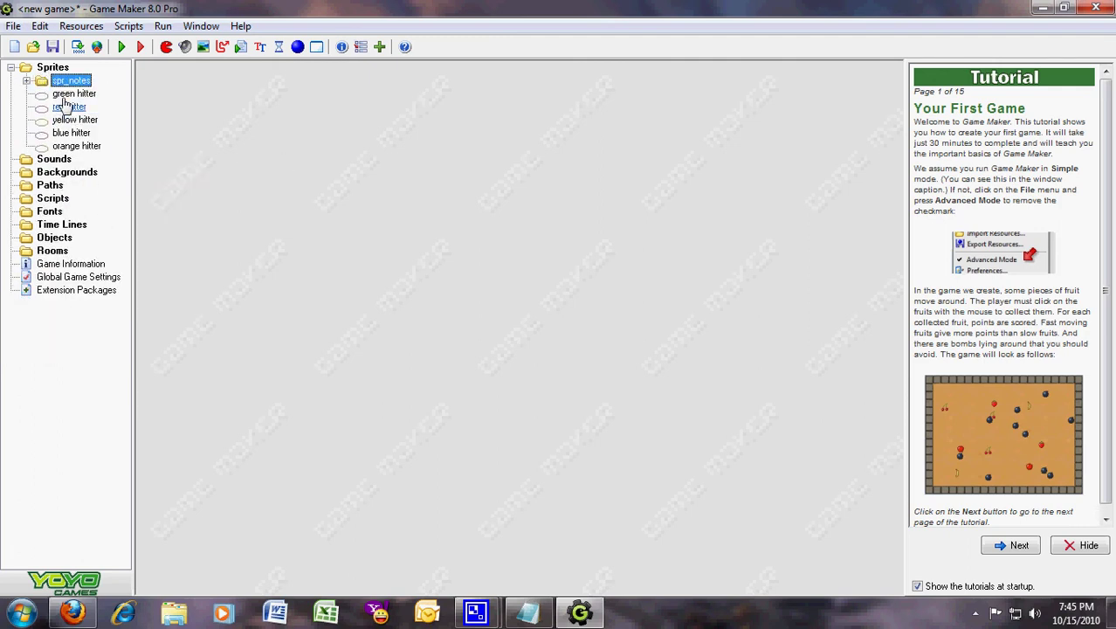
{"action": "right_click", "coordinate": [72, 94]}
{"action": "left_click", "coordinate": [98, 118]}
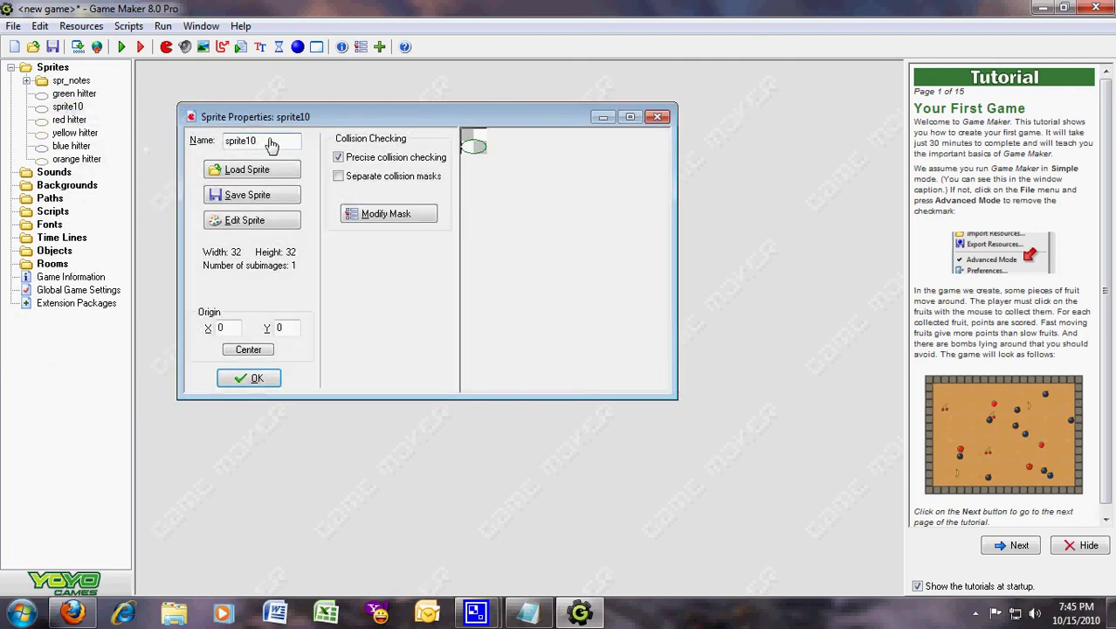
{"action": "left_click_drag", "start_coordinate": [272, 142], "coordinate": [161, 137]}
{"action": "type", "text": "green hitter p"}
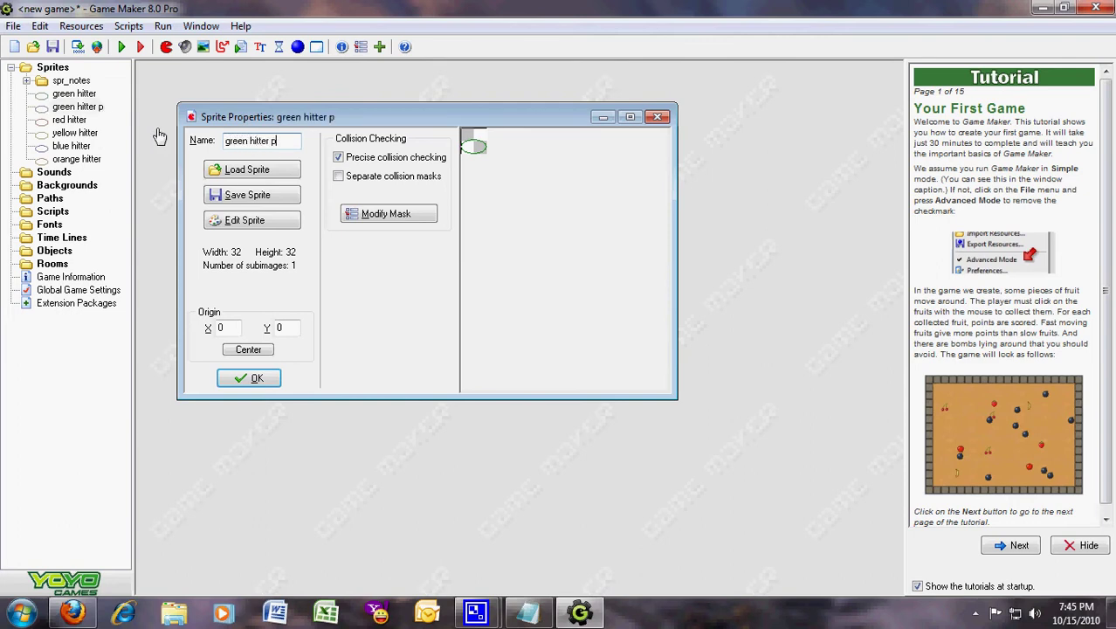
{"action": "type", "text": "ressed"}
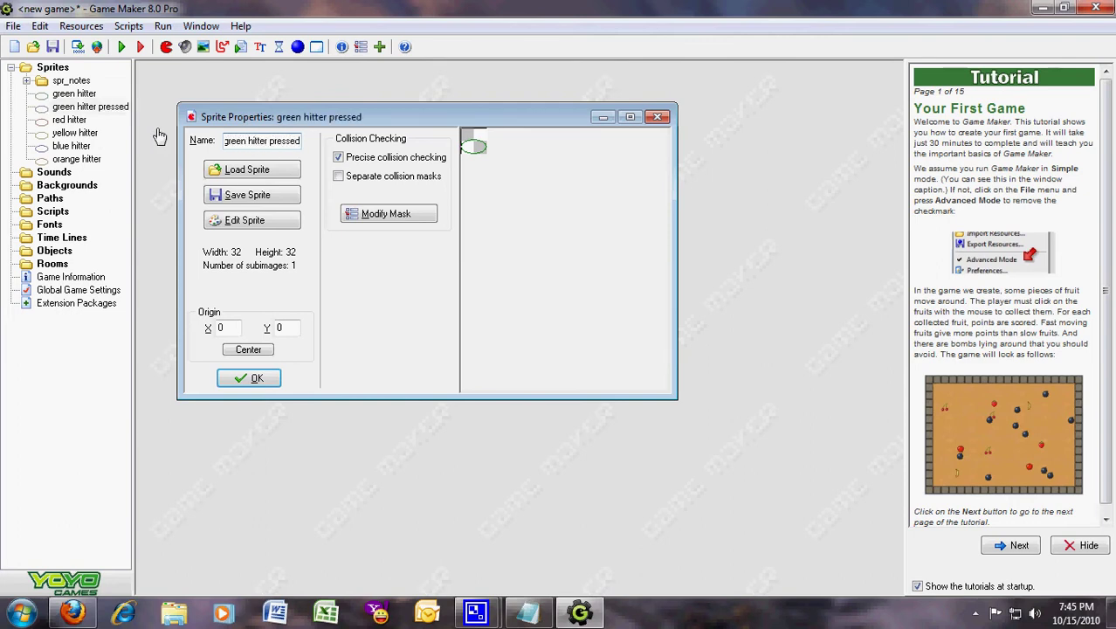
- Choose the fill tool and set a dark green colour in the image editor
{"action": "left_click", "coordinate": [220, 220]}
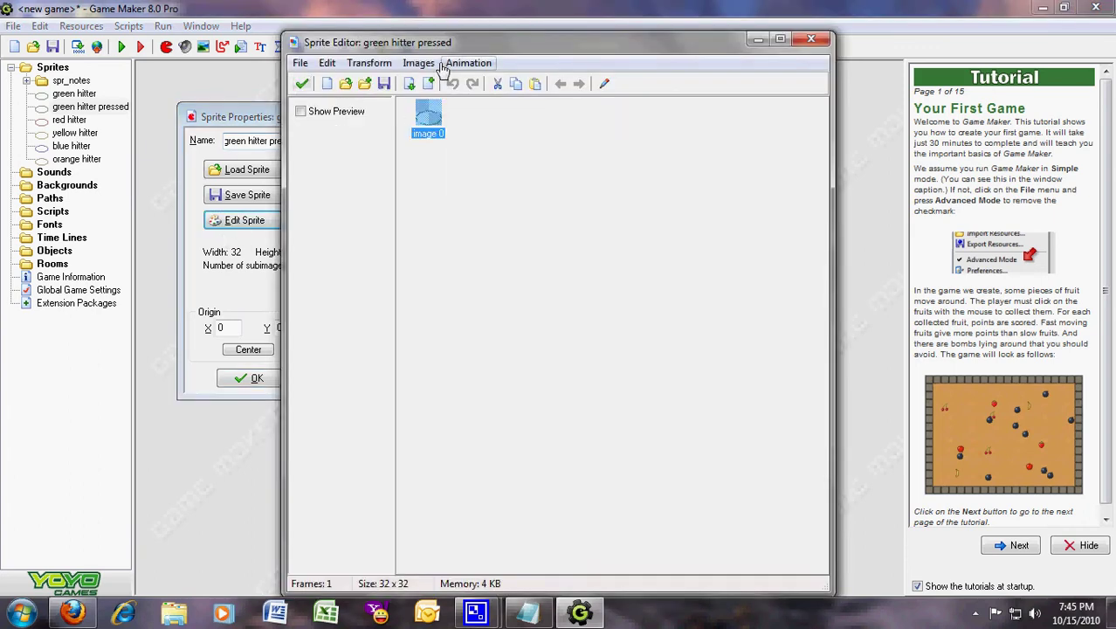
{"action": "double_click", "coordinate": [428, 116]}
{"action": "left_click", "coordinate": [546, 69]}
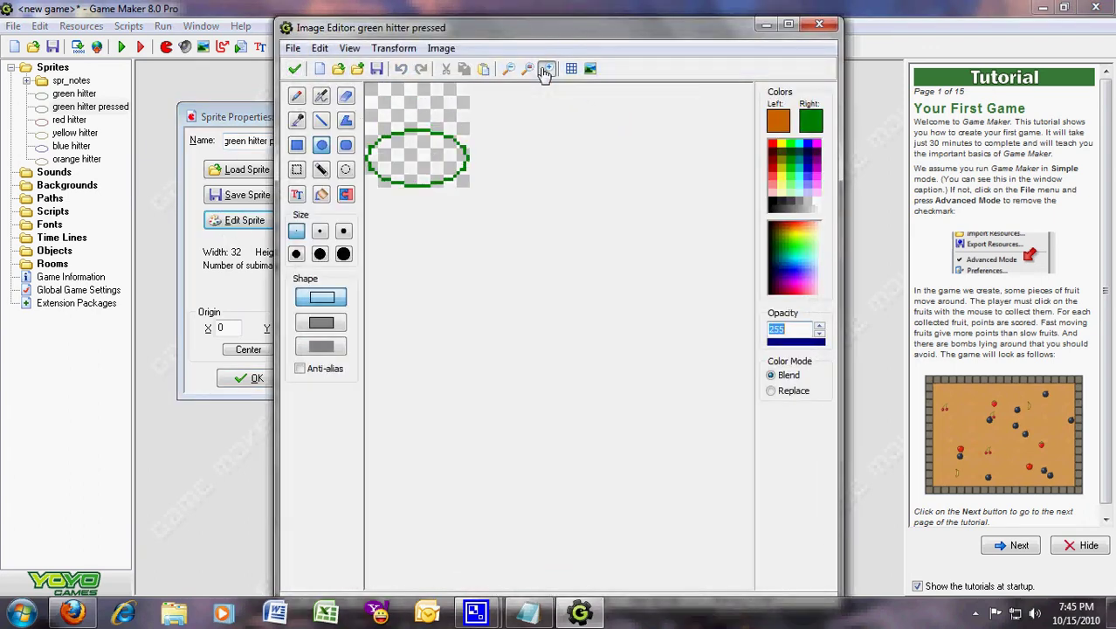
{"action": "left_click", "coordinate": [546, 69]}
{"action": "left_click", "coordinate": [321, 194]}
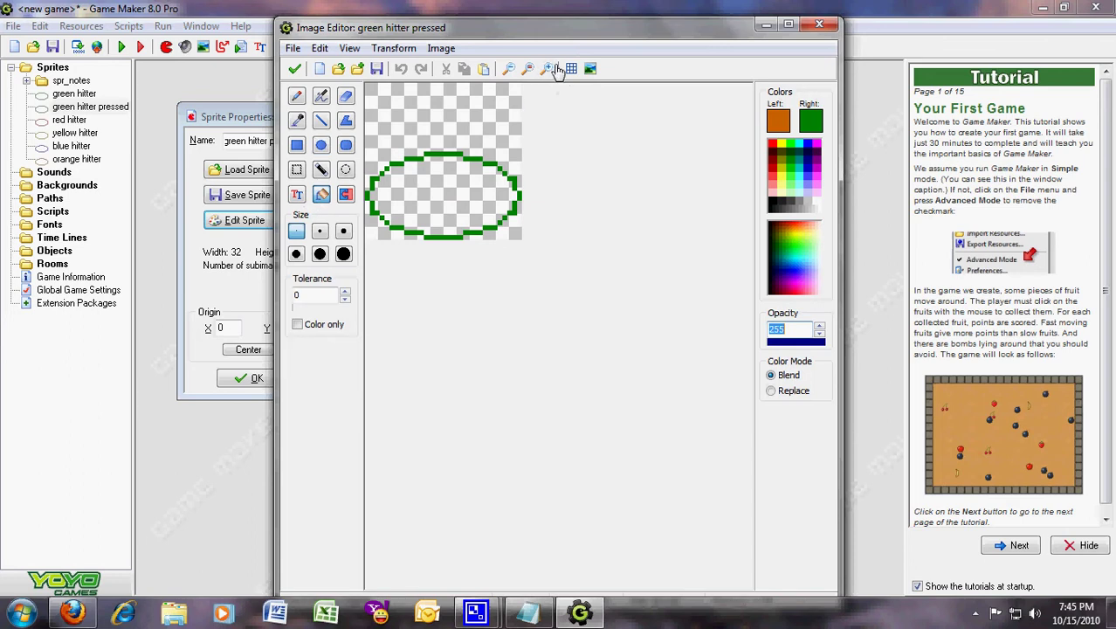
{"action": "left_click", "coordinate": [548, 69]}
{"action": "left_click", "coordinate": [810, 121]}
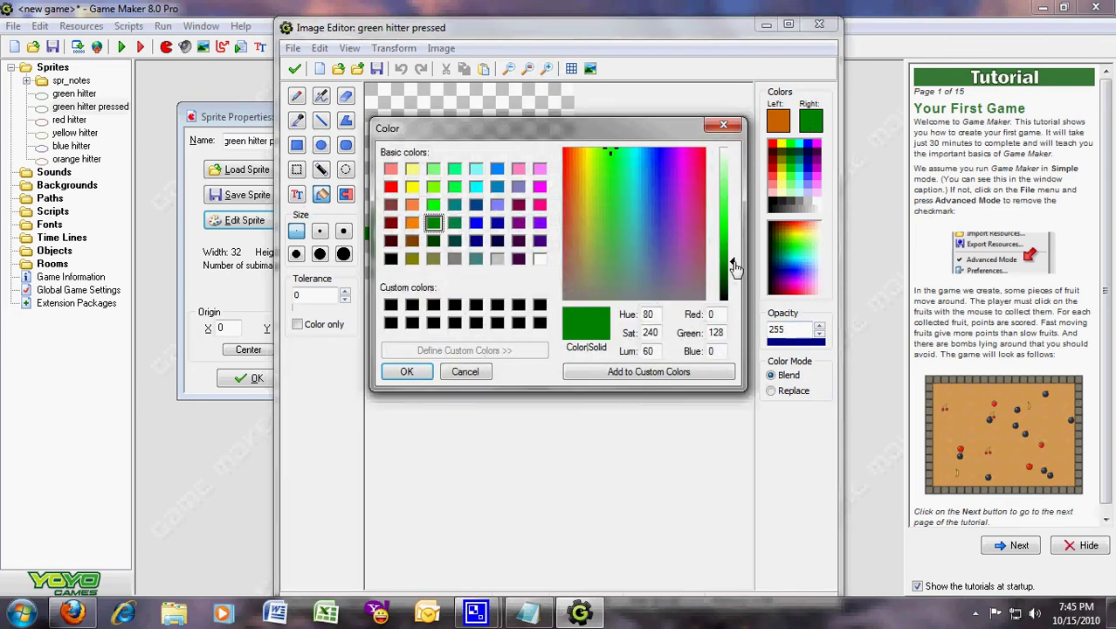
{"action": "left_click_drag", "start_coordinate": [734, 267], "coordinate": [733, 276]}
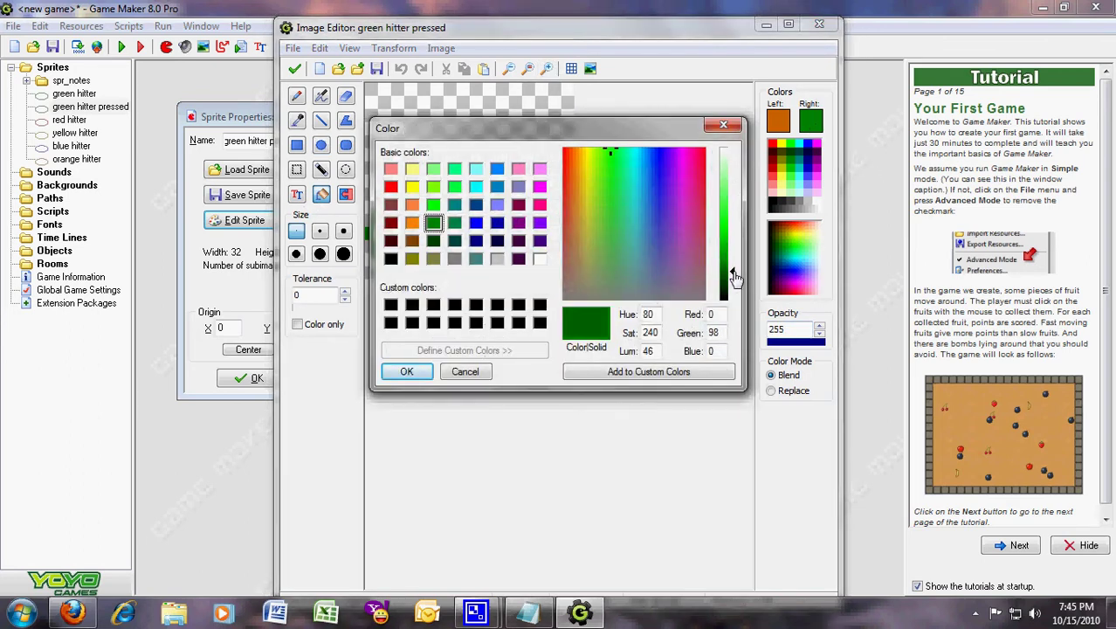
{"action": "left_click", "coordinate": [407, 371]}
{"action": "left_click", "coordinate": [811, 121]}
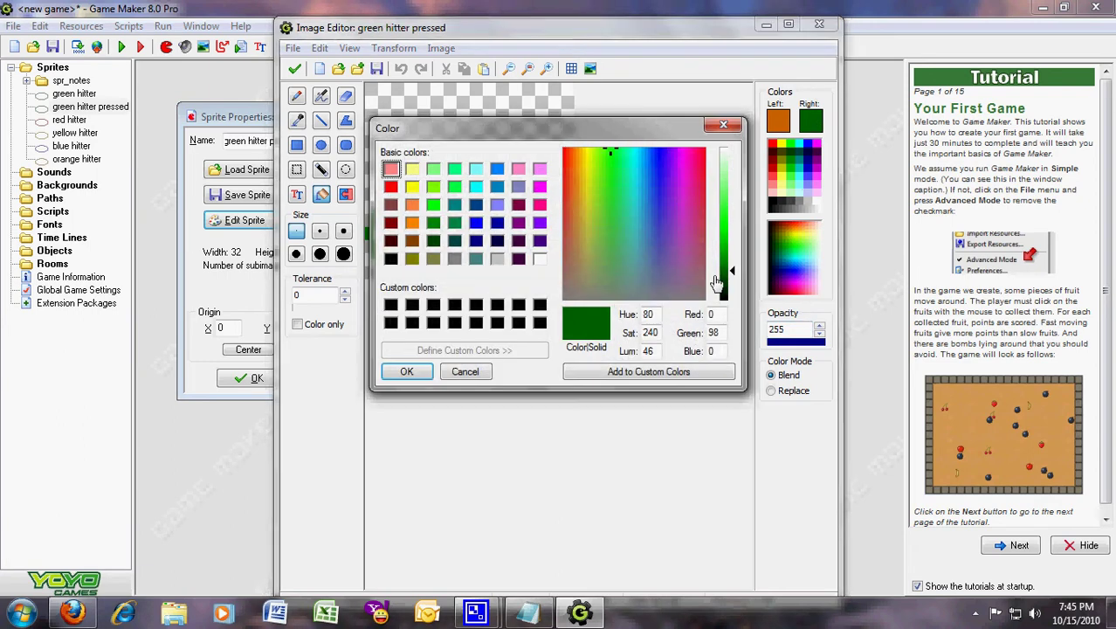
{"action": "left_click_drag", "start_coordinate": [733, 274], "coordinate": [736, 287]}
{"action": "left_click", "coordinate": [409, 371]}
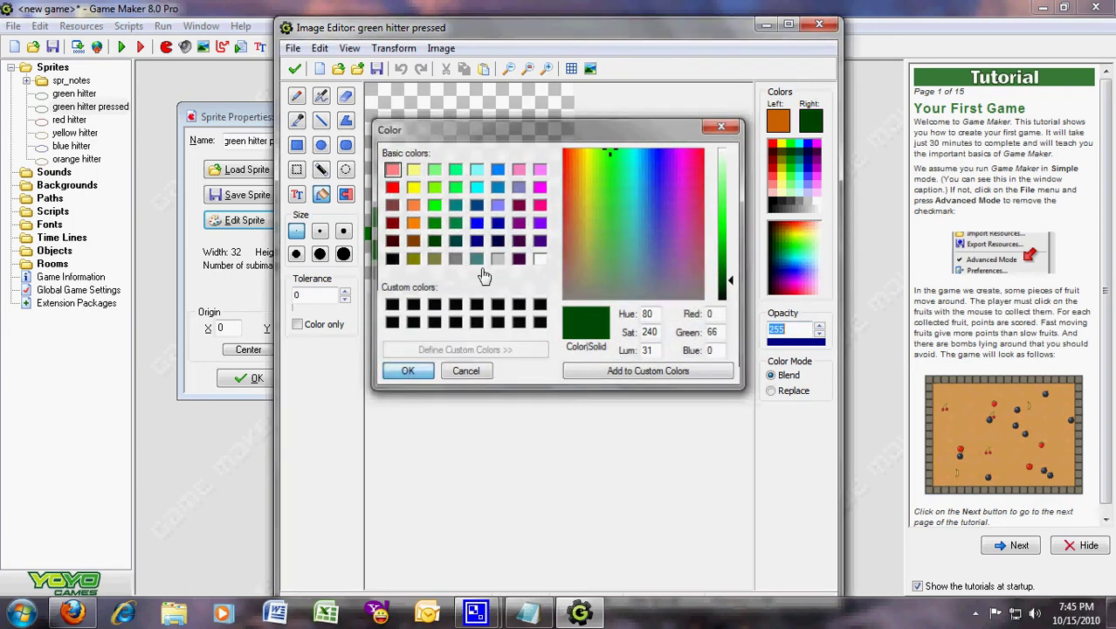
- Fill the ellipse interior dark green and confirm all windows
{"action": "right_click", "coordinate": [478, 229]}
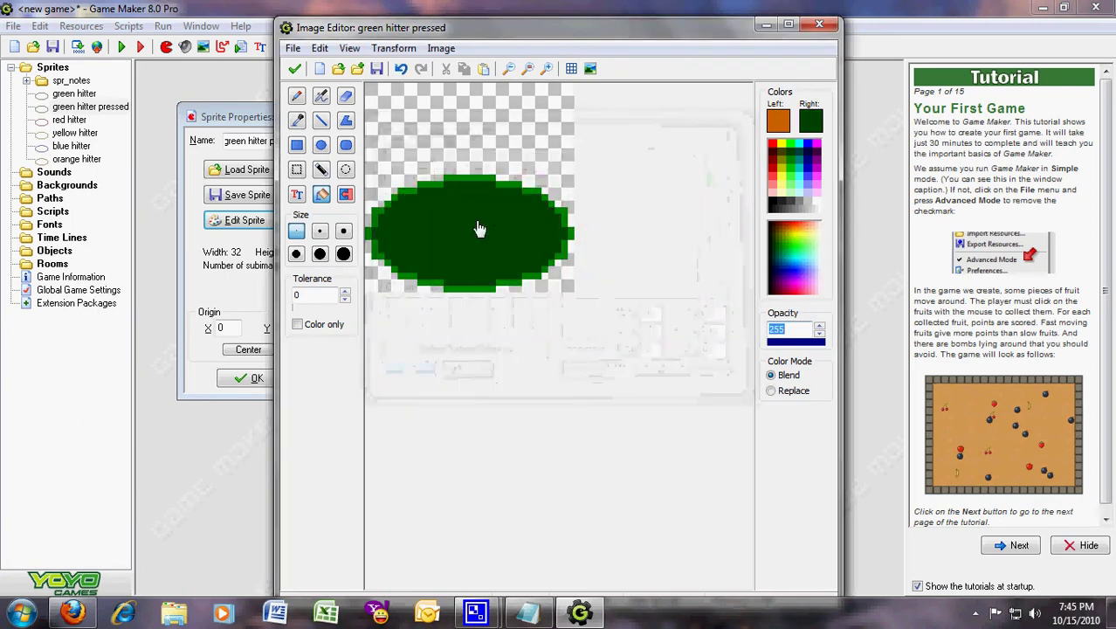
{"action": "left_click", "coordinate": [294, 69]}
{"action": "left_click", "coordinate": [306, 87]}
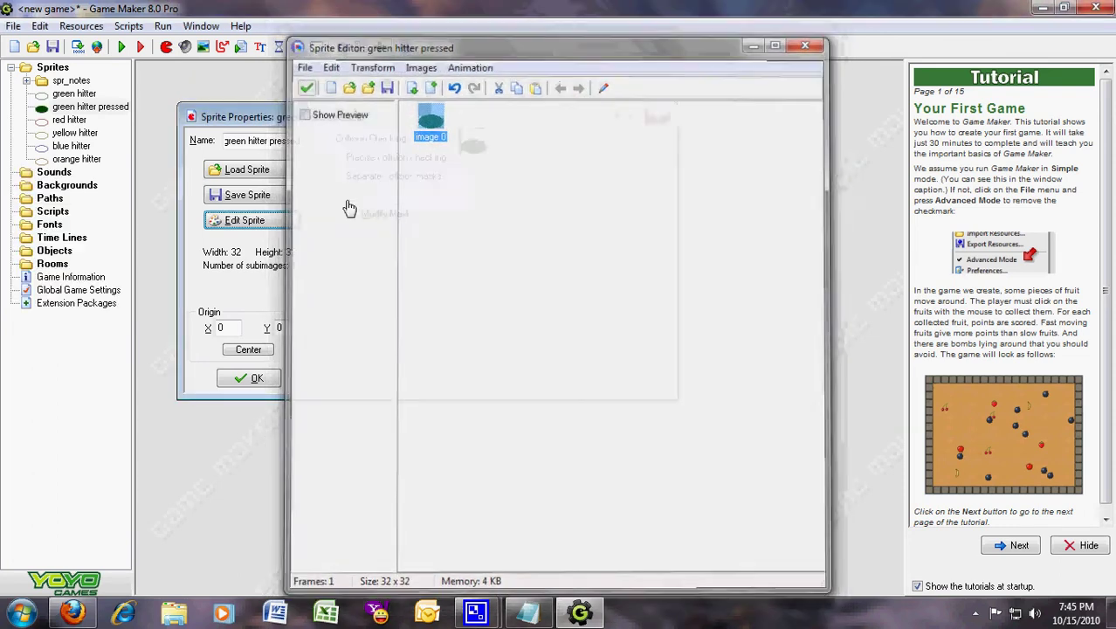
{"action": "left_click", "coordinate": [248, 378]}
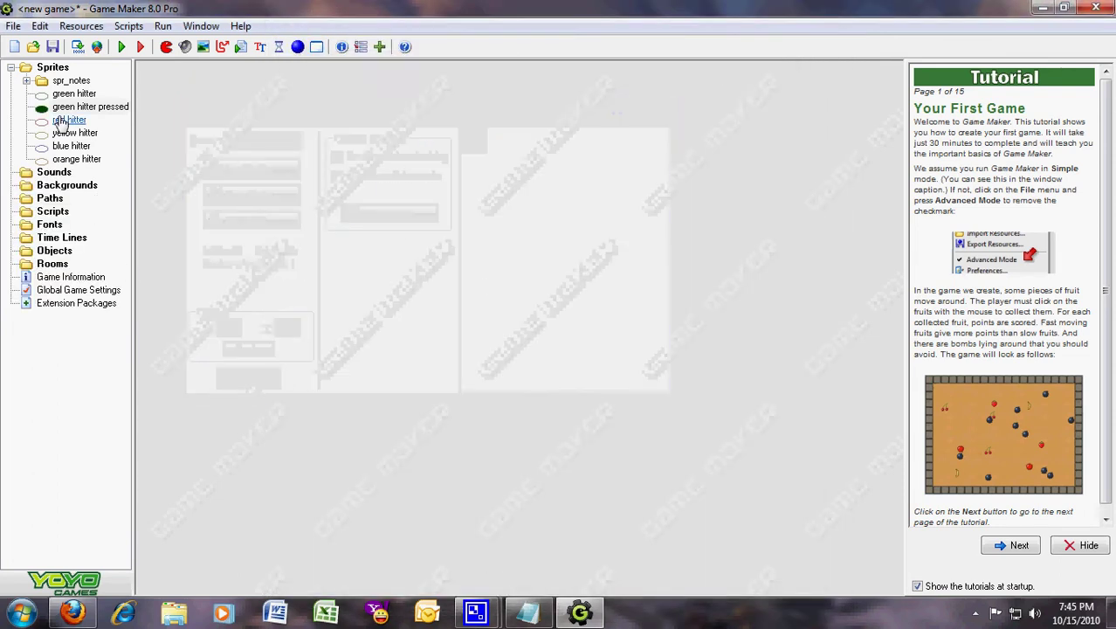
- Duplicate the red hitter sprite and name the copy 'red hitter pressed'
{"action": "left_click_drag", "start_coordinate": [61, 99], "coordinate": [74, 99]}
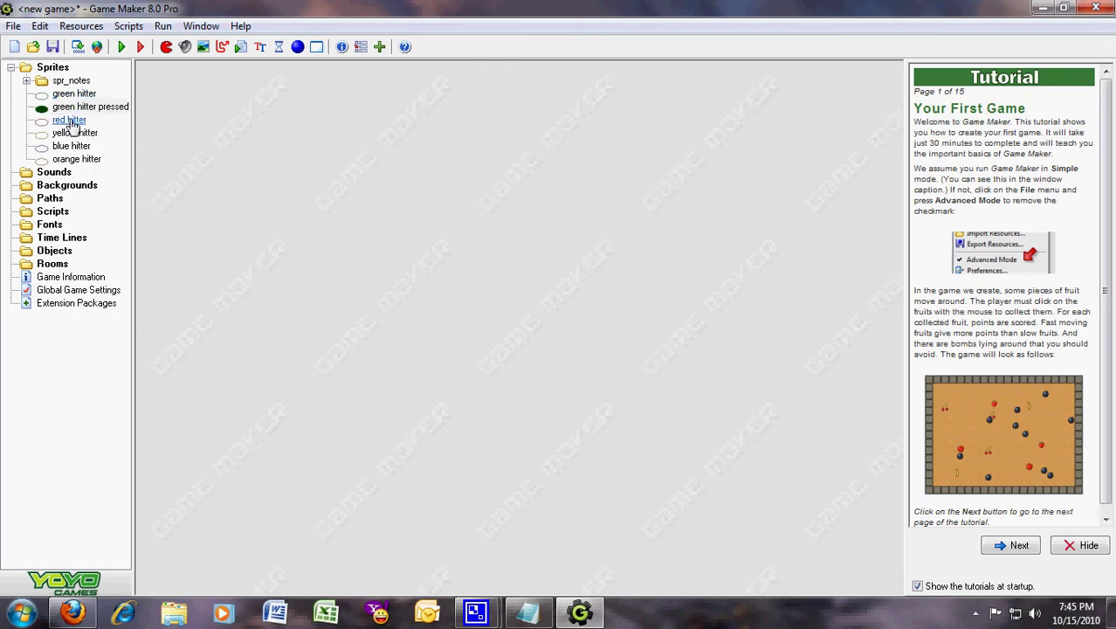
{"action": "right_click", "coordinate": [74, 124]}
{"action": "left_click", "coordinate": [104, 145]}
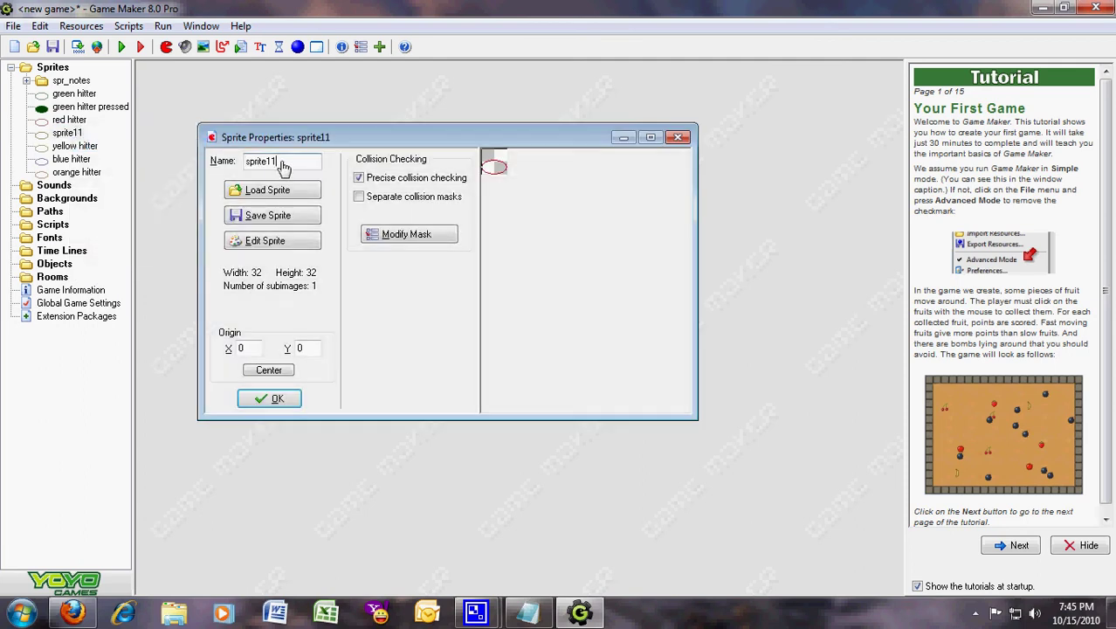
{"action": "type", "text": "red hitter pressed"}
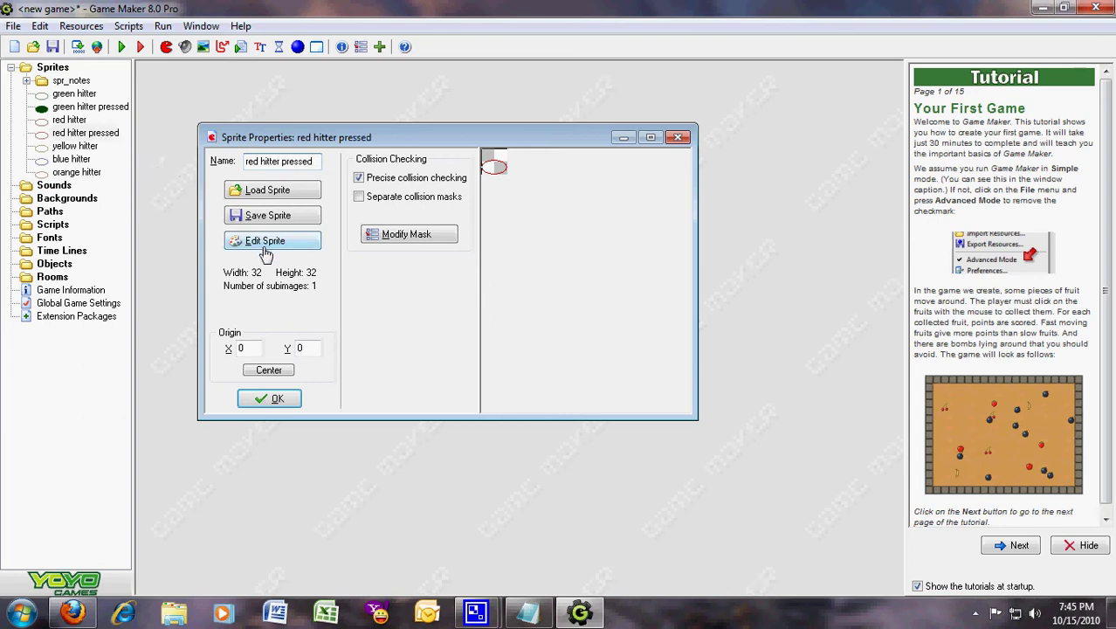
- Set a dark red fill colour in the copied sprite's image editor
{"action": "left_click", "coordinate": [265, 243]}
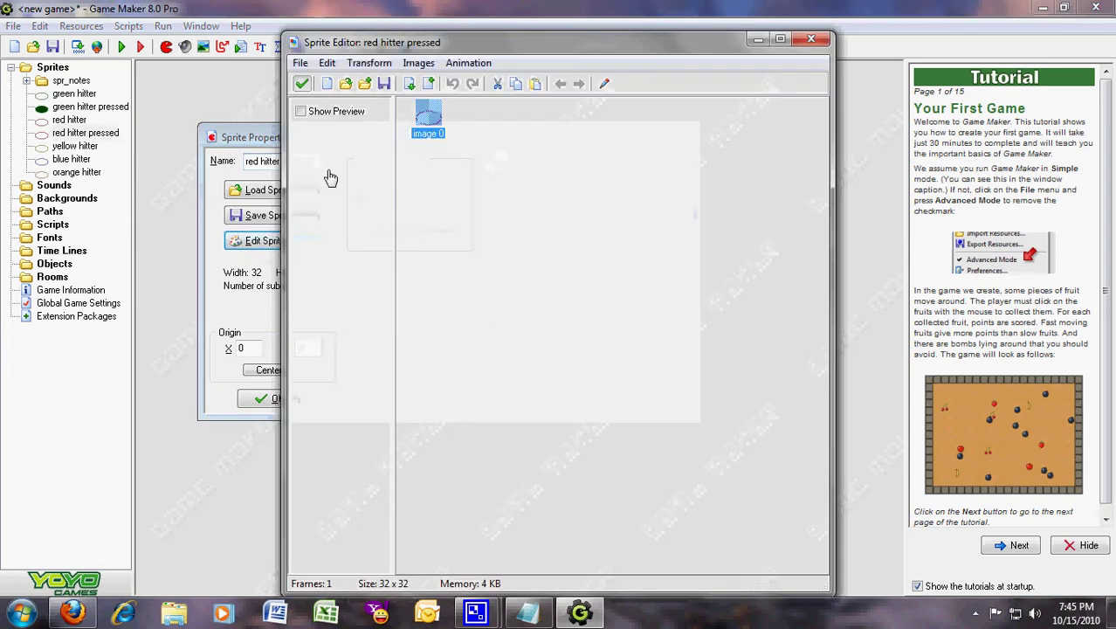
{"action": "double_click", "coordinate": [429, 111]}
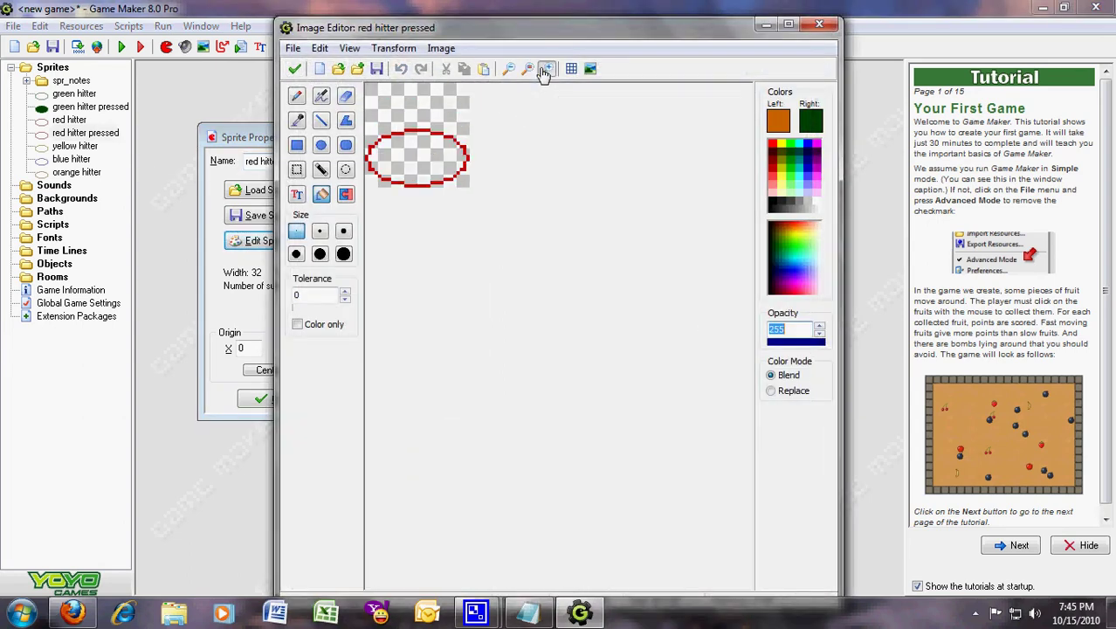
{"action": "left_click", "coordinate": [810, 120]}
{"action": "left_click", "coordinate": [389, 187]}
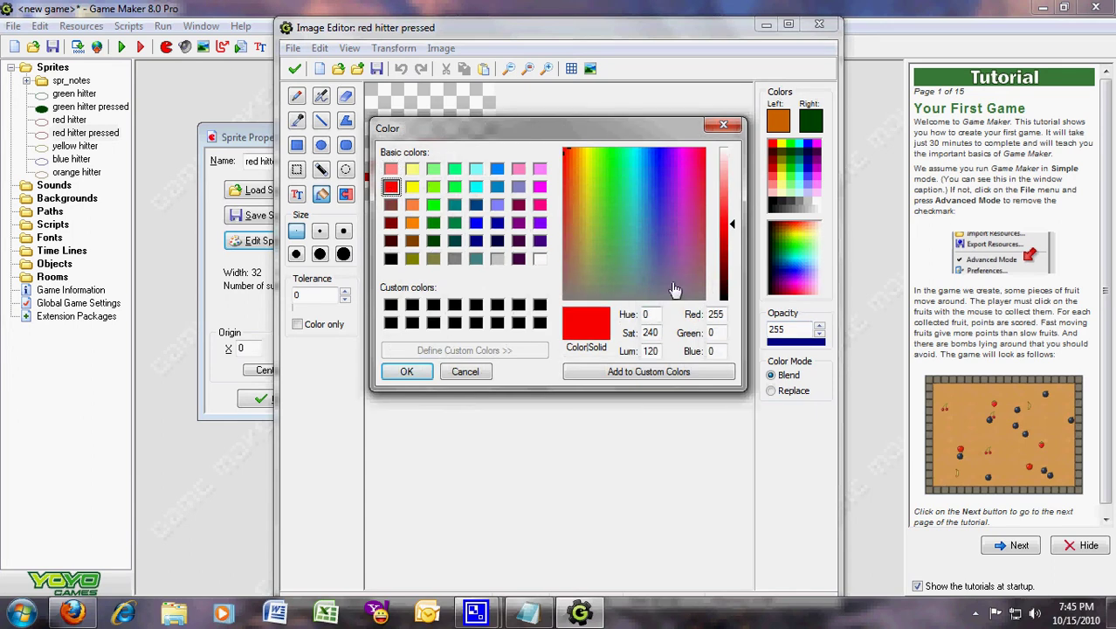
{"action": "left_click_drag", "start_coordinate": [734, 229], "coordinate": [747, 277]}
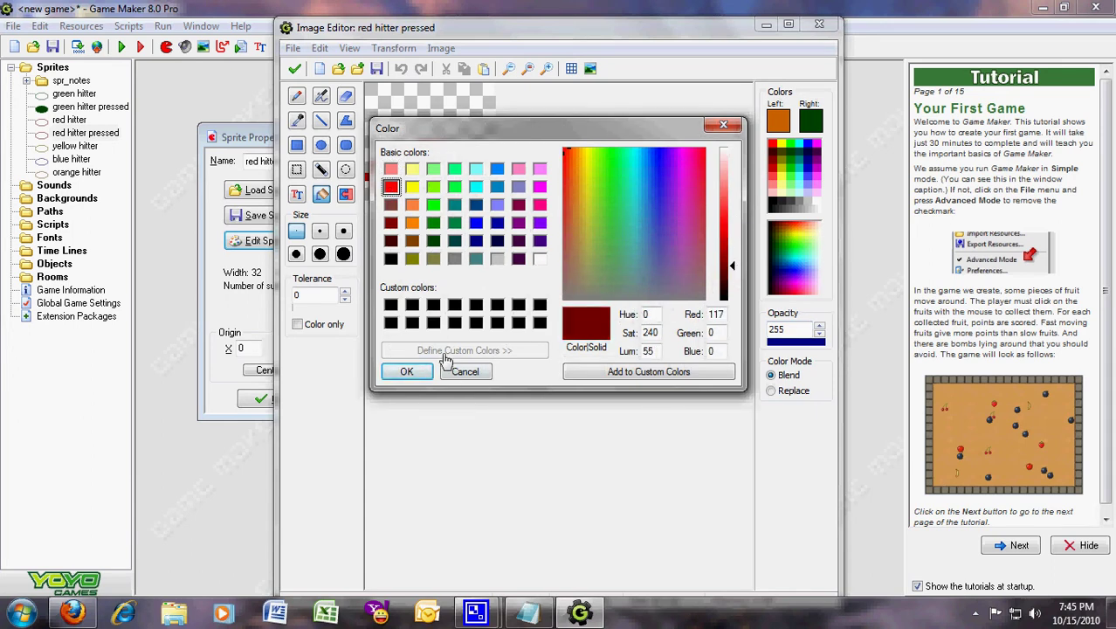
{"action": "left_click", "coordinate": [406, 371]}
- Fill the ellipse interior dark red and confirm all windows
{"action": "left_click", "coordinate": [430, 183]}
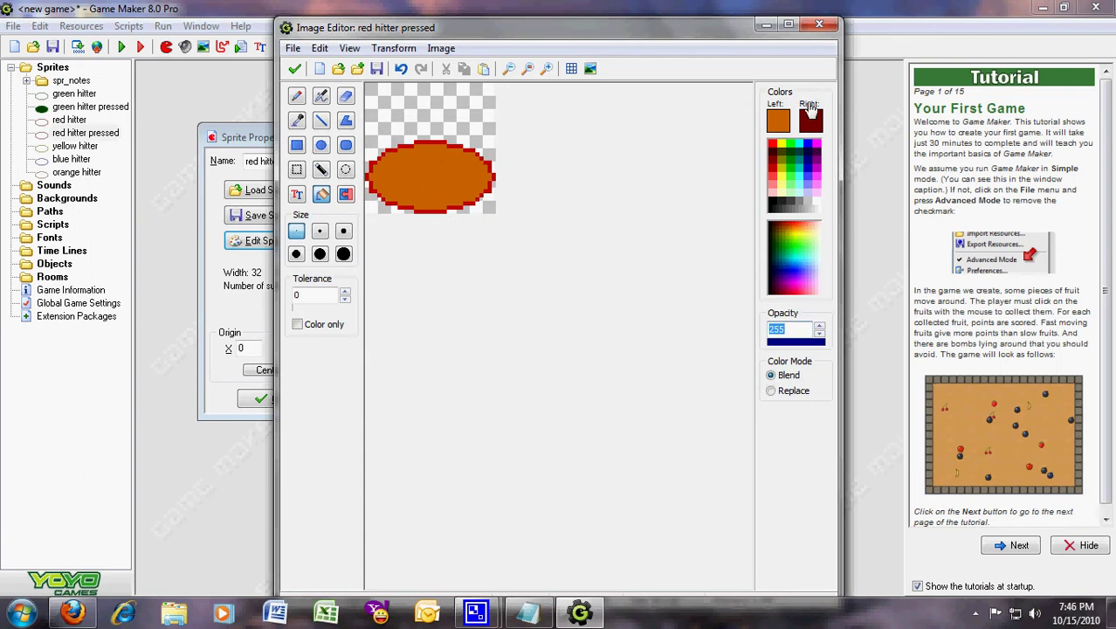
{"action": "right_click", "coordinate": [436, 169]}
{"action": "left_click", "coordinate": [296, 70]}
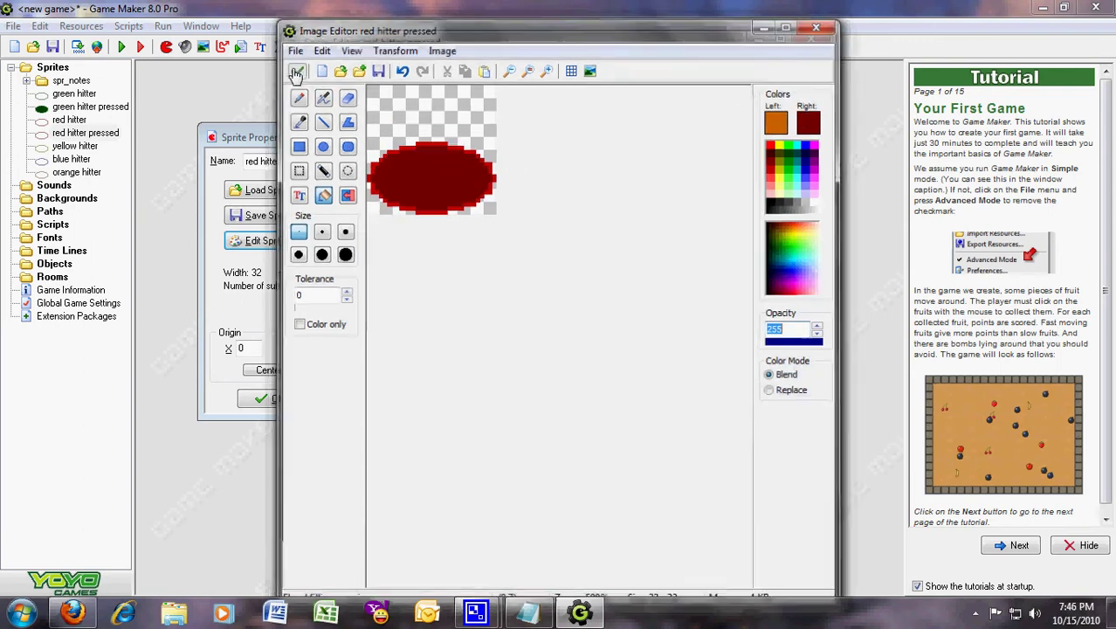
{"action": "left_click", "coordinate": [300, 78]}
{"action": "left_click", "coordinate": [270, 400]}
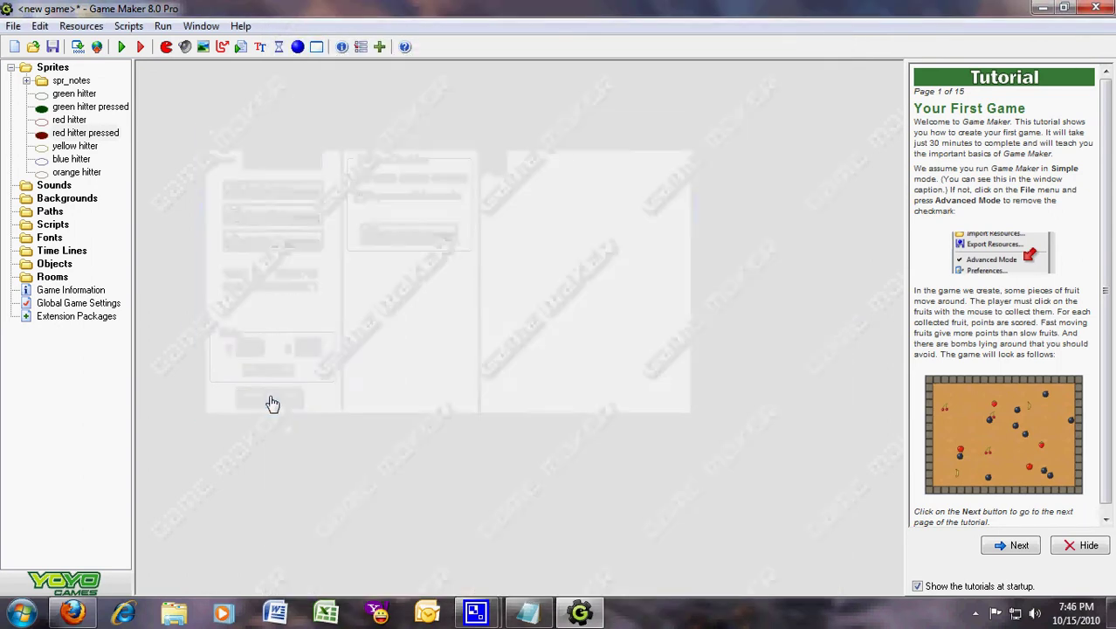
- Duplicate the yellow hitter sprite and name the copy 'yellow hitter pressed'
{"action": "right_click", "coordinate": [69, 146]}
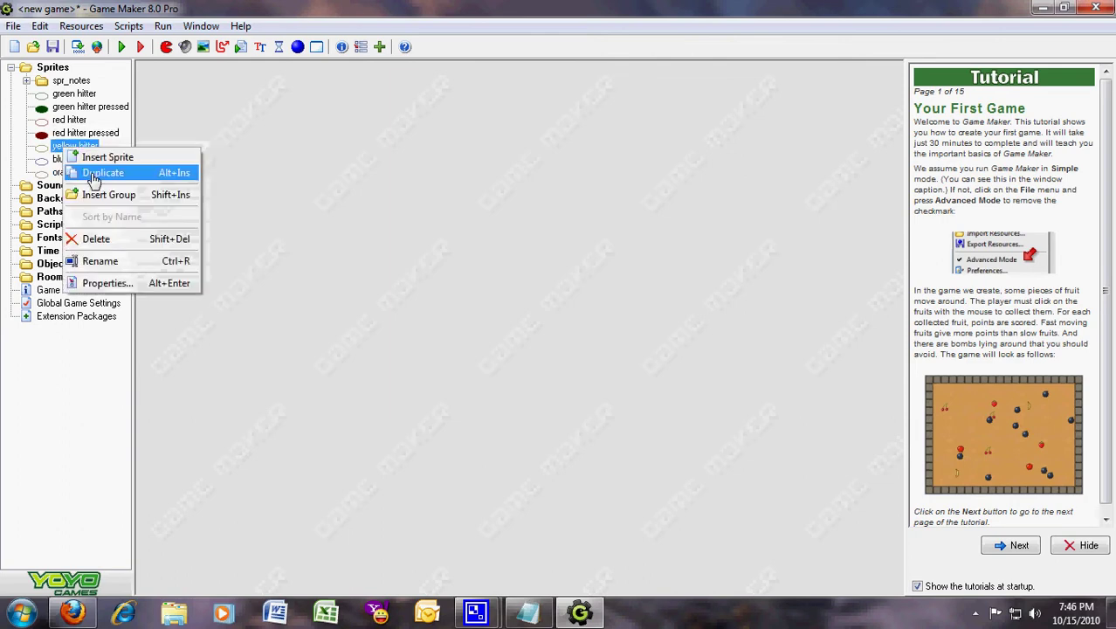
{"action": "left_click", "coordinate": [98, 173]}
{"action": "double_click", "coordinate": [310, 181]}
{"action": "type", "text": "ye"}
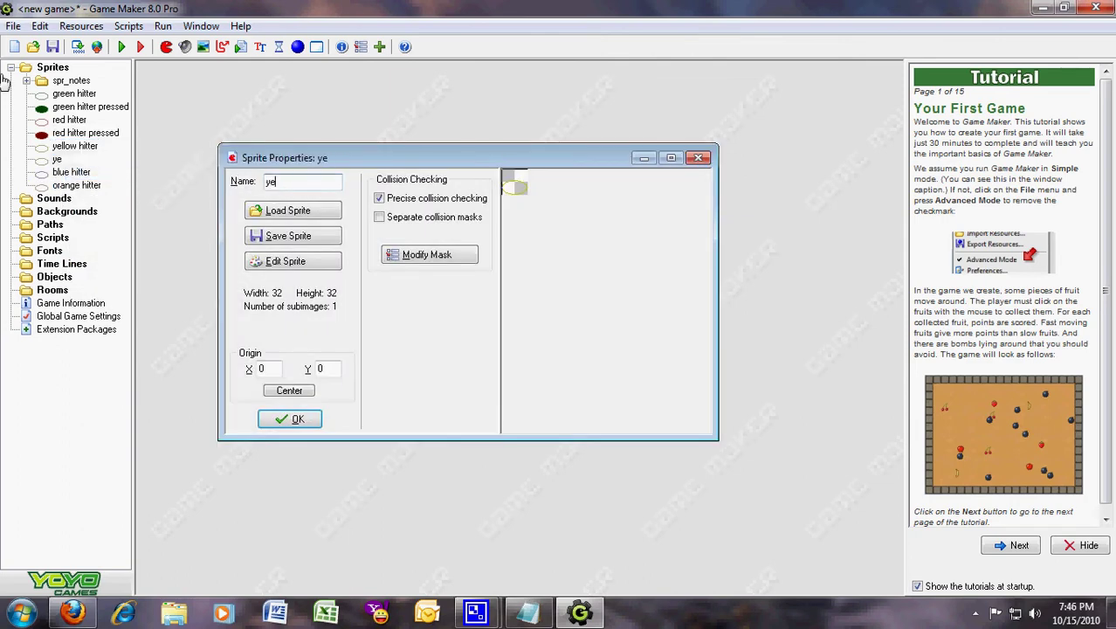
{"action": "type", "text": "llow hitter"}
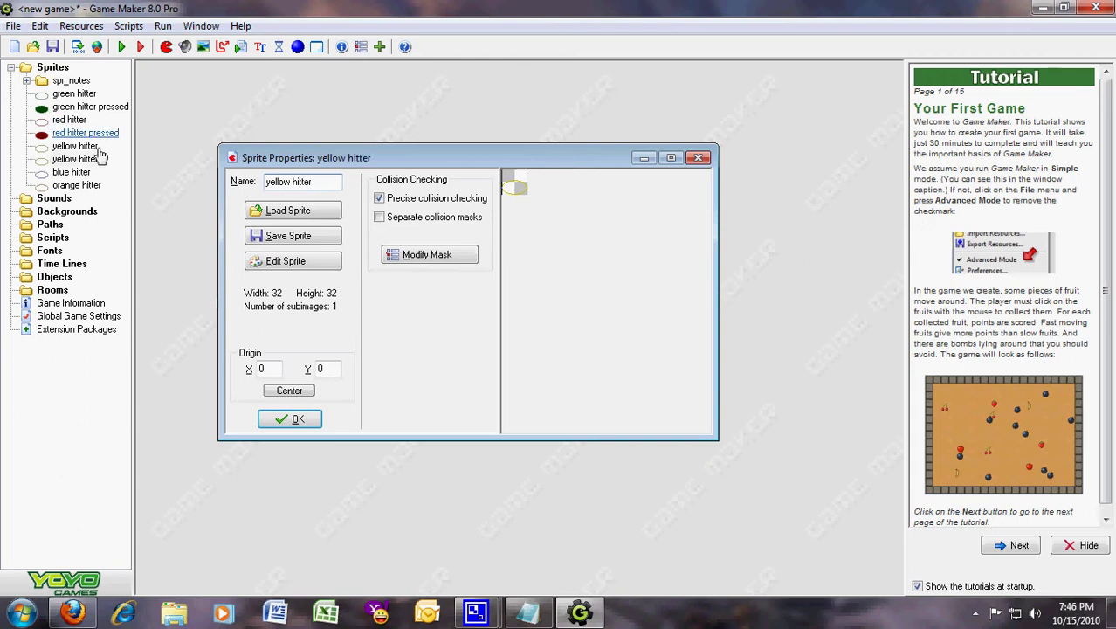
{"action": "type", "text": " press"}
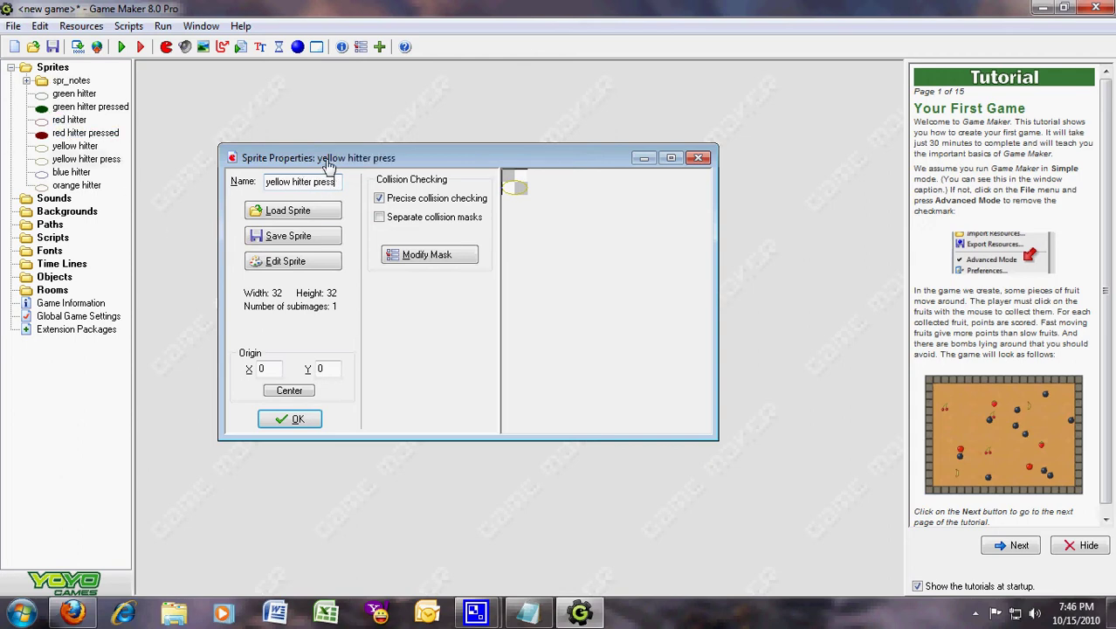
{"action": "type", "text": "ed"}
- Fill the ellipse interior with a dark olive colour from the palette
{"action": "left_click", "coordinate": [292, 262]}
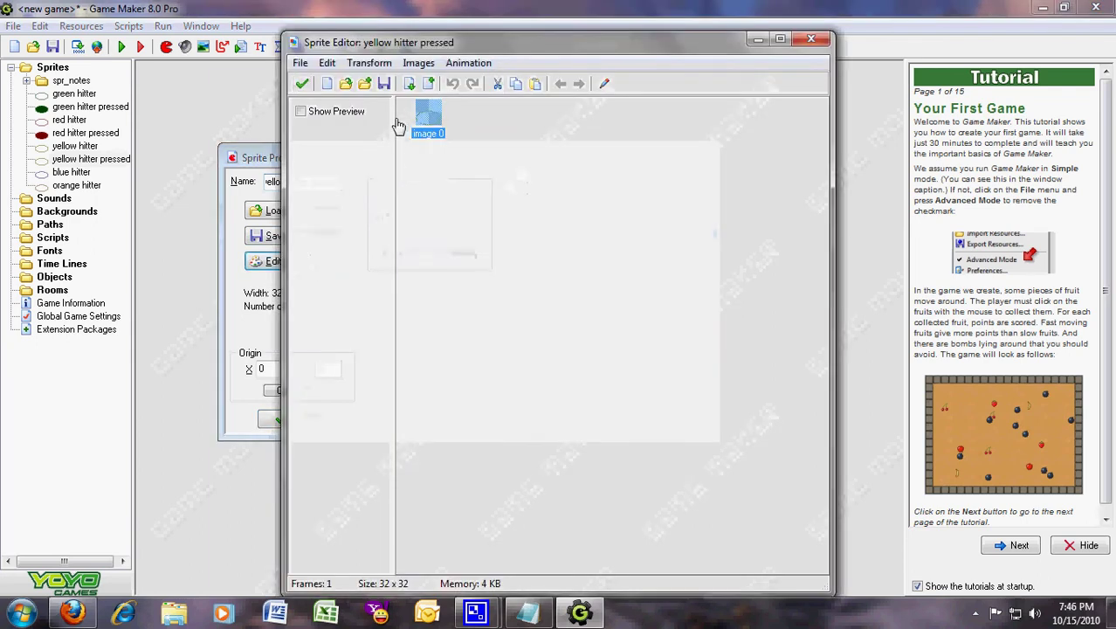
{"action": "double_click", "coordinate": [428, 118]}
{"action": "left_click", "coordinate": [547, 69]}
{"action": "left_click", "coordinate": [547, 69]}
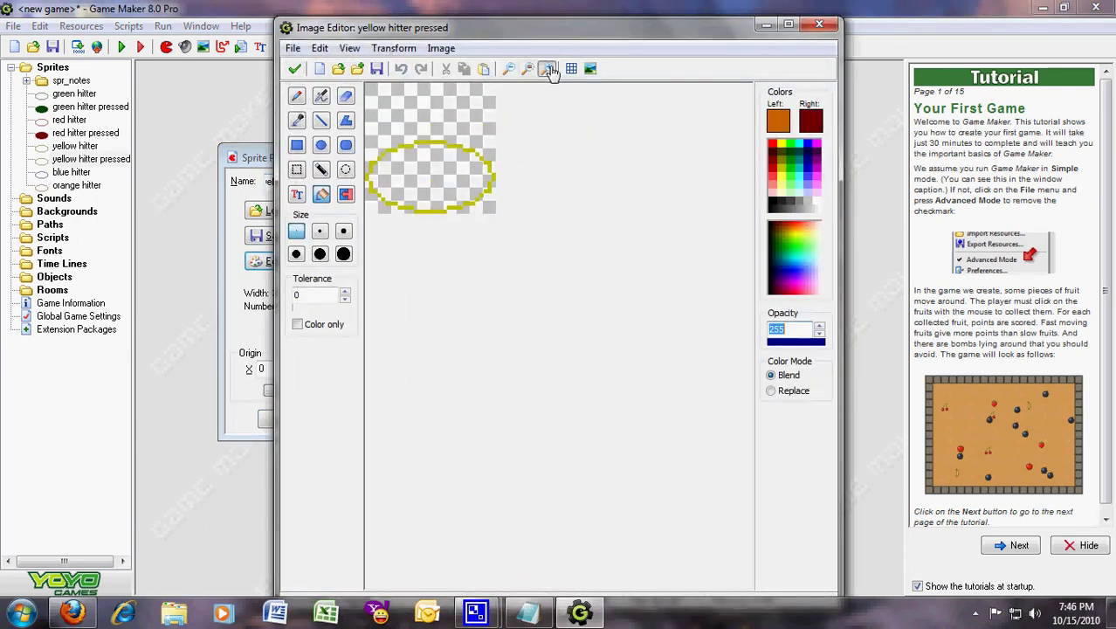
{"action": "left_click", "coordinate": [547, 69]}
{"action": "left_click", "coordinate": [786, 168]}
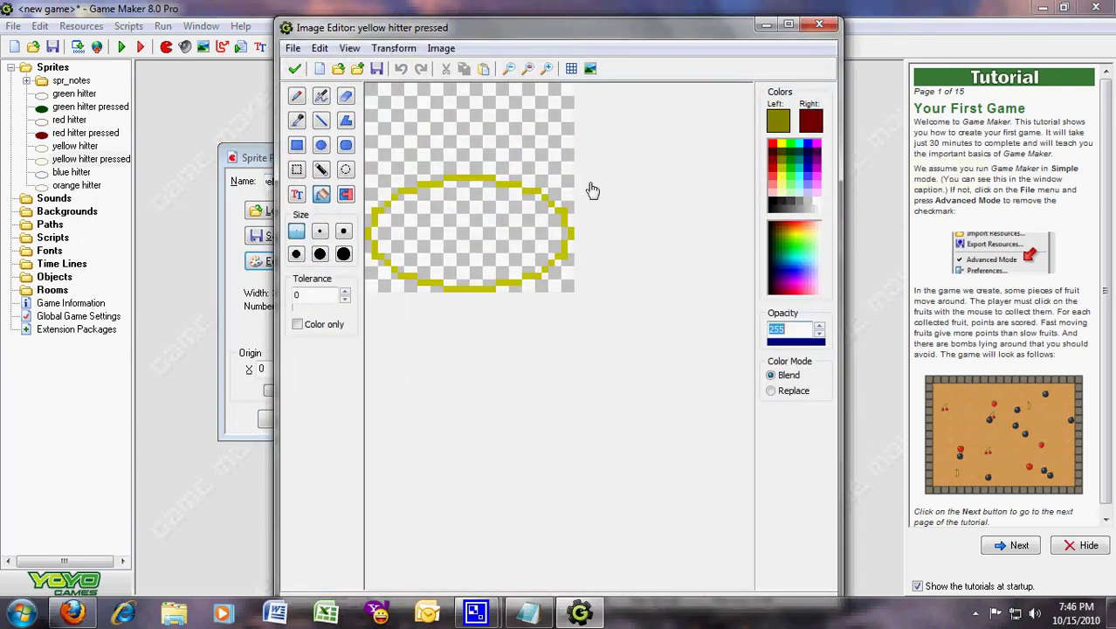
{"action": "left_click", "coordinate": [777, 164]}
{"action": "left_click", "coordinate": [493, 232]}
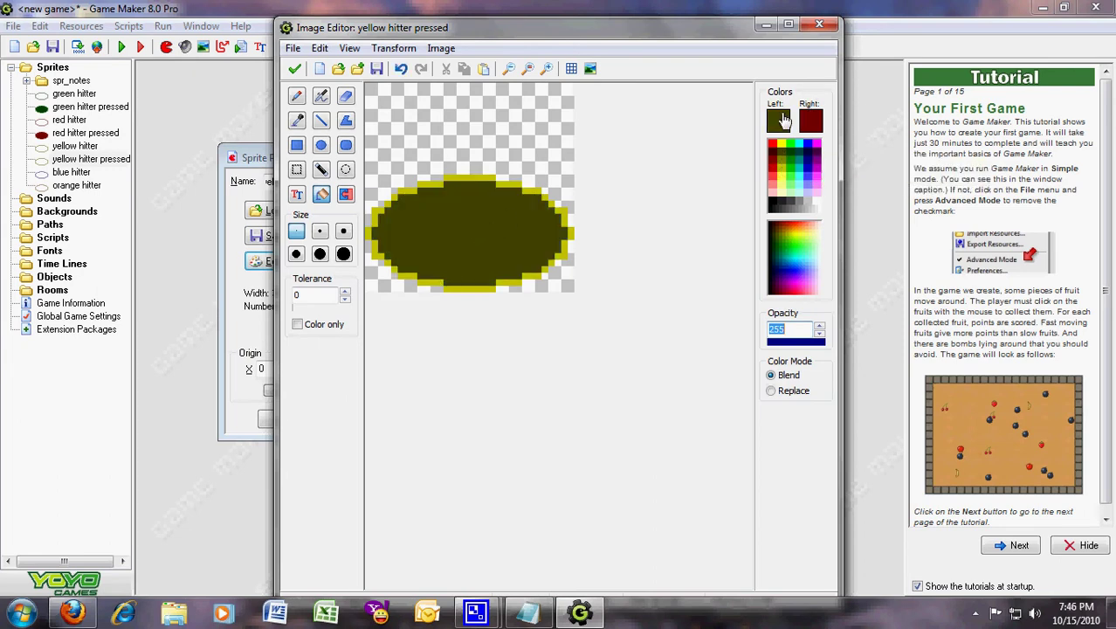
- Refill the ellipse with yellow darkened to olive and confirm all windows
{"action": "left_click", "coordinate": [780, 120]}
{"action": "left_click", "coordinate": [412, 186]}
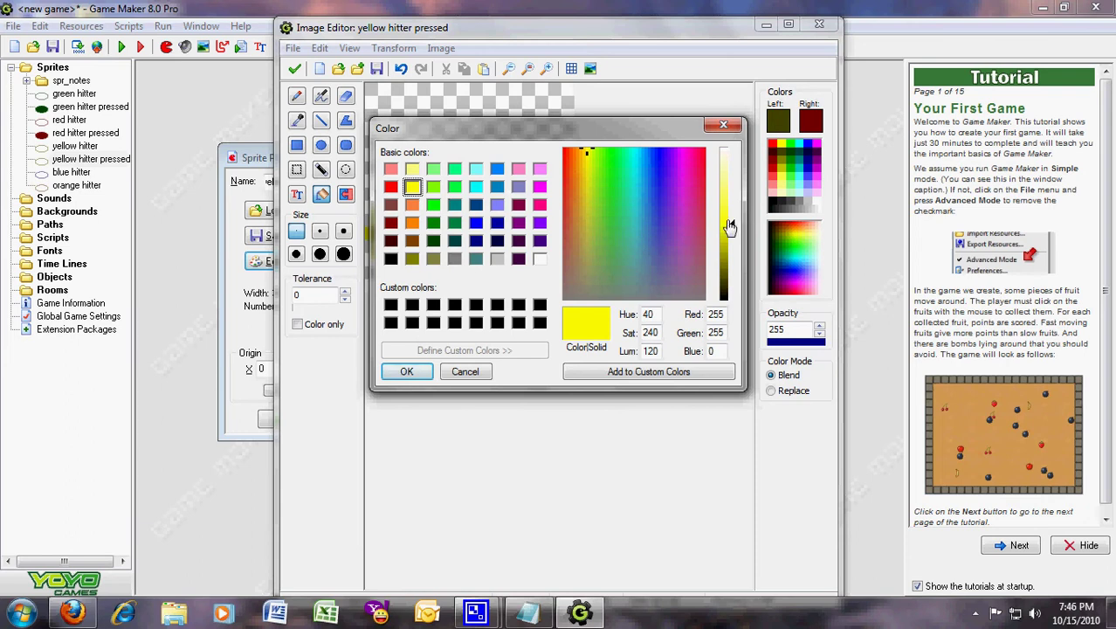
{"action": "left_click_drag", "start_coordinate": [729, 226], "coordinate": [731, 265]}
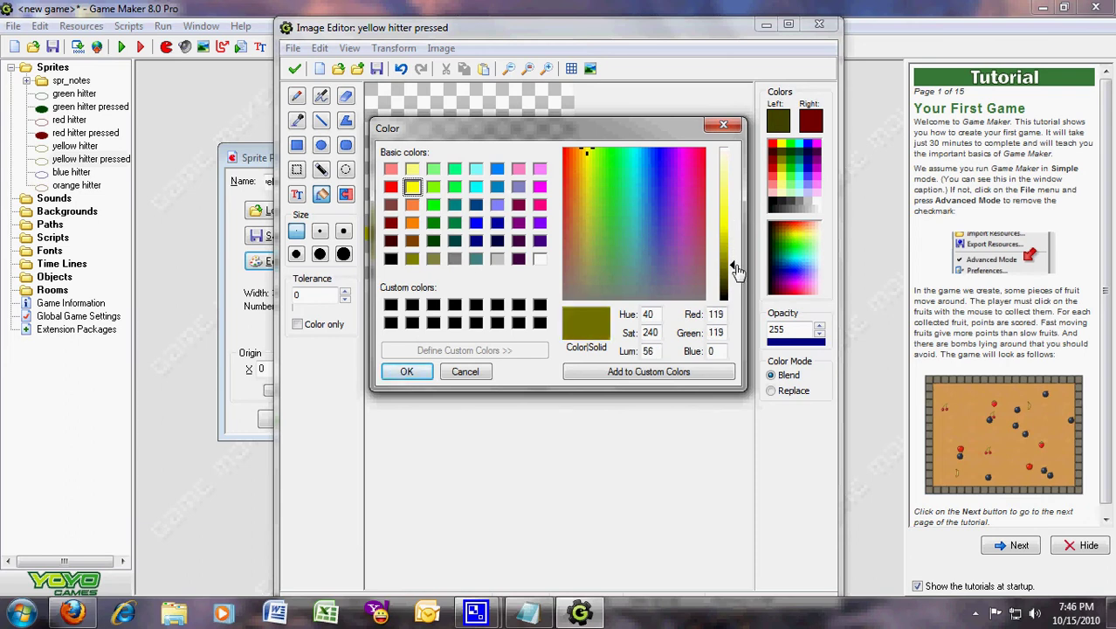
{"action": "left_click", "coordinate": [399, 372]}
{"action": "right_click", "coordinate": [450, 234]}
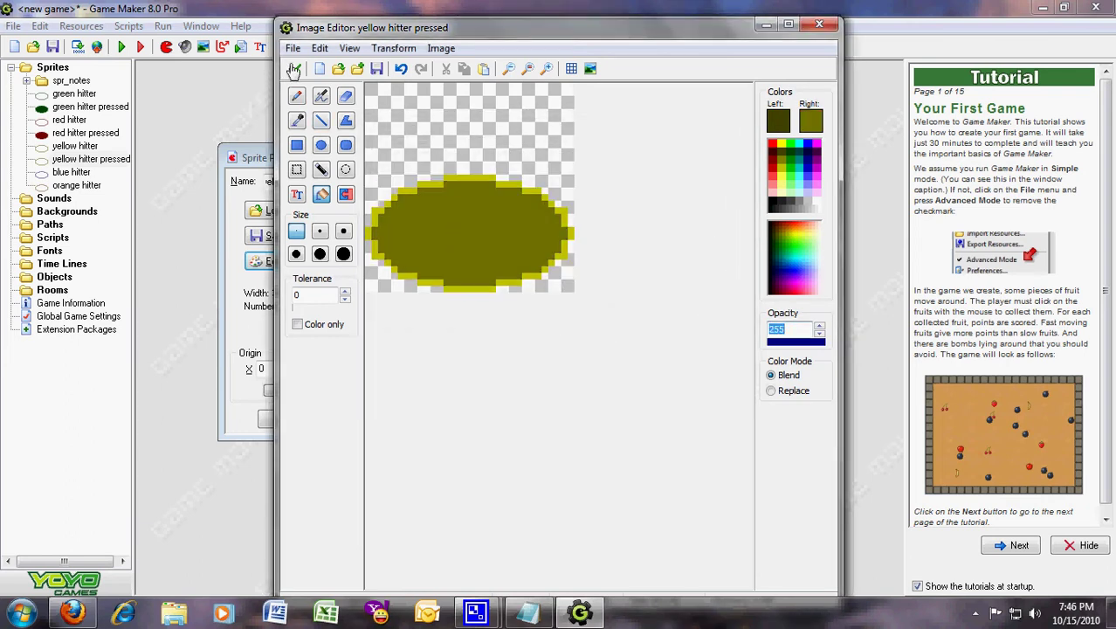
{"action": "left_click", "coordinate": [297, 68]}
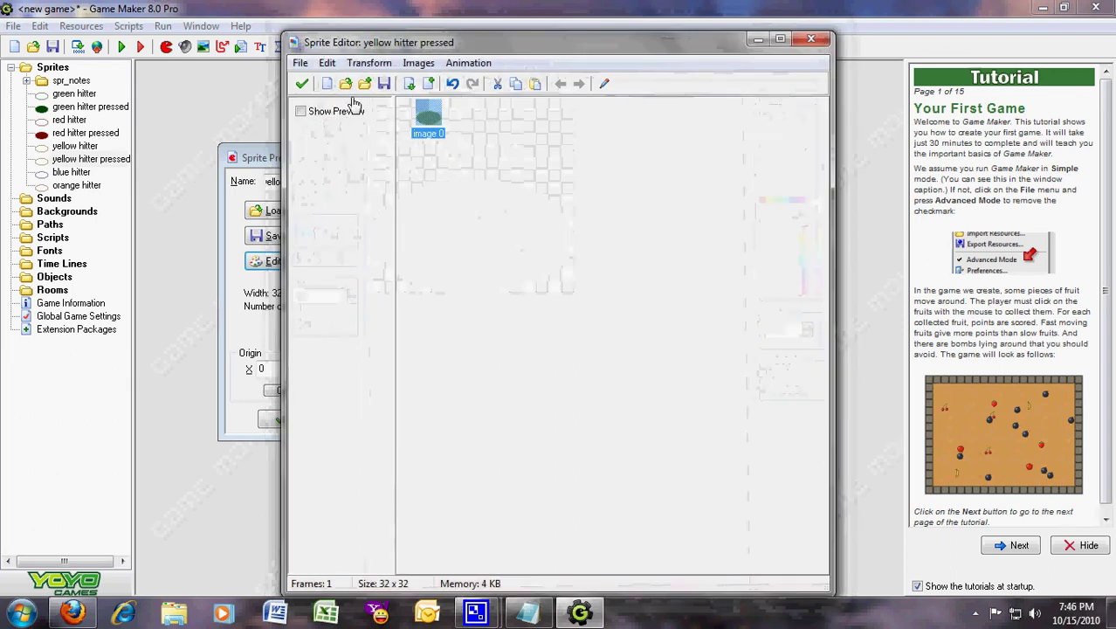
{"action": "left_click", "coordinate": [302, 83]}
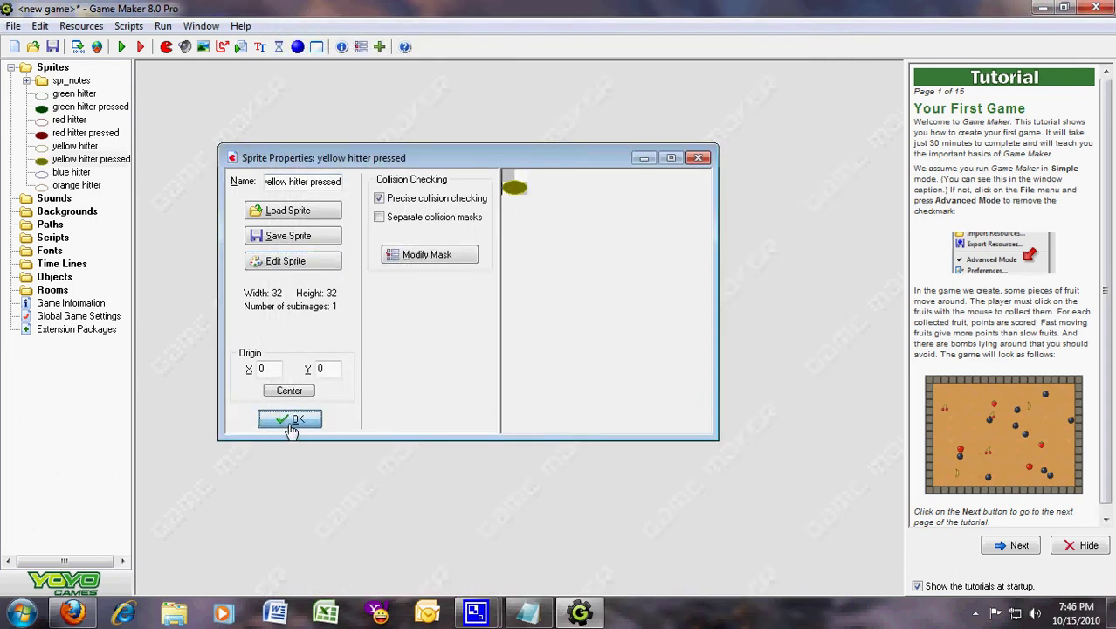
{"action": "left_click", "coordinate": [289, 419]}
- Duplicate blue hitter, name it 'blue hitter pressed', and open its properties
{"action": "right_click", "coordinate": [71, 172]}
{"action": "left_click", "coordinate": [110, 194]}
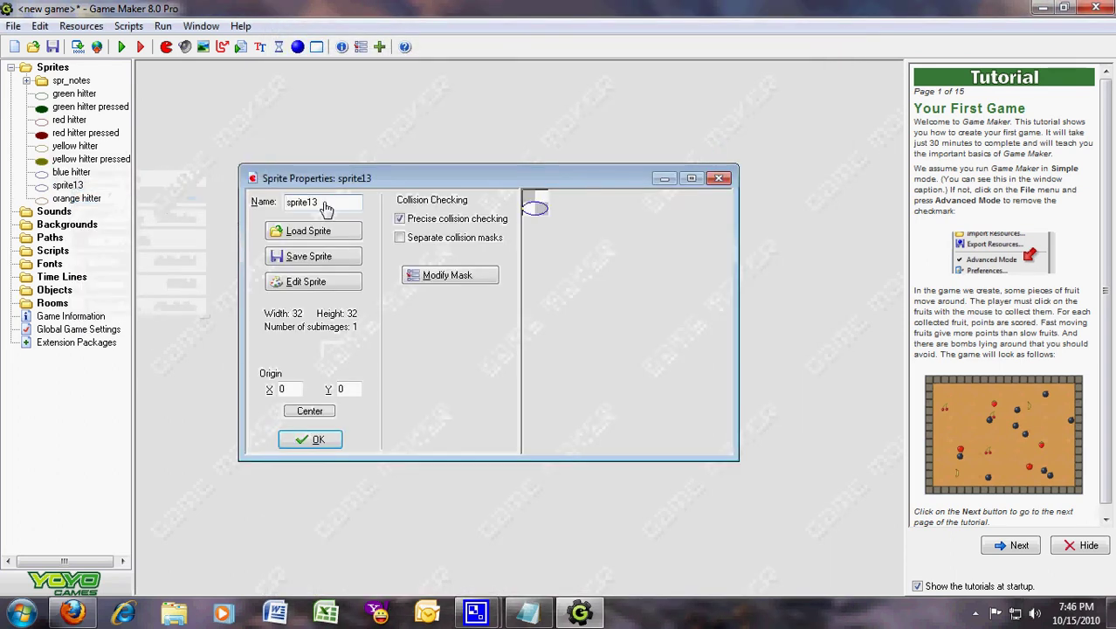
{"action": "type", "text": "blue hitter pressed"}
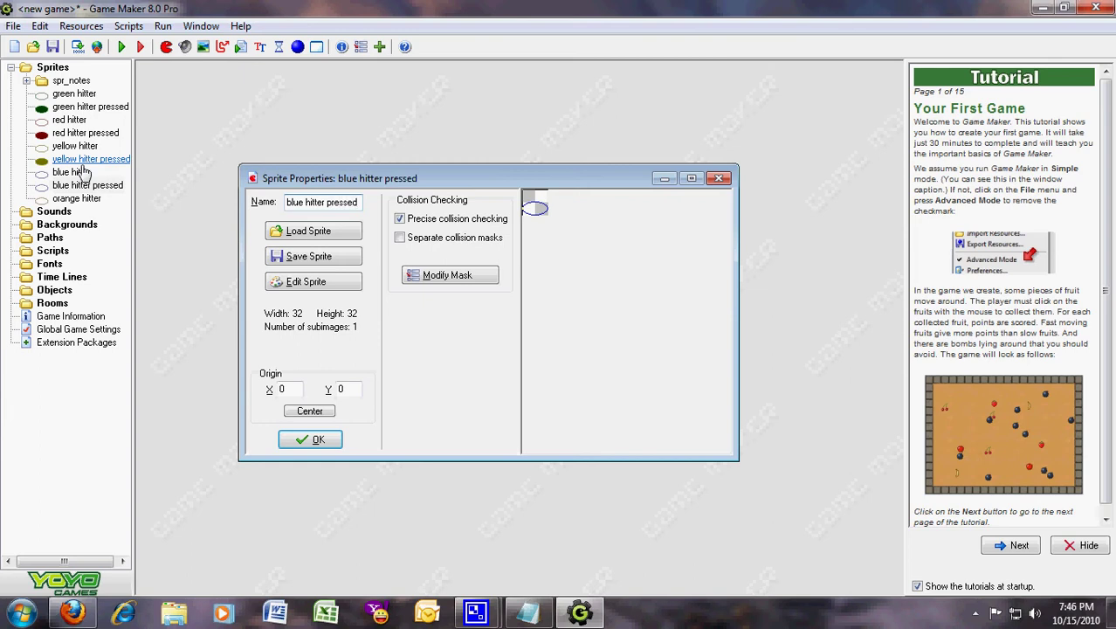
{"action": "key", "text": "Return"}
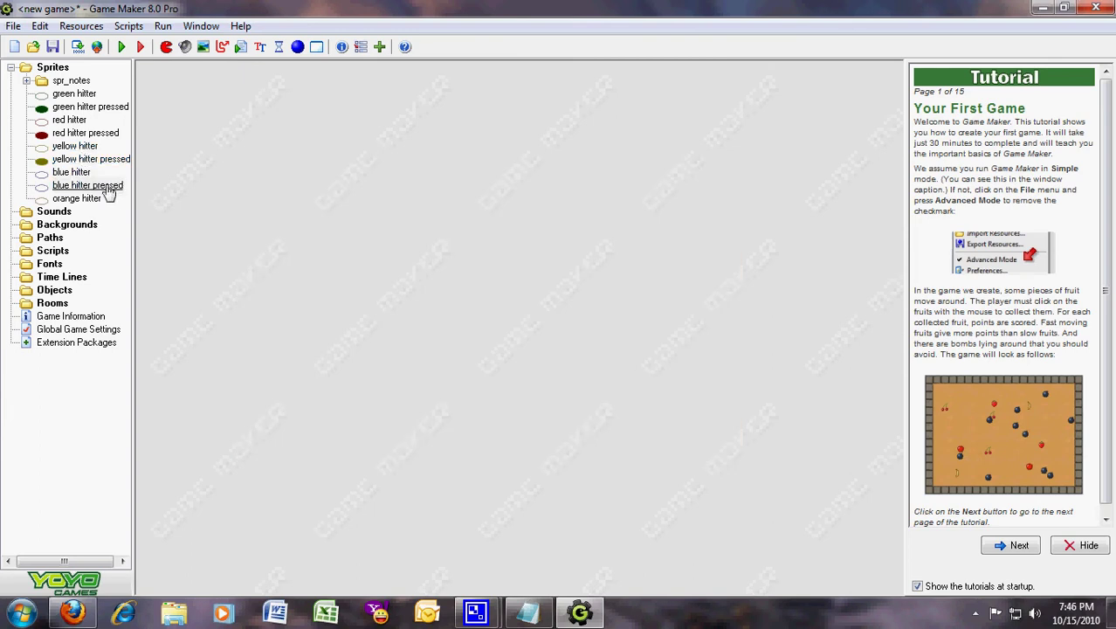
{"action": "left_click", "coordinate": [105, 187]}
{"action": "double_click", "coordinate": [116, 187]}
- Fill the ellipse interior solid dark blue and confirm all editors
{"action": "left_click", "coordinate": [325, 303]}
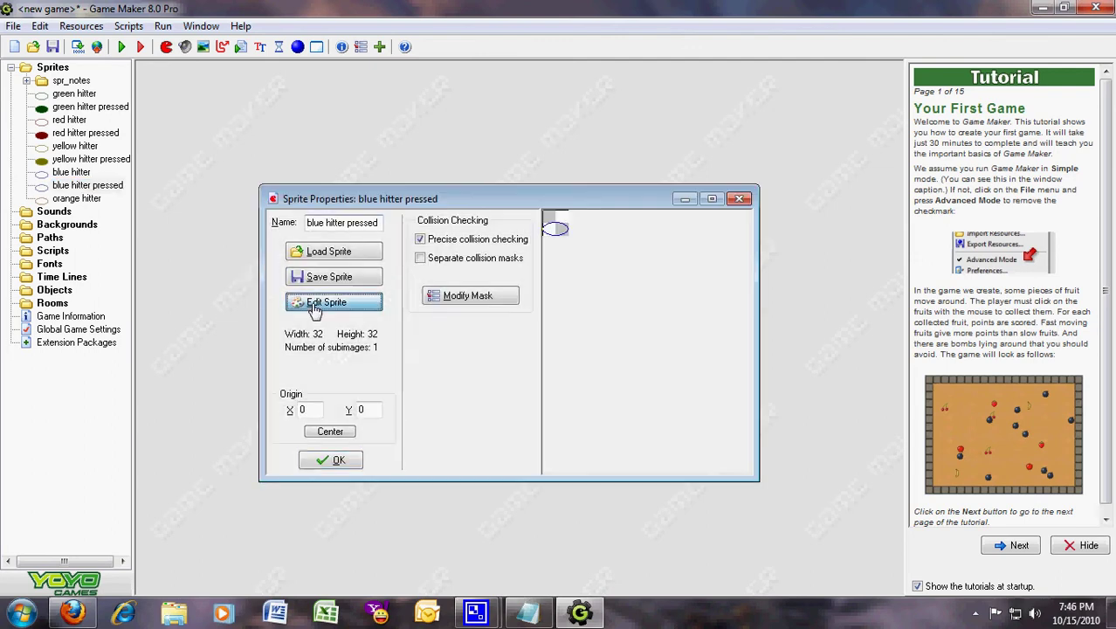
{"action": "double_click", "coordinate": [434, 119]}
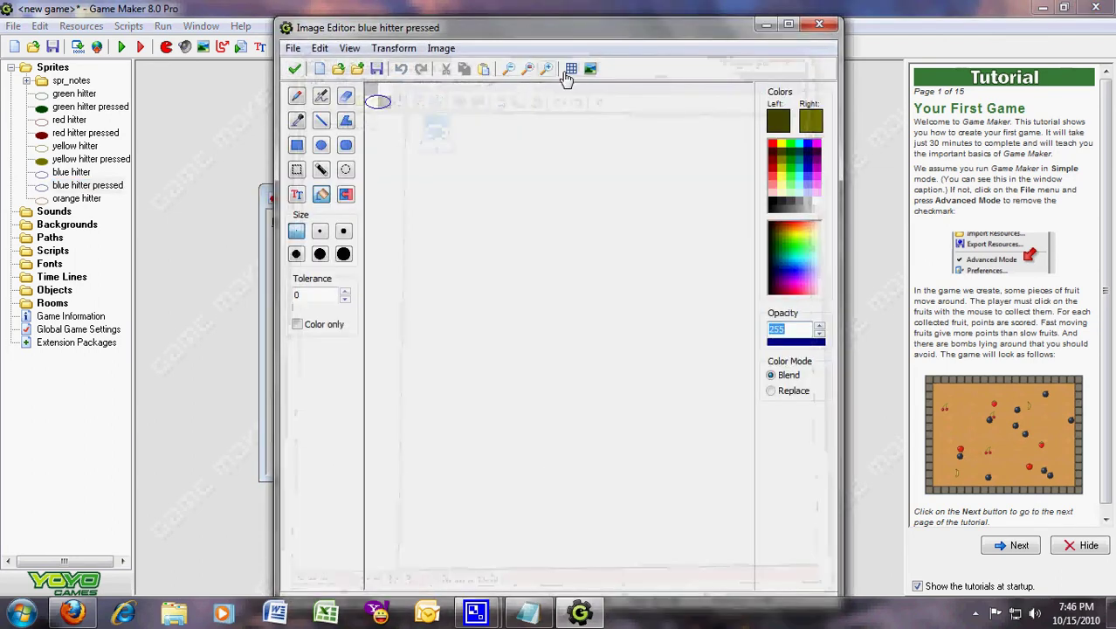
{"action": "left_click", "coordinate": [548, 69]}
{"action": "left_click", "coordinate": [549, 69]}
{"action": "left_click", "coordinate": [548, 69]}
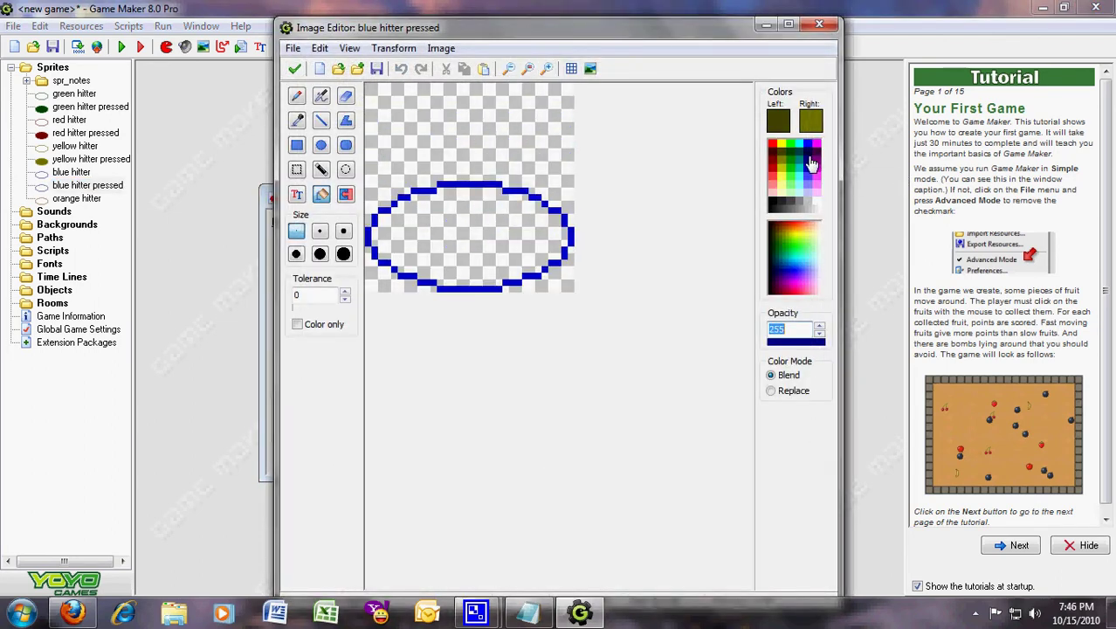
{"action": "right_click", "coordinate": [812, 164]}
{"action": "left_click", "coordinate": [485, 264]}
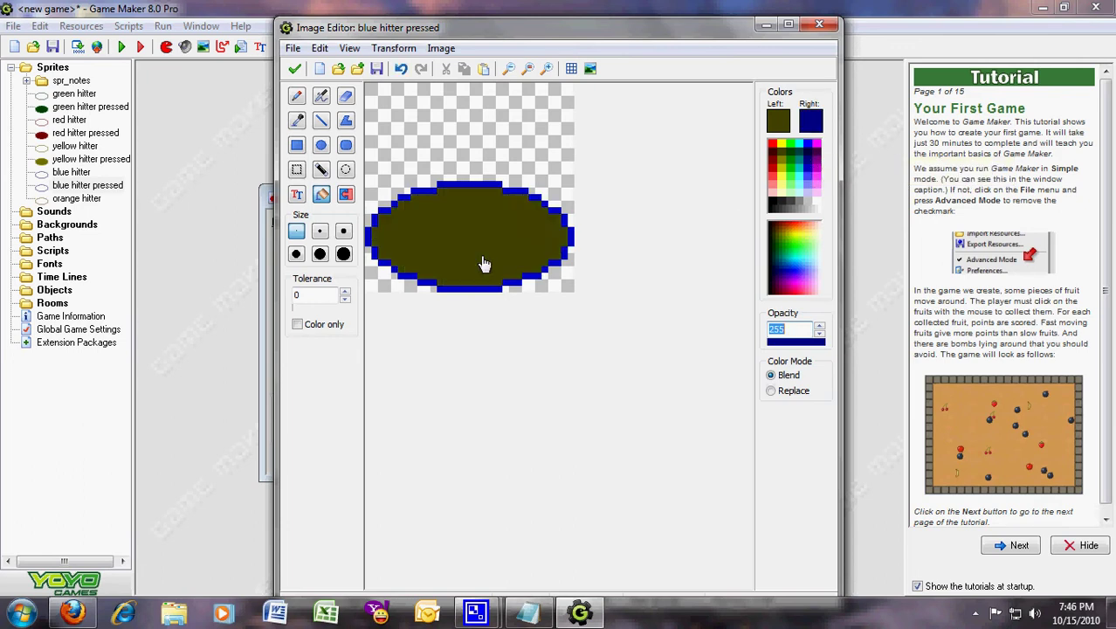
{"action": "right_click", "coordinate": [487, 257]}
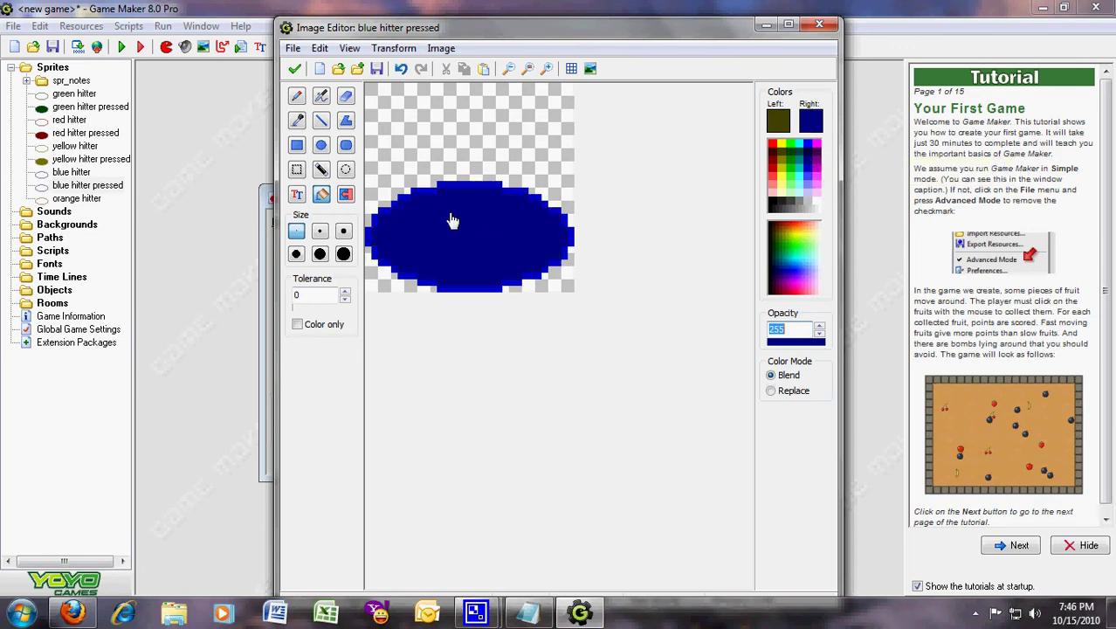
{"action": "left_click", "coordinate": [295, 69]}
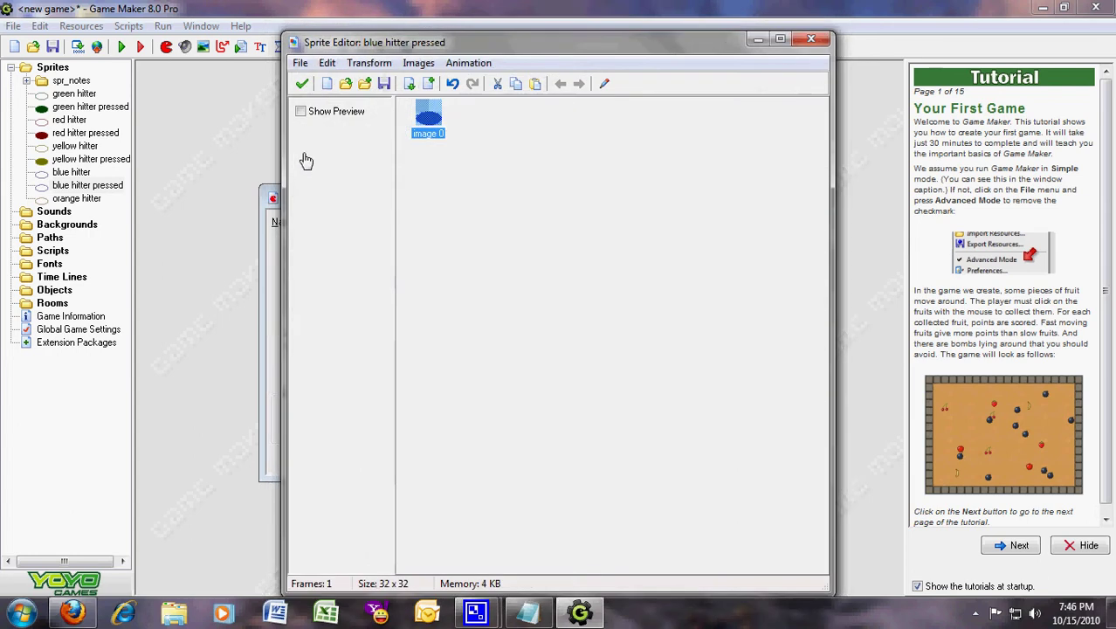
{"action": "left_click", "coordinate": [301, 81]}
{"action": "left_click", "coordinate": [330, 459]}
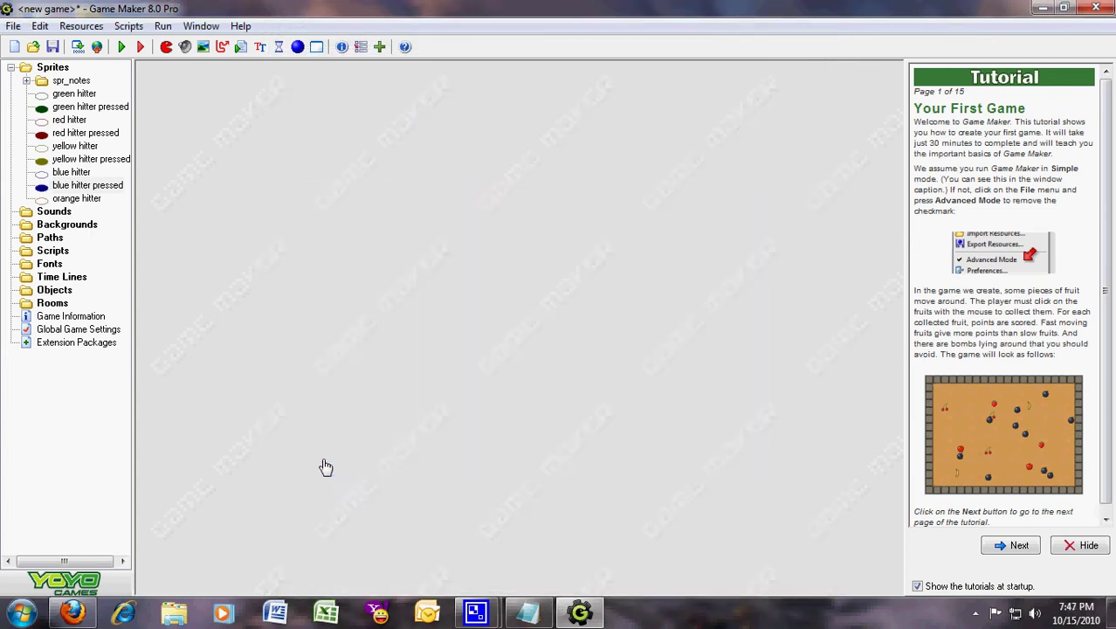
- Duplicate the orange hitter sprite and name the copy 'orange hitter pressed'
{"action": "left_click", "coordinate": [69, 199]}
{"action": "right_click", "coordinate": [70, 199]}
{"action": "left_click", "coordinate": [83, 214]}
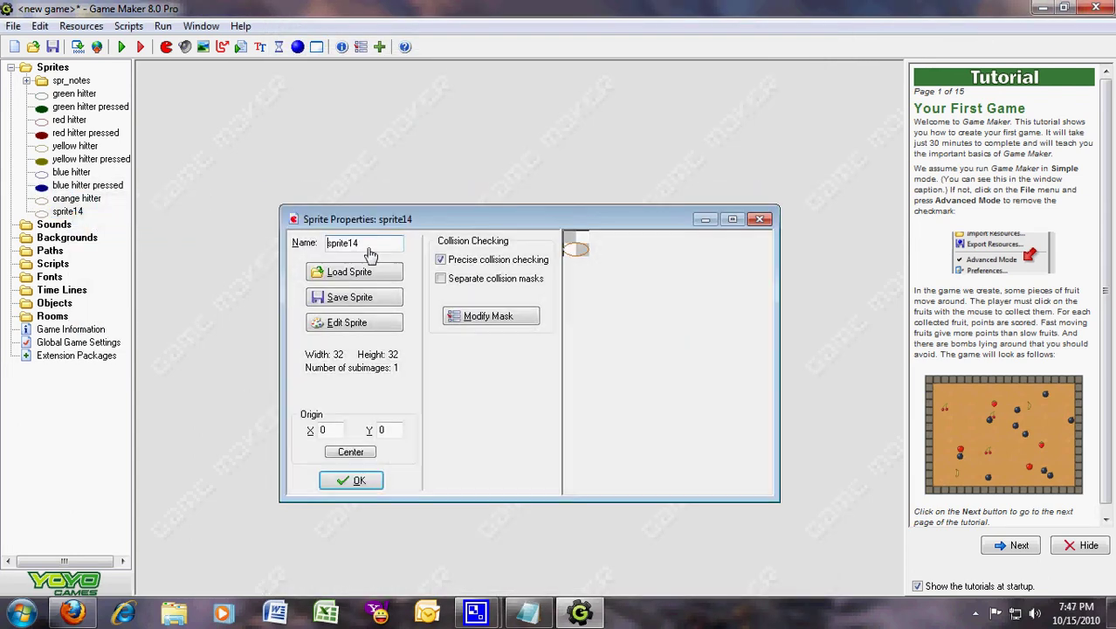
{"action": "type", "text": "orange"}
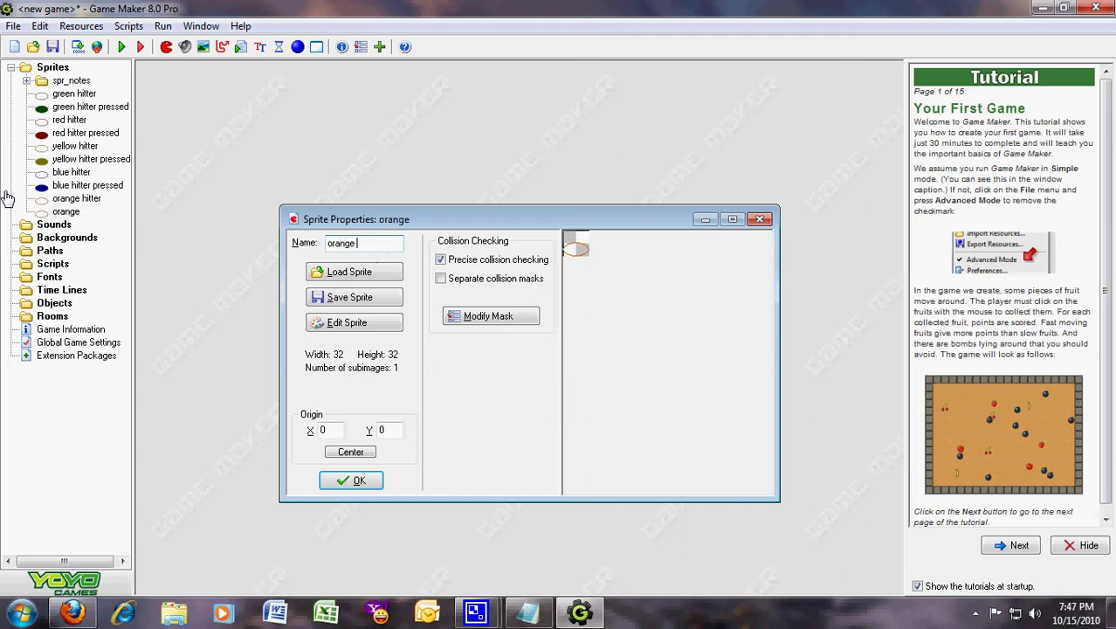
{"action": "type", "text": " hitter pressed"}
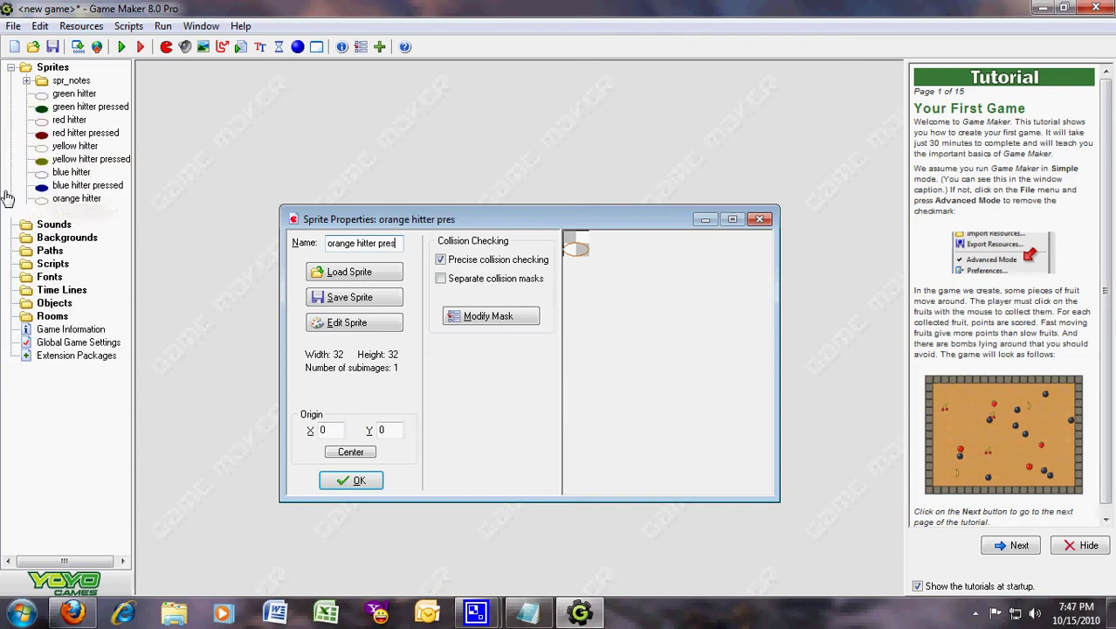
- Open the new sprite's image and choose a darkened orange as the drawing colour
{"action": "left_click", "coordinate": [358, 330]}
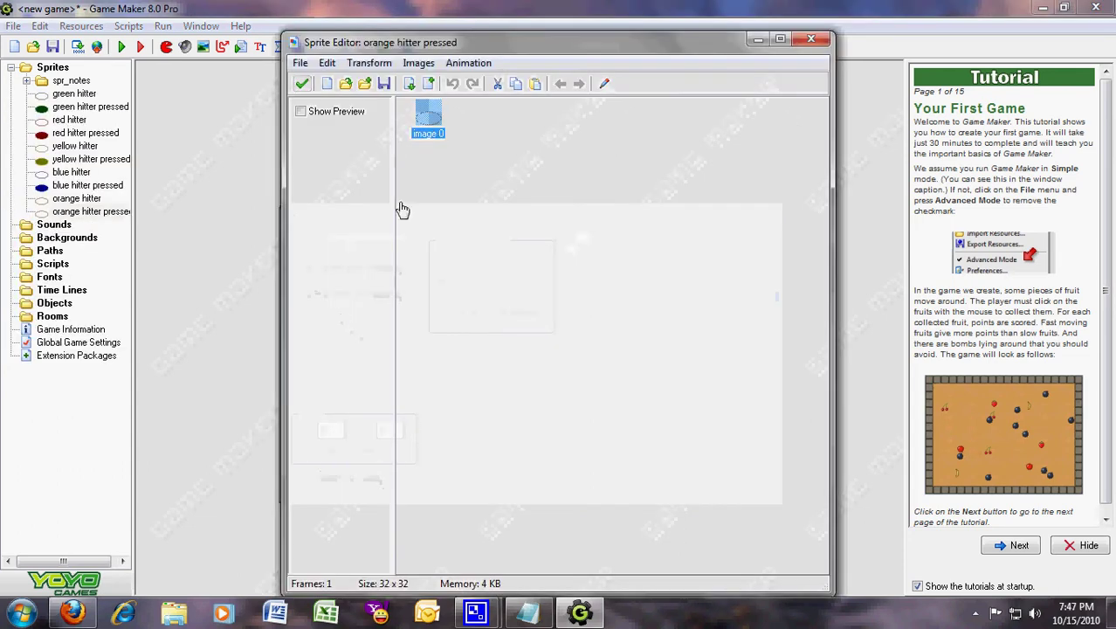
{"action": "double_click", "coordinate": [428, 115]}
{"action": "left_click", "coordinate": [544, 69]}
{"action": "left_click", "coordinate": [543, 70]}
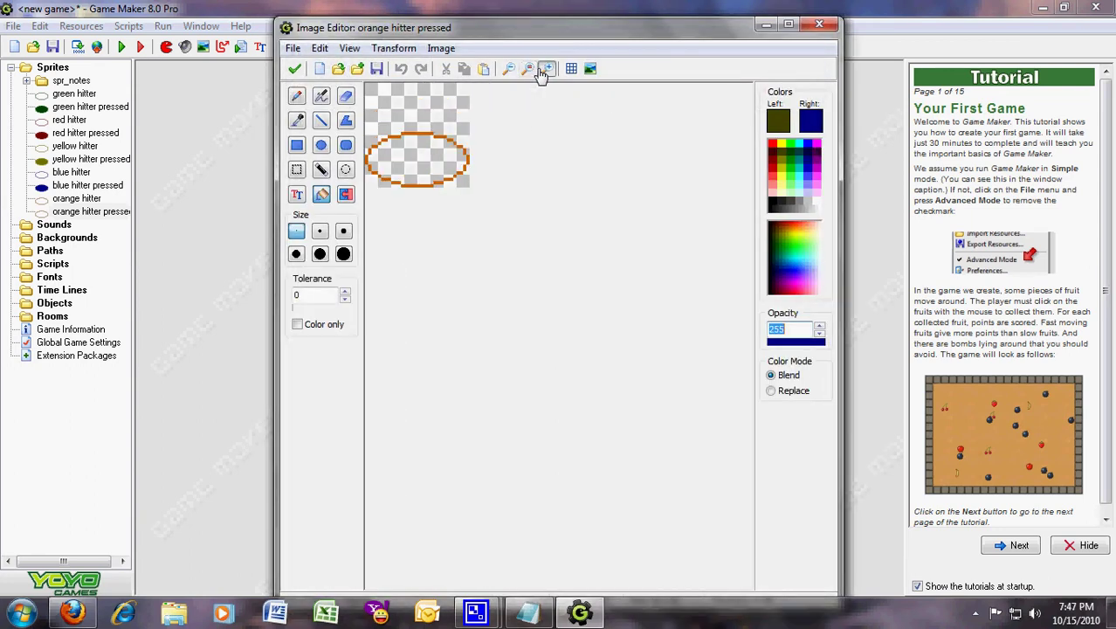
{"action": "left_click", "coordinate": [544, 70]}
{"action": "left_click", "coordinate": [543, 70]}
{"action": "left_click", "coordinate": [776, 122]}
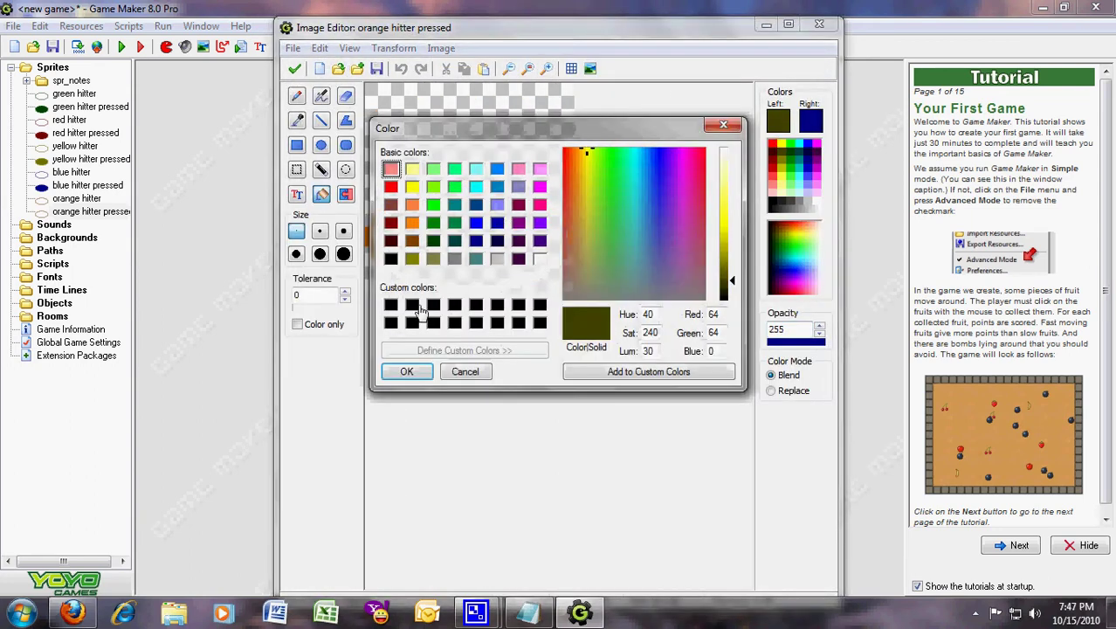
{"action": "left_click", "coordinate": [412, 204]}
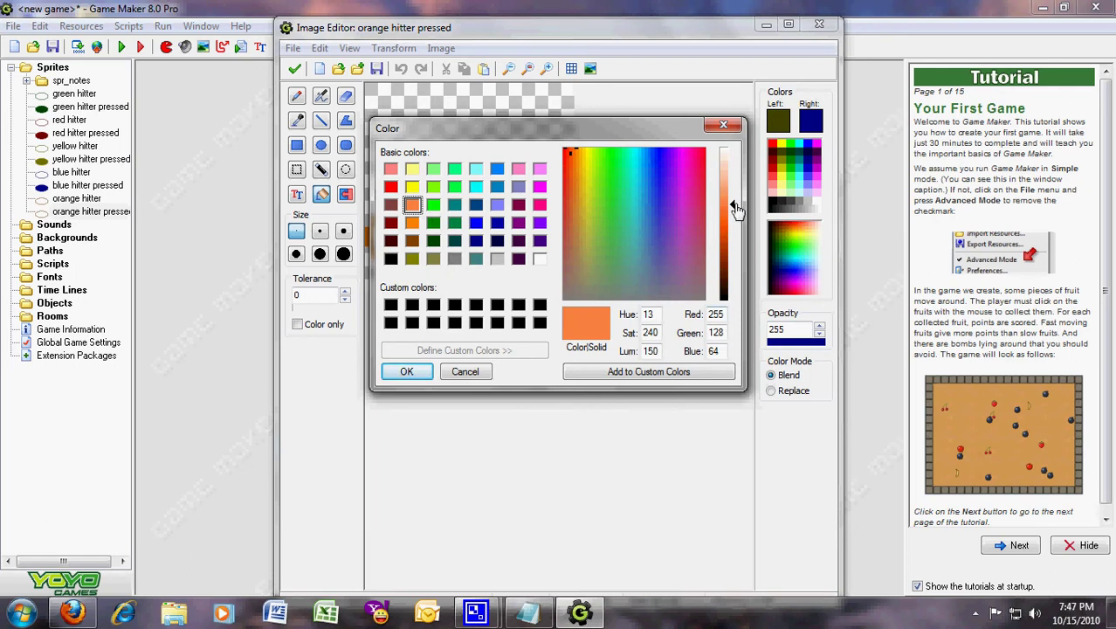
{"action": "left_click_drag", "start_coordinate": [735, 208], "coordinate": [733, 271]}
{"action": "left_click", "coordinate": [406, 371]}
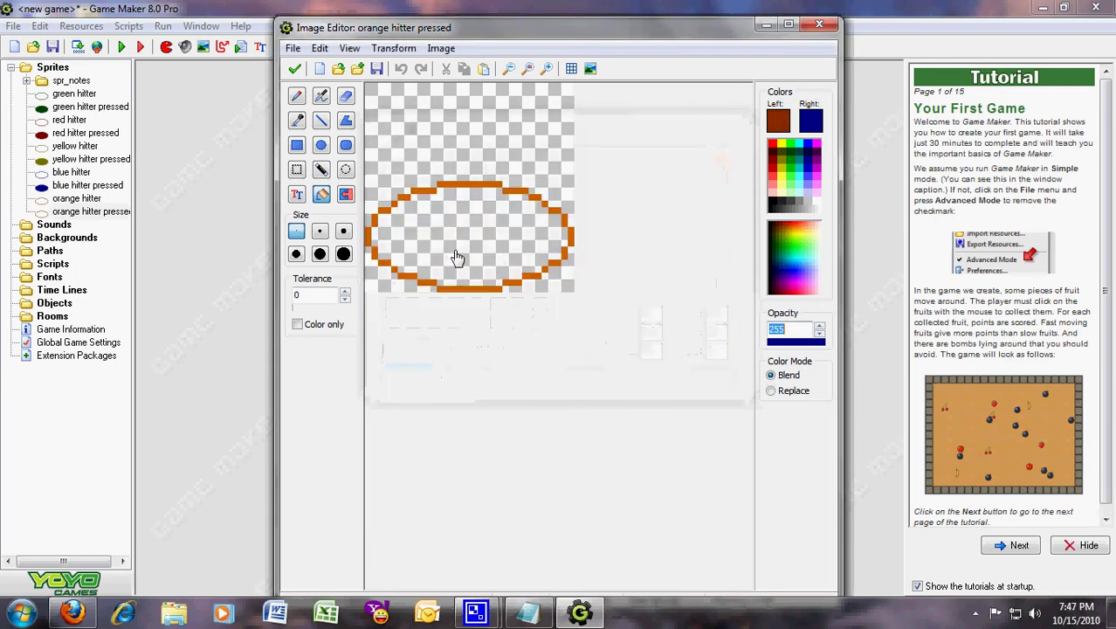
- Flood-fill the ellipse with the dark orange and save the sprite
{"action": "left_click", "coordinate": [456, 258]}
{"action": "left_click", "coordinate": [296, 69]}
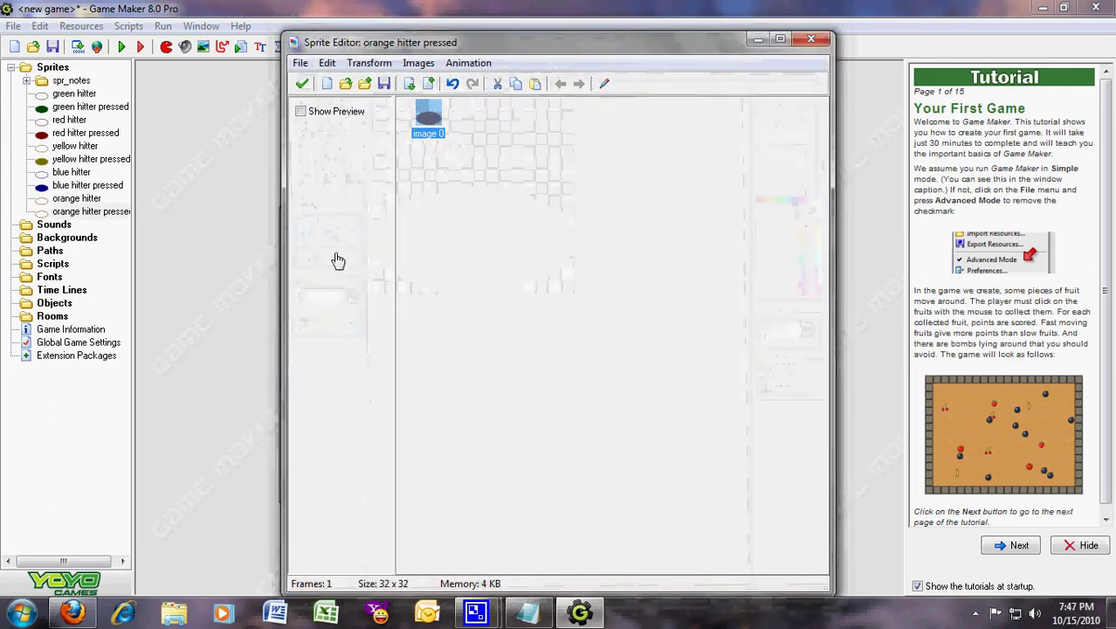
{"action": "left_click", "coordinate": [301, 83]}
{"action": "left_click", "coordinate": [360, 481]}
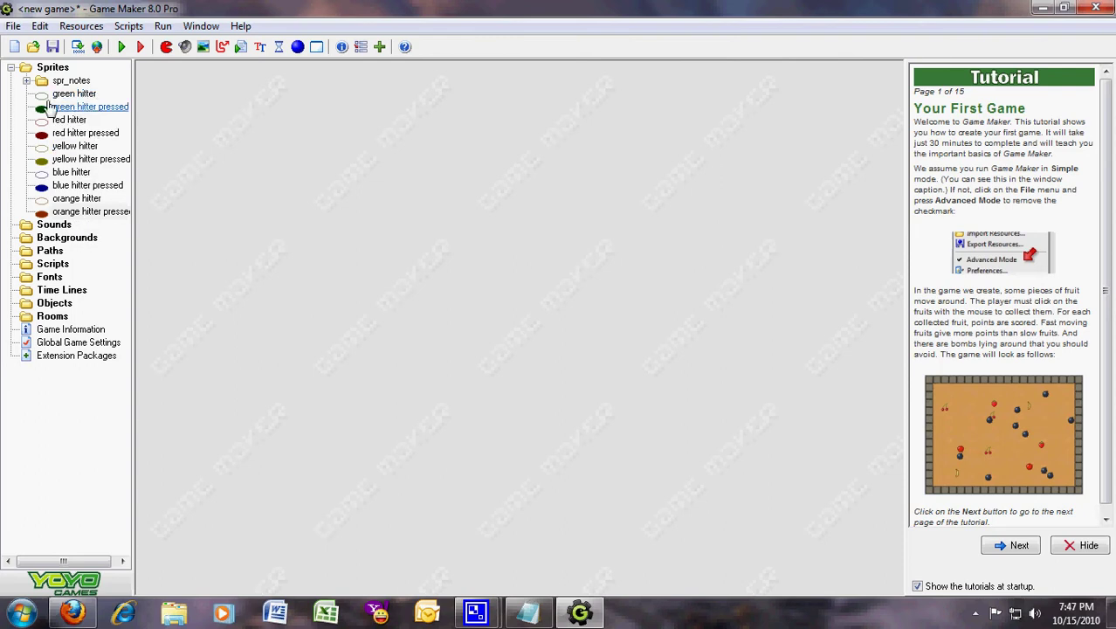
- Collapse the spr_notes and Sprites folders and hide the tutorial panel
{"action": "left_click", "coordinate": [26, 81]}
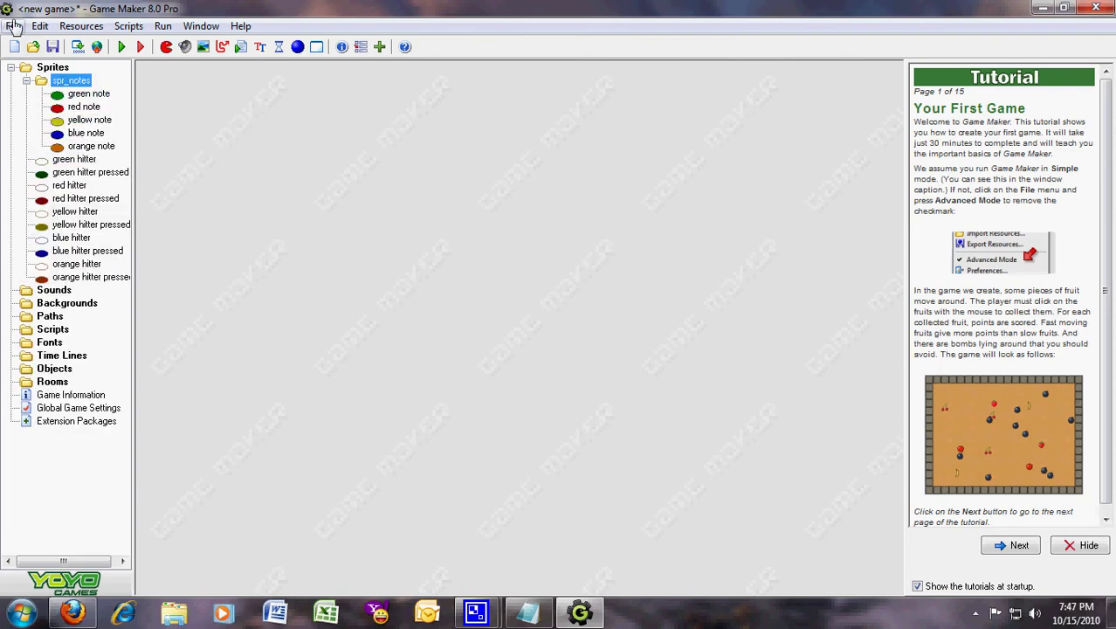
{"action": "left_click", "coordinate": [26, 80]}
{"action": "left_click", "coordinate": [11, 68]}
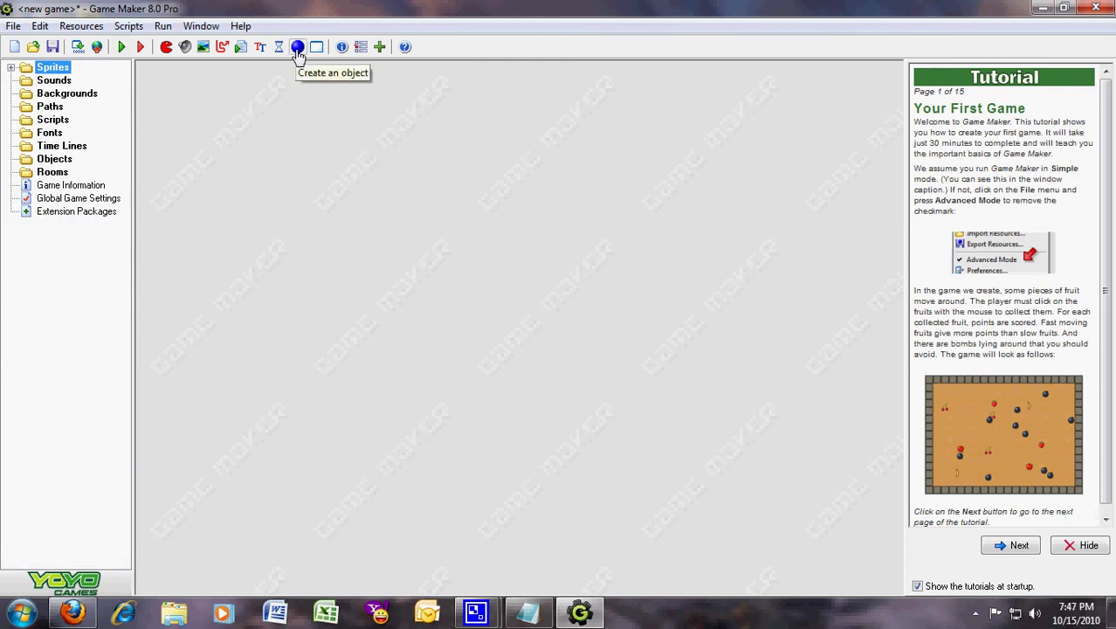
{"action": "left_click", "coordinate": [1085, 546]}
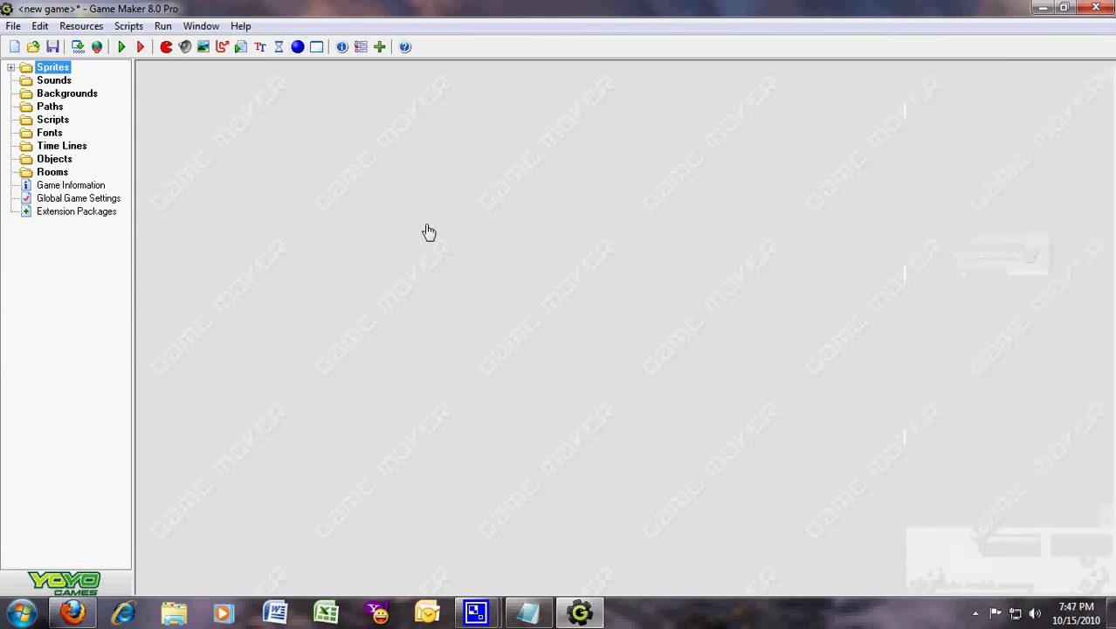
{"action": "left_click", "coordinate": [530, 573]}
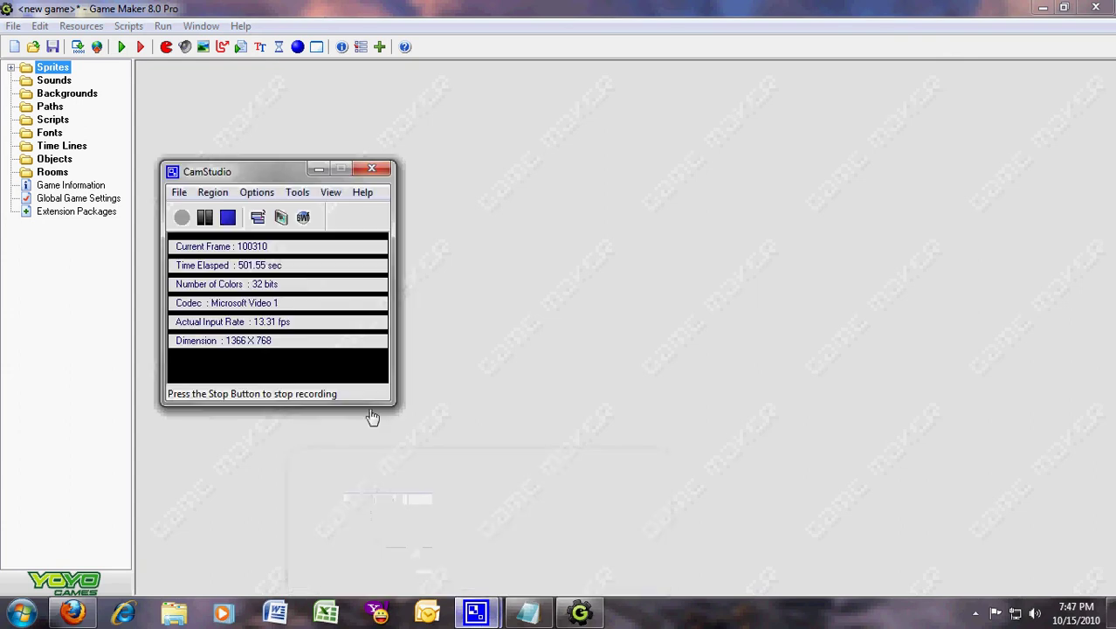
{"action": "left_click", "coordinate": [318, 169]}
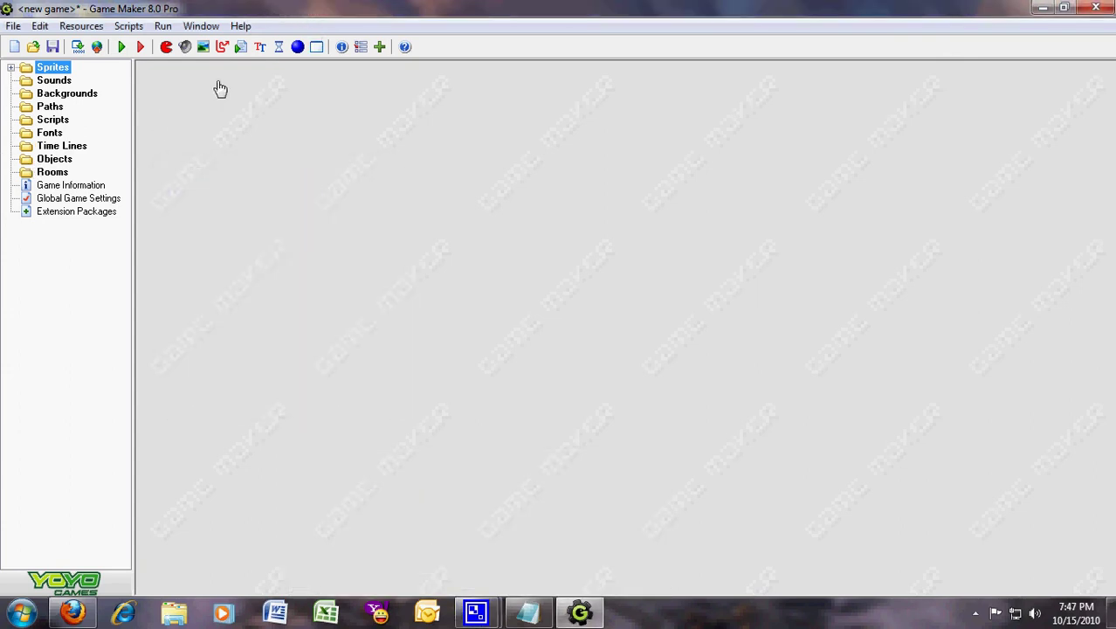
- Create a new object named obj_green note that uses the green note sprite
{"action": "left_click", "coordinate": [297, 47]}
{"action": "left_click", "coordinate": [424, 298]}
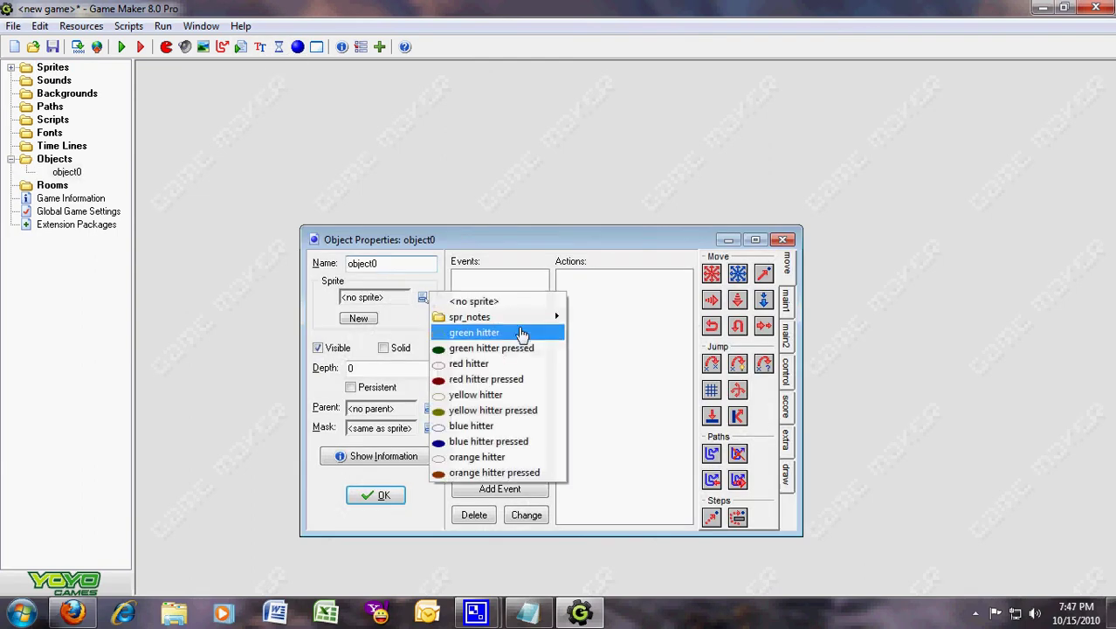
{"action": "mouse_move", "coordinate": [511, 317]}
{"action": "left_click", "coordinate": [611, 317]}
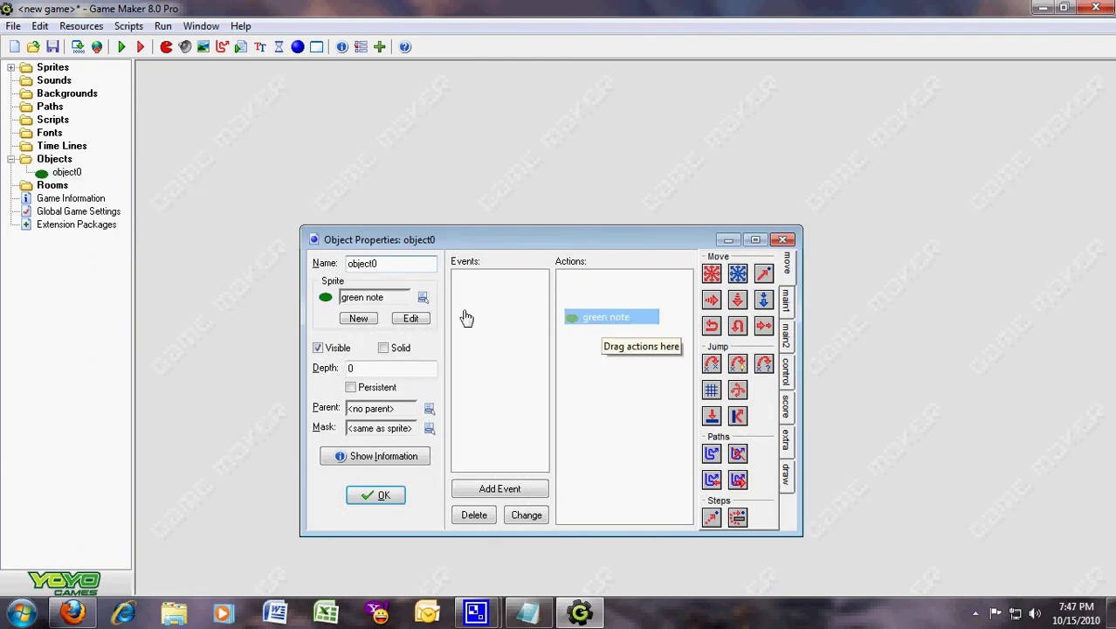
{"action": "double_click", "coordinate": [391, 264]}
{"action": "type", "text": "ob"}
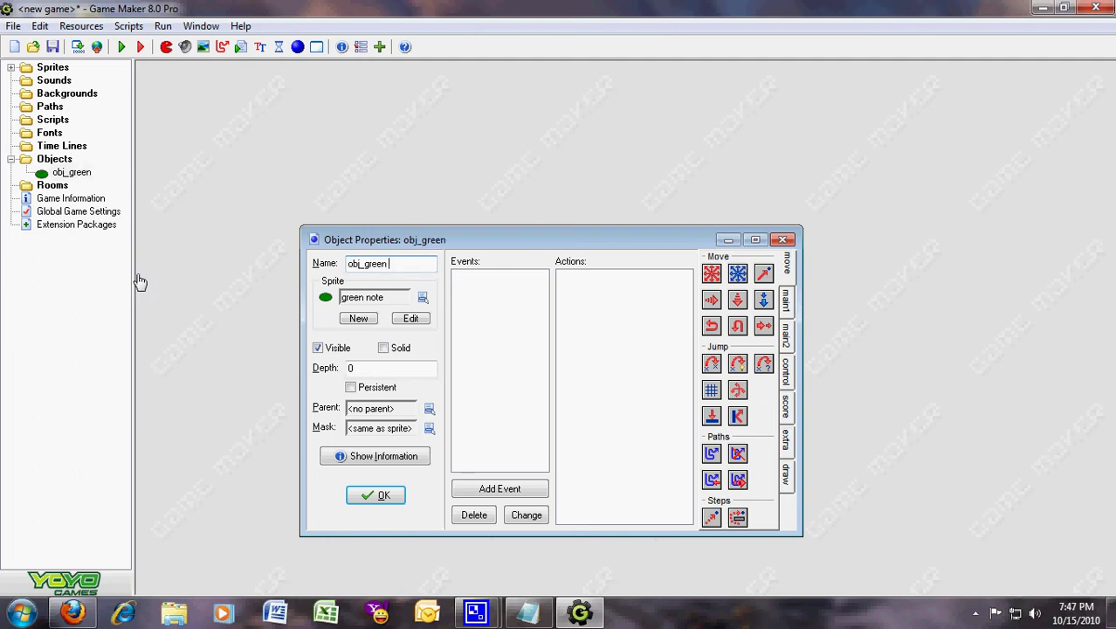
{"action": "left_click", "coordinate": [423, 297]}
{"action": "left_click", "coordinate": [461, 268]}
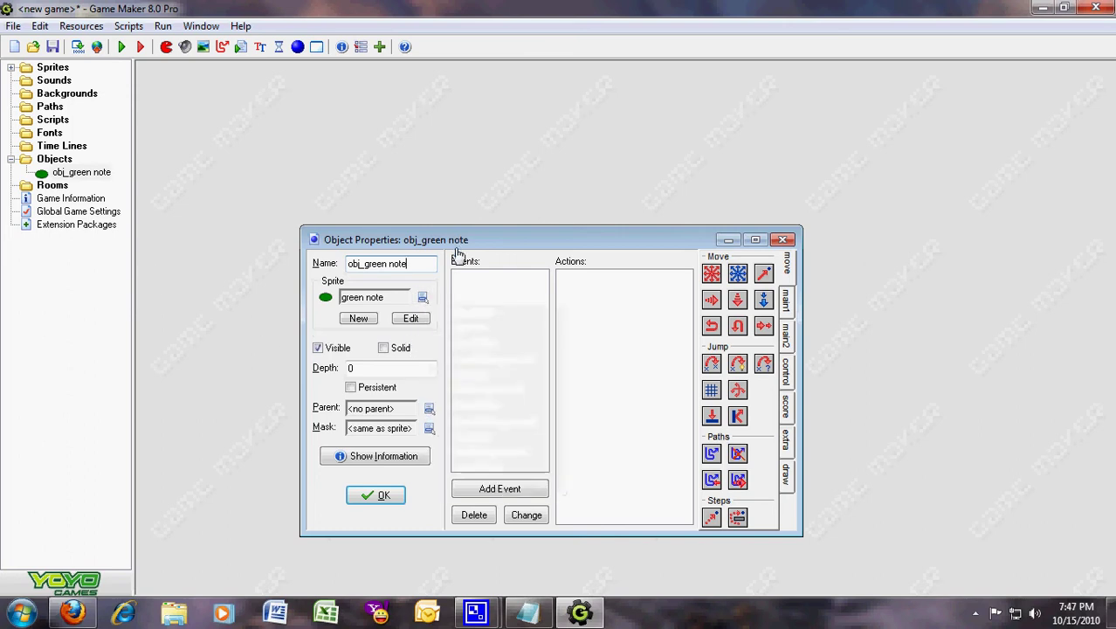
- Add a Create event with a Speed Vertical action set to 6
{"action": "left_click", "coordinate": [502, 489]}
{"action": "left_click", "coordinate": [463, 241]}
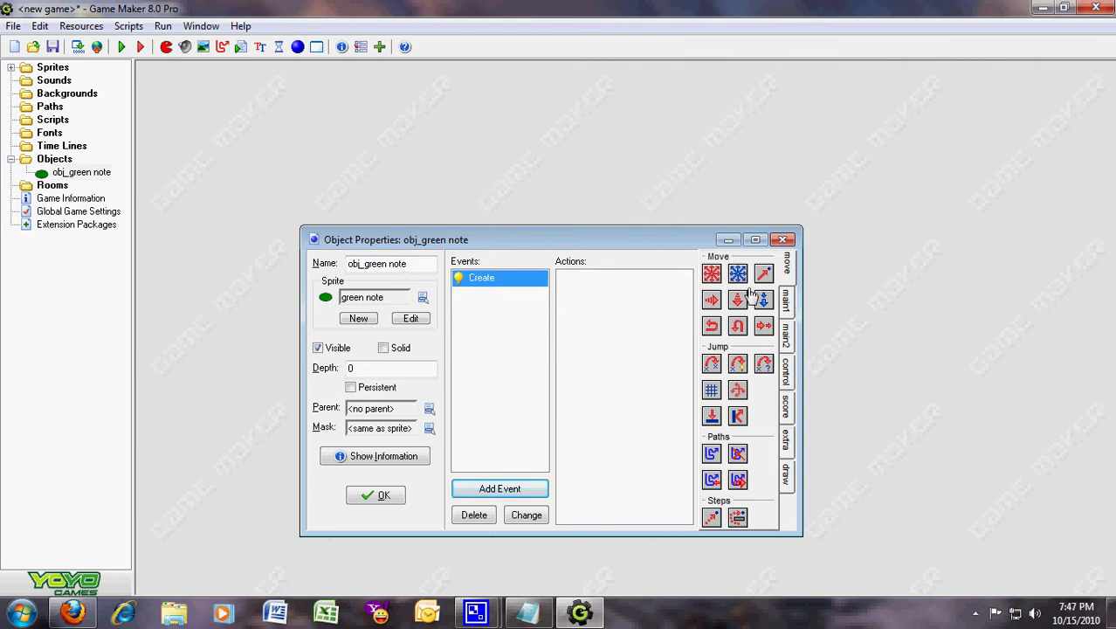
{"action": "left_click_drag", "start_coordinate": [738, 302], "coordinate": [663, 315]}
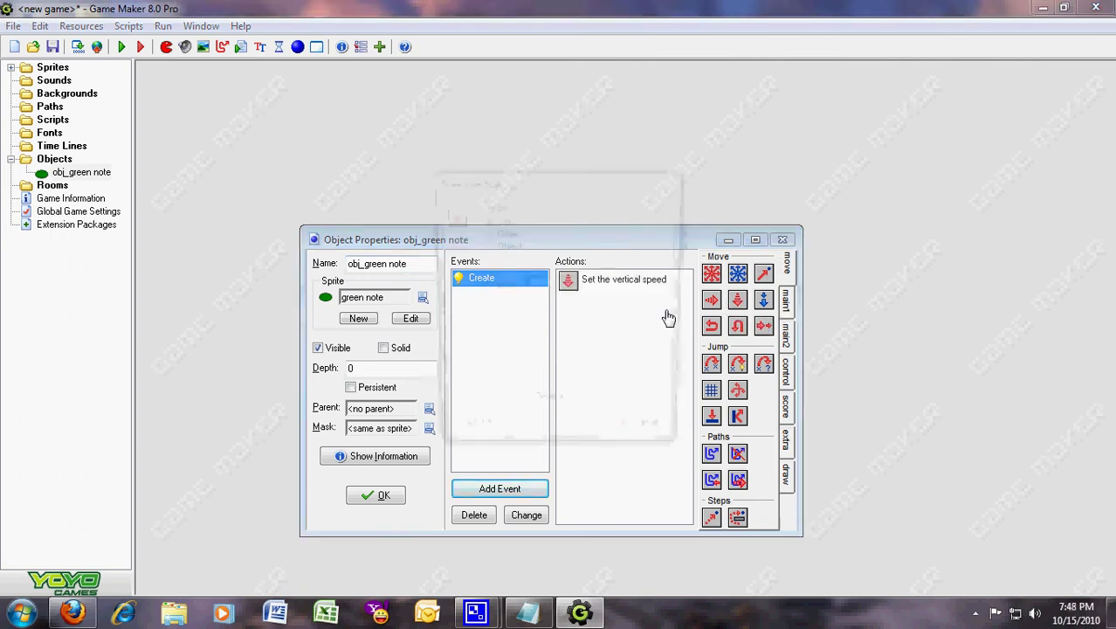
{"action": "type", "text": "6"}
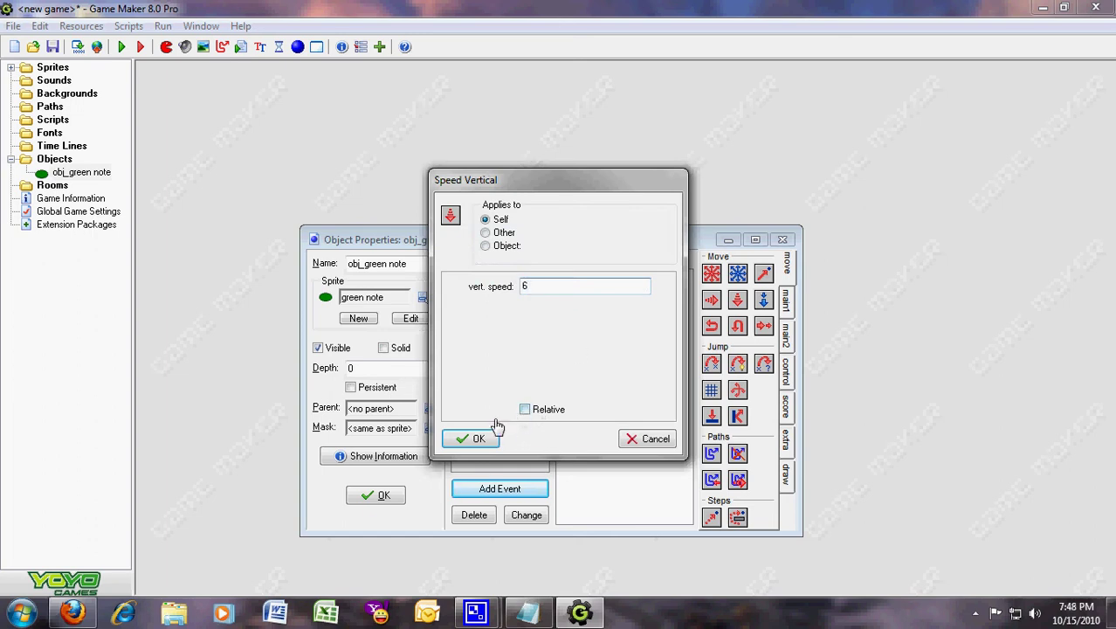
{"action": "left_click", "coordinate": [472, 440]}
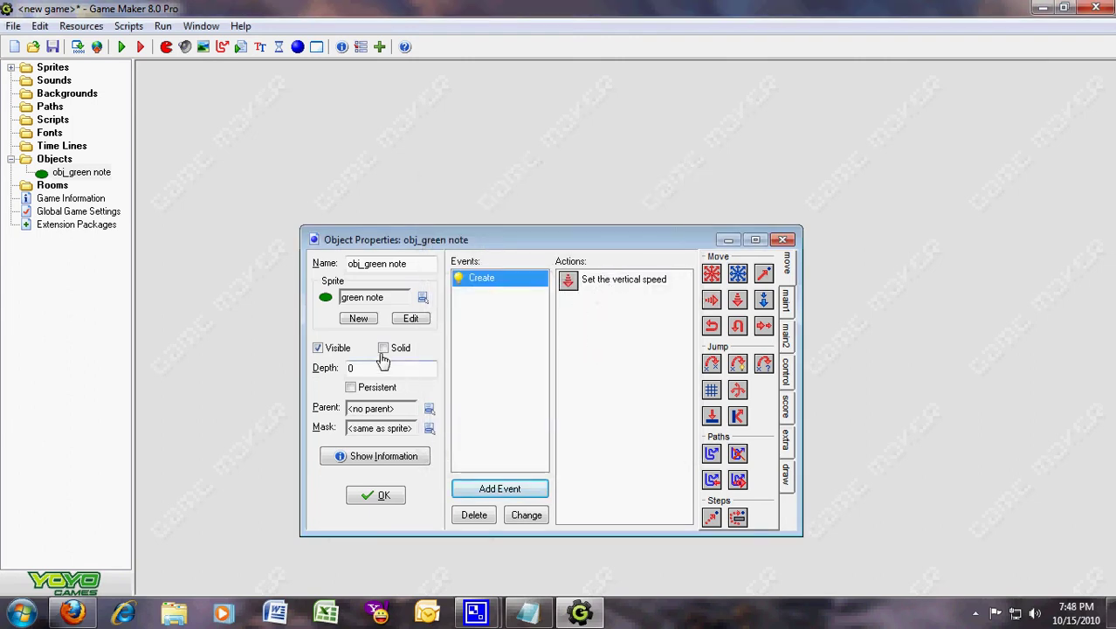
- Close obj_green note, then duplicate it as obj_red note using the red note sprite
{"action": "left_click", "coordinate": [379, 503]}
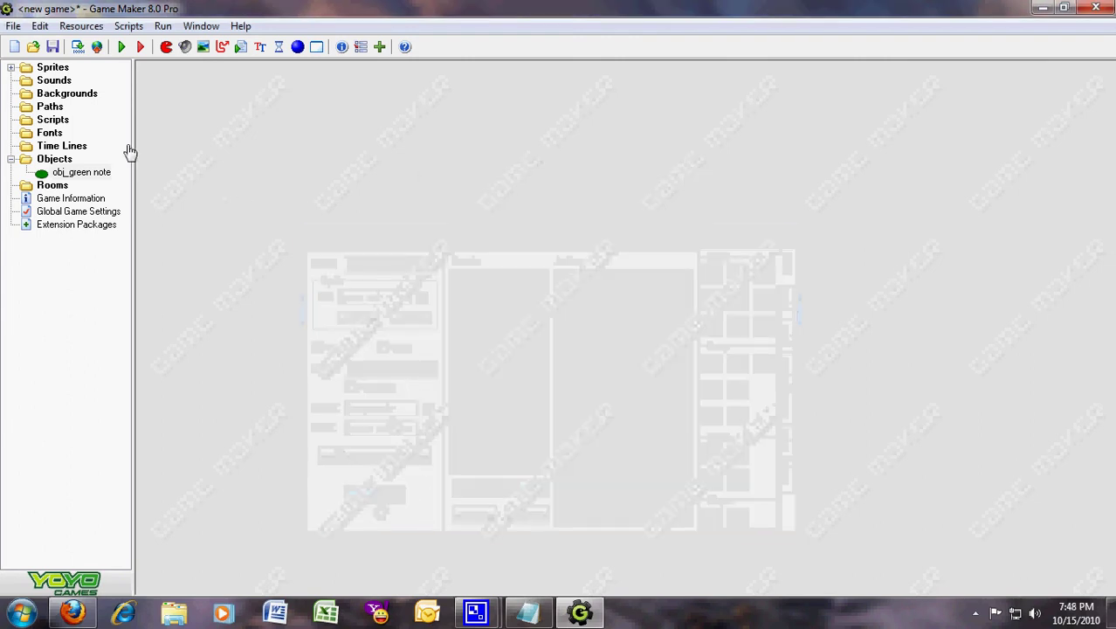
{"action": "right_click", "coordinate": [54, 174]}
{"action": "left_click", "coordinate": [103, 198]}
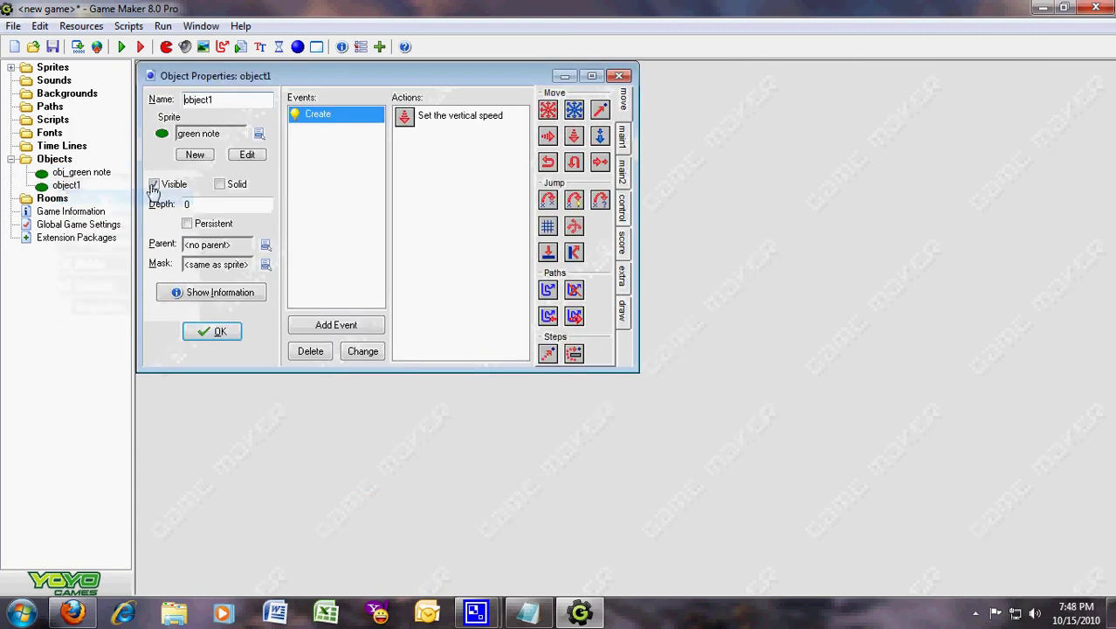
{"action": "type", "text": "obj"}
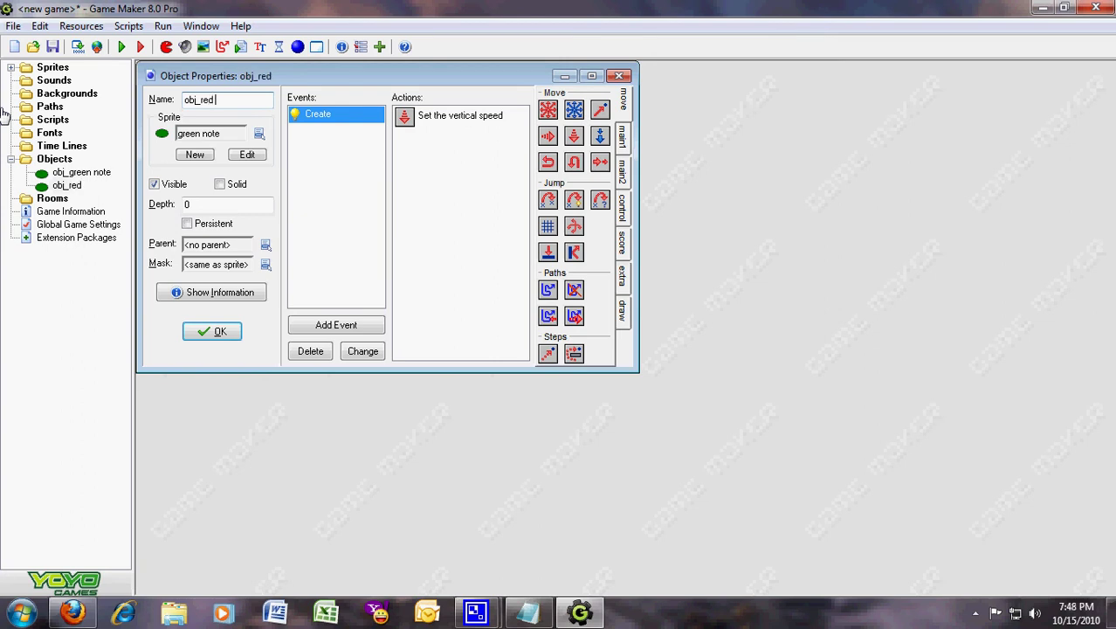
{"action": "left_click", "coordinate": [260, 133]}
{"action": "mouse_move", "coordinate": [319, 158]}
{"action": "left_click", "coordinate": [428, 178]}
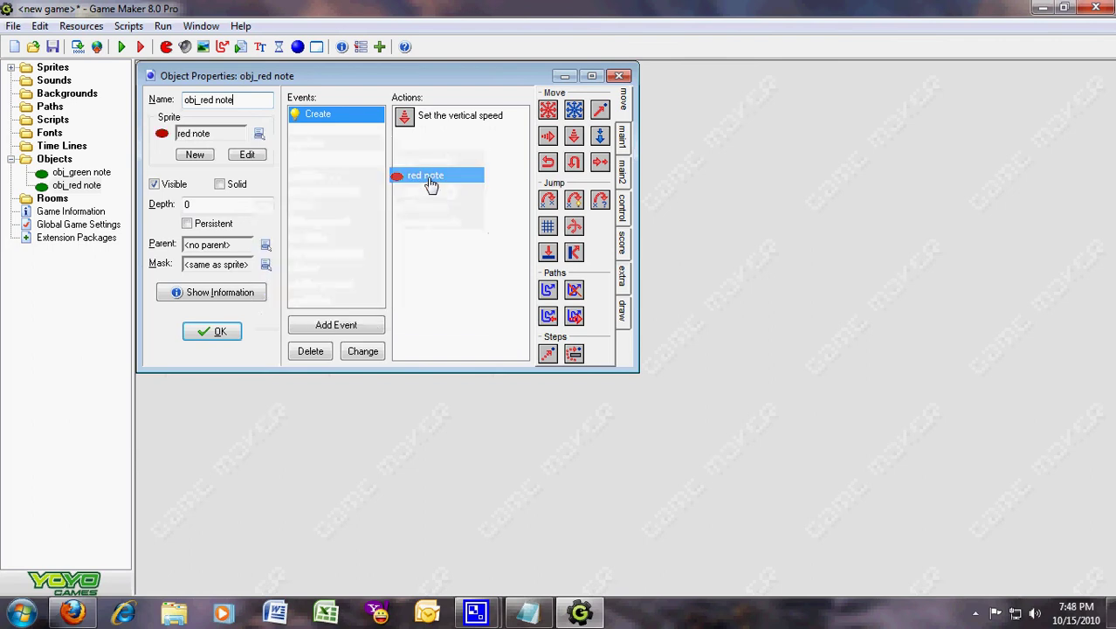
{"action": "left_click", "coordinate": [229, 332]}
- Duplicate obj_red note as obj_yellow note using the yellow note sprite
{"action": "right_click", "coordinate": [90, 197]}
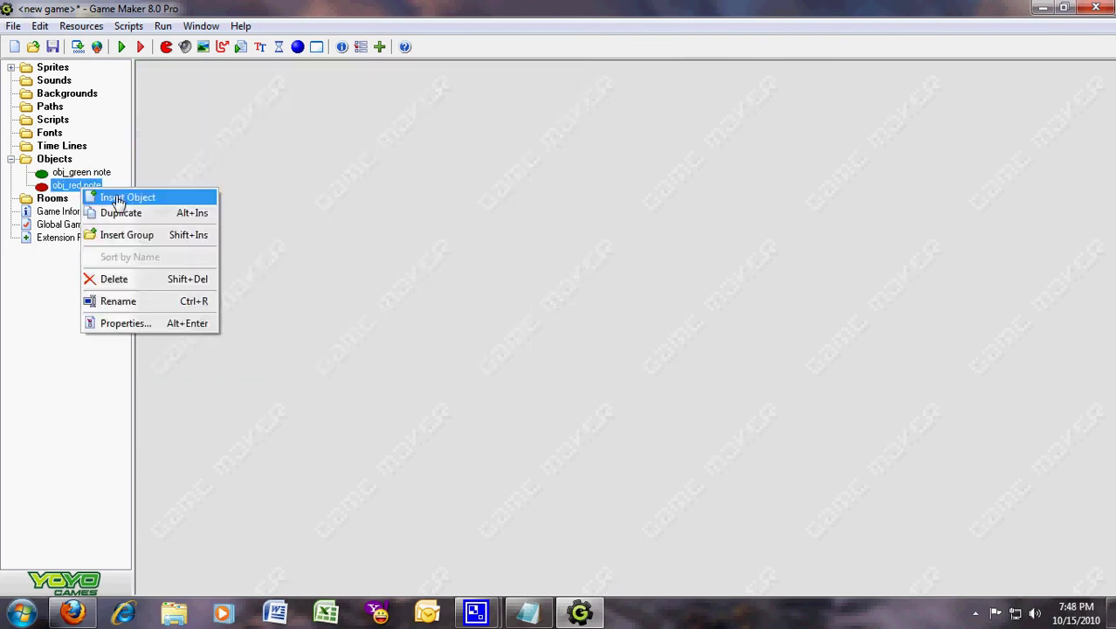
{"action": "left_click", "coordinate": [144, 214]}
{"action": "left_click", "coordinate": [279, 159]}
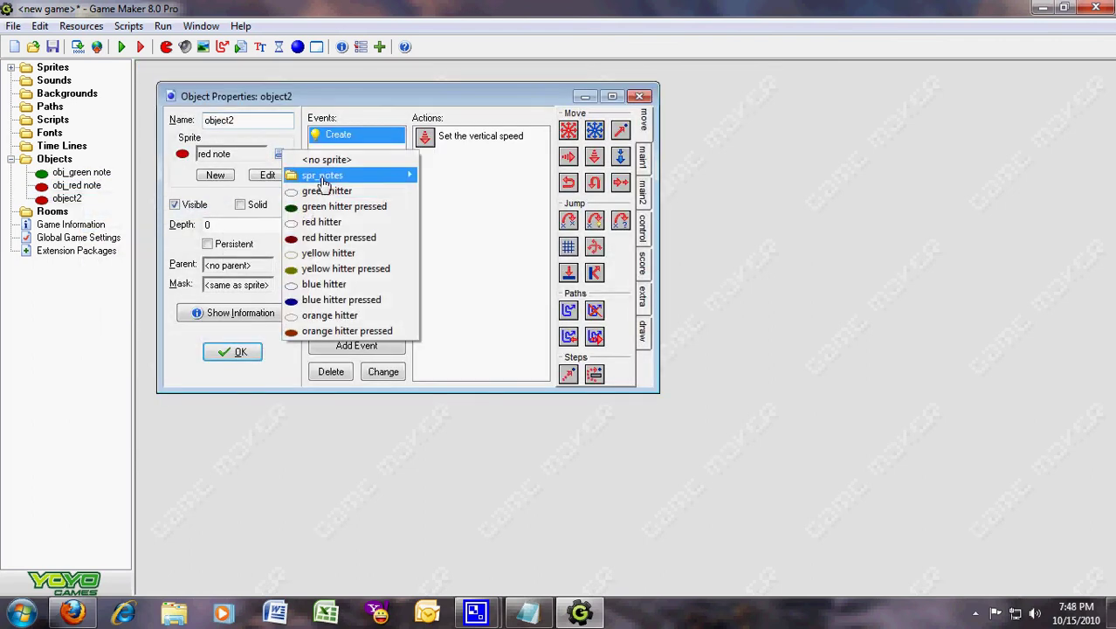
{"action": "mouse_move", "coordinate": [323, 174]}
{"action": "left_click", "coordinate": [461, 207]}
{"action": "double_click", "coordinate": [281, 125]}
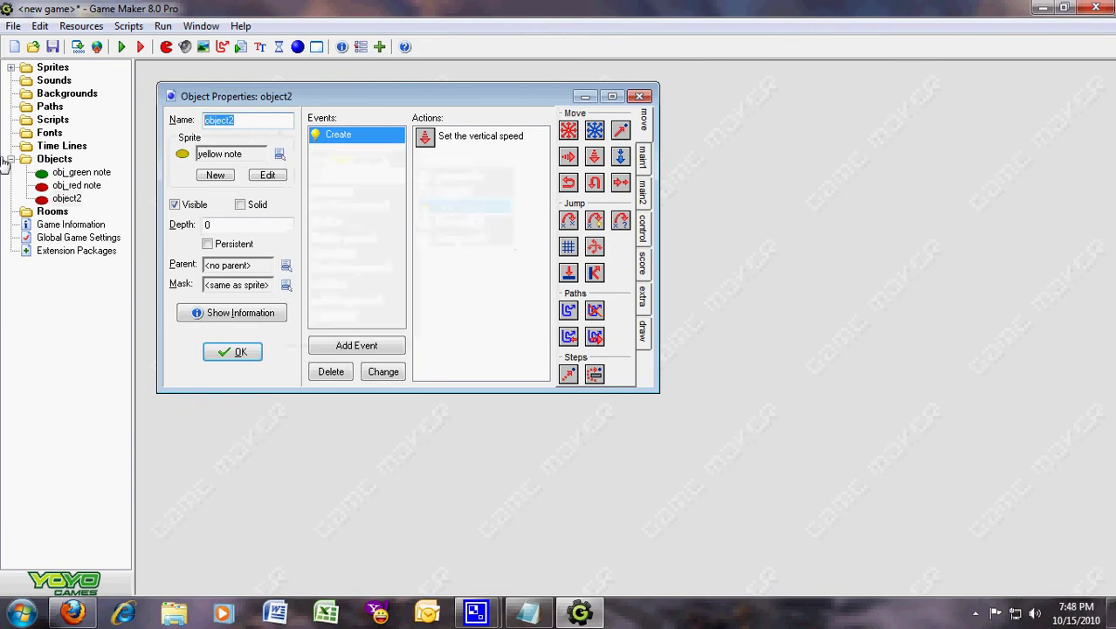
{"action": "type", "text": "ob"}
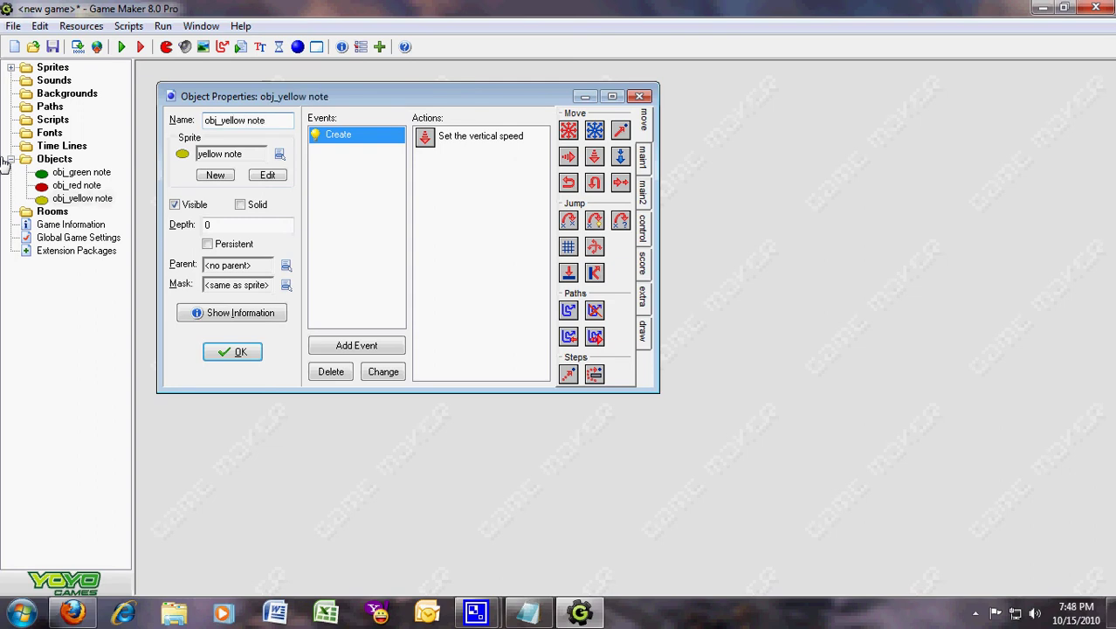
{"action": "key", "text": "Return"}
- Duplicate obj_yellow note as obj_blue note using the blue note sprite
{"action": "right_click", "coordinate": [100, 199]}
{"action": "left_click", "coordinate": [133, 222]}
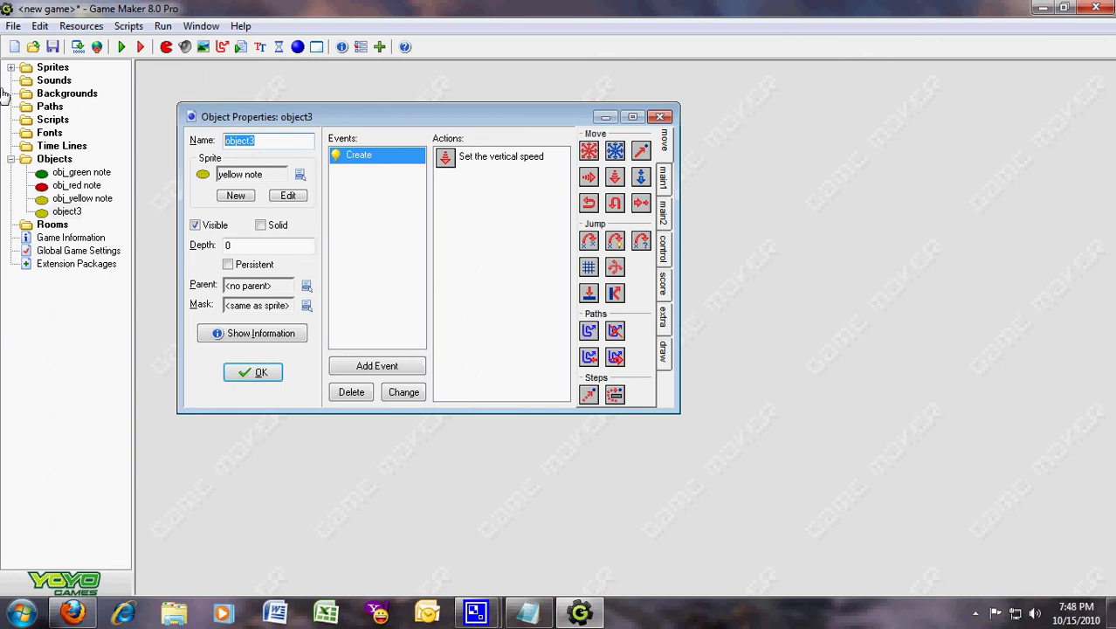
{"action": "type", "text": "blue note"}
{"action": "key", "text": "Left"}
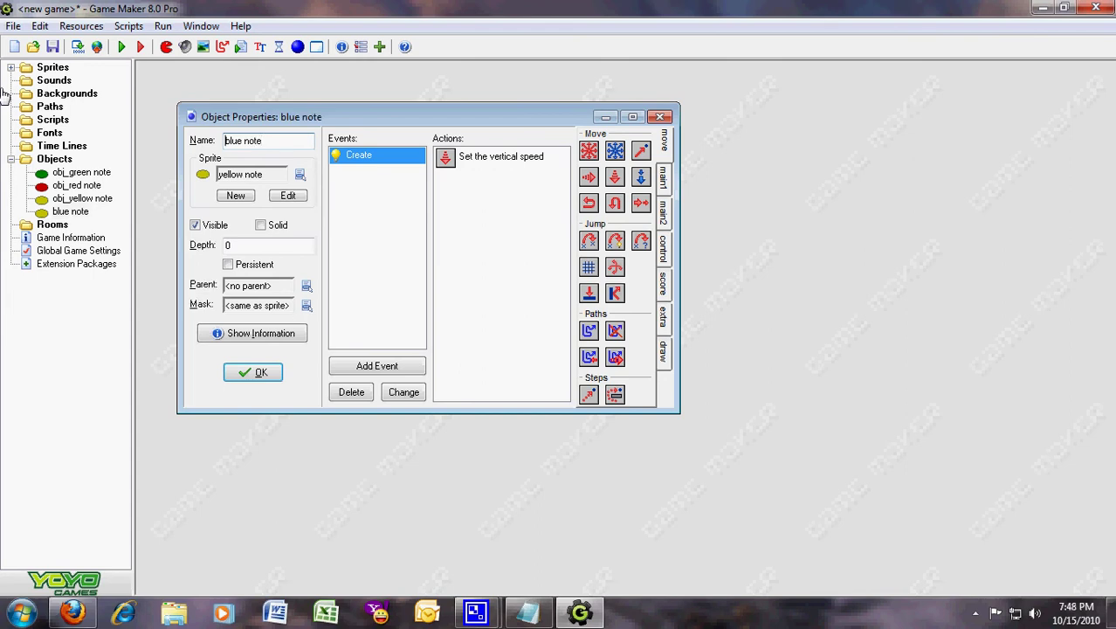
{"action": "key", "text": "Home"}
{"action": "type", "text": "obj_"}
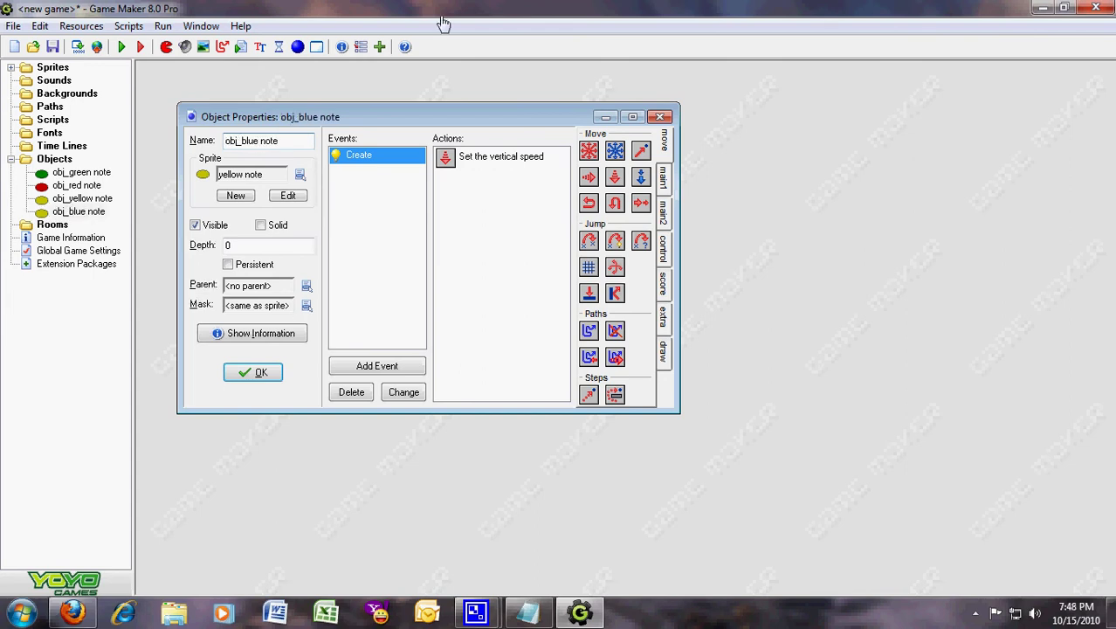
{"action": "left_click", "coordinate": [299, 174]}
{"action": "mouse_move", "coordinate": [430, 209]}
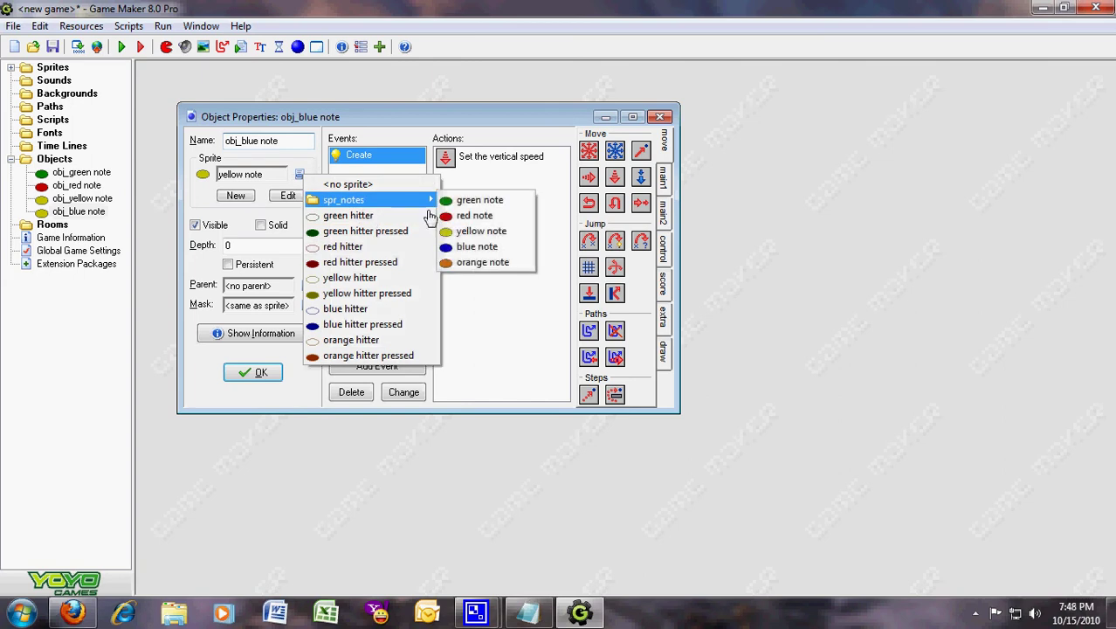
{"action": "left_click", "coordinate": [477, 248]}
{"action": "left_click", "coordinate": [252, 372]}
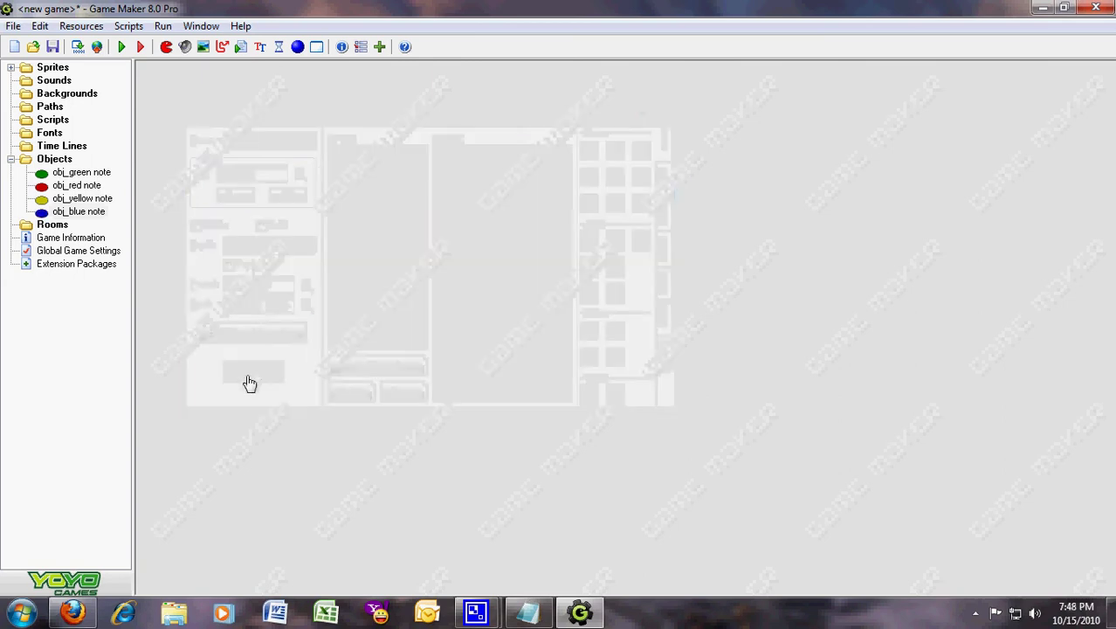
- Duplicate obj_blue note as obj_orange note using the orange note sprite
{"action": "right_click", "coordinate": [54, 158]}
{"action": "right_click", "coordinate": [69, 212]}
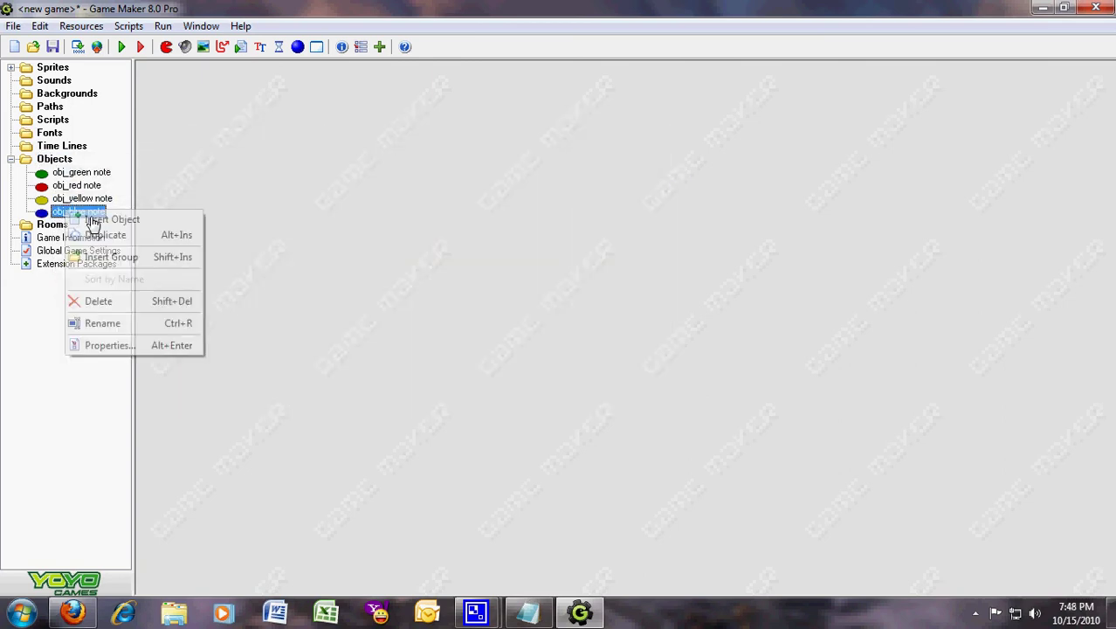
{"action": "left_click", "coordinate": [105, 235]}
{"action": "left_click", "coordinate": [321, 194]}
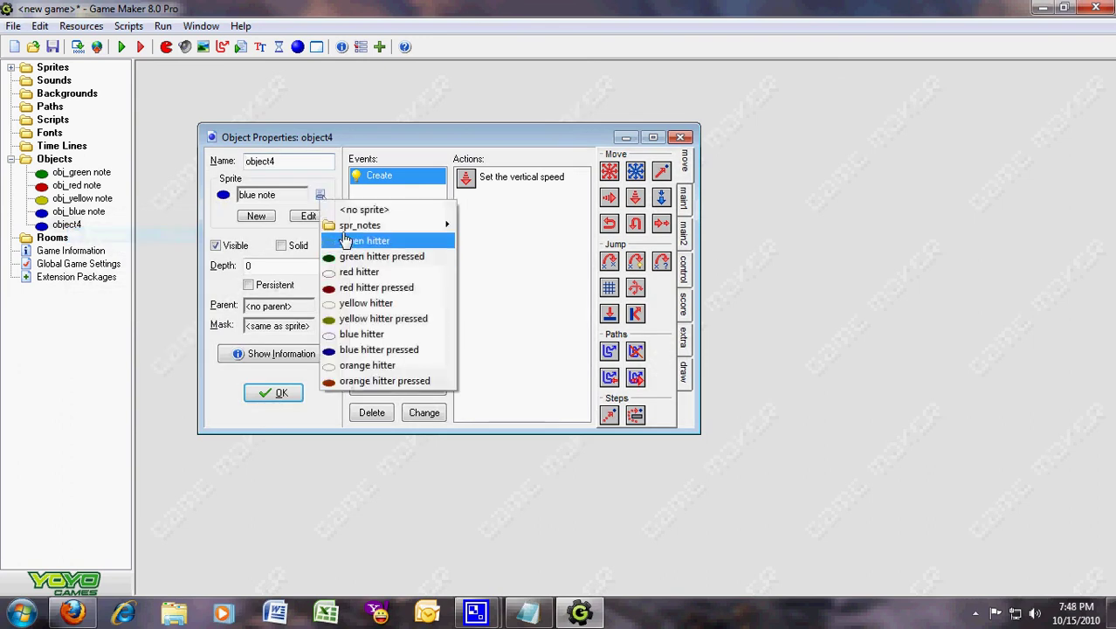
{"action": "mouse_move", "coordinate": [360, 225]}
{"action": "left_click", "coordinate": [498, 288]}
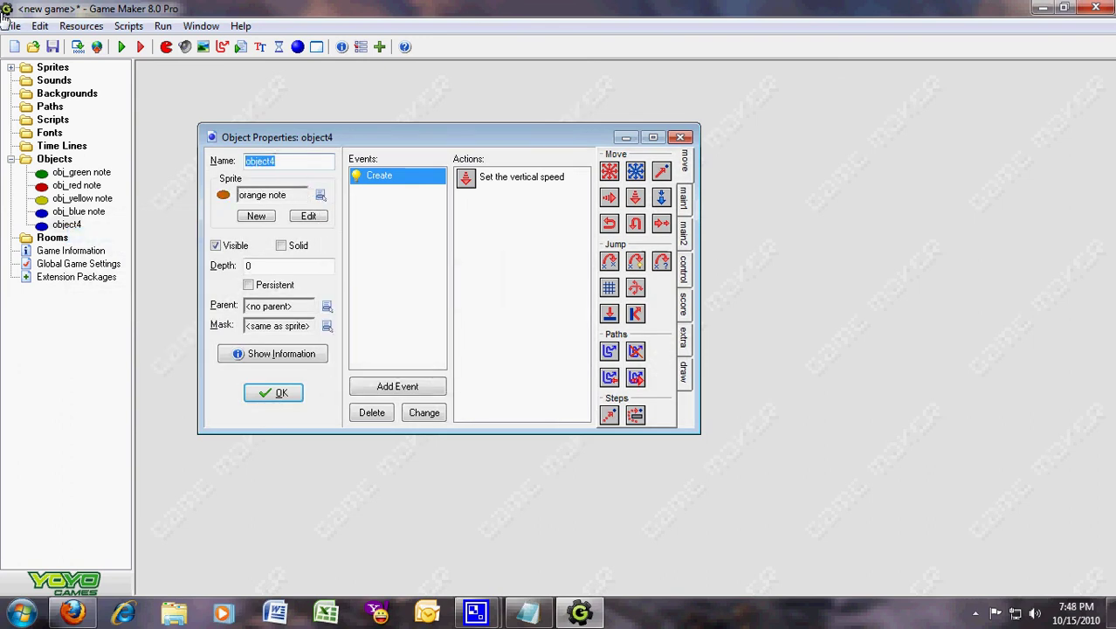
{"action": "type", "text": "orange"}
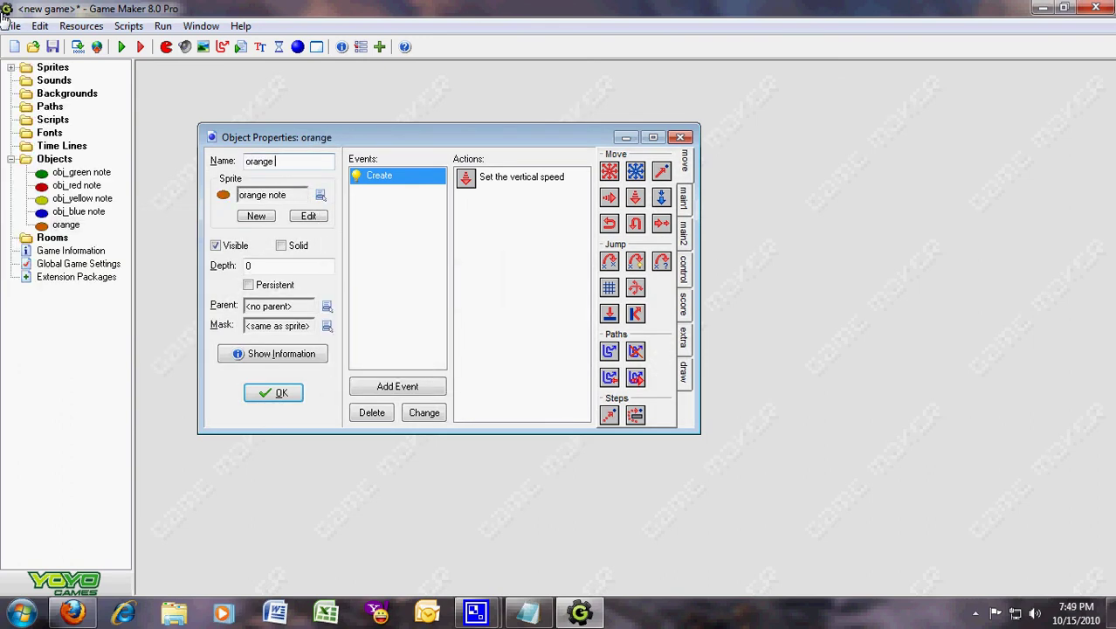
{"action": "key", "text": "Left"}
{"action": "key", "text": "Left"}
{"action": "type", "text": "obj_"}
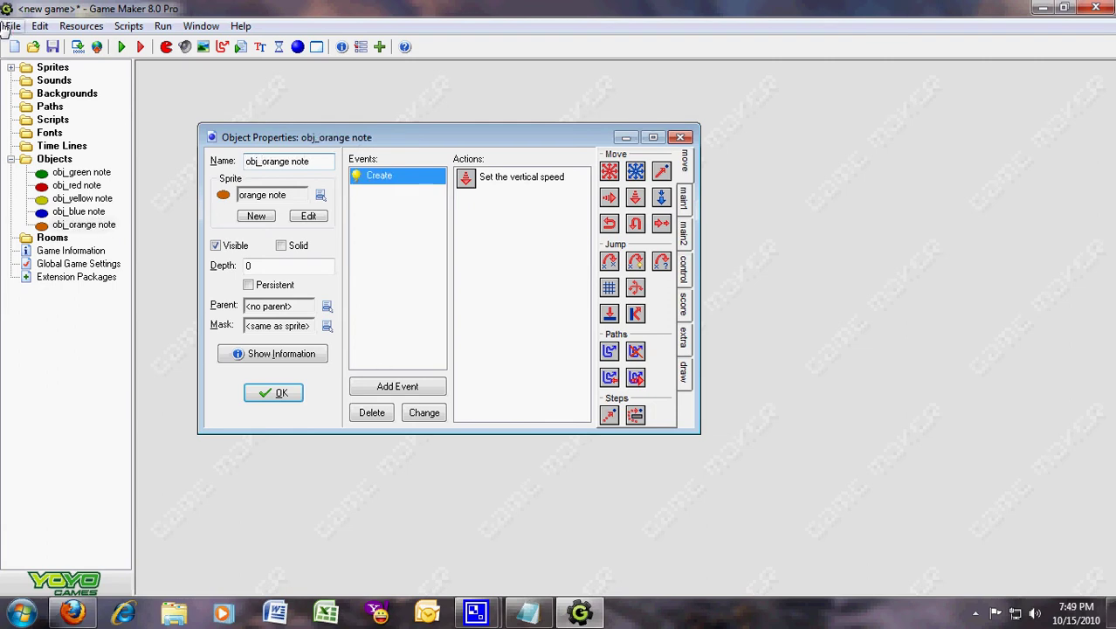
{"action": "left_click", "coordinate": [276, 393]}
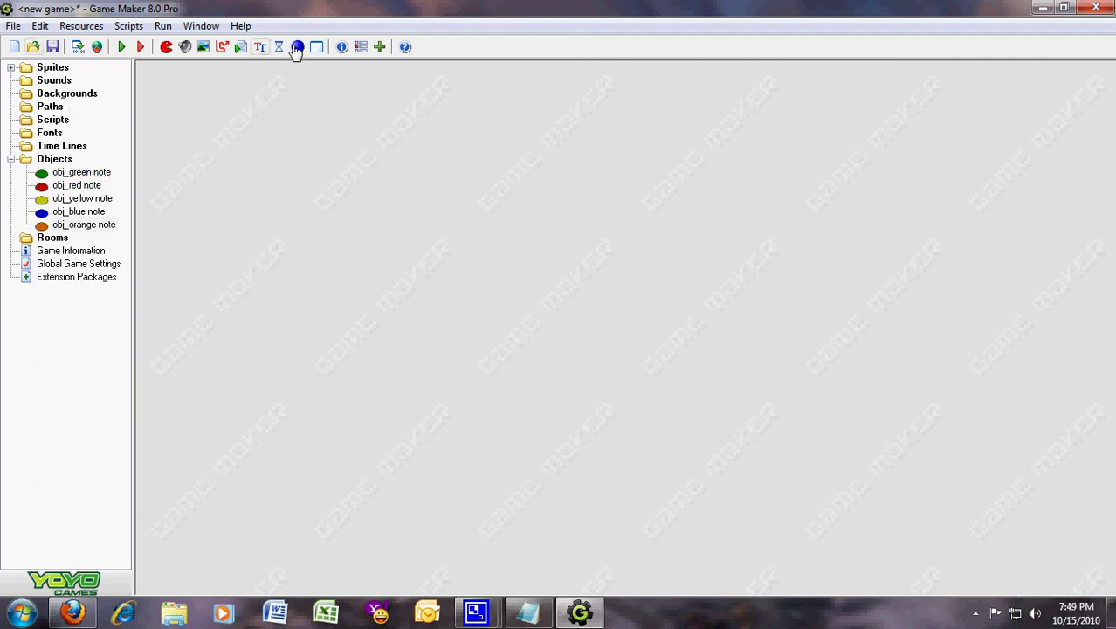
- Create a new object with the green hitter sprite and begin naming it 'gr'
{"action": "left_click", "coordinate": [297, 47]}
{"action": "left_click", "coordinate": [341, 215]}
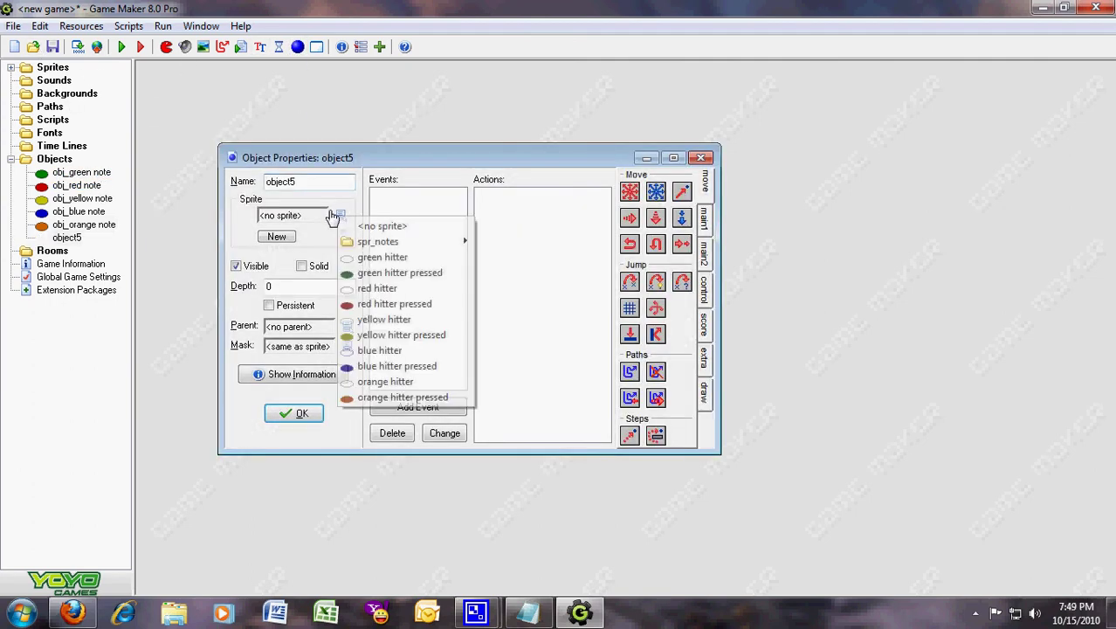
{"action": "left_click", "coordinate": [407, 259]}
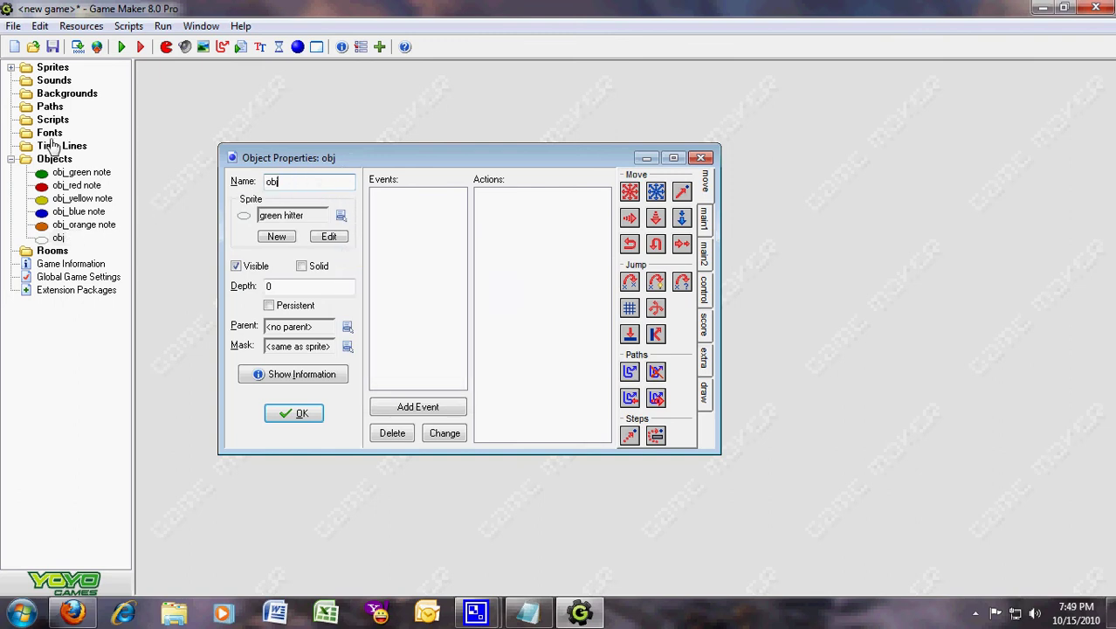
{"action": "type", "text": "green hitter"}
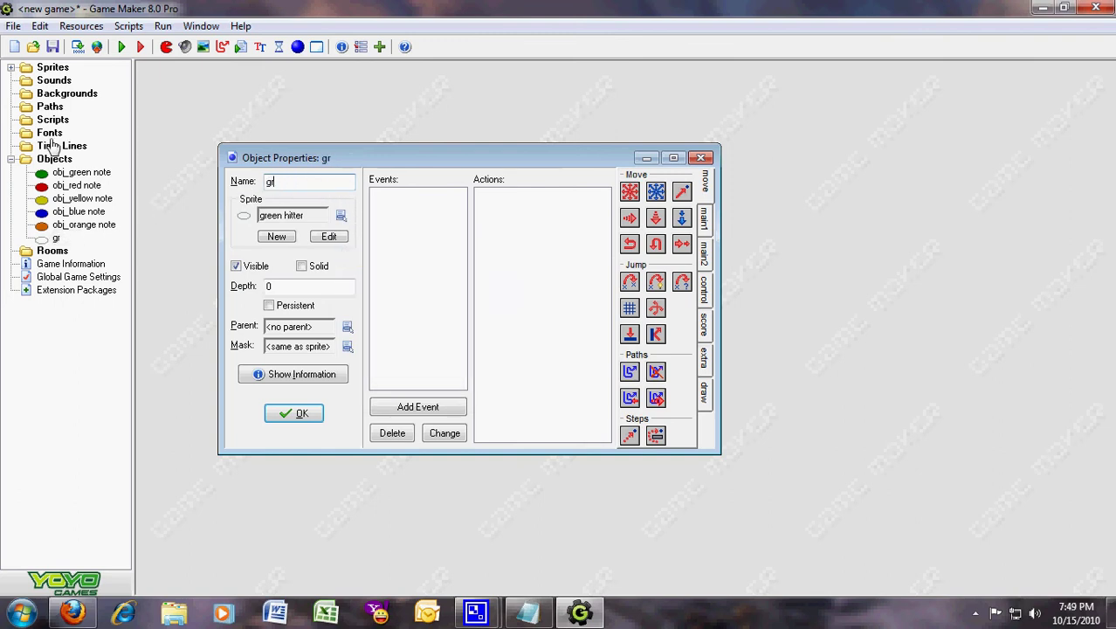
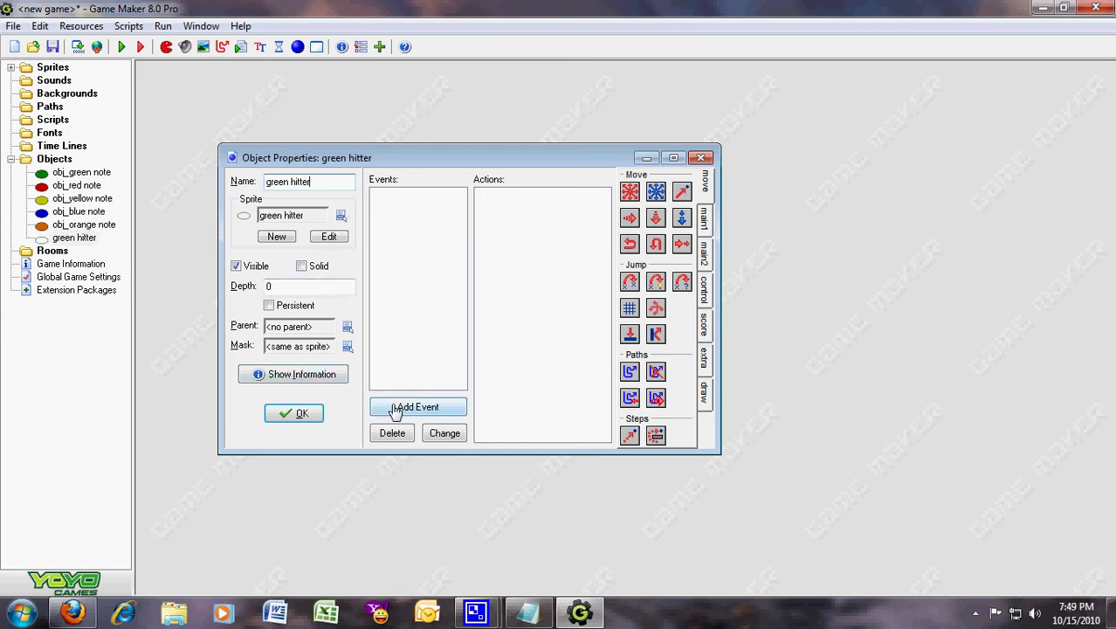
- Duplicate the green hitter object, rename the copy to red hitter, and assign the red hitter sprite
{"action": "left_click", "coordinate": [297, 413]}
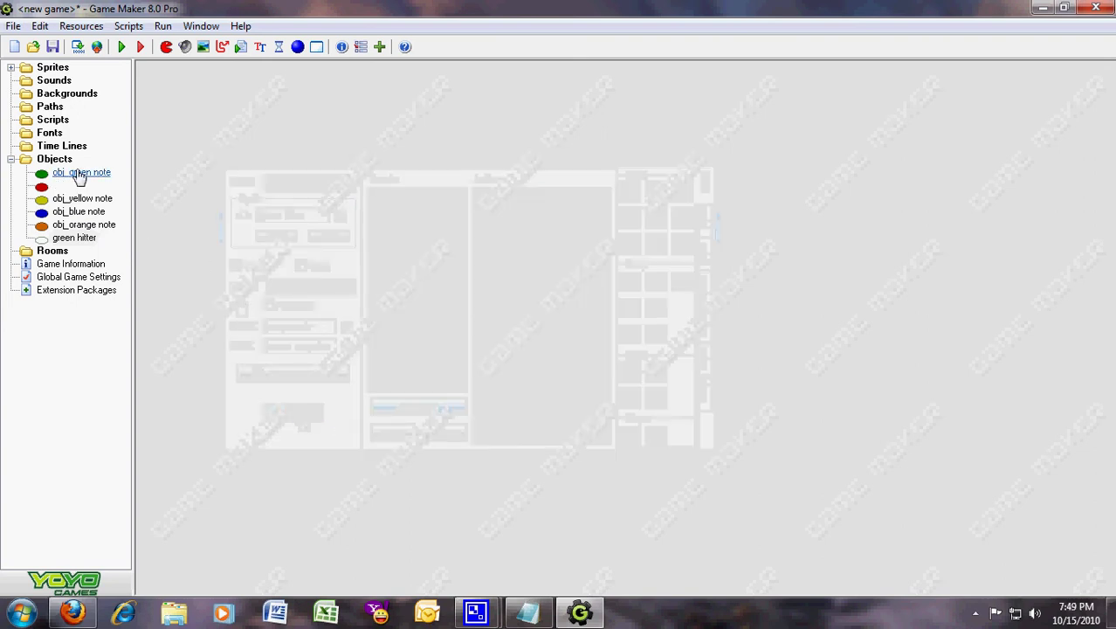
{"action": "right_click", "coordinate": [82, 242]}
{"action": "left_click", "coordinate": [140, 276]}
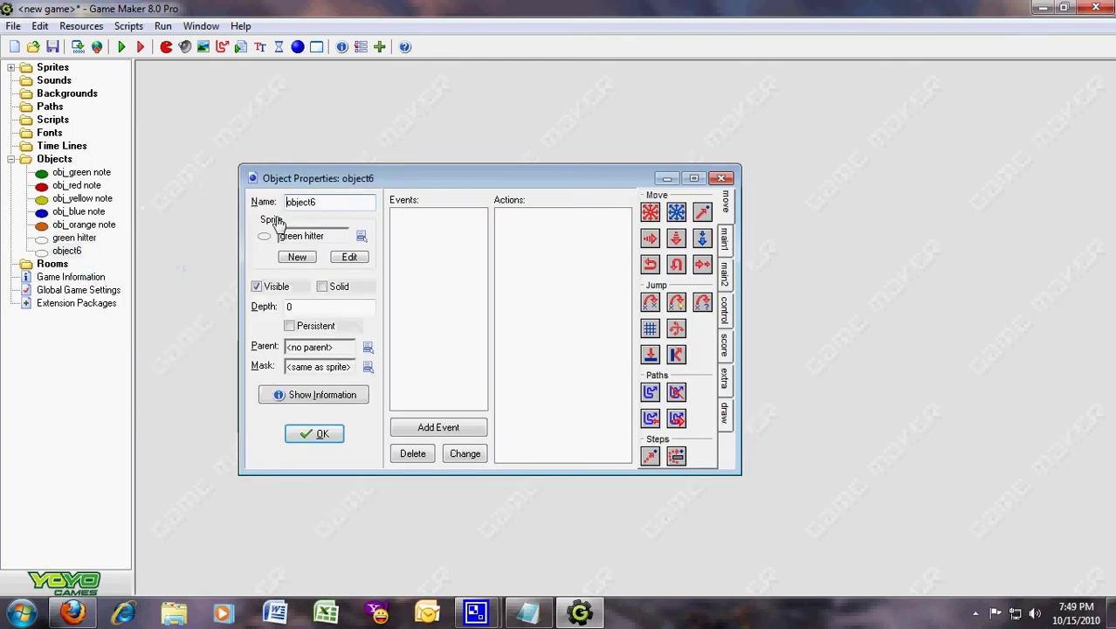
{"action": "double_click", "coordinate": [345, 201]}
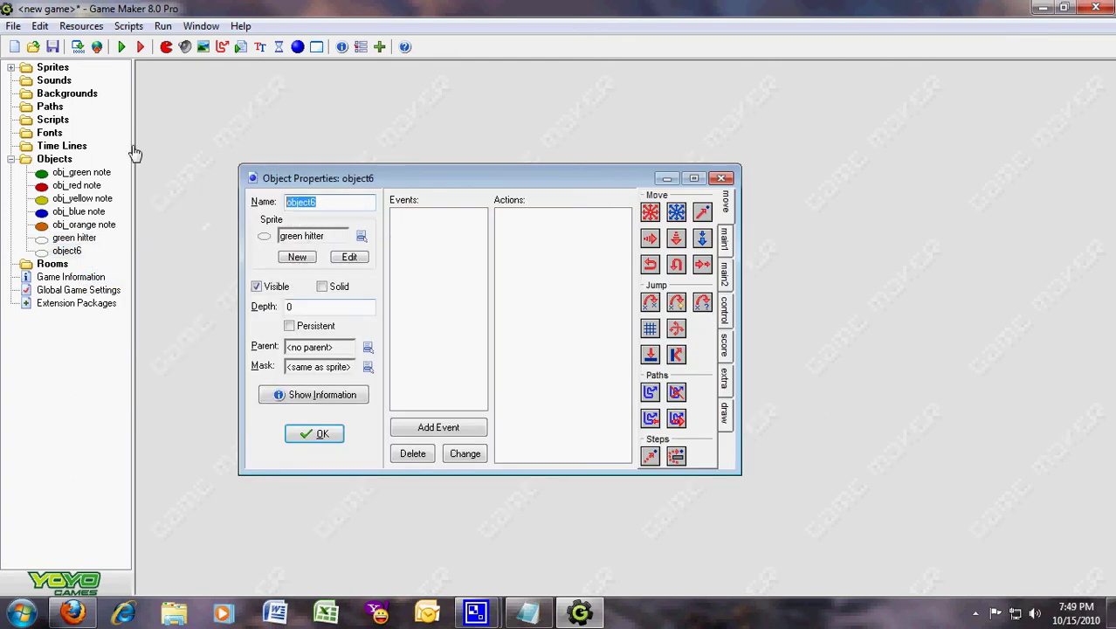
{"action": "type", "text": "red hitter"}
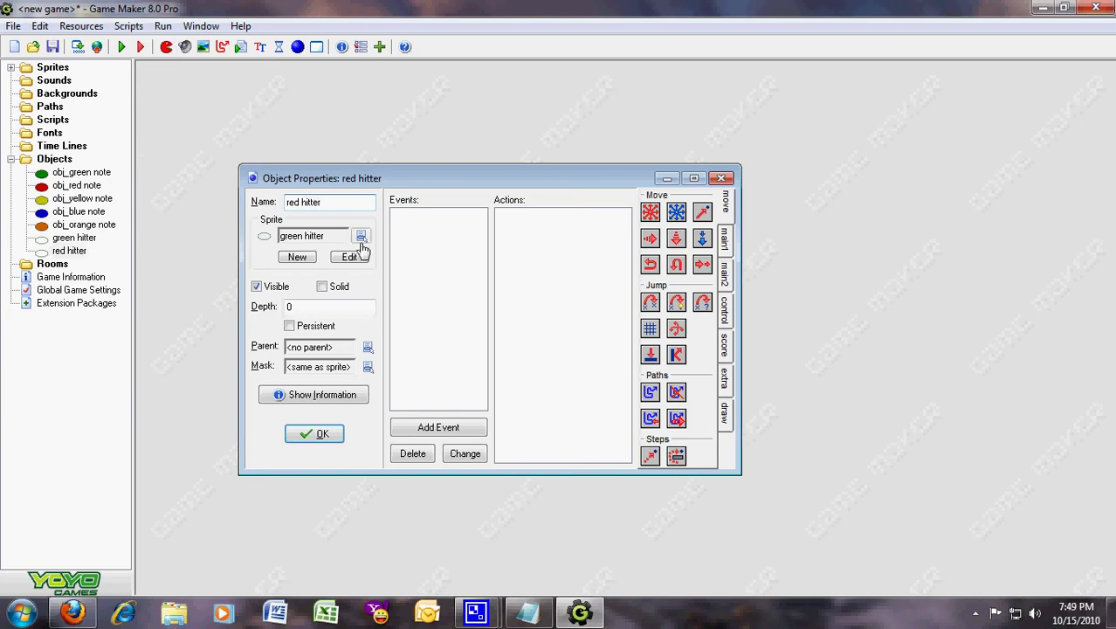
{"action": "left_click", "coordinate": [361, 236]}
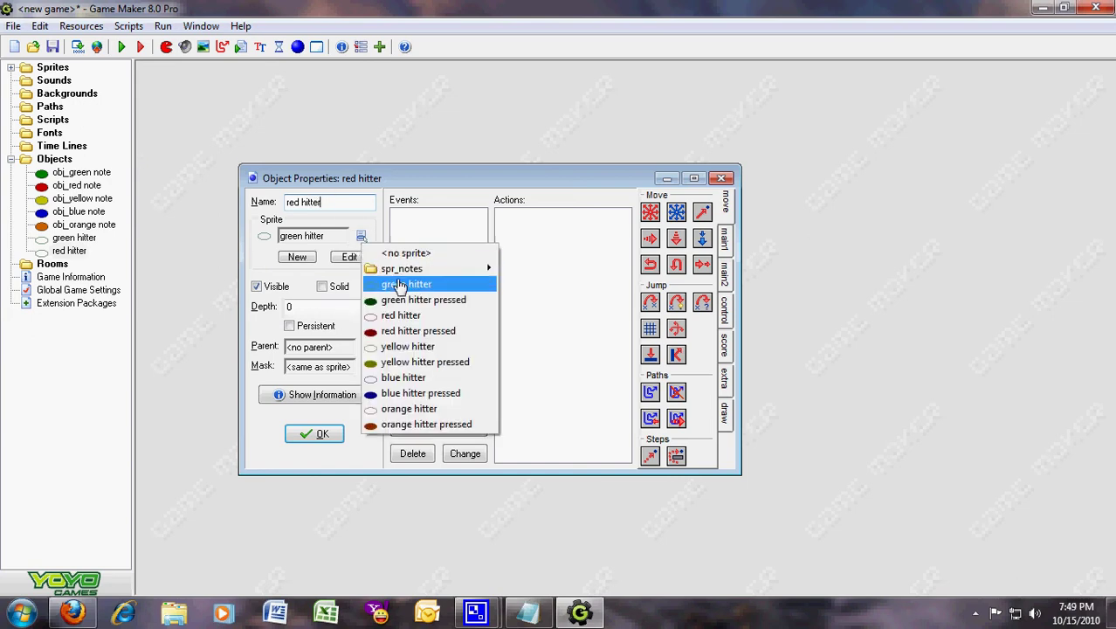
{"action": "left_click", "coordinate": [428, 316]}
{"action": "mouse_move", "coordinate": [476, 612]}
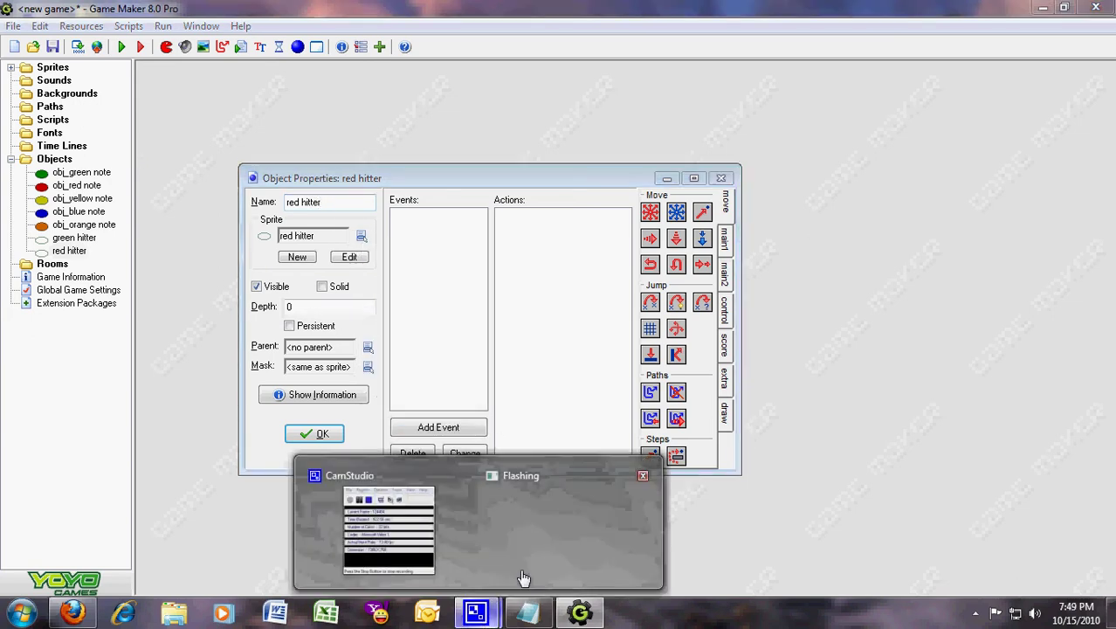
{"action": "left_click", "coordinate": [402, 551]}
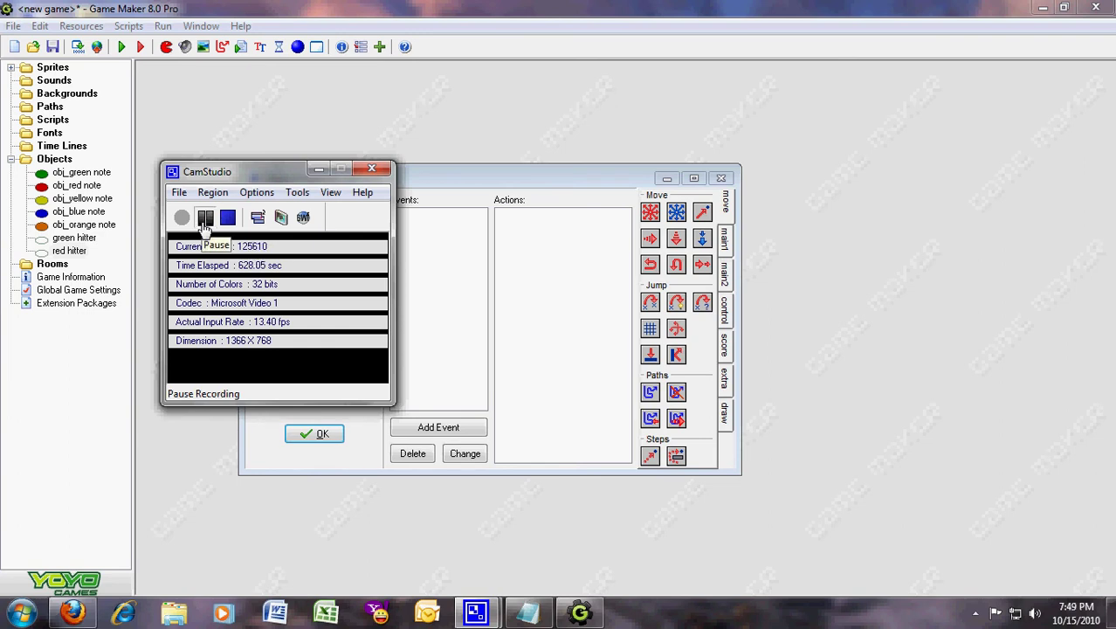
{"action": "left_click", "coordinate": [206, 224]}
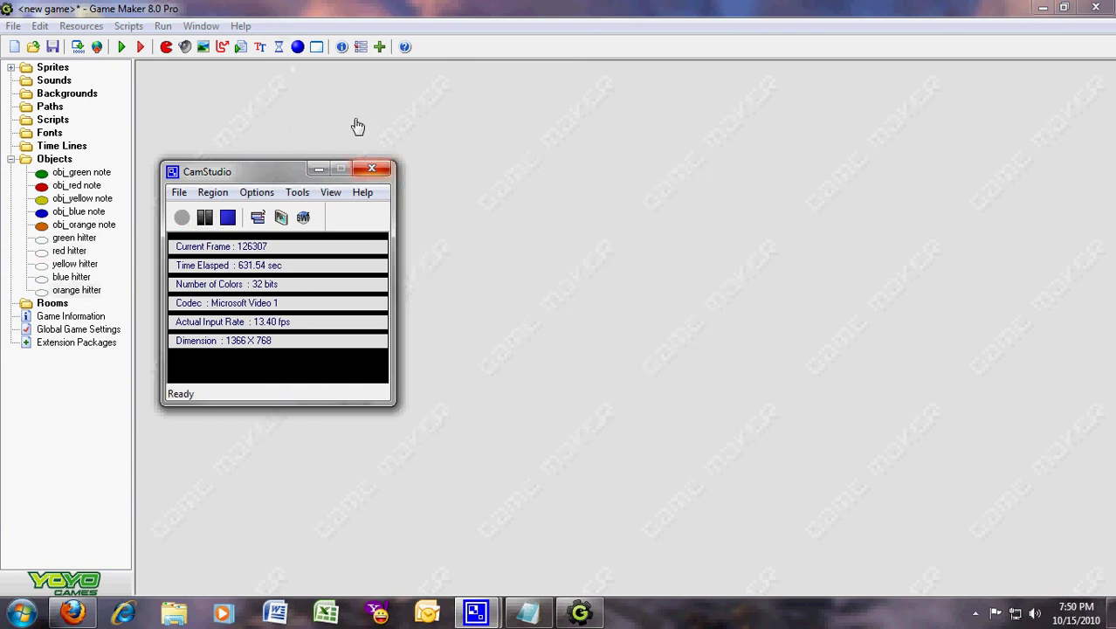
- Create a new object group named obj_notes in the Objects folder
{"action": "left_click", "coordinate": [335, 12]}
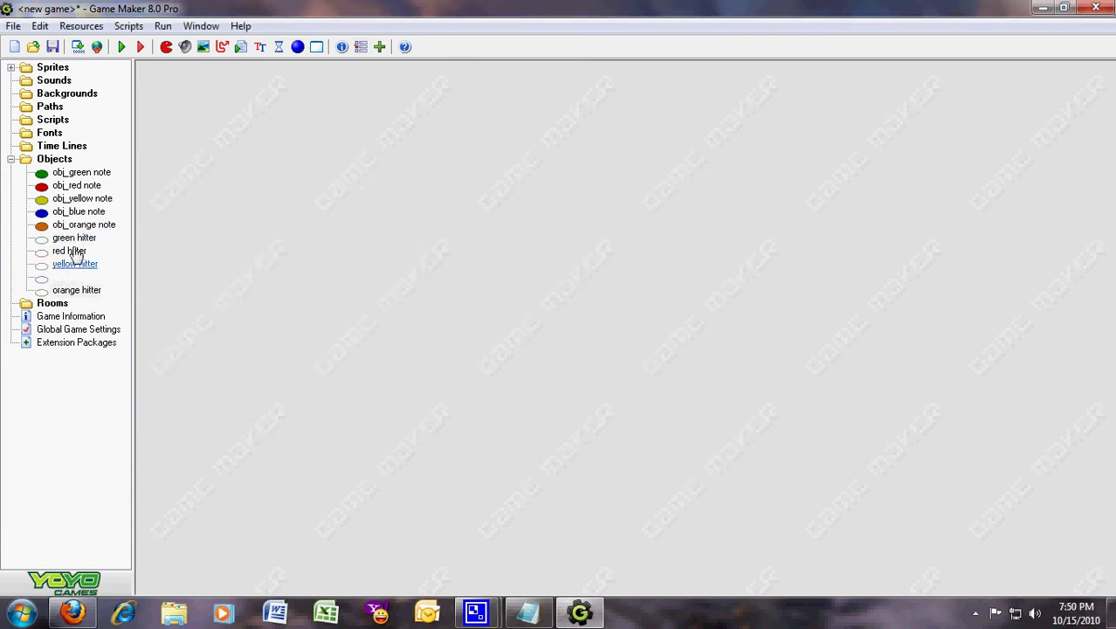
{"action": "right_click", "coordinate": [54, 162]}
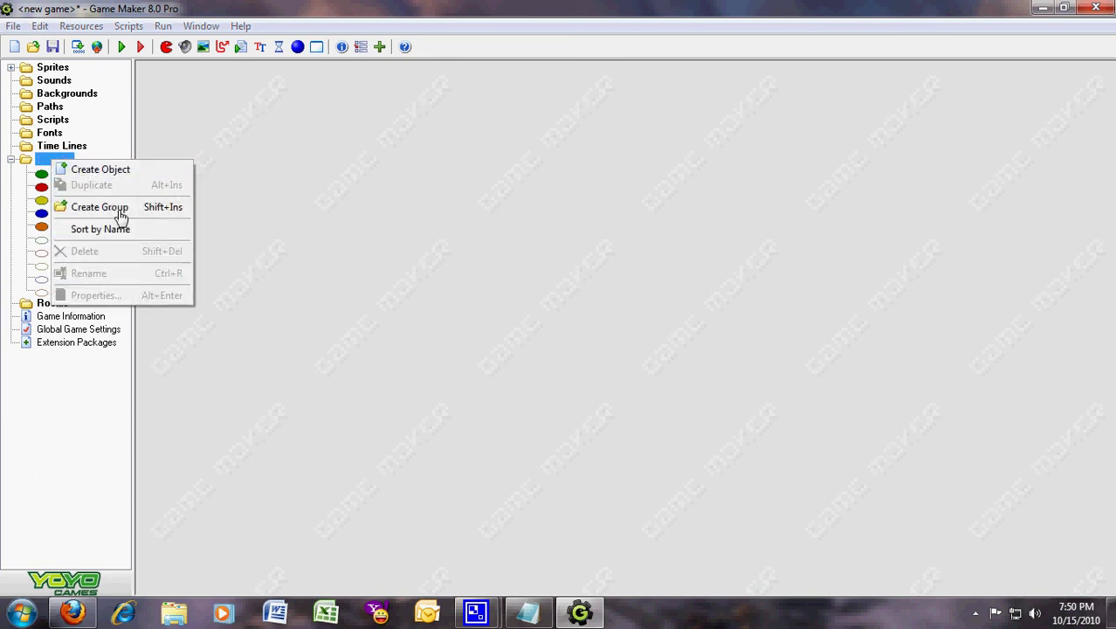
{"action": "left_click", "coordinate": [119, 208]}
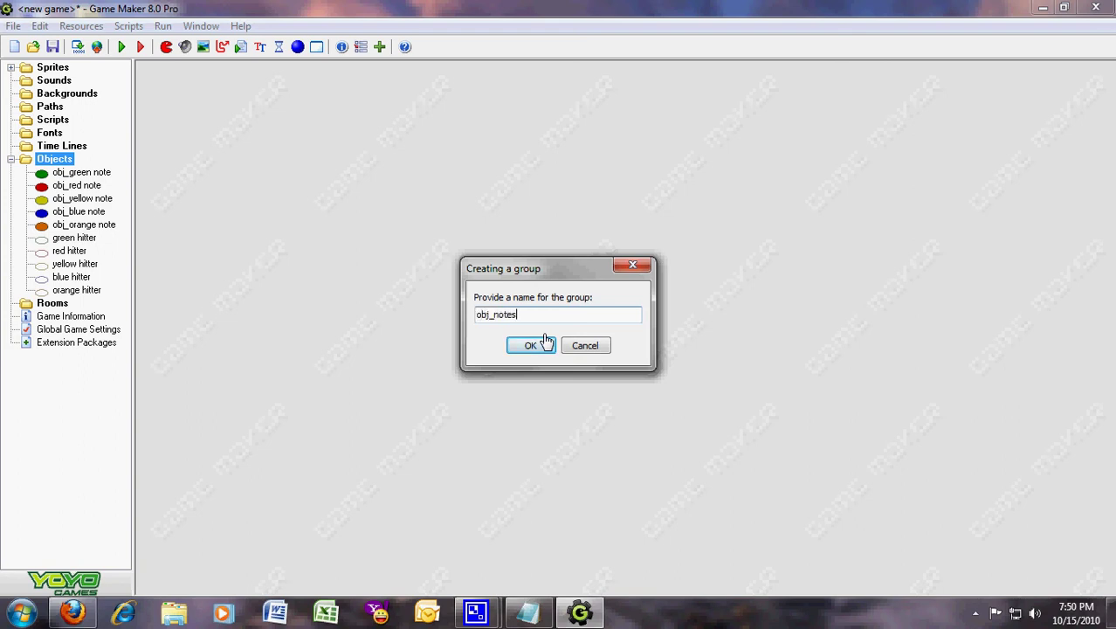
{"action": "left_click", "coordinate": [541, 344]}
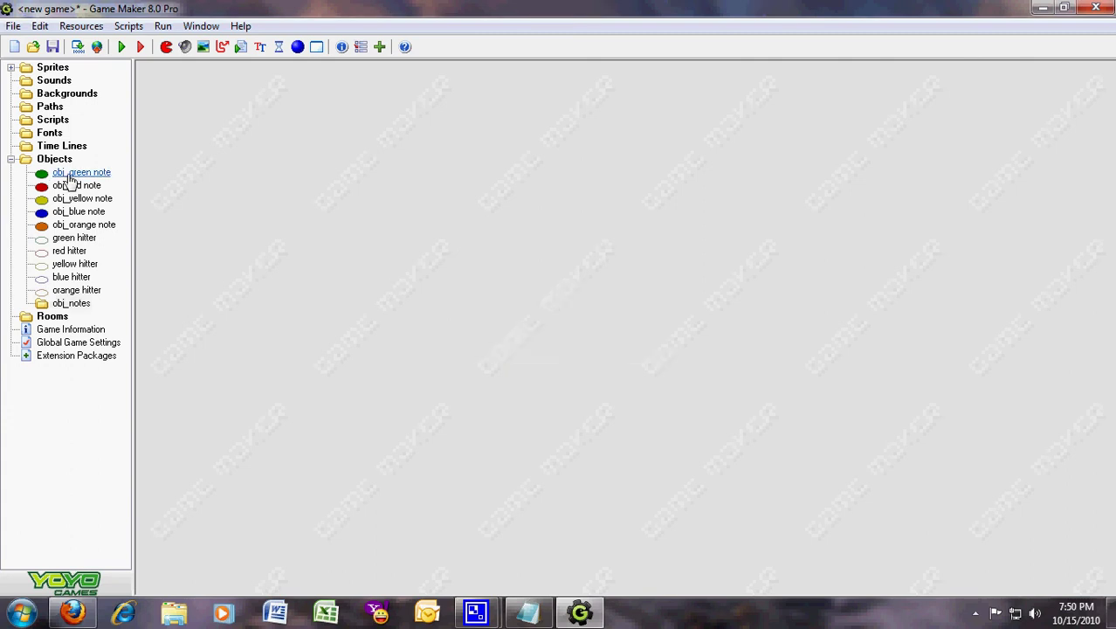
- Move the colored note objects into the obj_notes group and collapse it
{"action": "left_click_drag", "start_coordinate": [70, 178], "coordinate": [75, 304]}
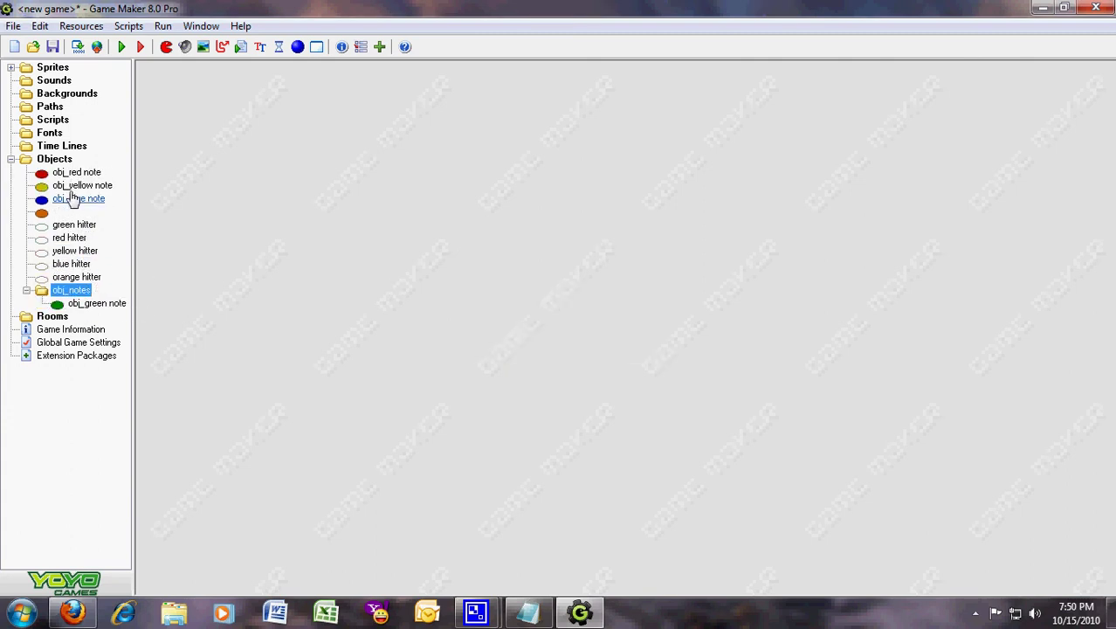
{"action": "left_click_drag", "start_coordinate": [89, 177], "coordinate": [55, 163]}
{"action": "left_click", "coordinate": [27, 238]}
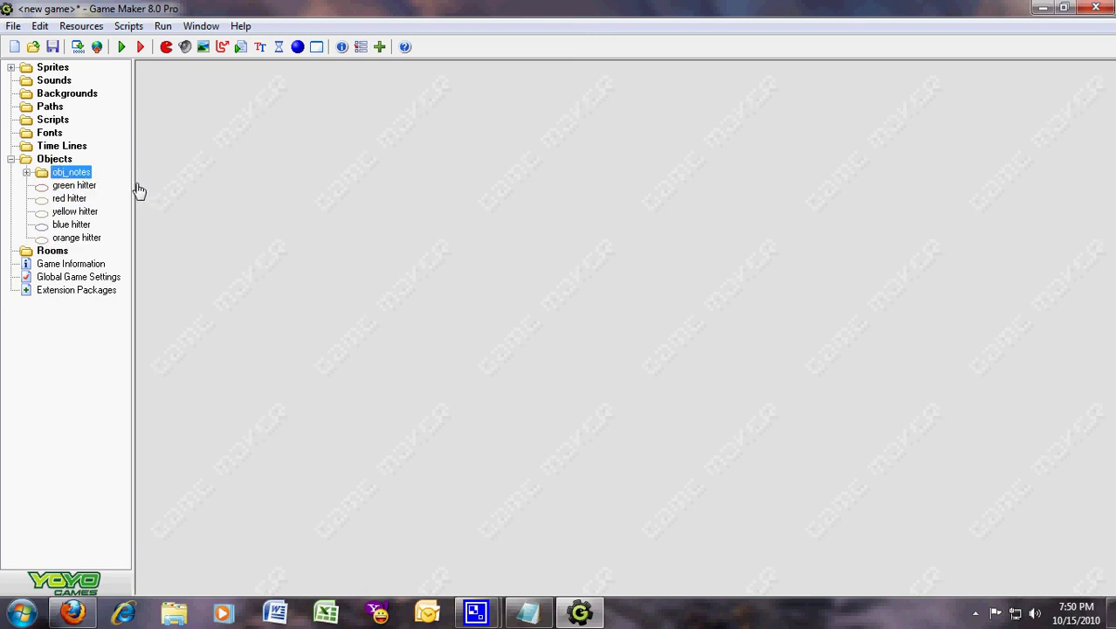
{"action": "double_click", "coordinate": [76, 187]}
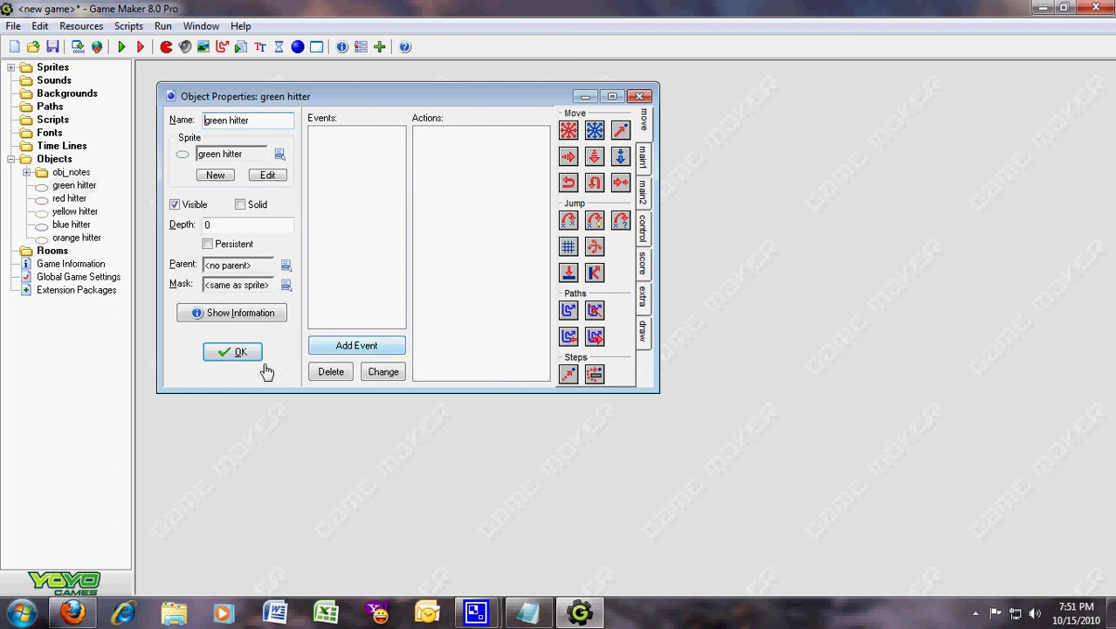
- Create a green hitter pressed object using the green hitter pressed sprite
{"action": "left_click", "coordinate": [238, 354]}
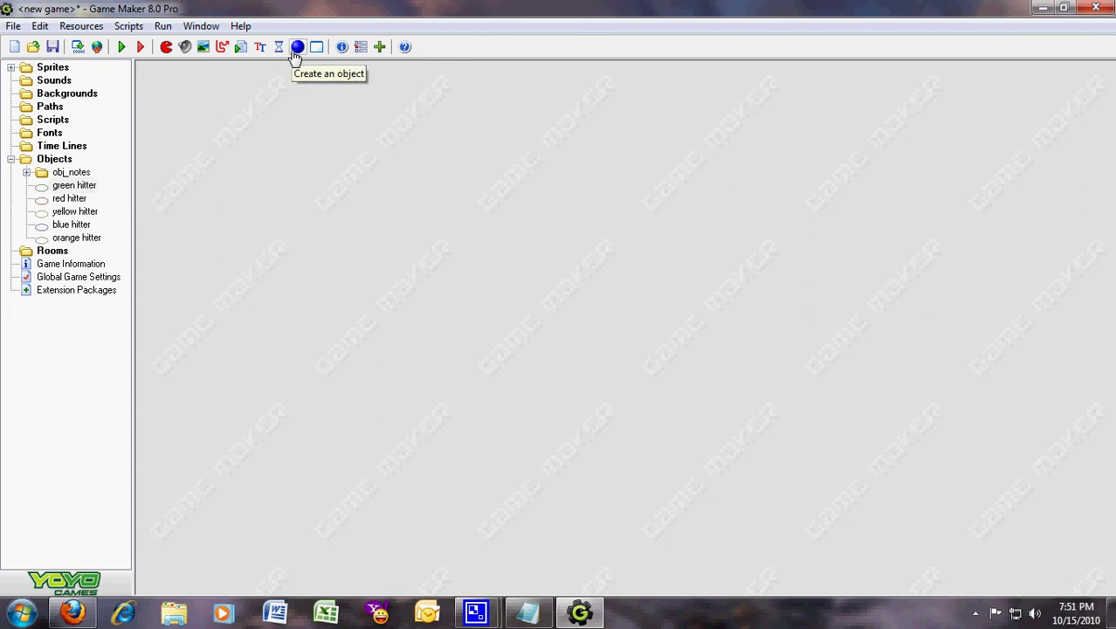
{"action": "left_click", "coordinate": [297, 49]}
{"action": "left_click", "coordinate": [298, 175]}
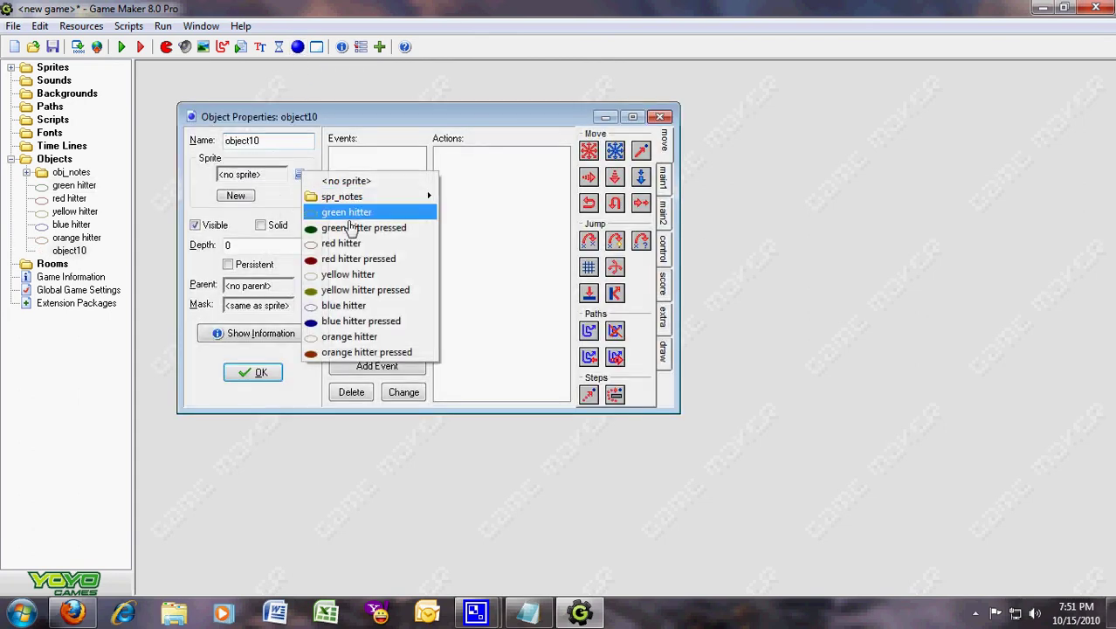
{"action": "left_click", "coordinate": [352, 228]}
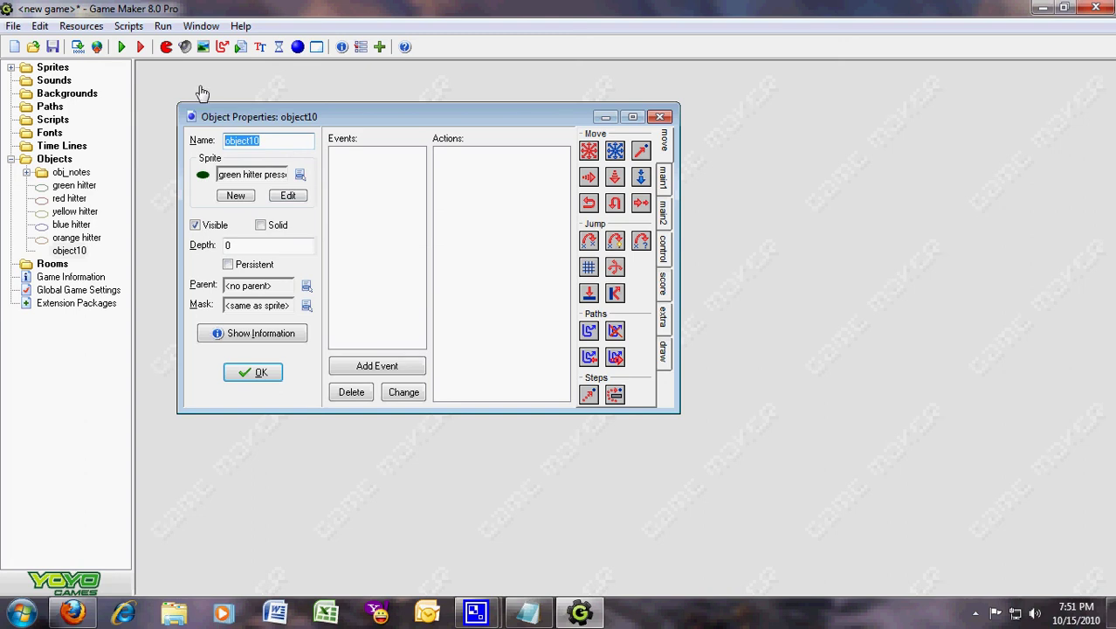
{"action": "type", "text": "green hi"}
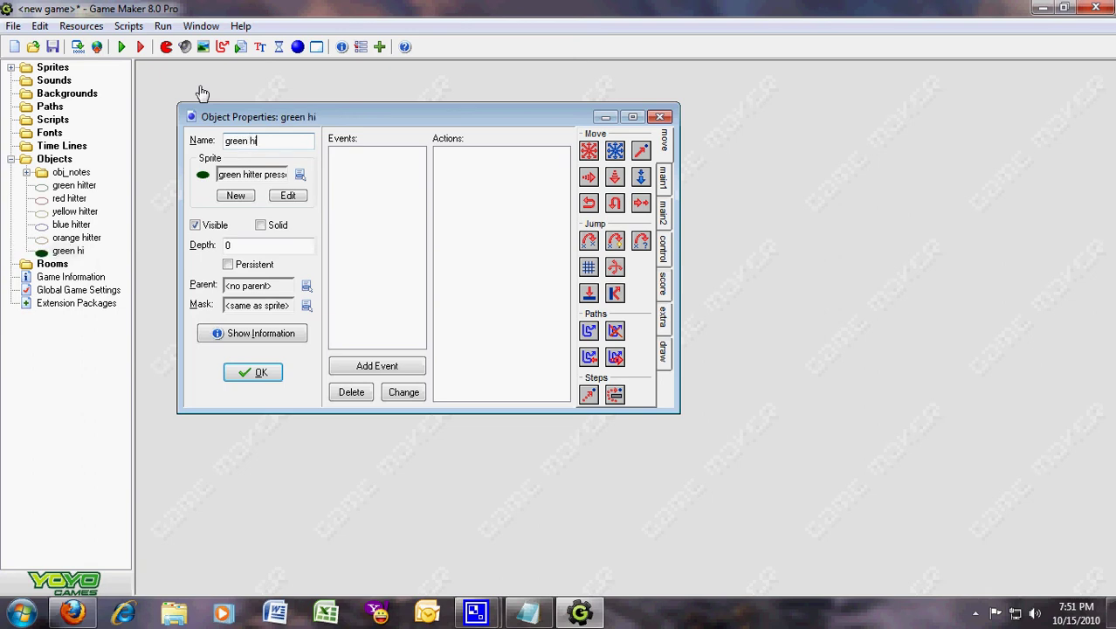
{"action": "type", "text": "tter pra"}
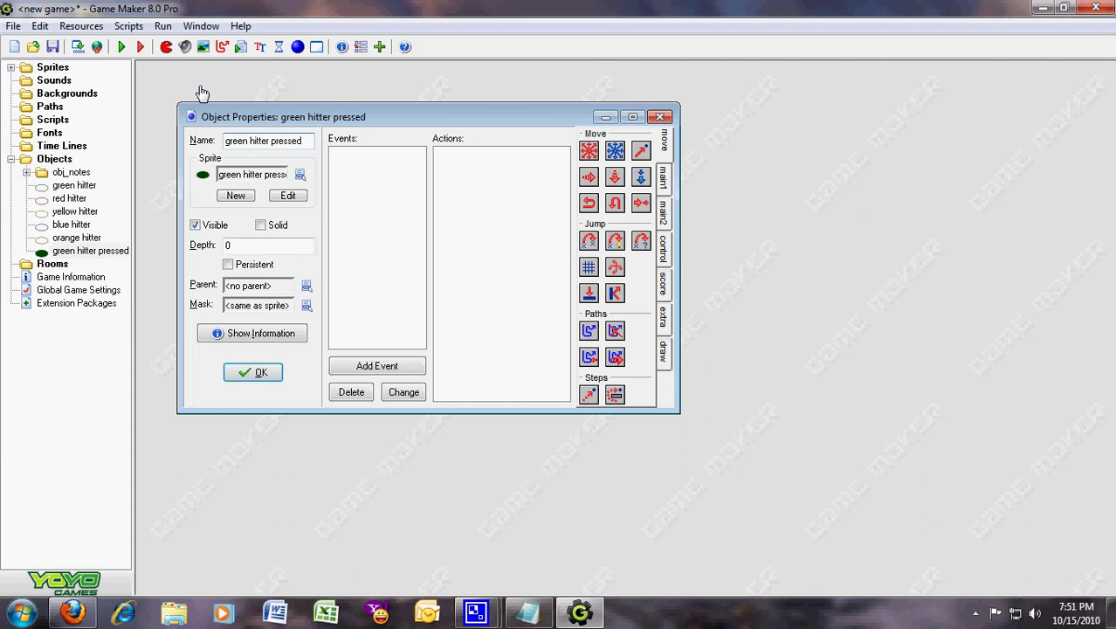
{"action": "key", "text": "Return"}
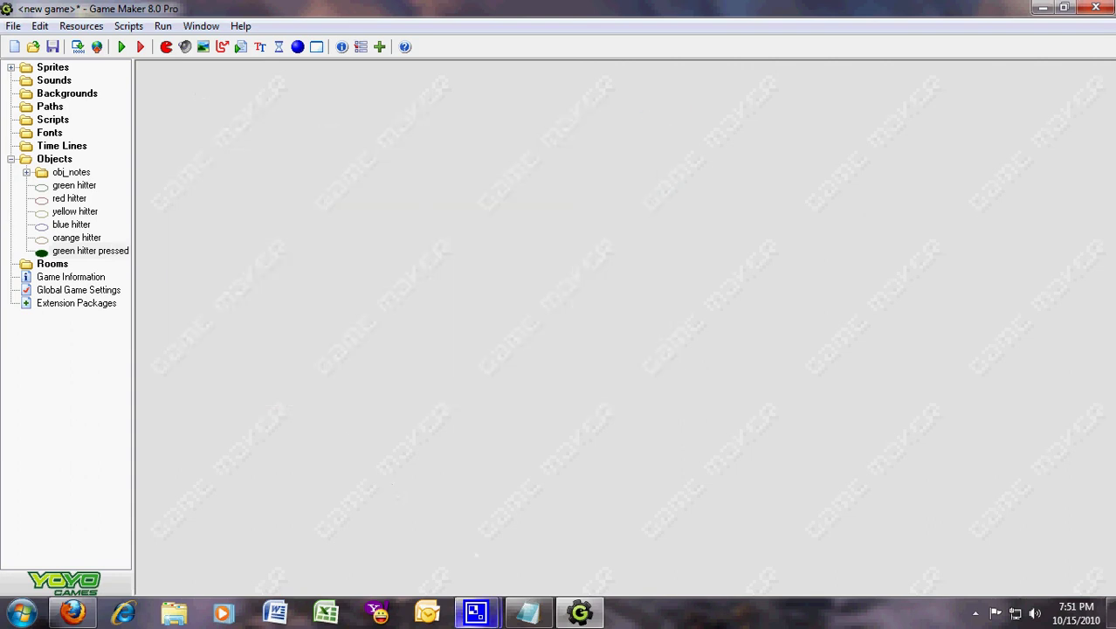
{"action": "mouse_move", "coordinate": [486, 595]}
{"action": "left_click", "coordinate": [398, 528]}
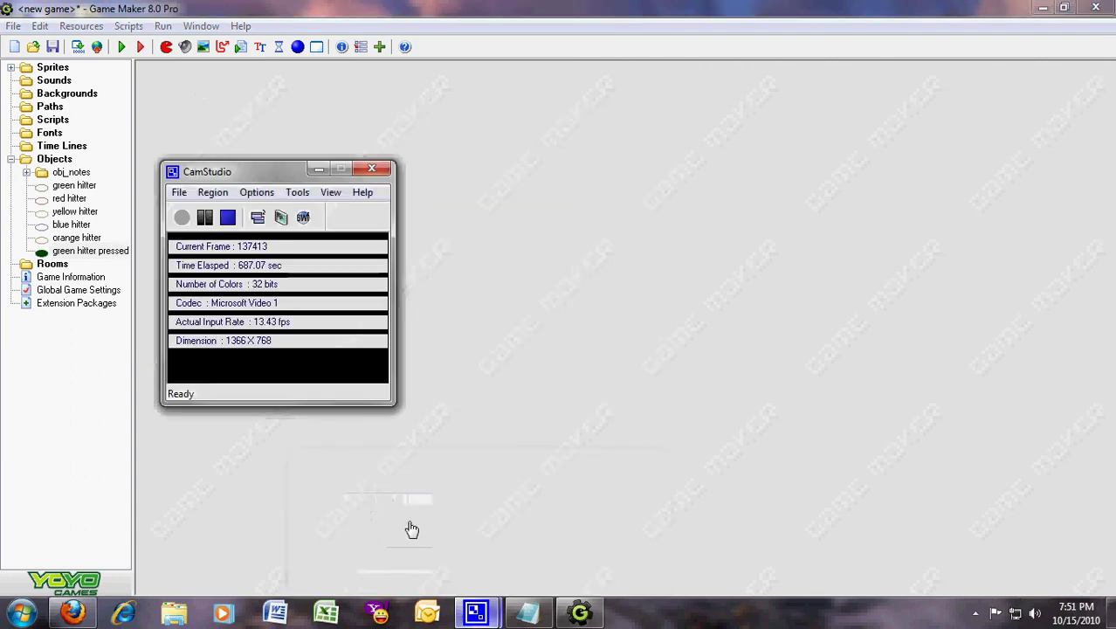
{"action": "left_click", "coordinate": [204, 218]}
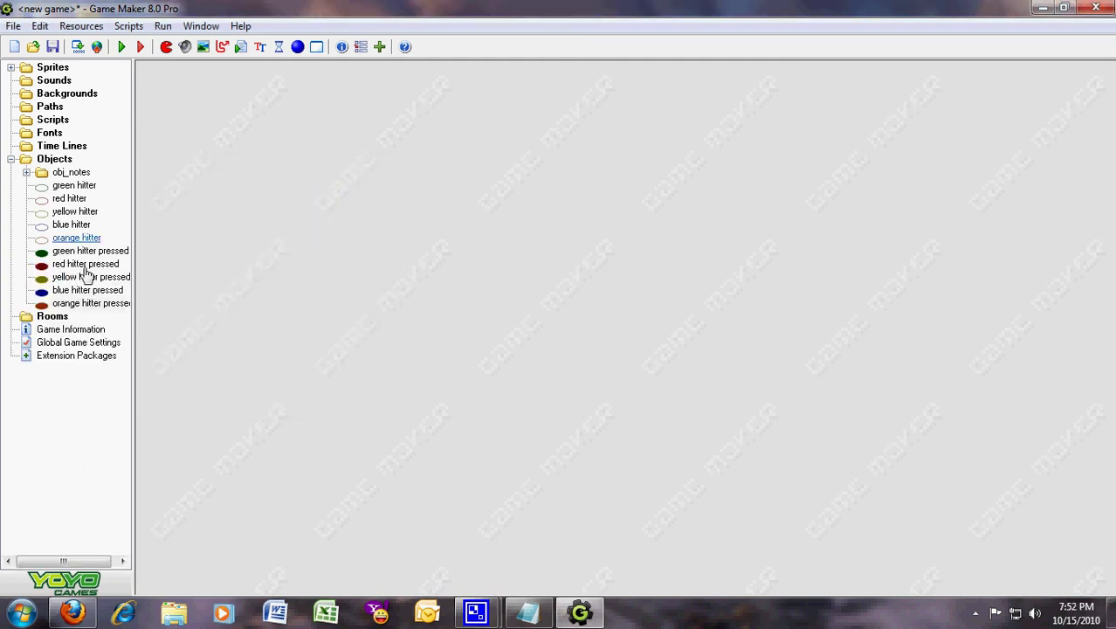
- Give green hitter a Key Press 1 event with a Change Instance action to green hitter pressed
{"action": "left_click", "coordinate": [70, 187]}
{"action": "double_click", "coordinate": [70, 187]}
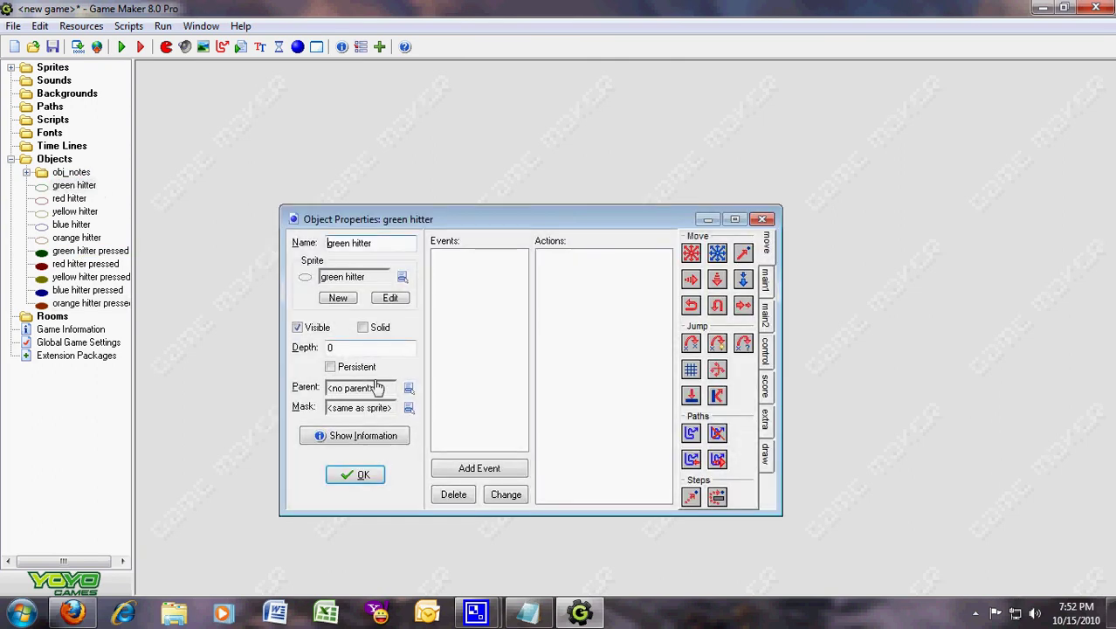
{"action": "left_click", "coordinate": [490, 474]}
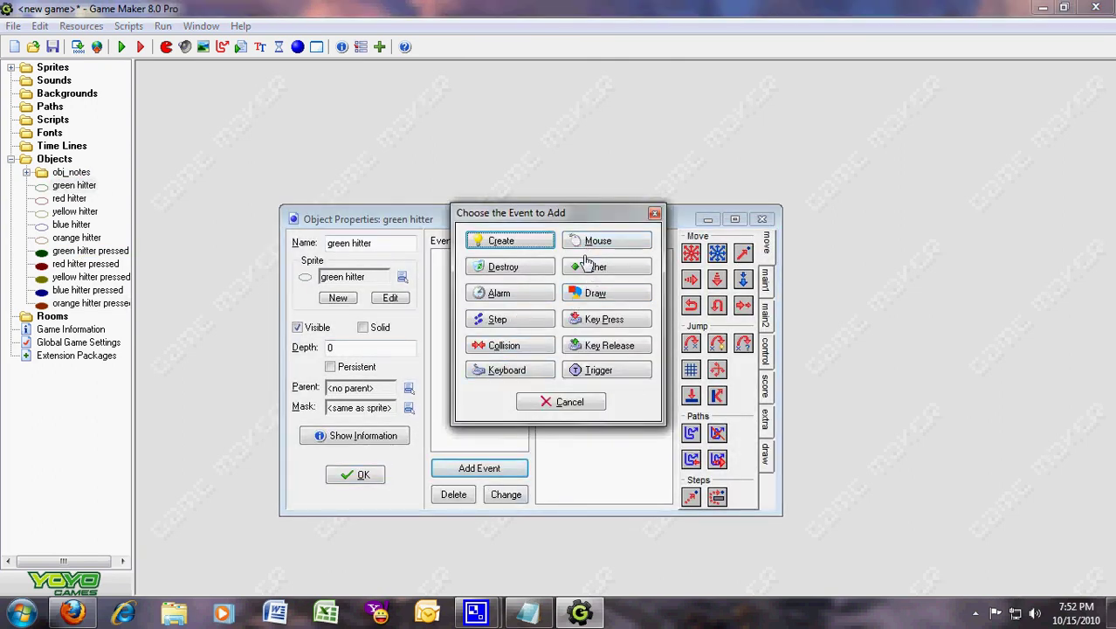
{"action": "left_click", "coordinate": [585, 325]}
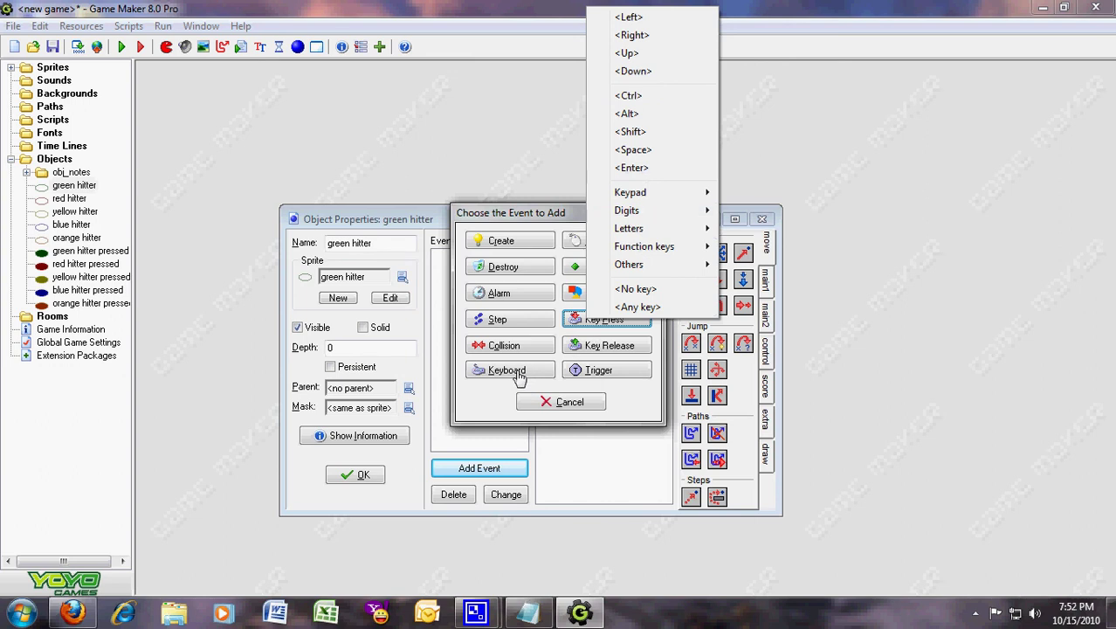
{"action": "mouse_move", "coordinate": [705, 212]}
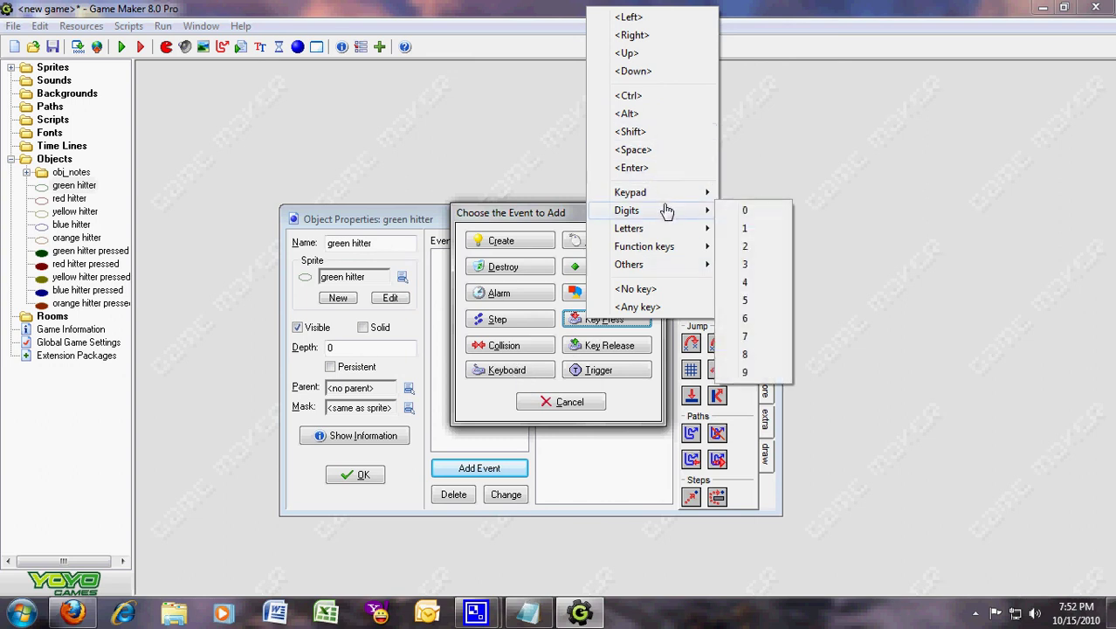
{"action": "left_click", "coordinate": [743, 228]}
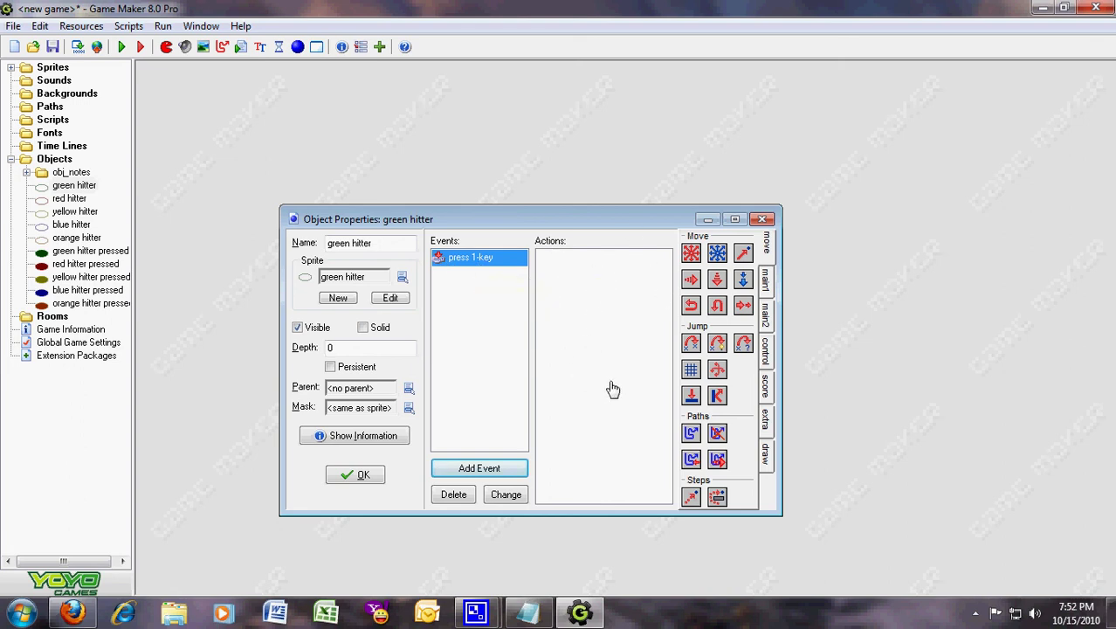
{"action": "left_click", "coordinate": [766, 282]}
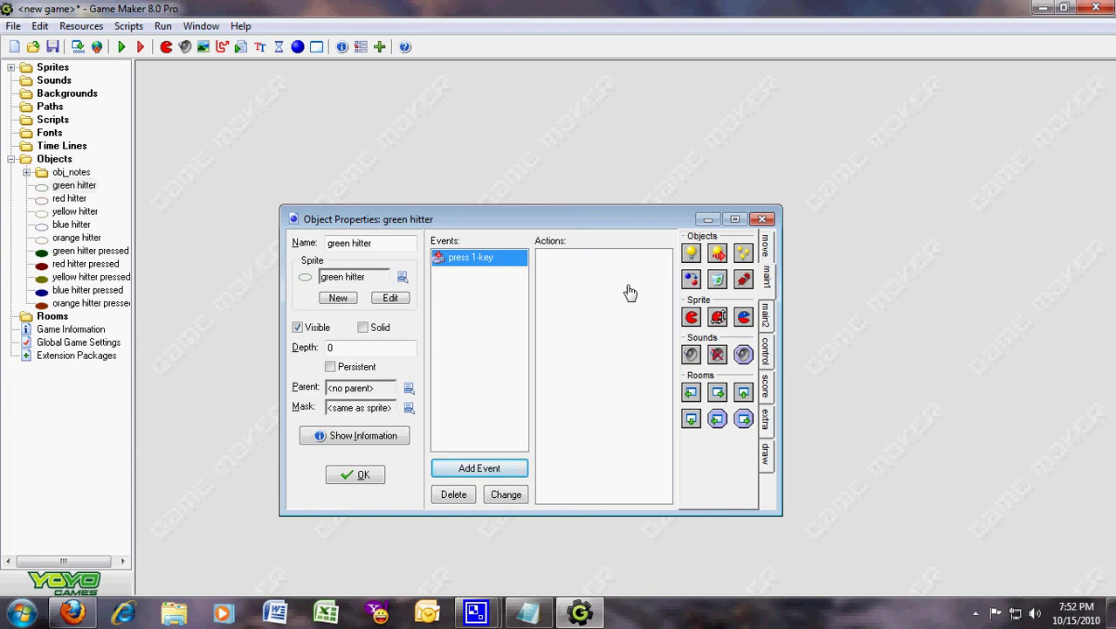
{"action": "left_click_drag", "start_coordinate": [691, 278], "coordinate": [611, 297]}
{"action": "left_click", "coordinate": [661, 286]}
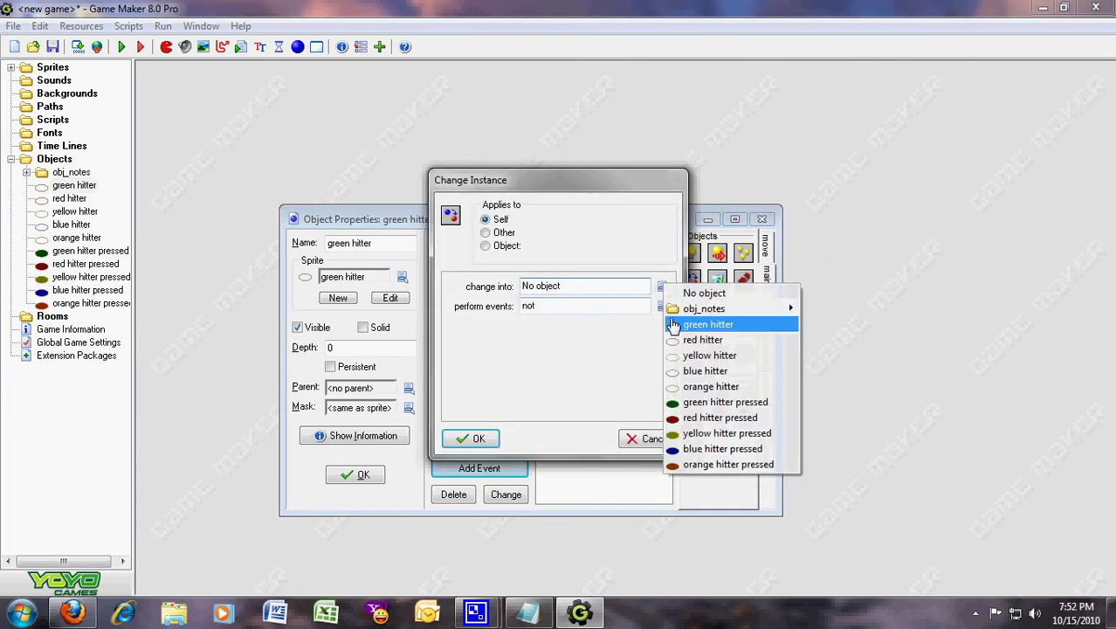
{"action": "left_click", "coordinate": [688, 403]}
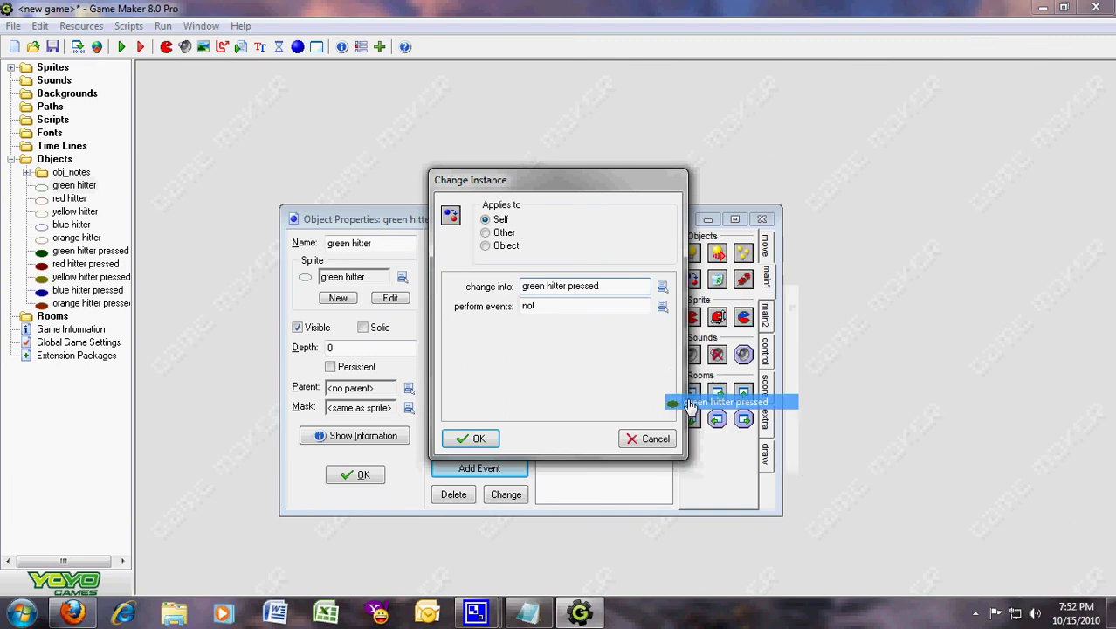
{"action": "left_click", "coordinate": [469, 438]}
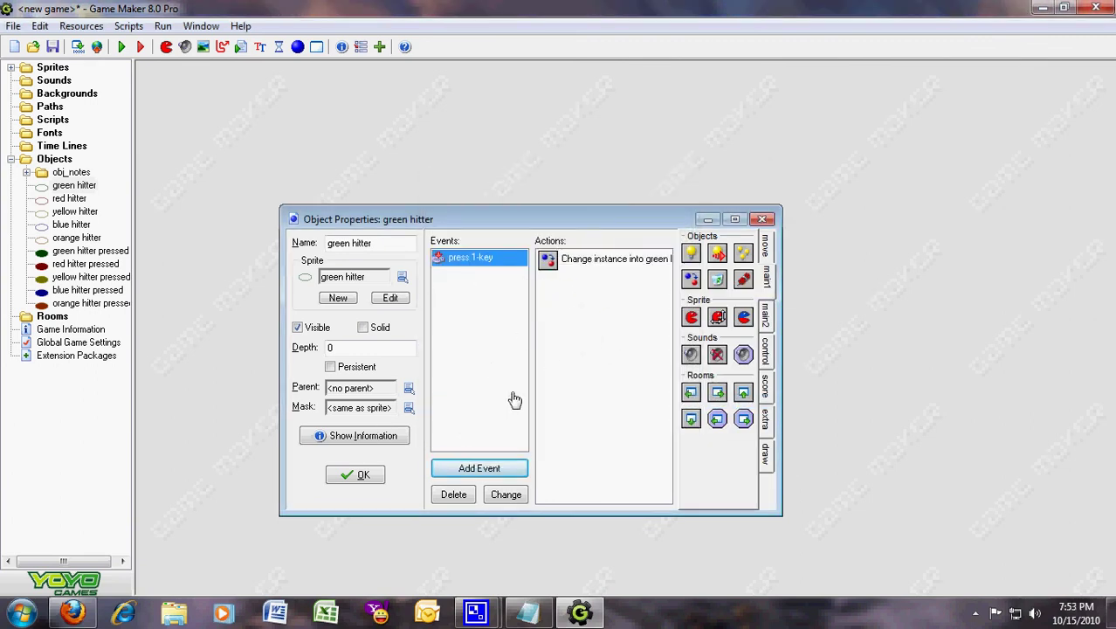
{"action": "left_click", "coordinate": [363, 477]}
- Give green hitter pressed a Key Release 1 event that changes it into green hitter
{"action": "double_click", "coordinate": [83, 251]}
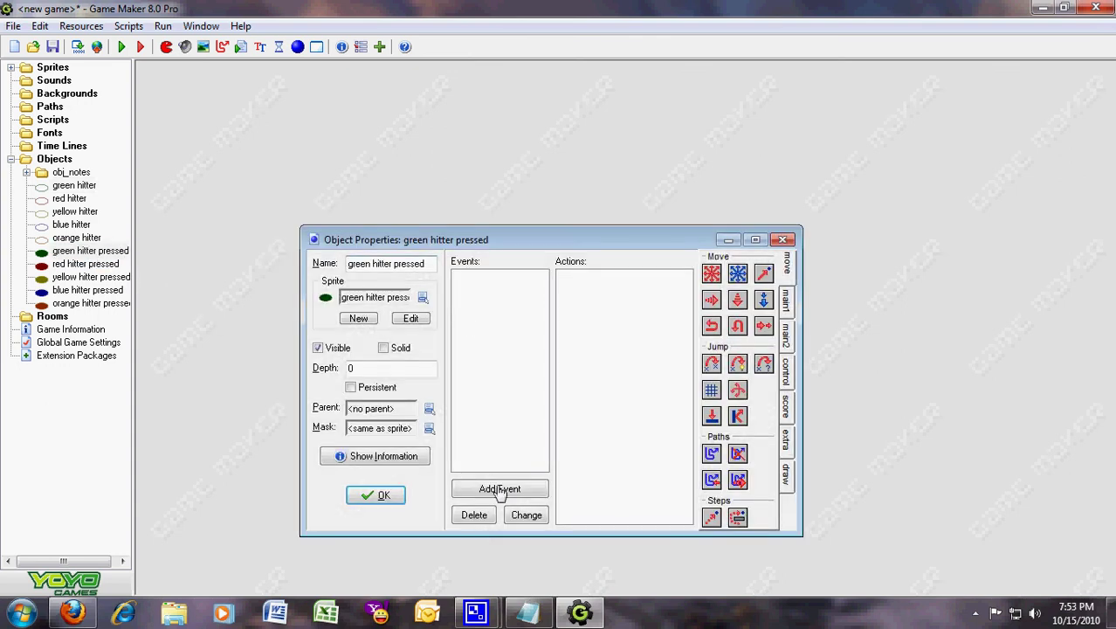
{"action": "left_click", "coordinate": [500, 491]}
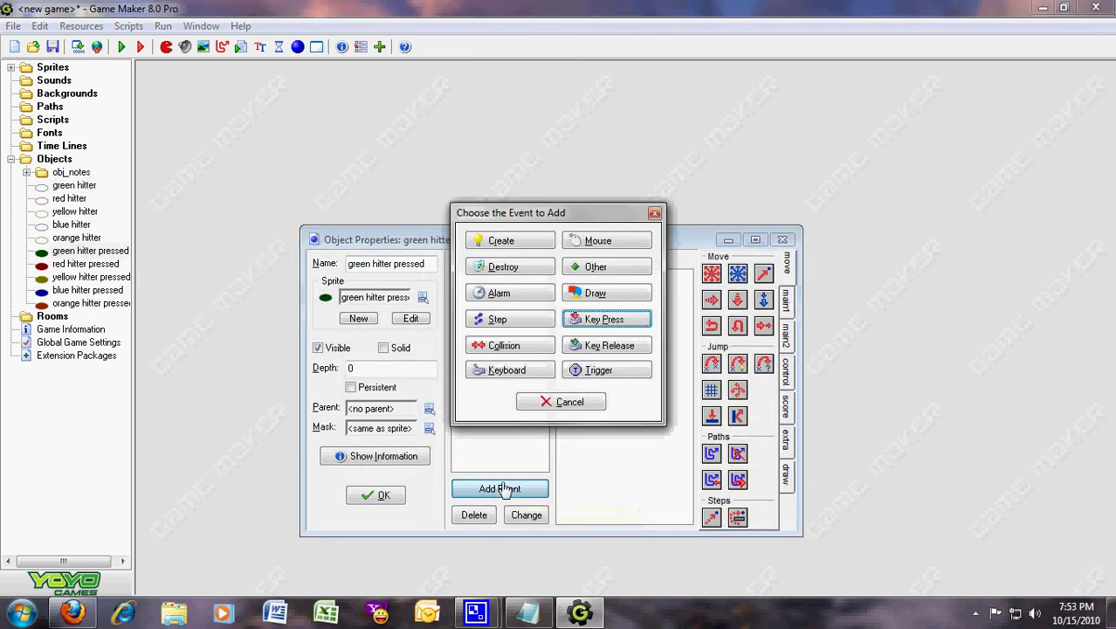
{"action": "left_click", "coordinate": [604, 350]}
{"action": "mouse_move", "coordinate": [673, 239]}
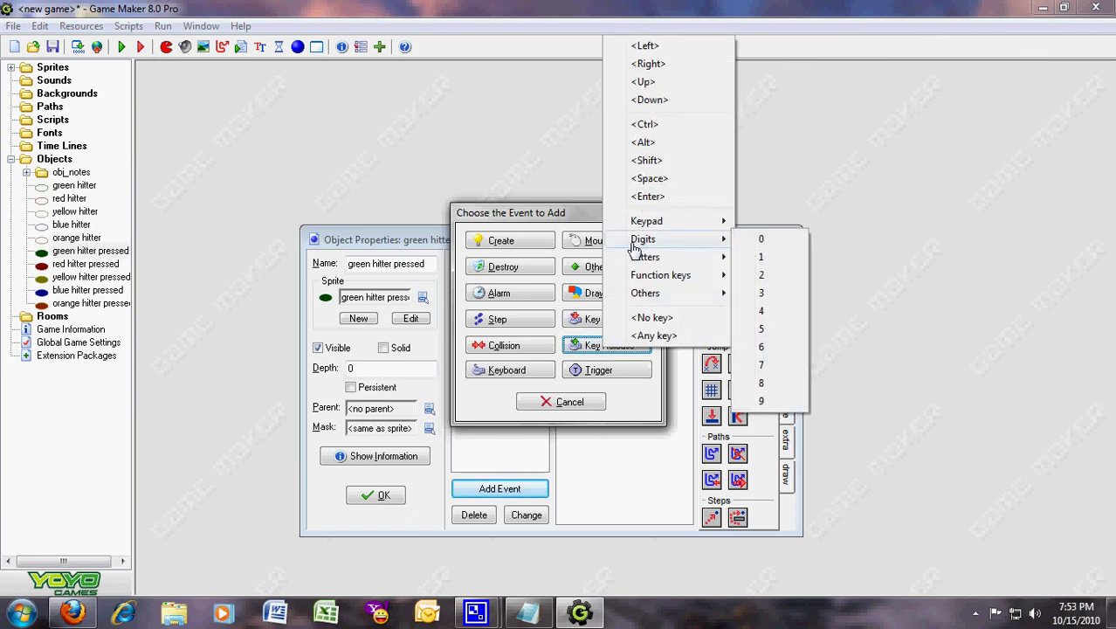
{"action": "left_click", "coordinate": [761, 258]}
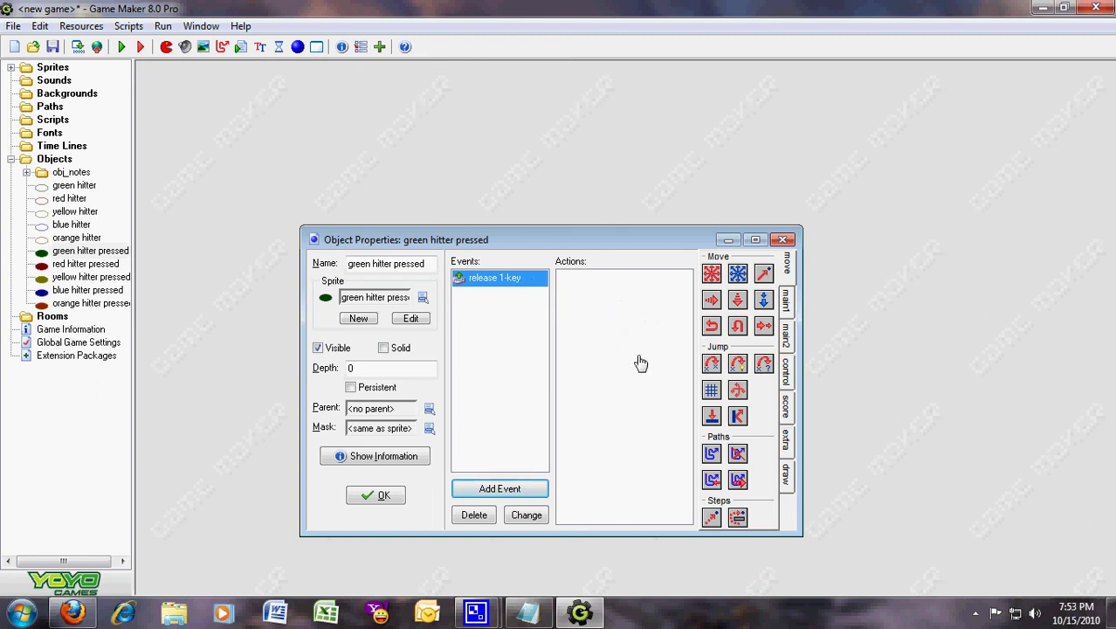
{"action": "left_click", "coordinate": [786, 302]}
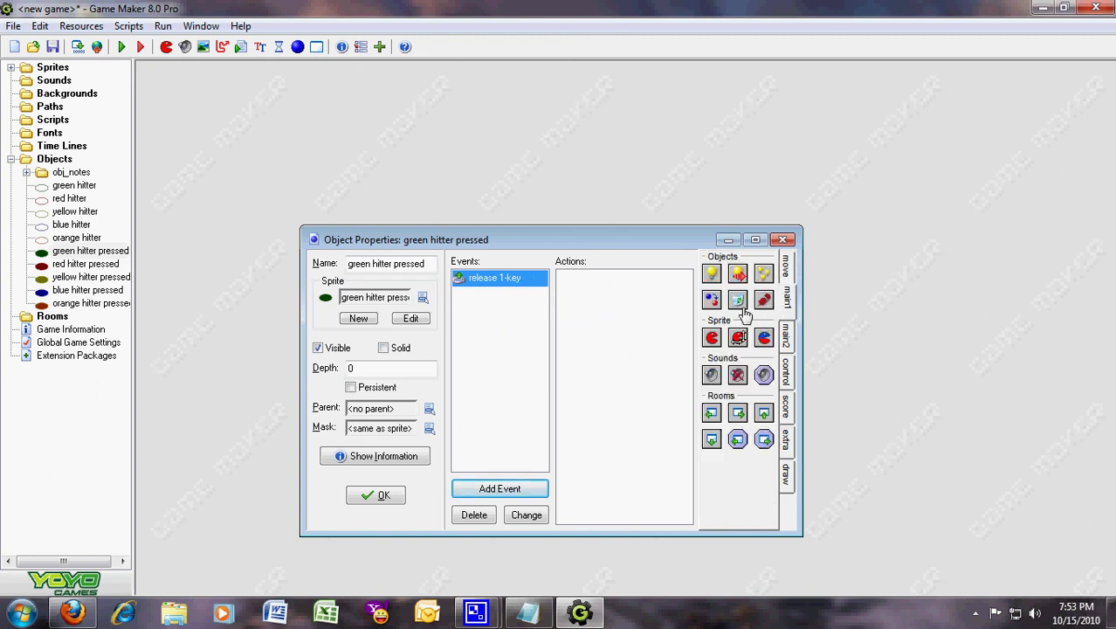
{"action": "left_click_drag", "start_coordinate": [644, 316], "coordinate": [643, 315]}
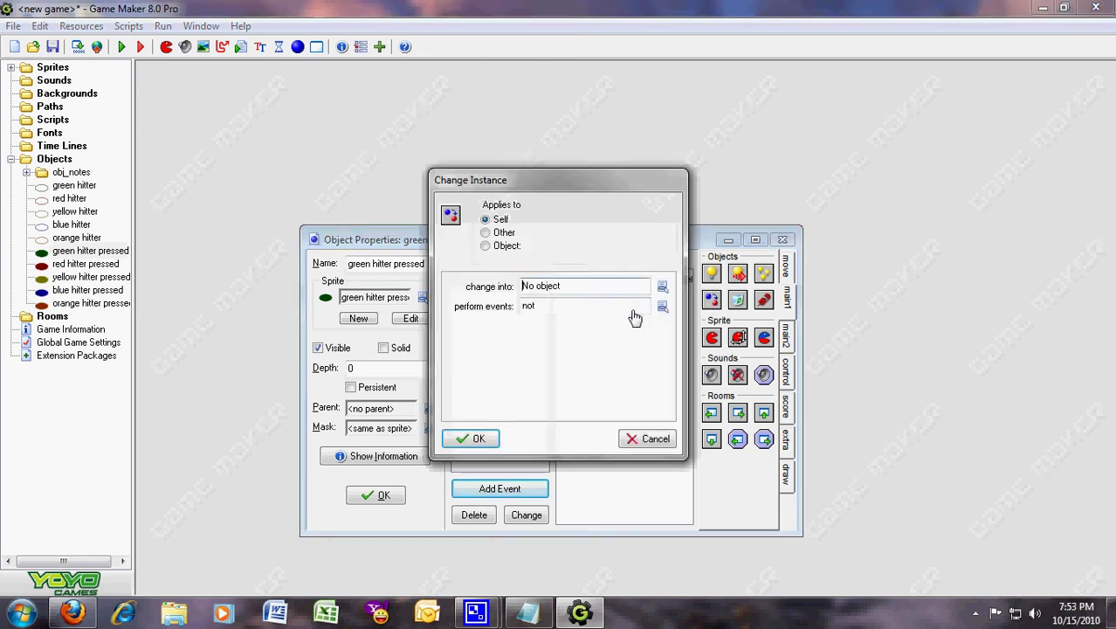
{"action": "left_click", "coordinate": [663, 286]}
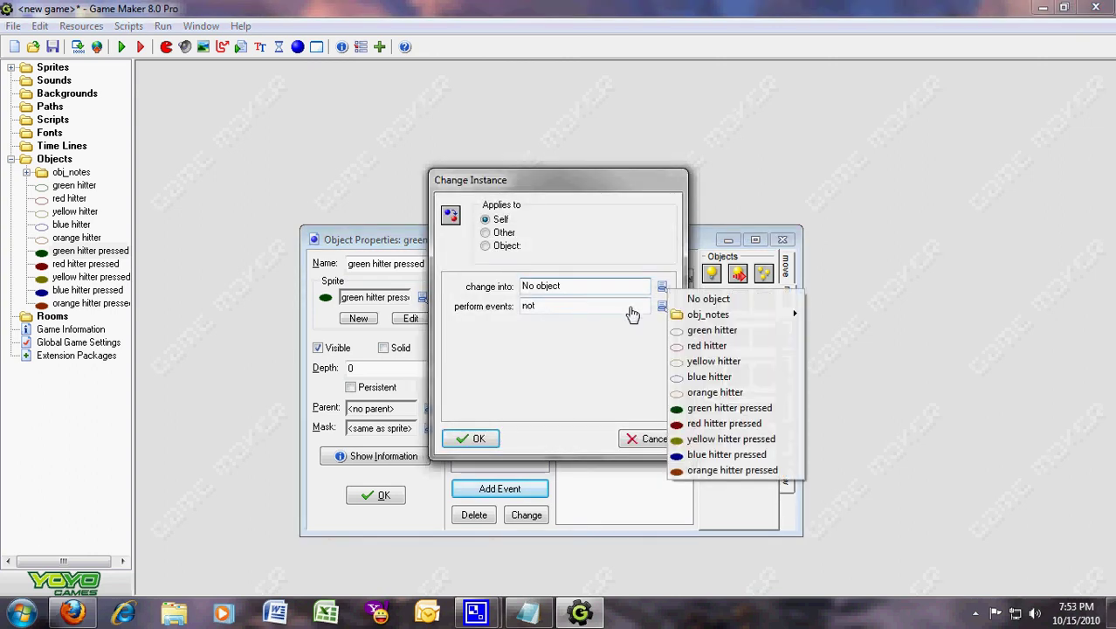
{"action": "left_click", "coordinate": [721, 332]}
{"action": "left_click", "coordinate": [473, 439]}
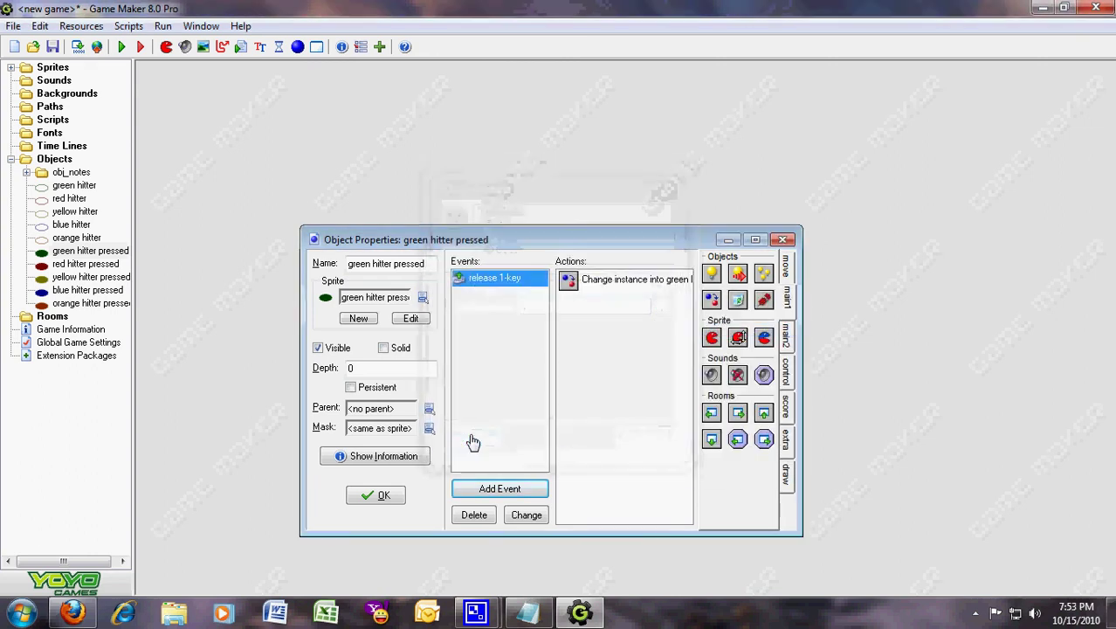
{"action": "left_click", "coordinate": [385, 495]}
- Give red hitter a Key Press 2 event that changes it into red hitter pressed
{"action": "double_click", "coordinate": [70, 198]}
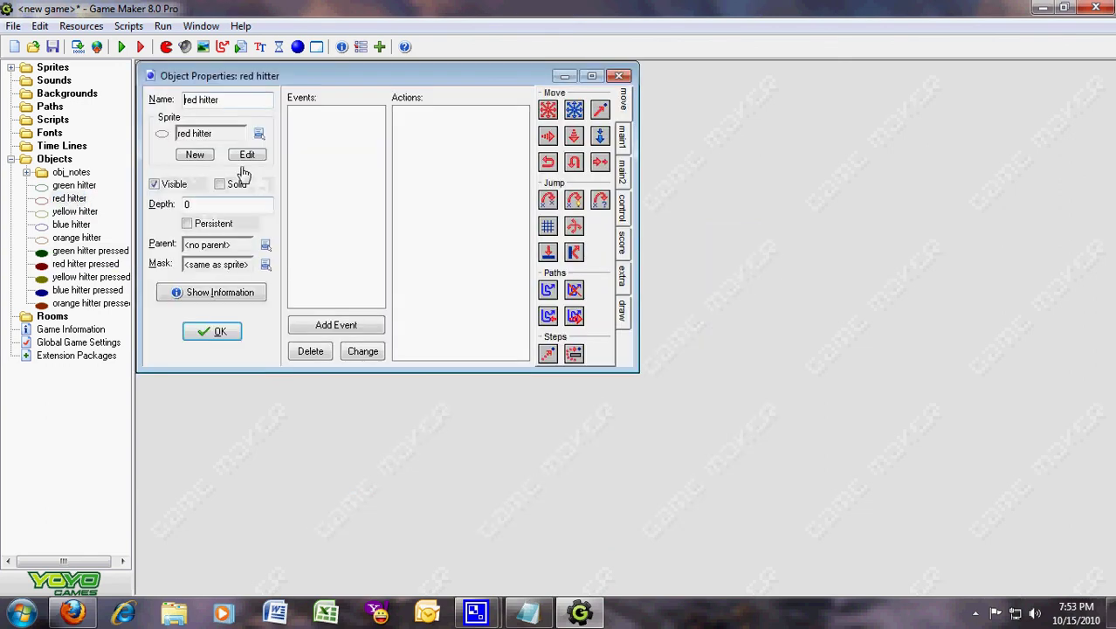
{"action": "left_click_drag", "start_coordinate": [245, 77], "coordinate": [350, 234]}
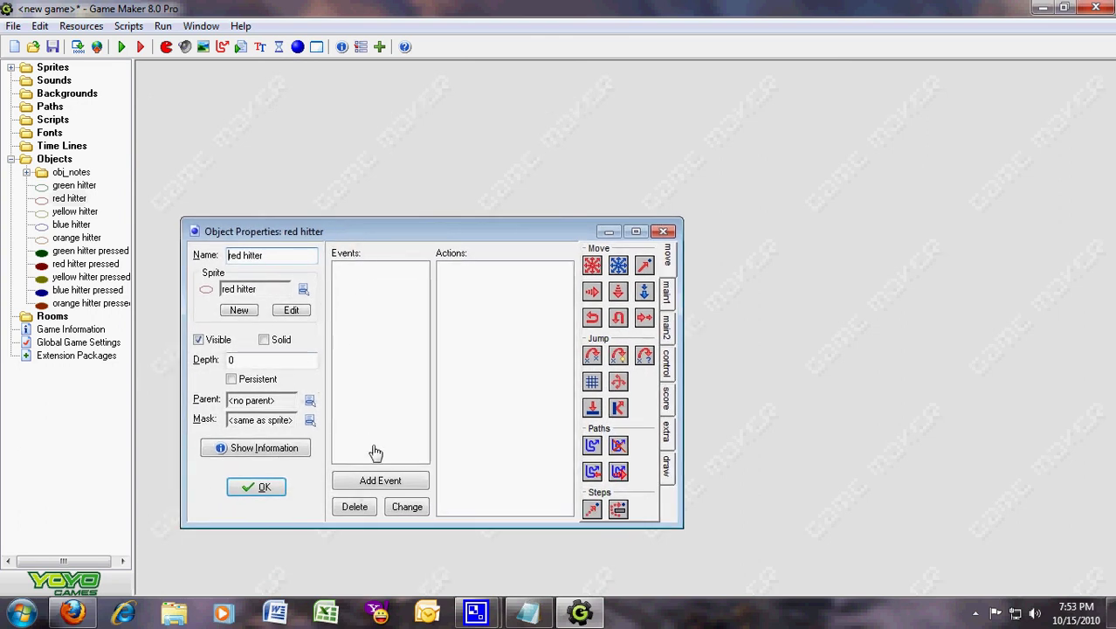
{"action": "left_click", "coordinate": [382, 482]}
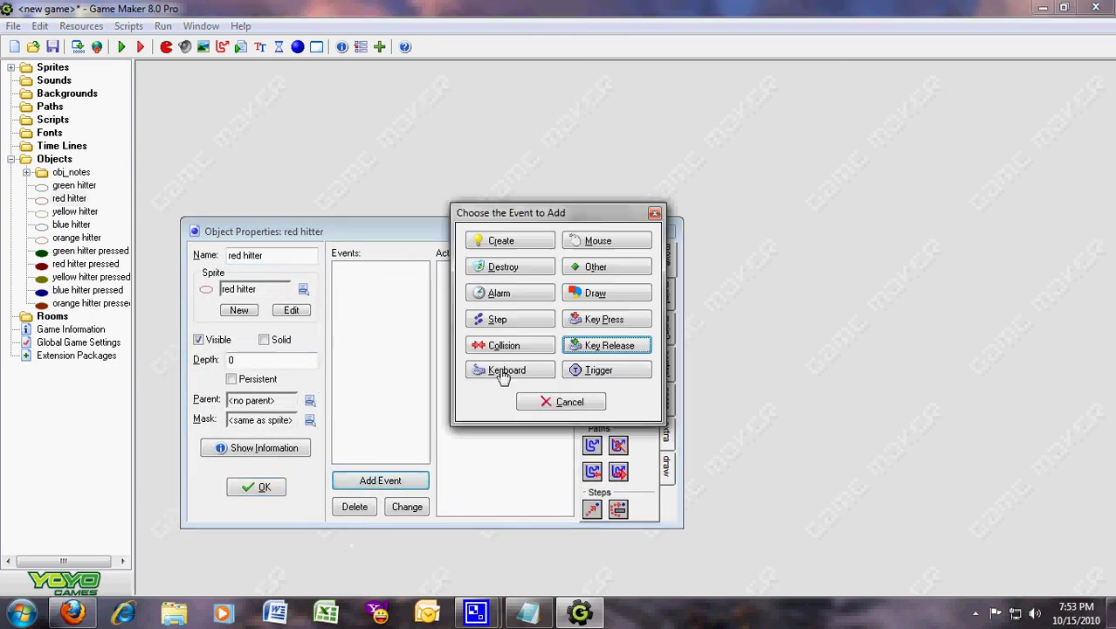
{"action": "left_click", "coordinate": [580, 319]}
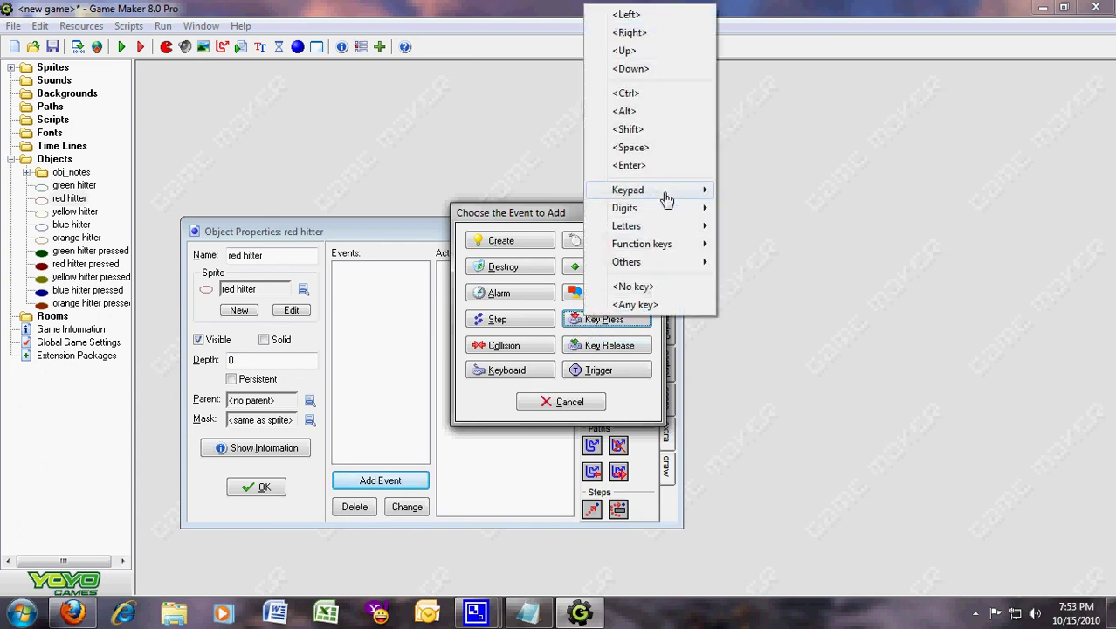
{"action": "mouse_move", "coordinate": [717, 212]}
{"action": "left_click", "coordinate": [765, 252]}
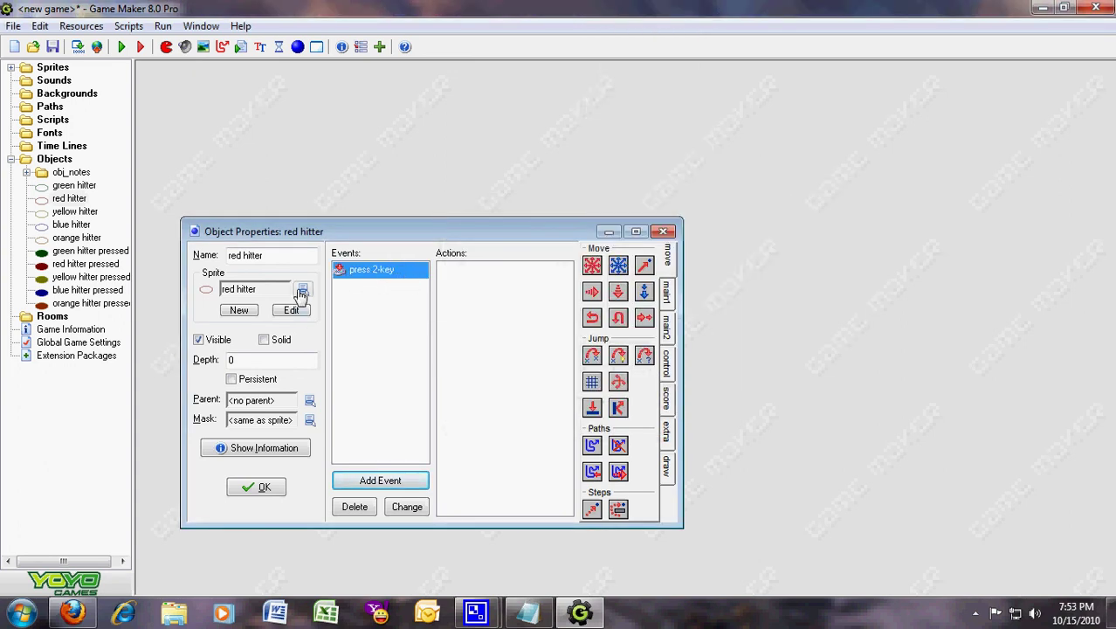
{"action": "left_click", "coordinate": [667, 291]}
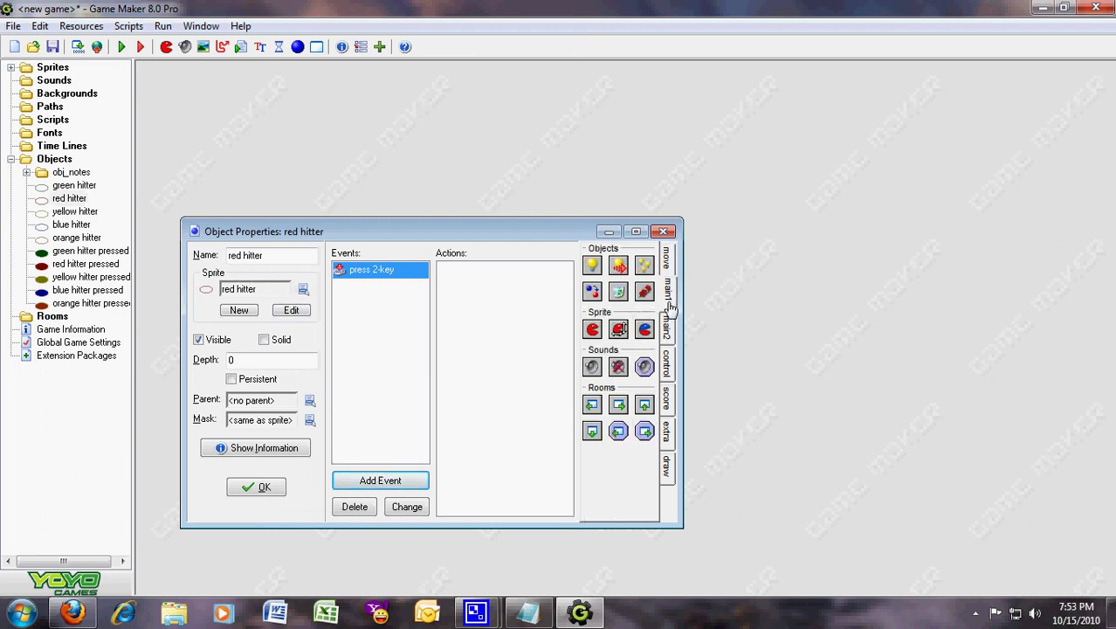
{"action": "left_click_drag", "start_coordinate": [515, 311], "coordinate": [515, 310]}
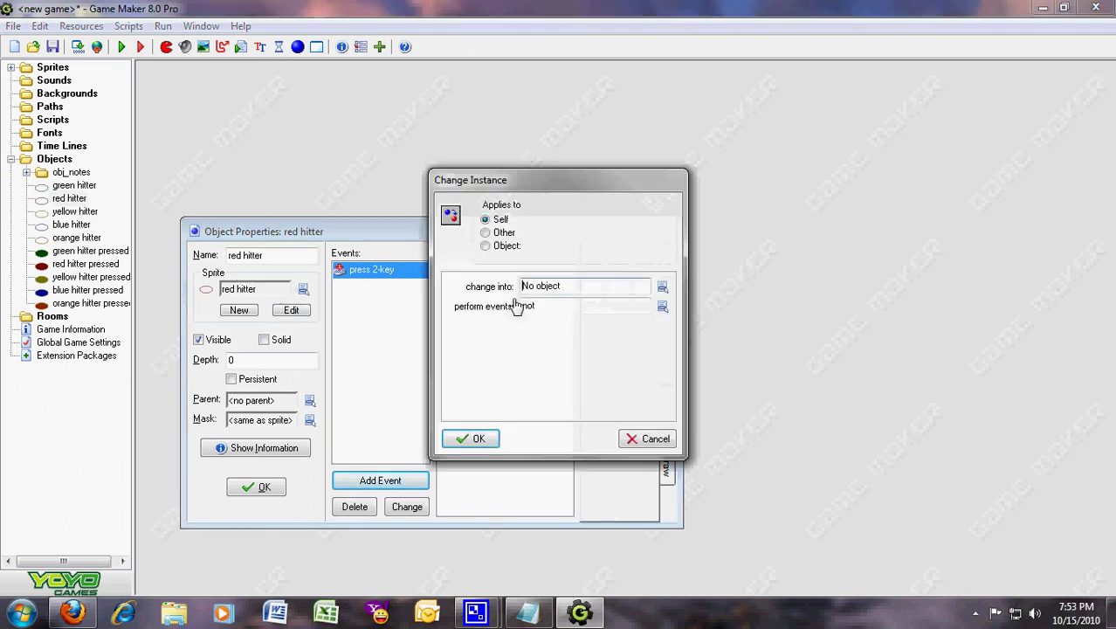
{"action": "left_click", "coordinate": [662, 285]}
{"action": "left_click", "coordinate": [721, 428]}
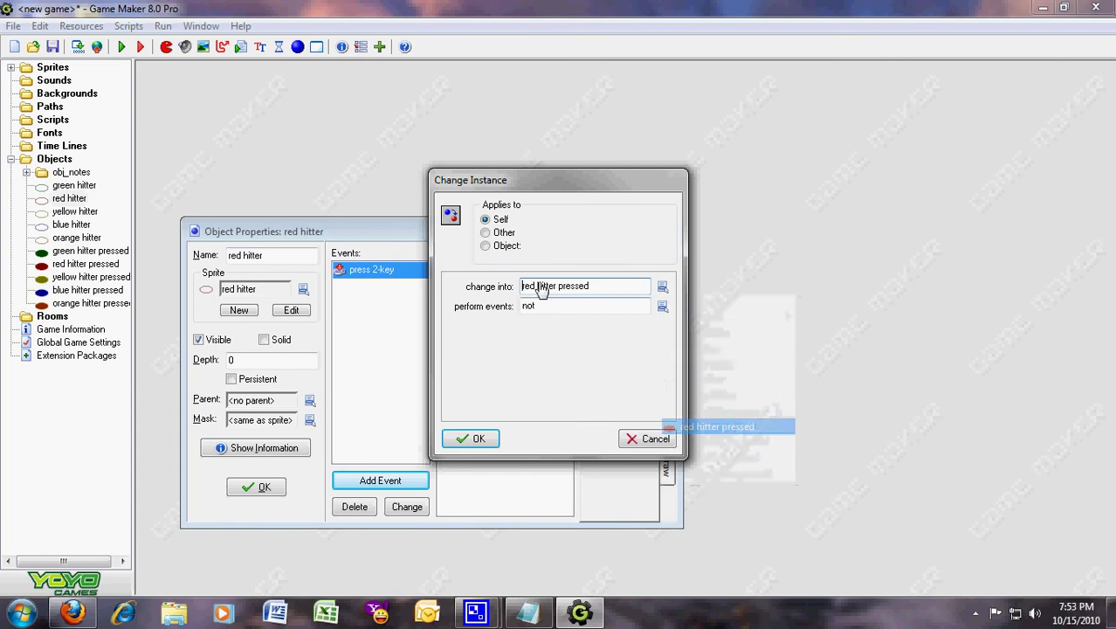
{"action": "left_click", "coordinate": [473, 441]}
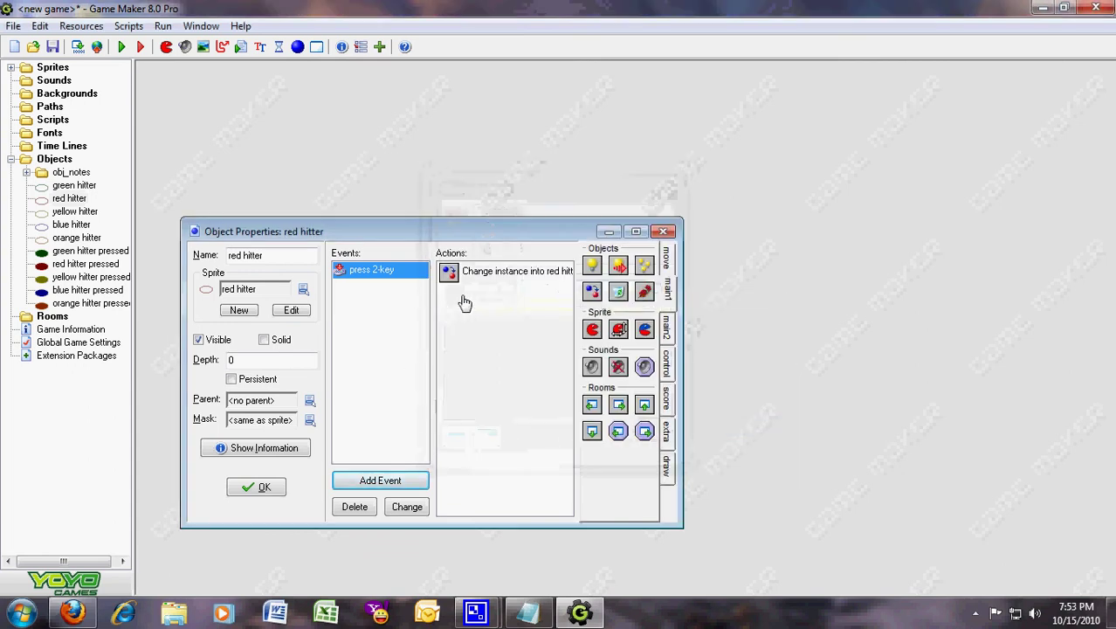
{"action": "left_click", "coordinate": [252, 489]}
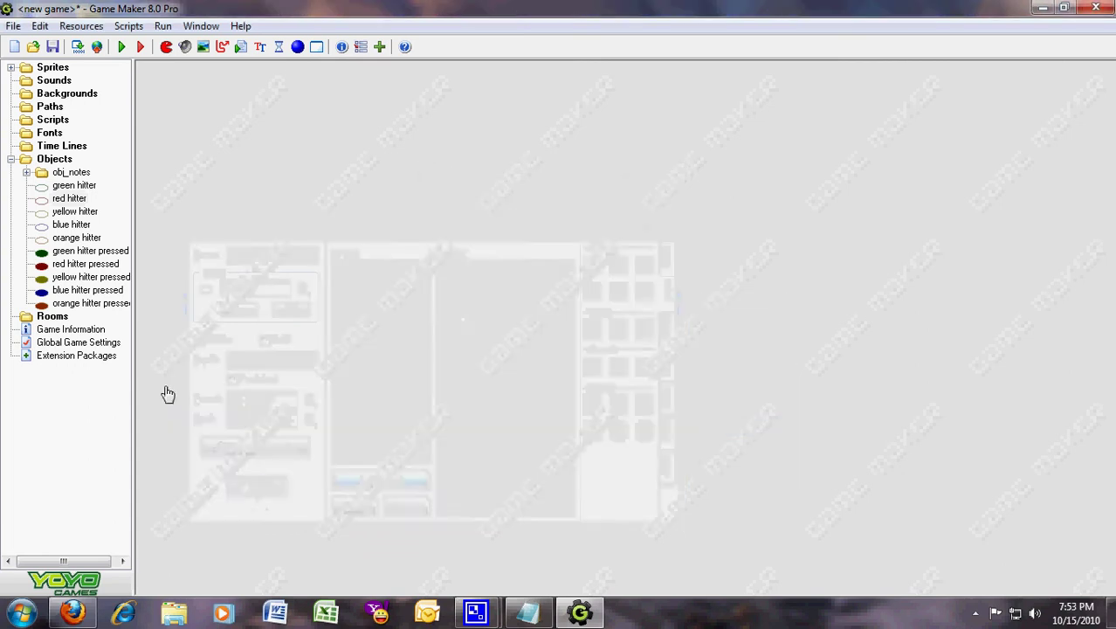
- Give red hitter pressed a Key Release 2 event that changes it into red hitter
{"action": "double_click", "coordinate": [81, 265]}
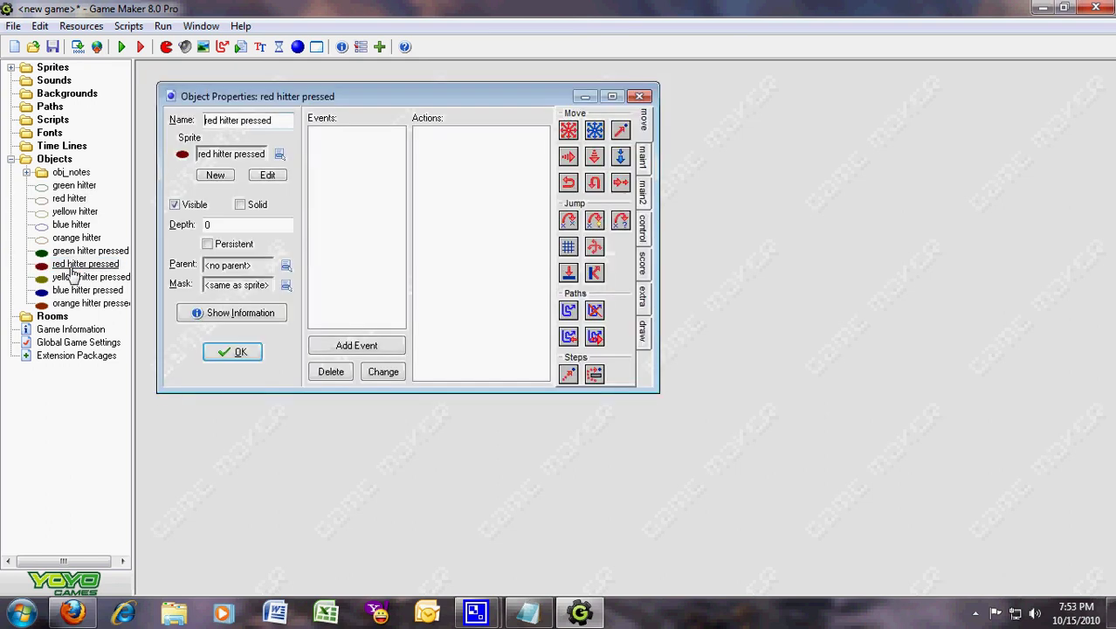
{"action": "left_click", "coordinate": [358, 348]}
{"action": "left_click", "coordinate": [592, 347]}
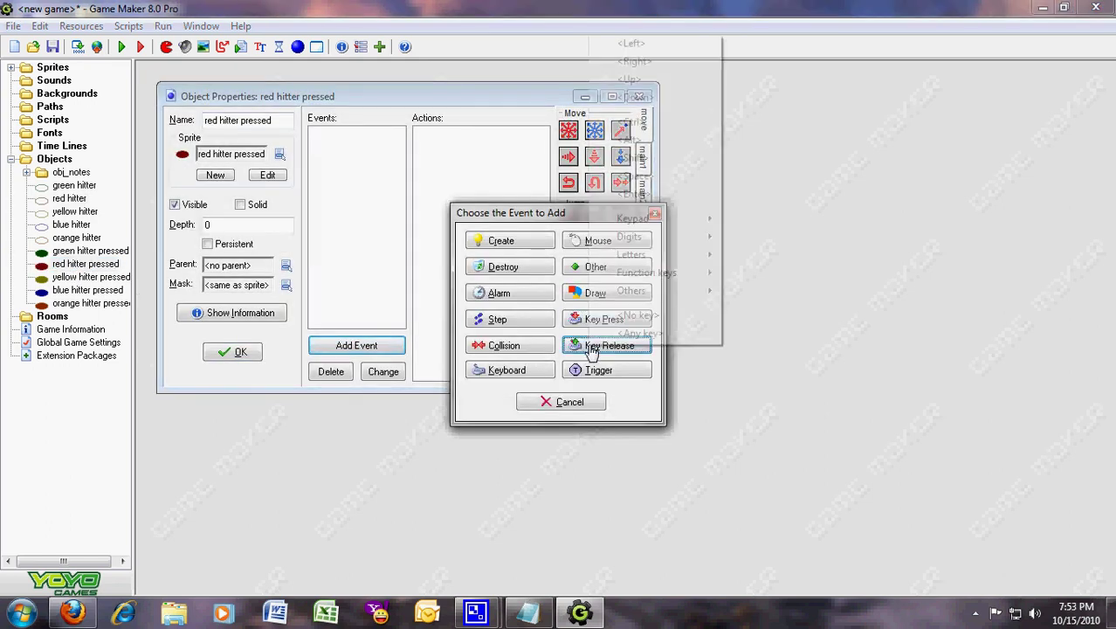
{"action": "mouse_move", "coordinate": [642, 237]}
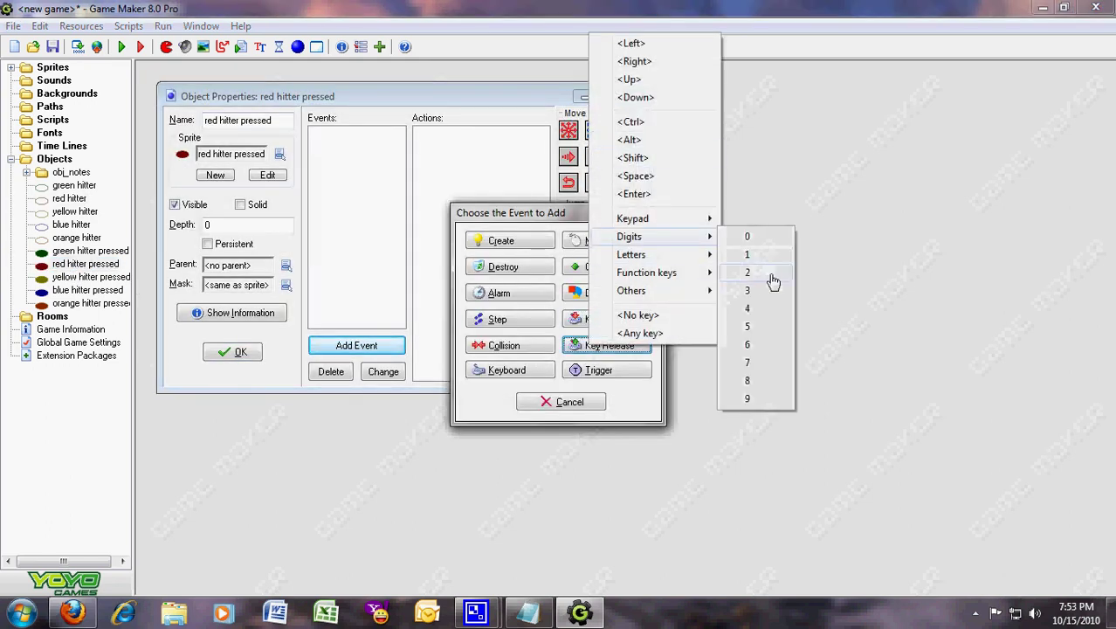
{"action": "left_click", "coordinate": [773, 276]}
{"action": "left_click", "coordinate": [641, 159]}
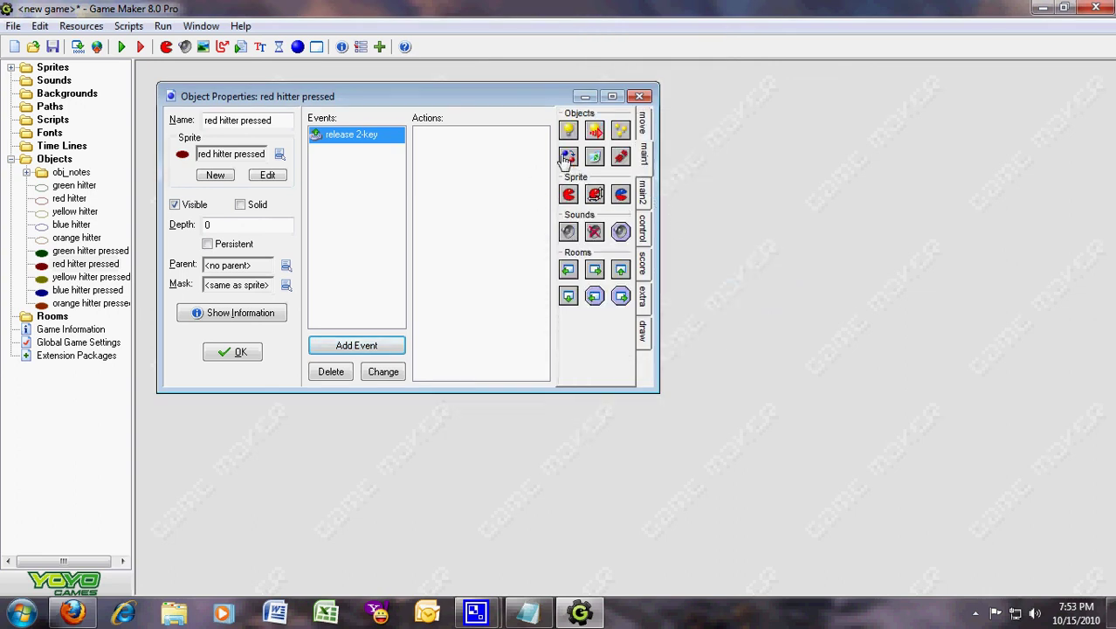
{"action": "left_click_drag", "start_coordinate": [568, 156], "coordinate": [476, 175]}
{"action": "left_click", "coordinate": [662, 287]}
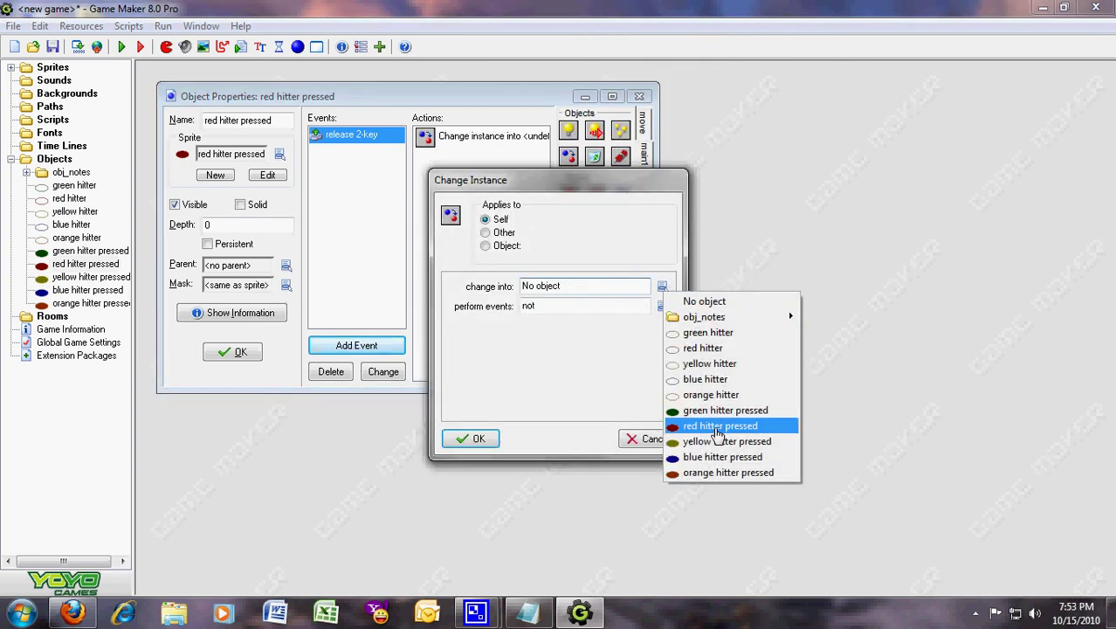
{"action": "left_click", "coordinate": [725, 348]}
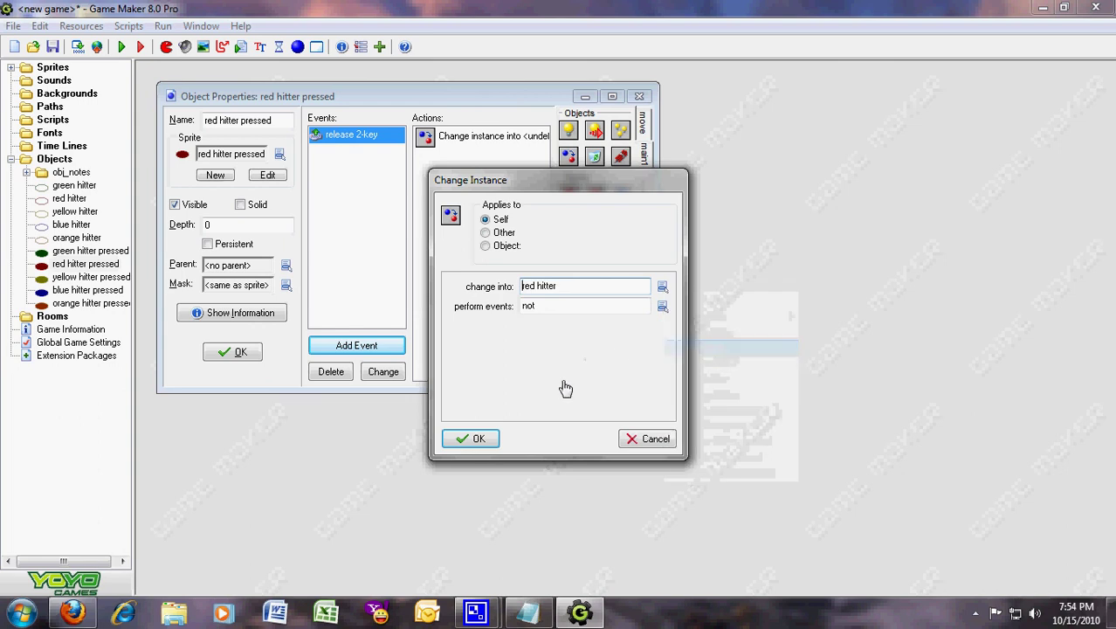
{"action": "left_click", "coordinate": [471, 439]}
{"action": "left_click", "coordinate": [232, 351]}
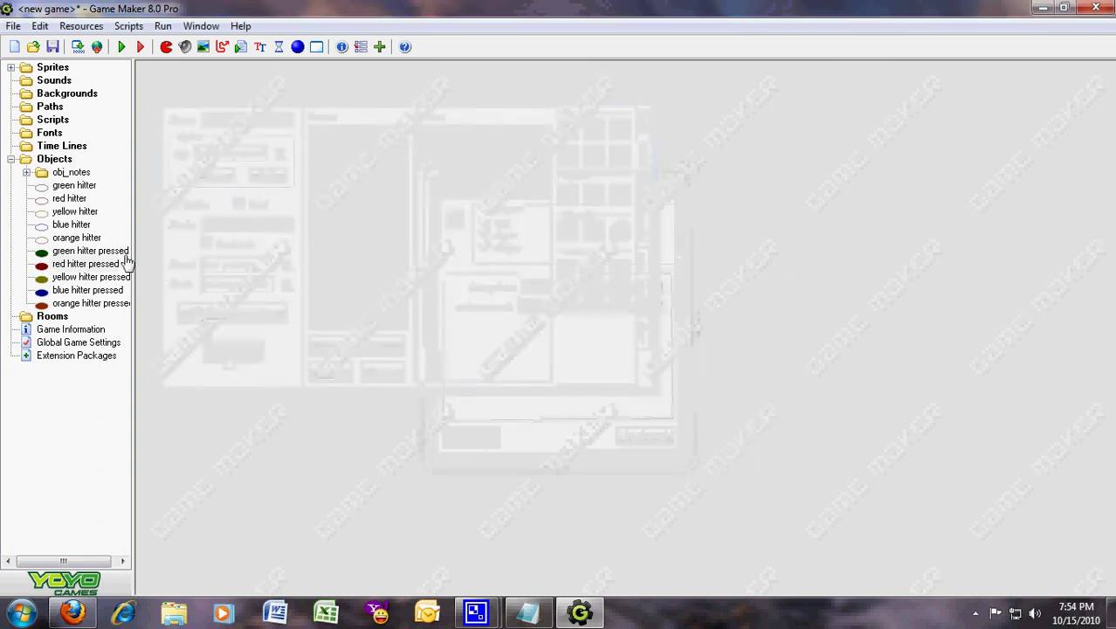
- Give yellow hitter a Key Press 3 event that changes it into yellow hitter pressed
{"action": "double_click", "coordinate": [75, 211]}
{"action": "left_click", "coordinate": [376, 366]}
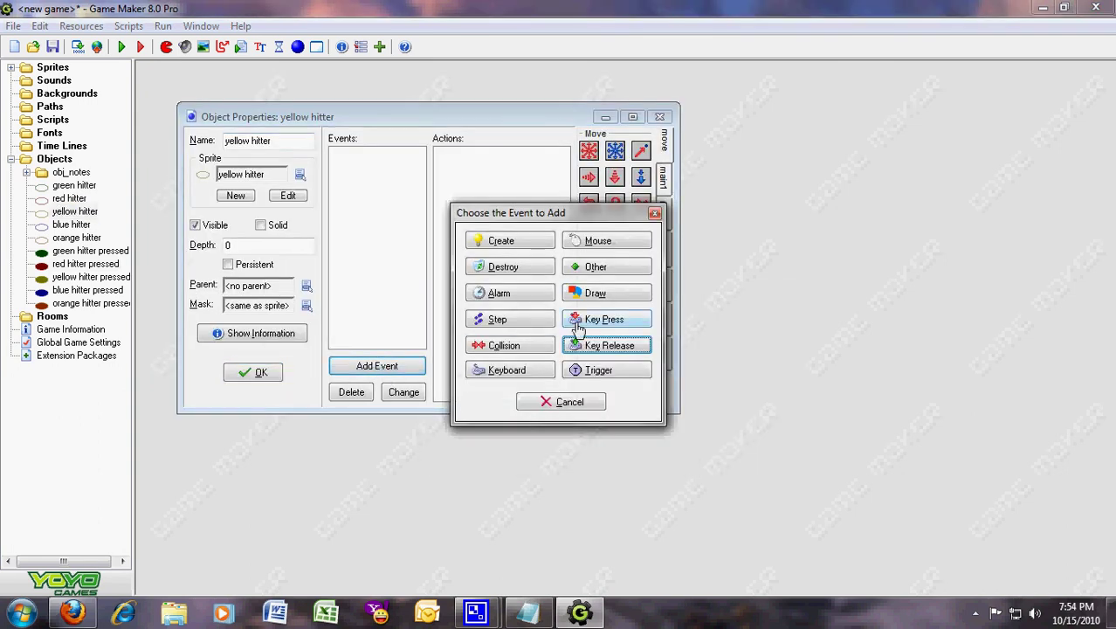
{"action": "left_click", "coordinate": [594, 320]}
{"action": "mouse_move", "coordinate": [681, 213]}
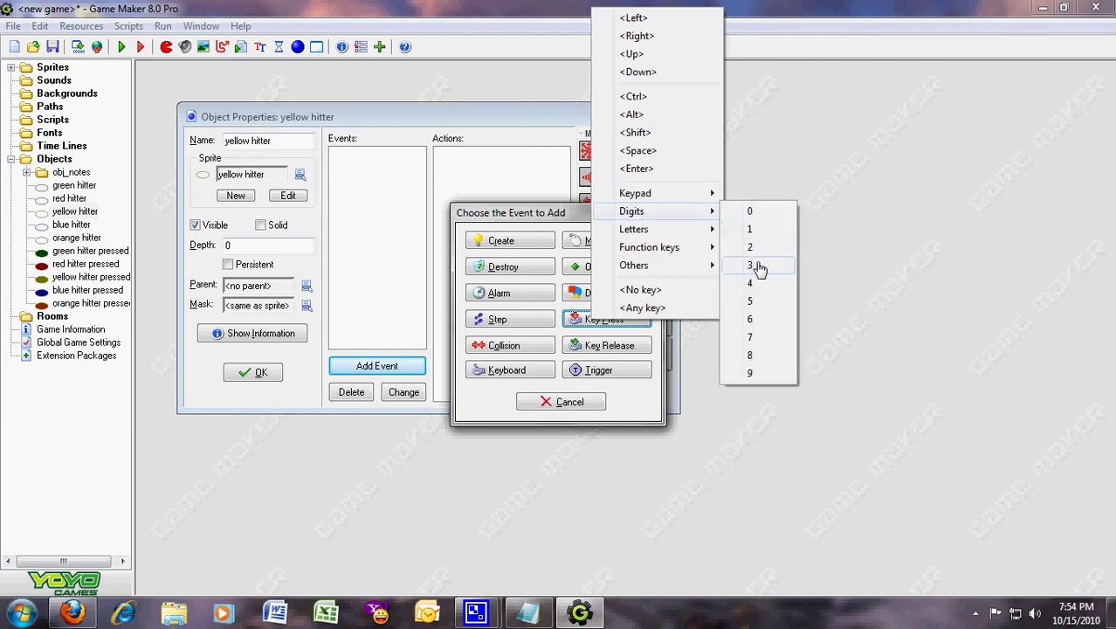
{"action": "left_click", "coordinate": [753, 265]}
{"action": "left_click", "coordinate": [663, 179]}
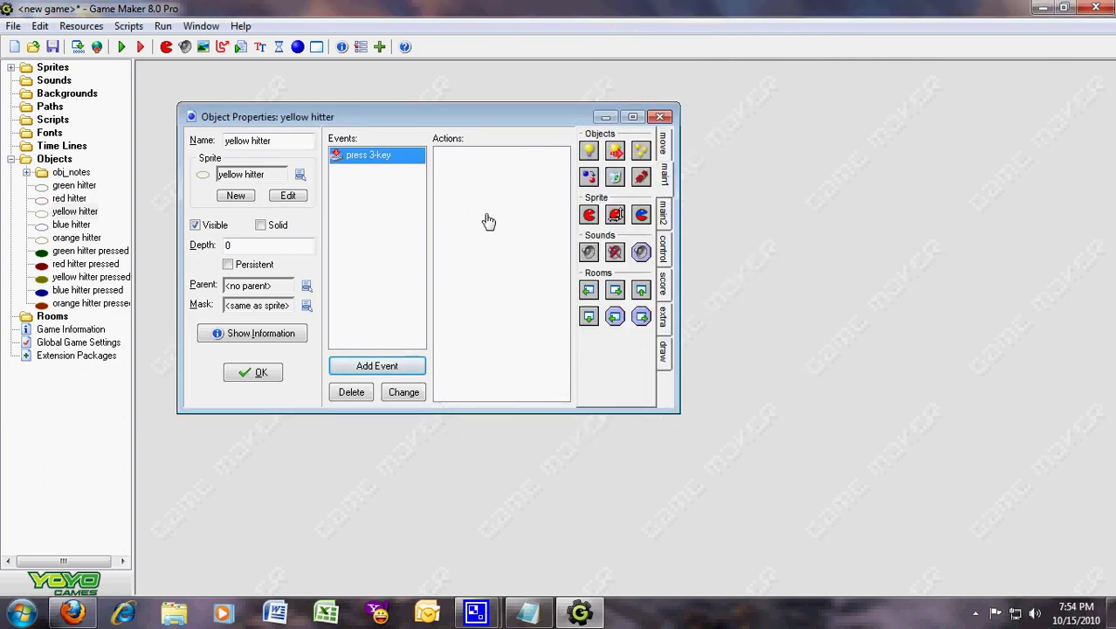
{"action": "left_click_drag", "start_coordinate": [590, 177], "coordinate": [510, 185]}
{"action": "left_click", "coordinate": [663, 287]}
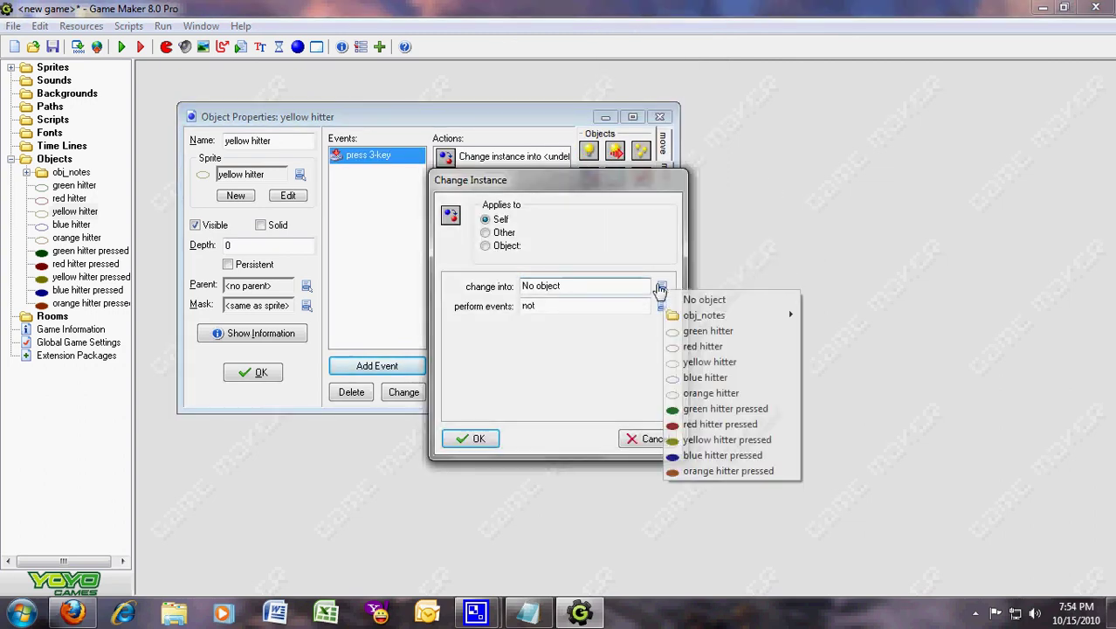
{"action": "left_click", "coordinate": [715, 363]}
{"action": "left_click", "coordinate": [663, 288]}
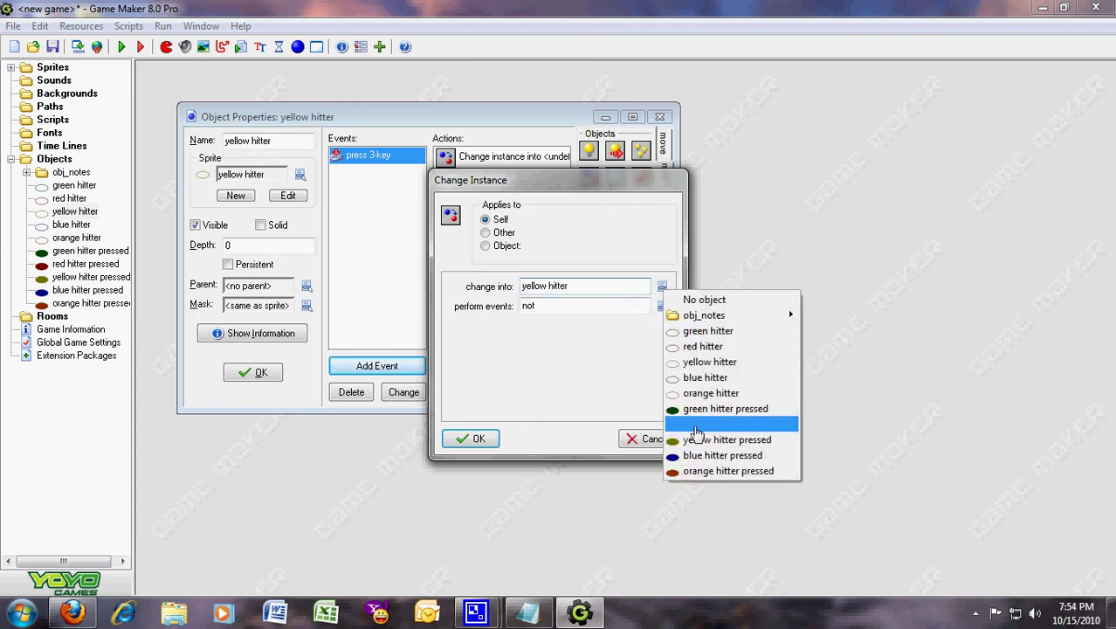
{"action": "left_click", "coordinate": [721, 439]}
{"action": "left_click", "coordinate": [472, 439]}
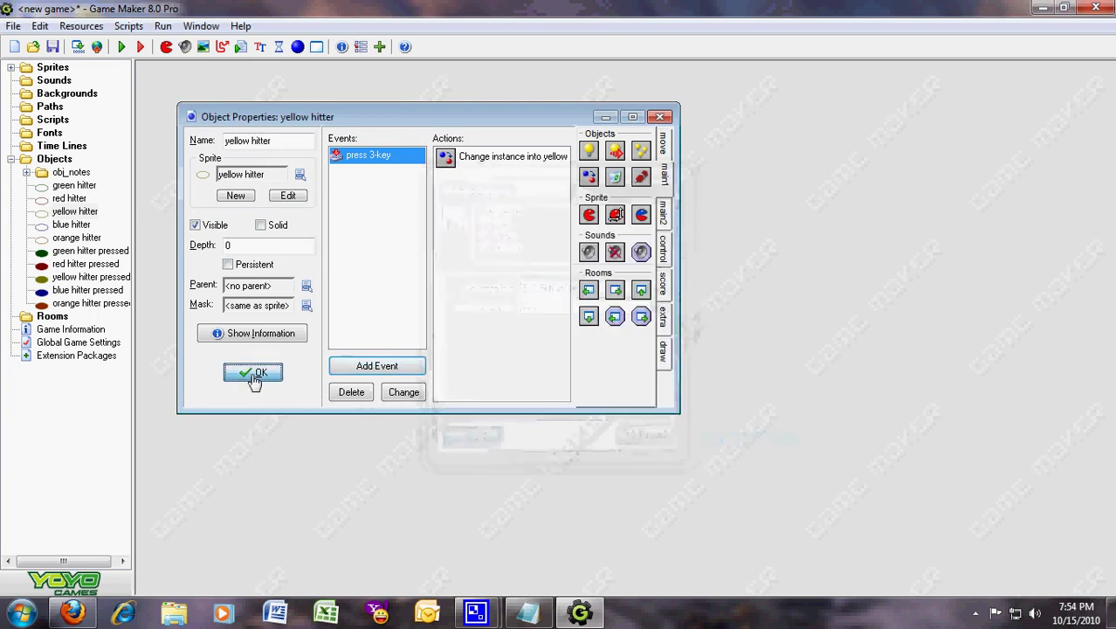
{"action": "left_click", "coordinate": [255, 372]}
- Give yellow hitter pressed a Key Release 3 event that changes it into yellow hitter
{"action": "double_click", "coordinate": [91, 278]}
{"action": "left_click", "coordinate": [390, 391]}
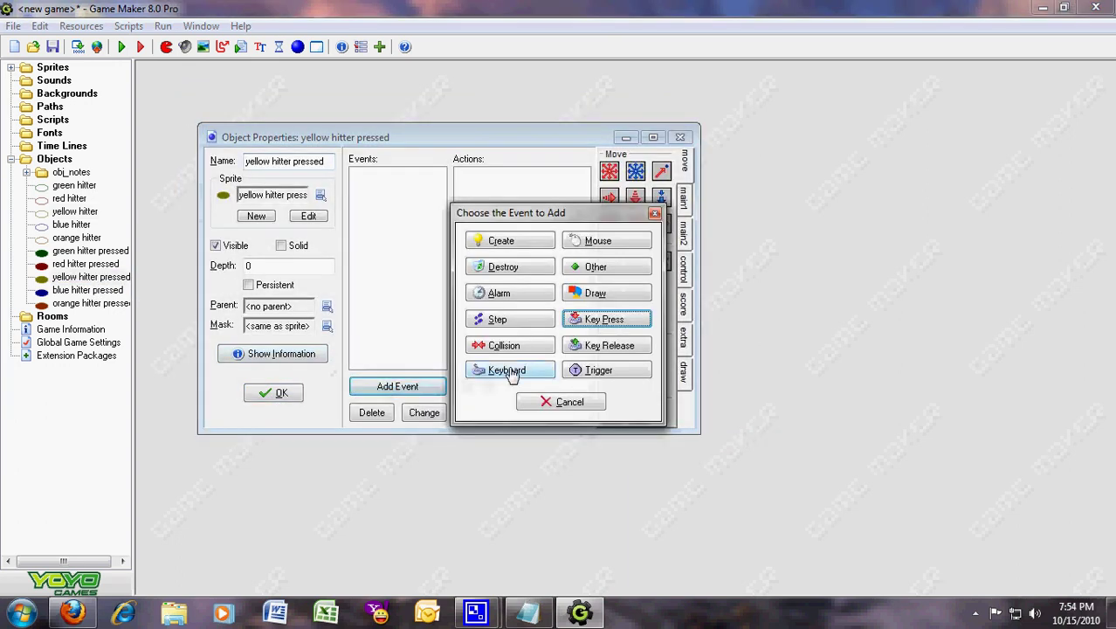
{"action": "left_click", "coordinate": [606, 345]}
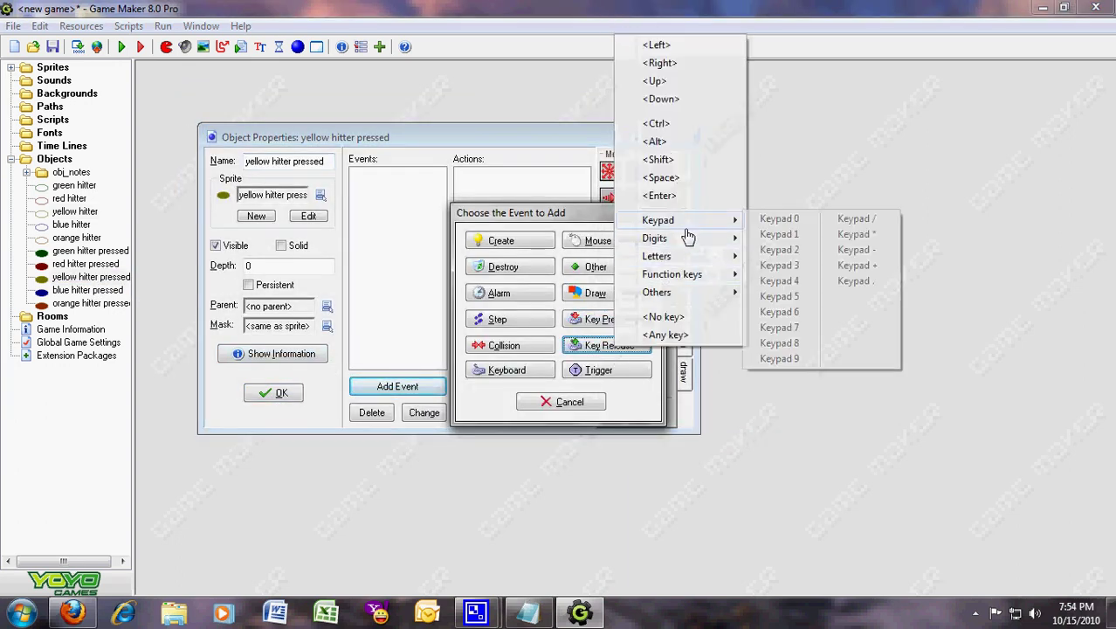
{"action": "mouse_move", "coordinate": [728, 239]}
{"action": "left_click", "coordinate": [774, 293]}
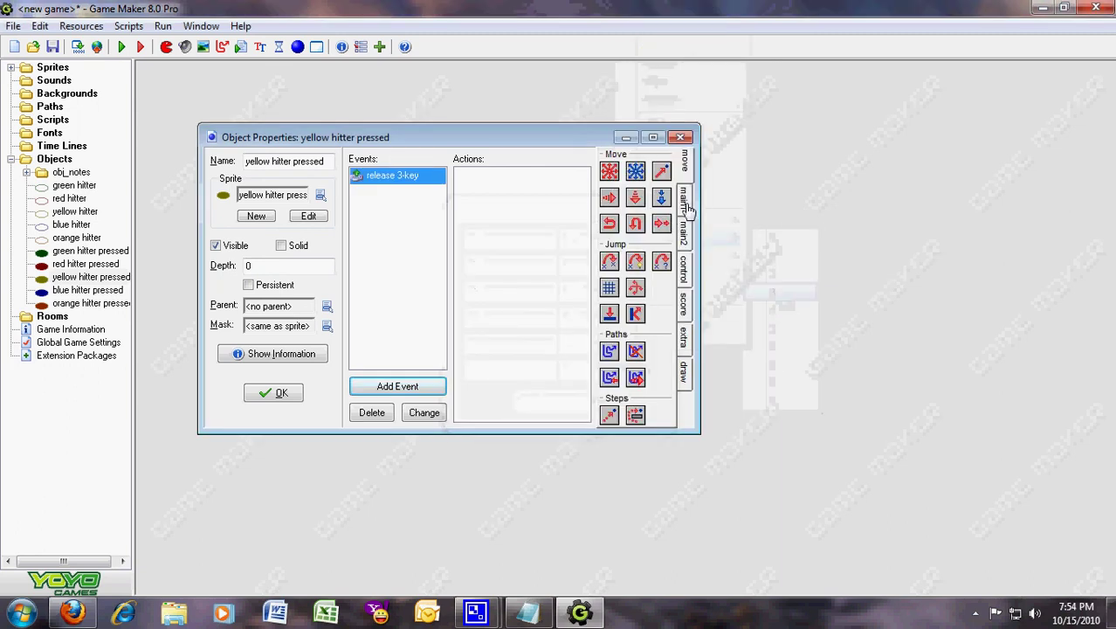
{"action": "left_click", "coordinate": [684, 202]}
{"action": "left_click_drag", "start_coordinate": [612, 202], "coordinate": [568, 224]}
{"action": "left_click", "coordinate": [662, 286]}
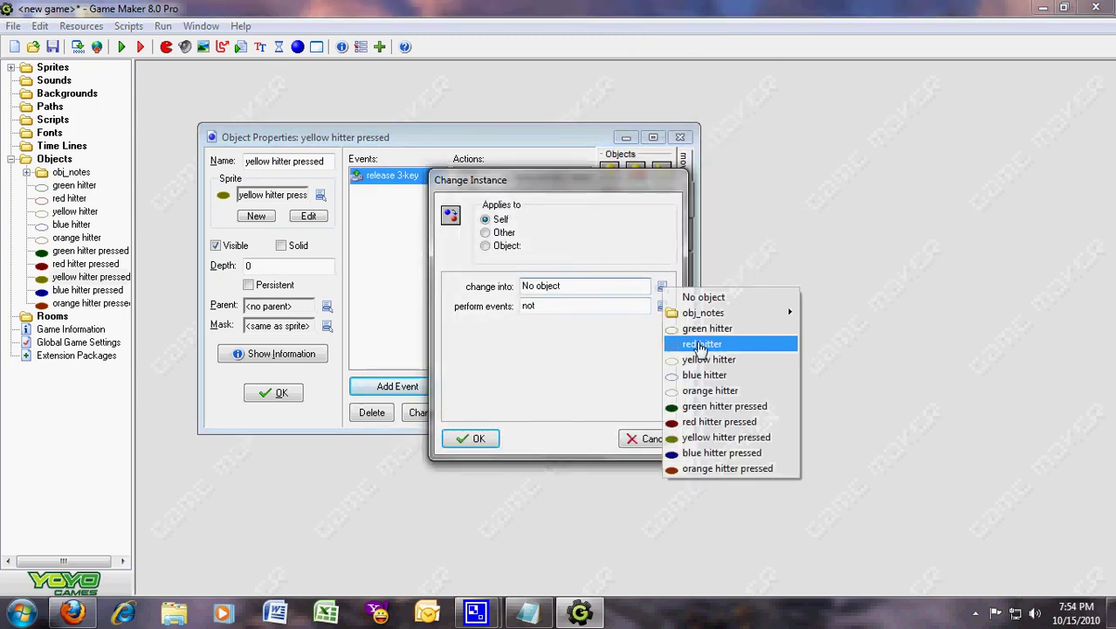
{"action": "left_click", "coordinate": [708, 359]}
{"action": "left_click", "coordinate": [470, 439]}
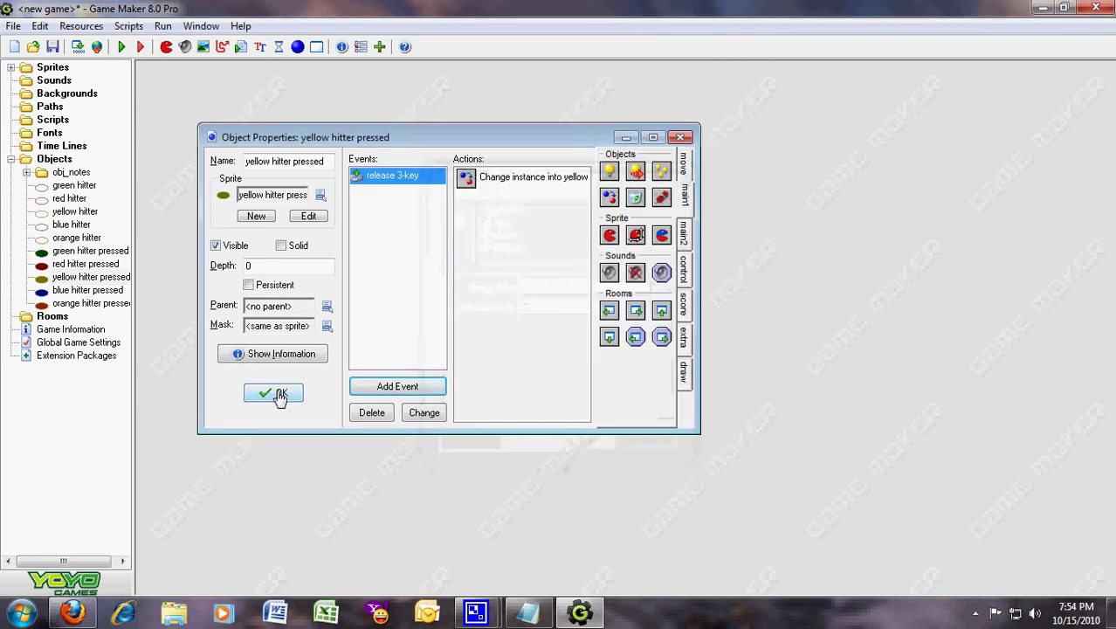
{"action": "left_click", "coordinate": [279, 396]}
- Add a Key Press 4 event to blue hitter with Change Instance into blue hitter pressed
{"action": "double_click", "coordinate": [71, 224]}
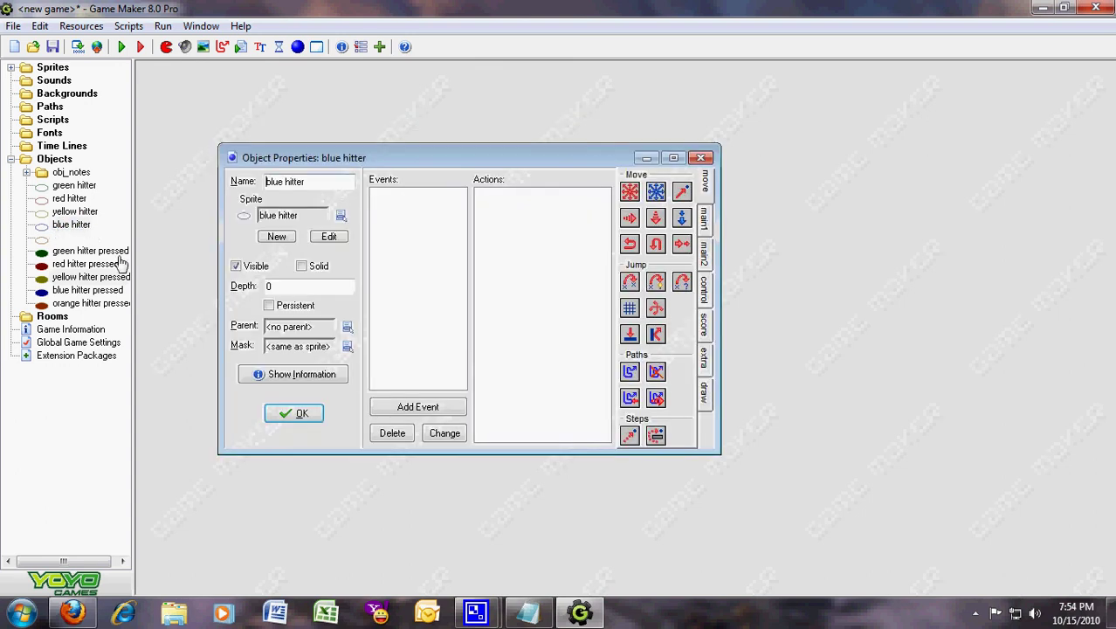
{"action": "left_click", "coordinate": [415, 406]}
{"action": "left_click", "coordinate": [591, 320]}
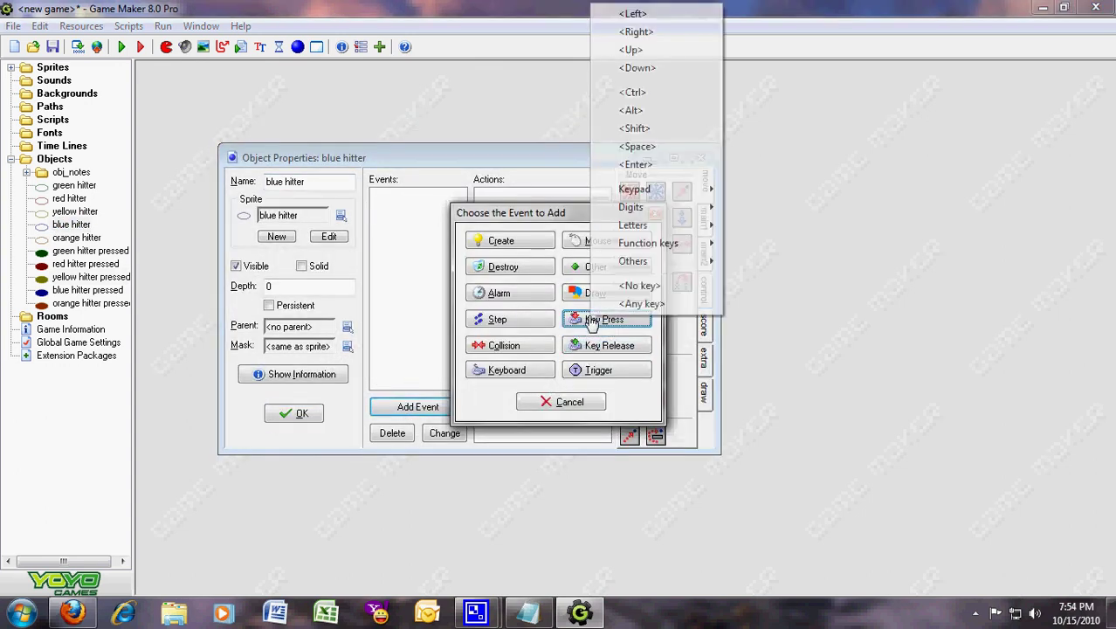
{"action": "mouse_move", "coordinate": [645, 207]}
{"action": "left_click", "coordinate": [758, 279]}
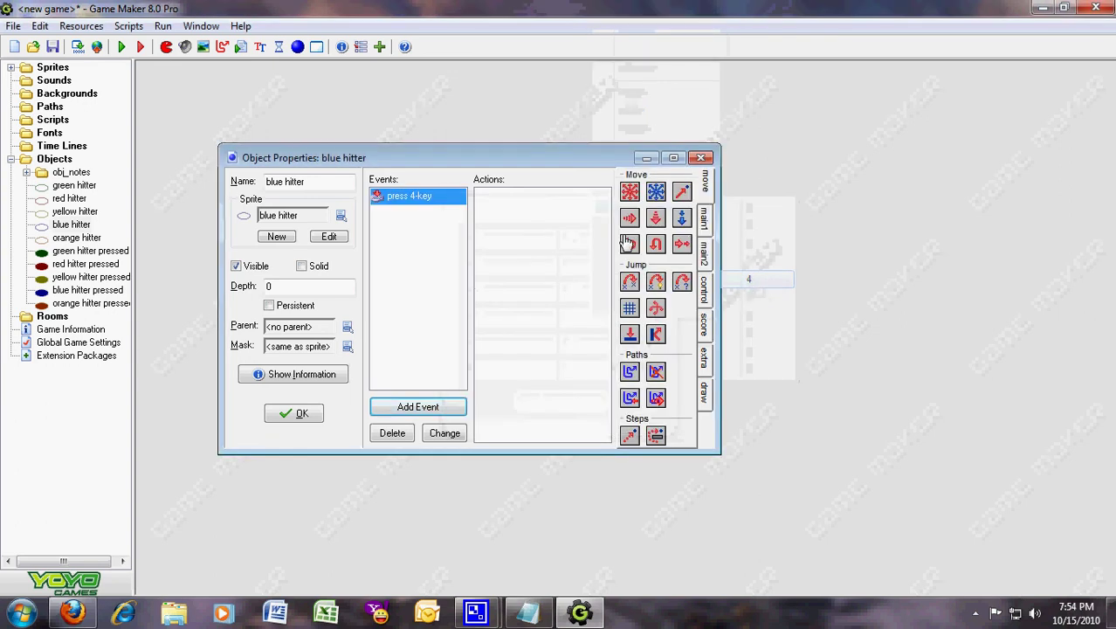
{"action": "left_click", "coordinate": [704, 220]}
{"action": "left_click_drag", "start_coordinate": [630, 220], "coordinate": [581, 250]}
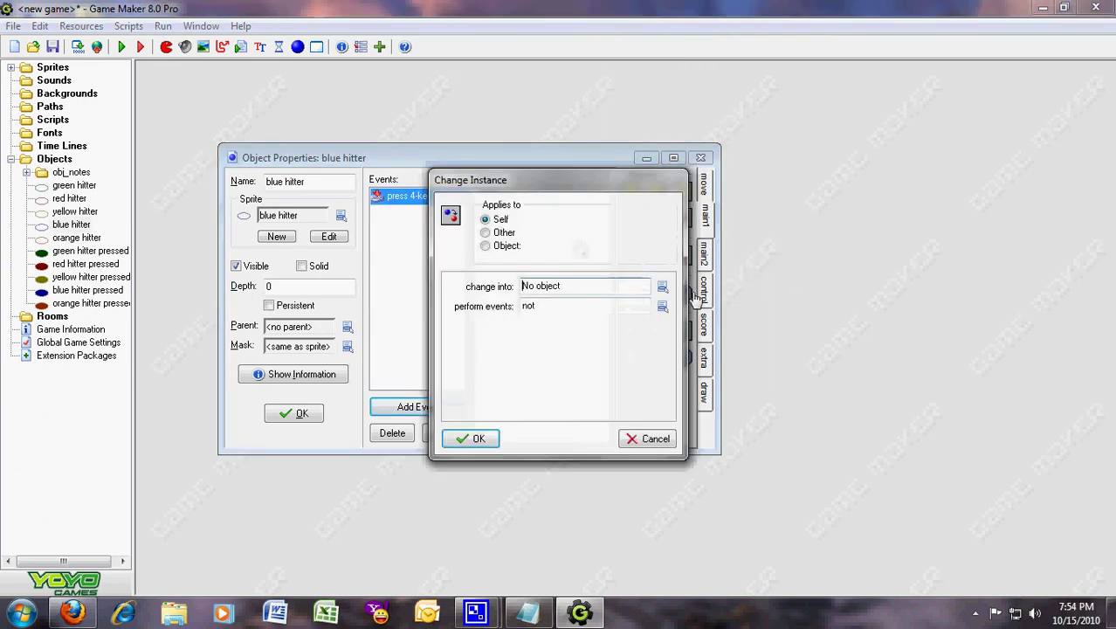
{"action": "left_click", "coordinate": [662, 285]}
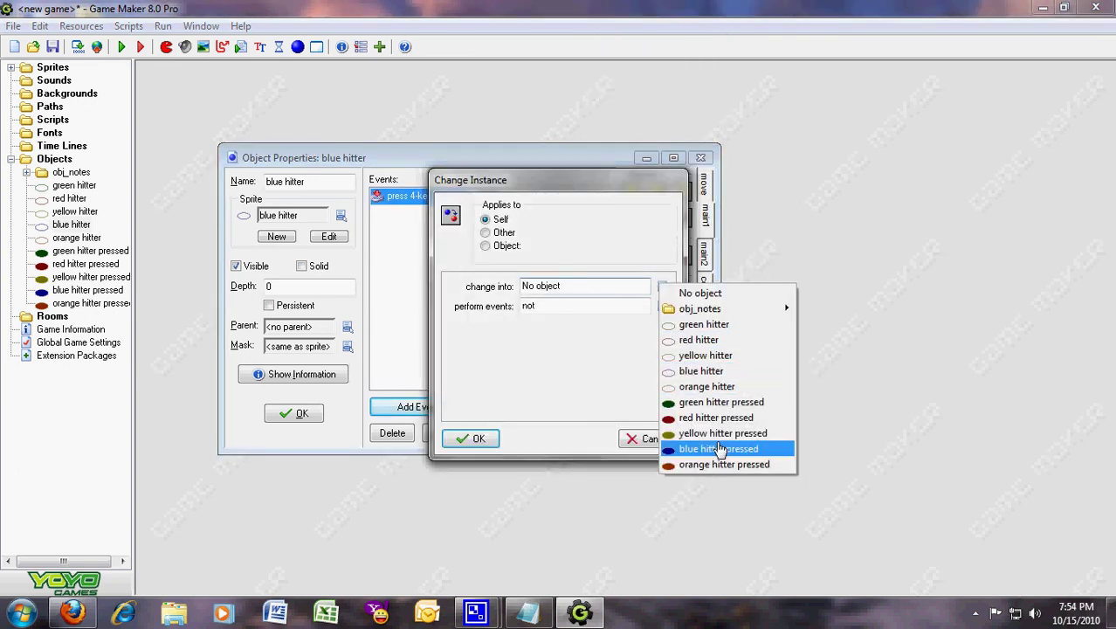
{"action": "left_click", "coordinate": [719, 449]}
{"action": "left_click", "coordinate": [476, 438]}
{"action": "left_click", "coordinate": [294, 413]}
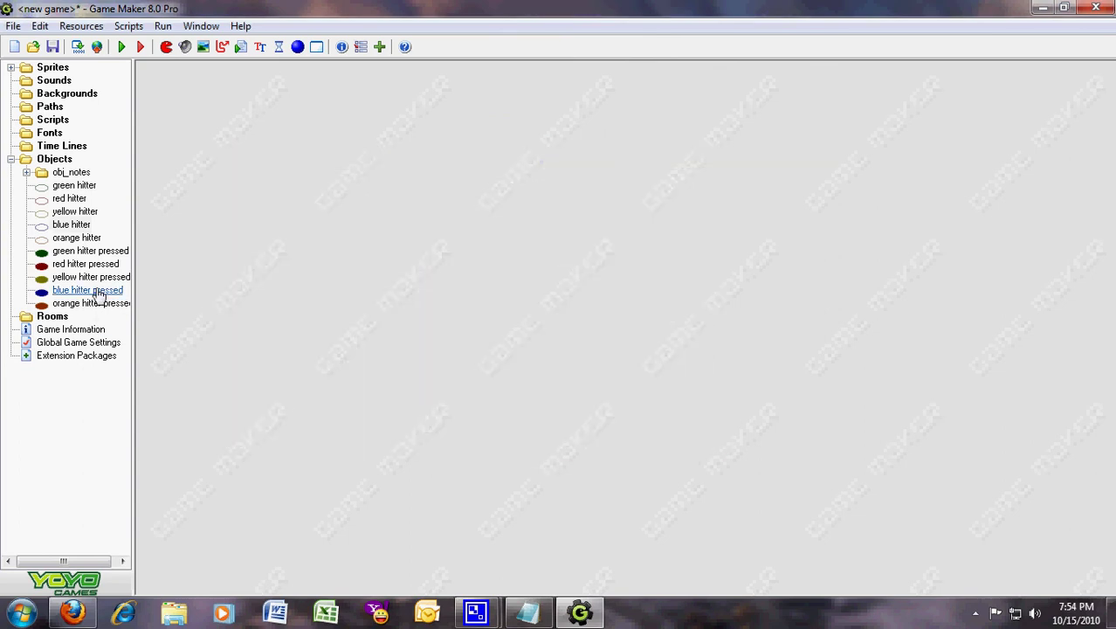
- Give blue hitter pressed a Key Release 4 event that changes it into blue hitter
{"action": "double_click", "coordinate": [98, 291]}
{"action": "left_click", "coordinate": [410, 428]}
{"action": "left_click", "coordinate": [618, 347]}
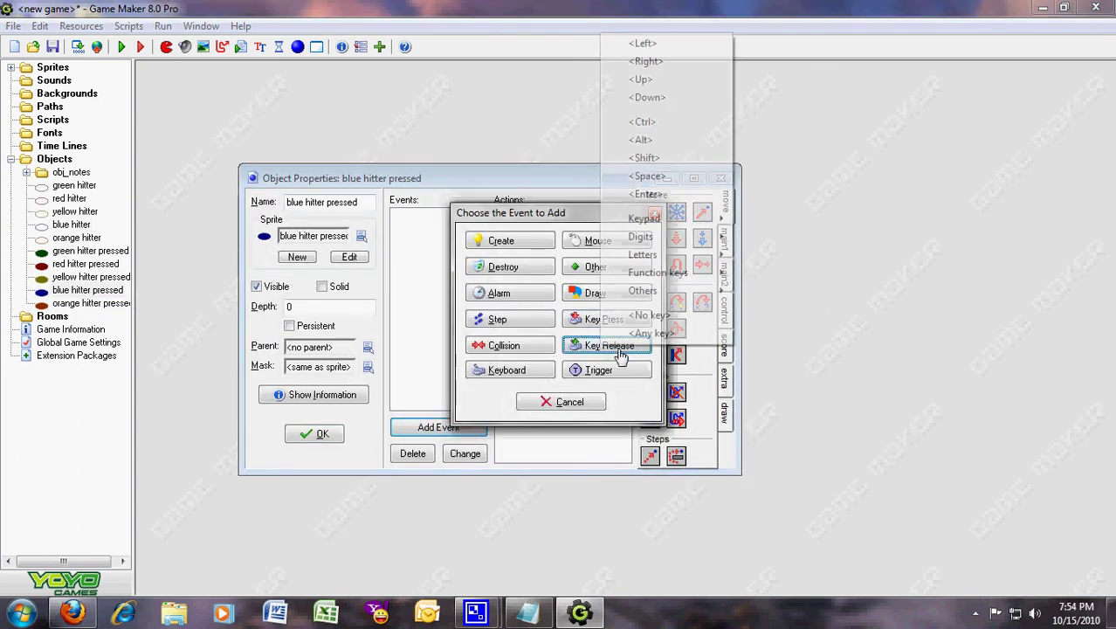
{"action": "mouse_move", "coordinate": [663, 237]}
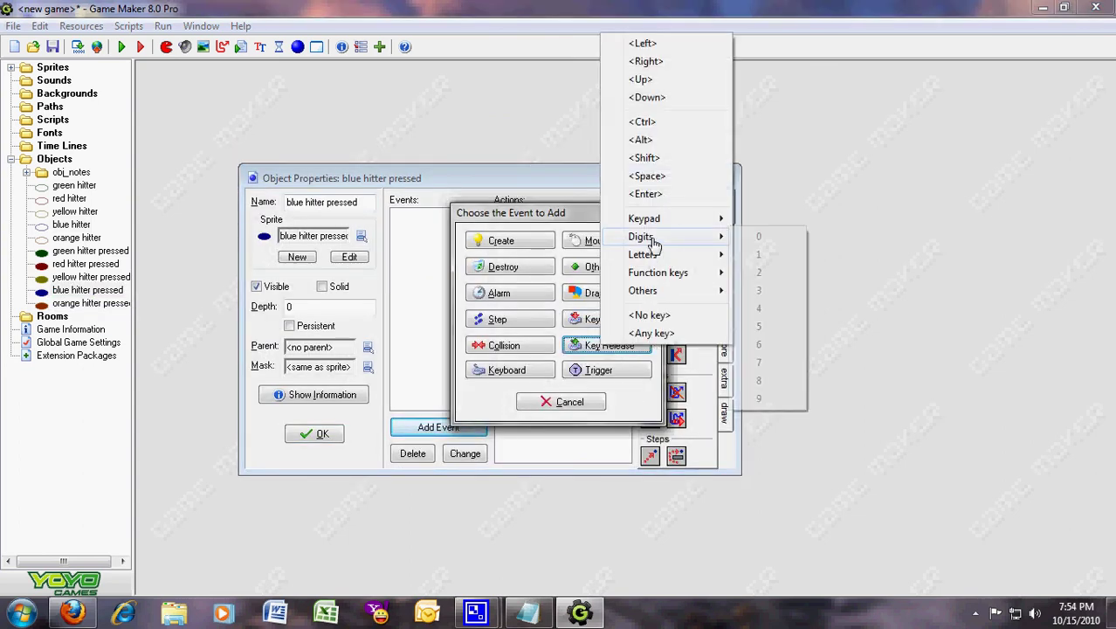
{"action": "left_click", "coordinate": [769, 316]}
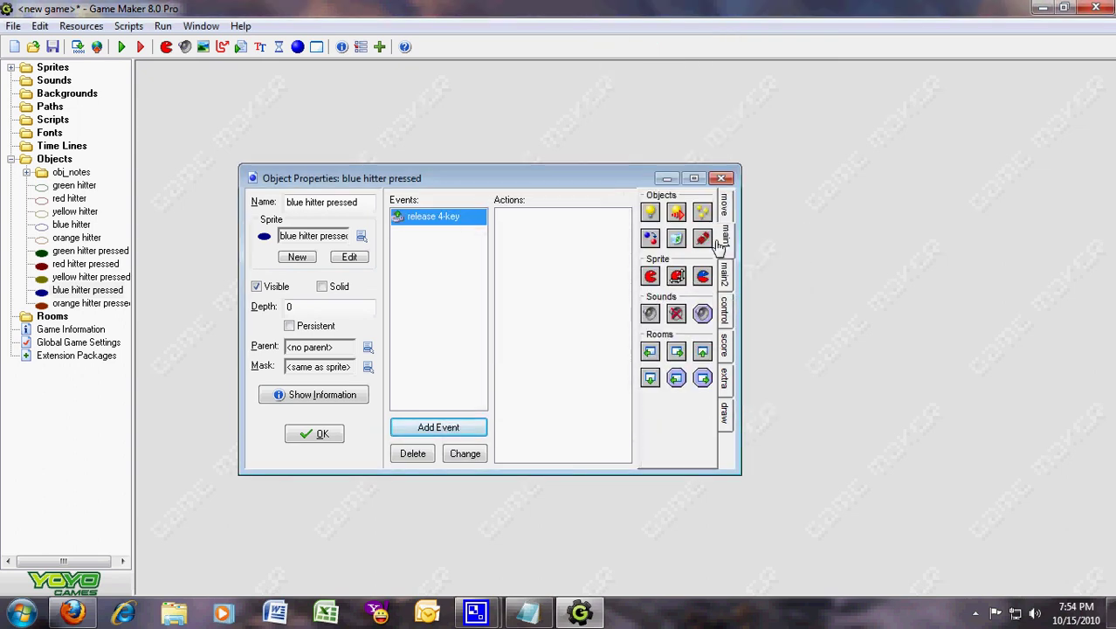
{"action": "left_click_drag", "start_coordinate": [625, 247], "coordinate": [568, 262]}
{"action": "left_click", "coordinate": [662, 287]}
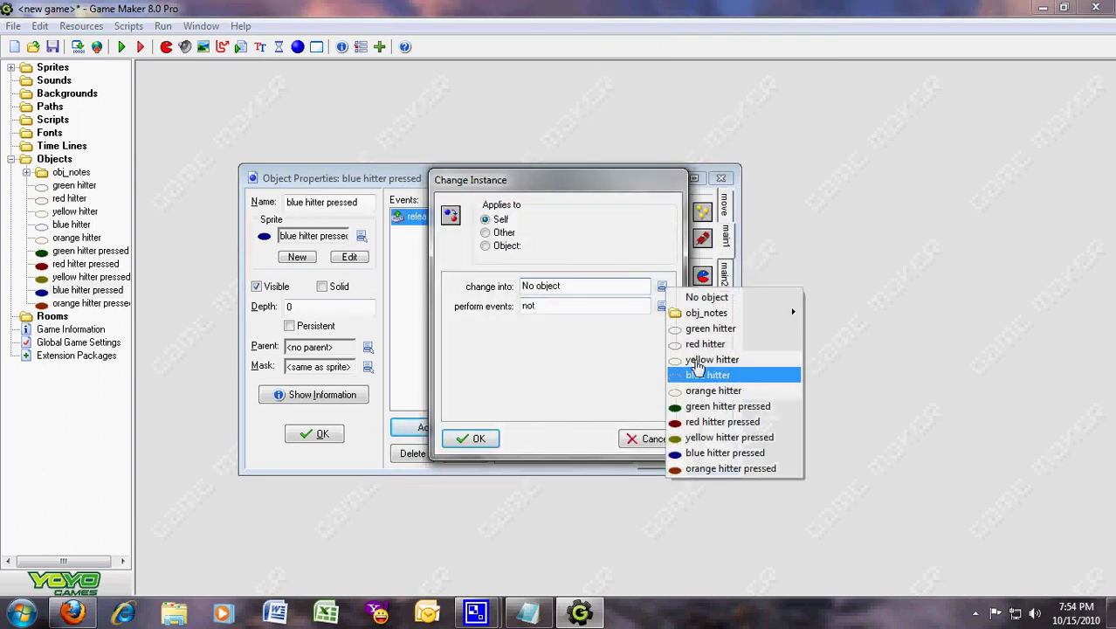
{"action": "left_click", "coordinate": [724, 375]}
{"action": "left_click", "coordinate": [472, 439]}
{"action": "left_click", "coordinate": [312, 434]}
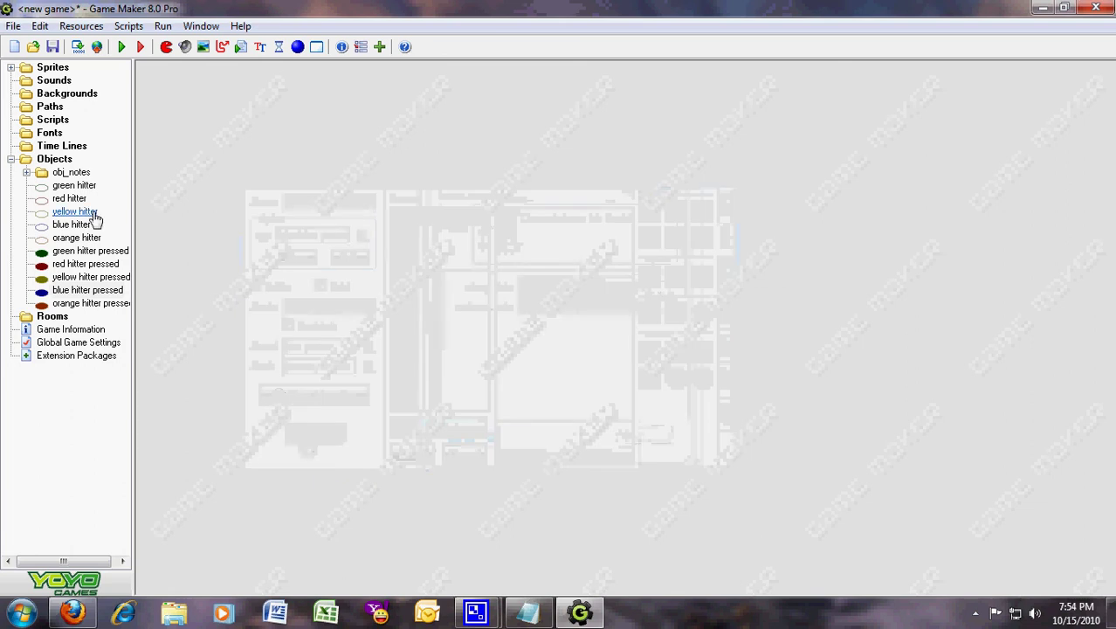
- Give orange hitter a Key Press 5 event that changes it into orange hitter pressed
{"action": "left_click", "coordinate": [76, 237]}
{"action": "double_click", "coordinate": [76, 237]}
{"action": "left_click", "coordinate": [458, 447]}
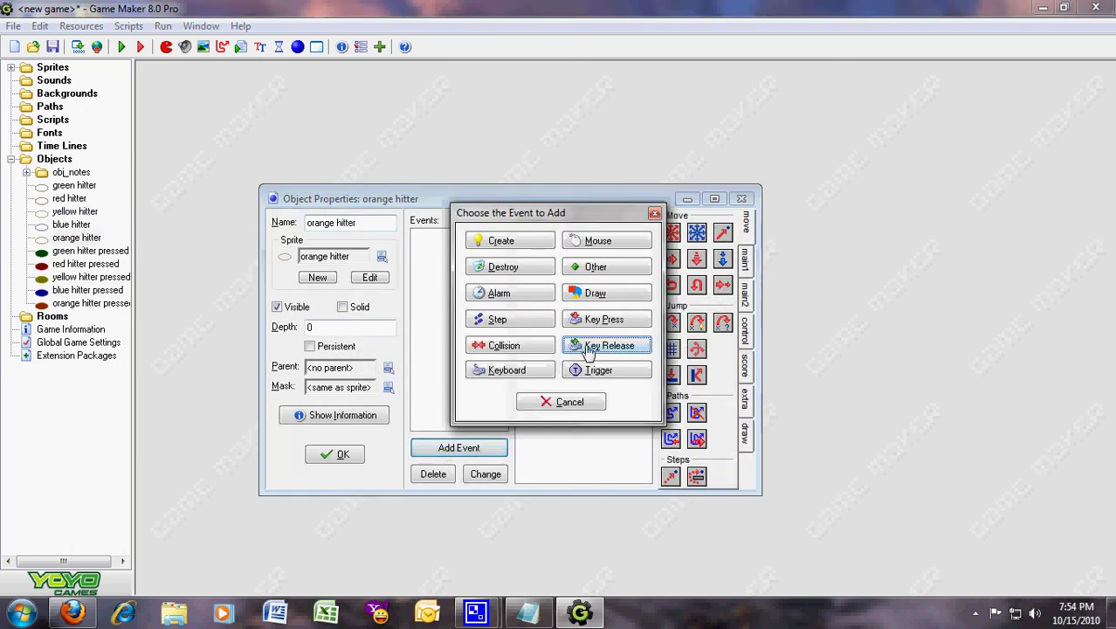
{"action": "left_click", "coordinate": [585, 319]}
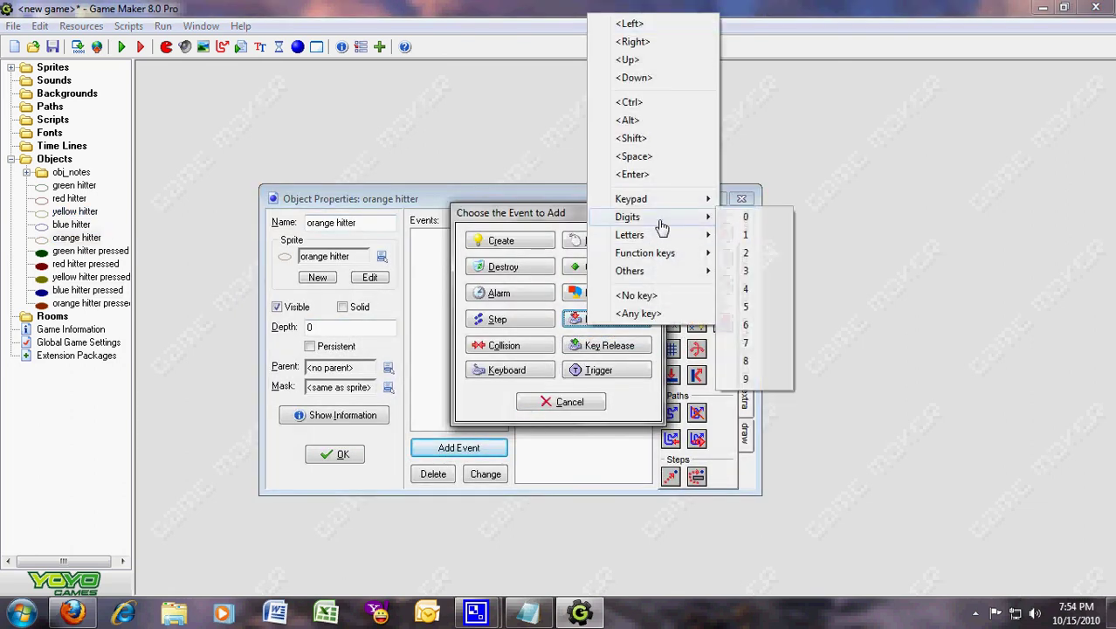
{"action": "left_click", "coordinate": [772, 308]}
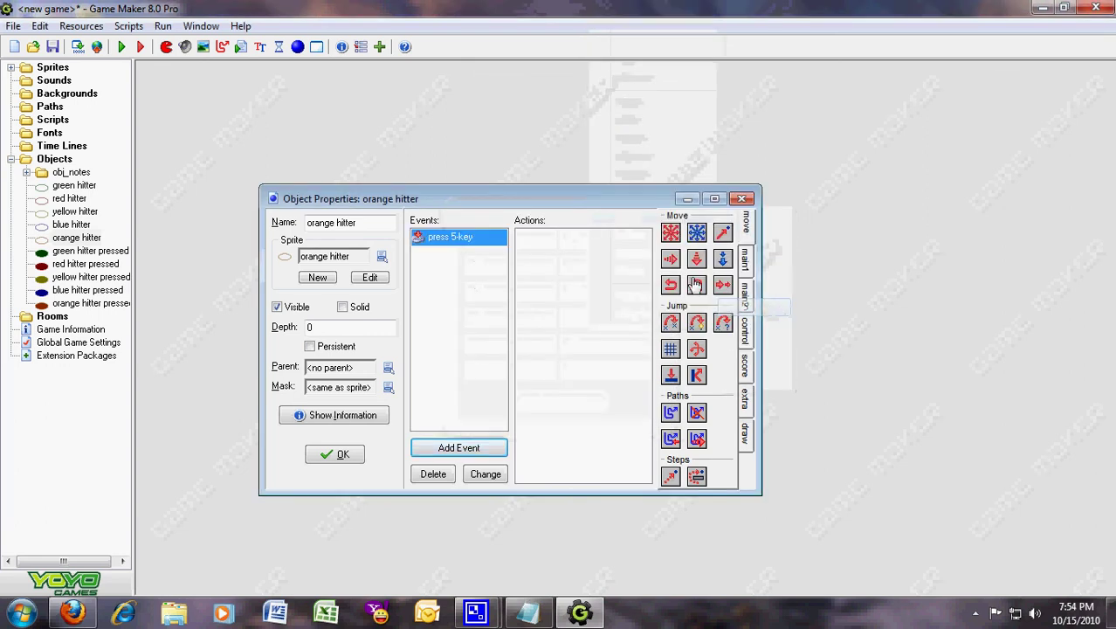
{"action": "left_click", "coordinate": [747, 270]}
{"action": "left_click_drag", "start_coordinate": [676, 273], "coordinate": [617, 281]}
{"action": "left_click", "coordinate": [662, 286]}
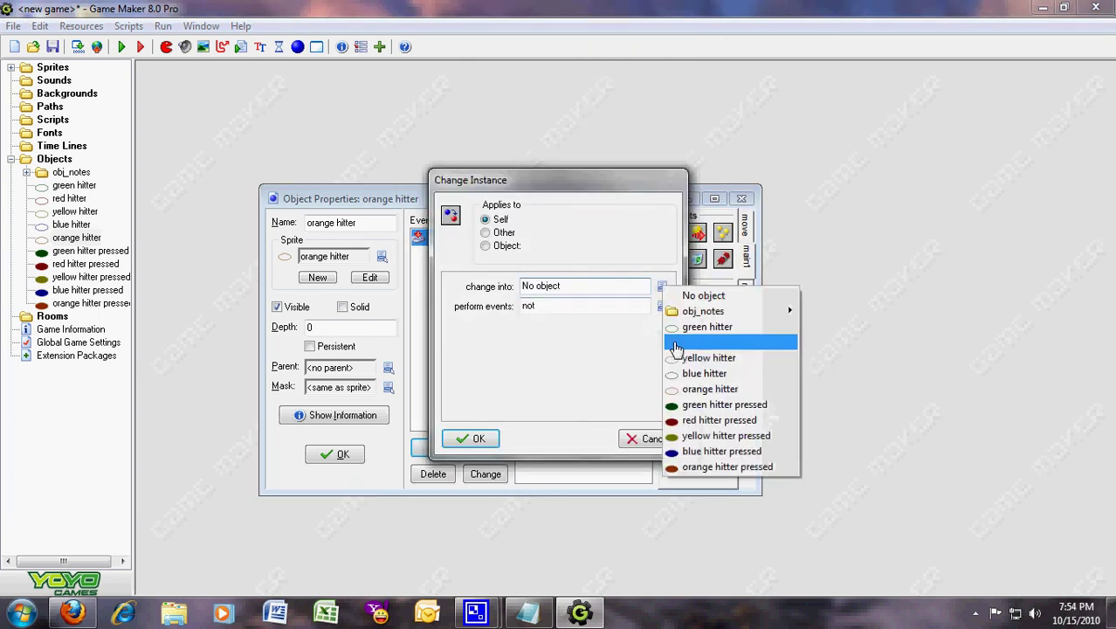
{"action": "left_click", "coordinate": [740, 466]}
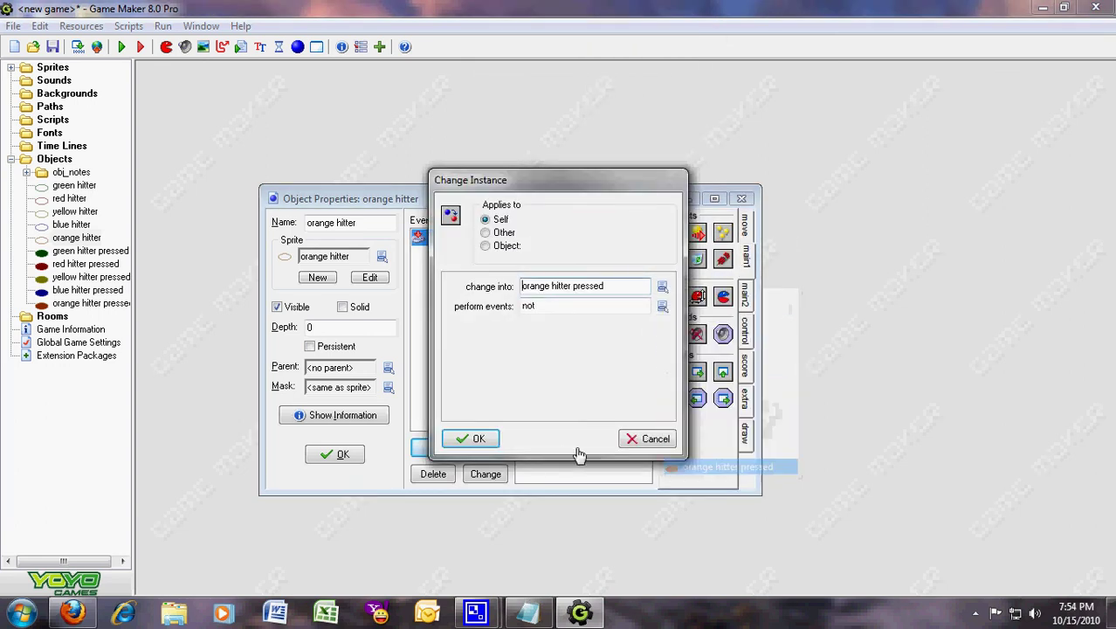
{"action": "left_click", "coordinate": [480, 439]}
{"action": "left_click", "coordinate": [334, 454]}
- Give orange hitter pressed a Key Release event for the 5 key
{"action": "double_click", "coordinate": [105, 303]}
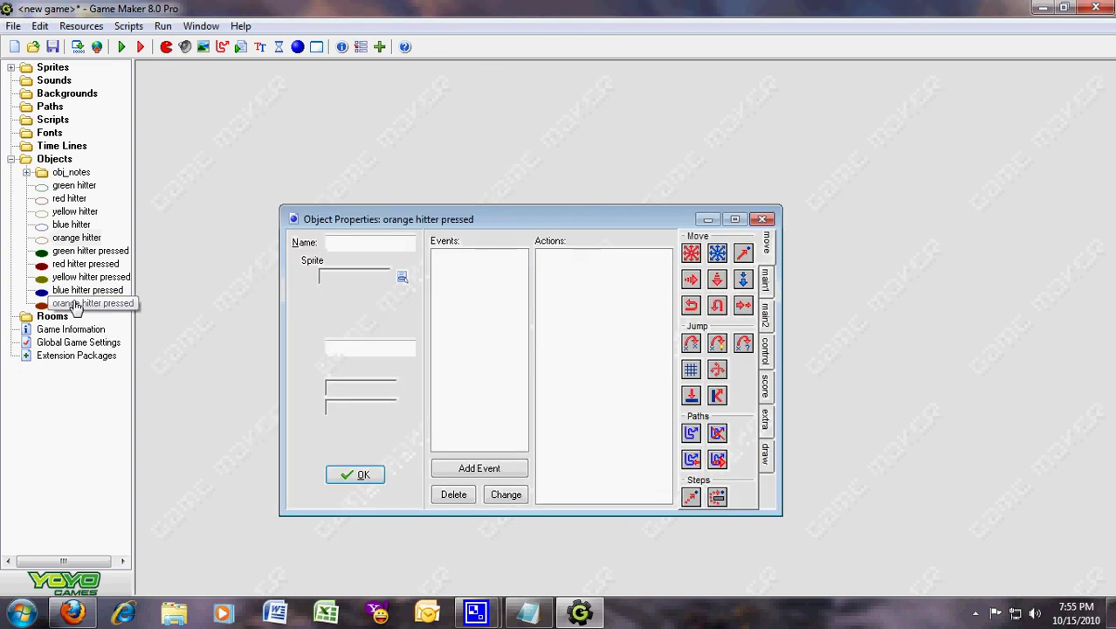
{"action": "left_click", "coordinate": [494, 477]}
{"action": "left_click", "coordinate": [608, 346]}
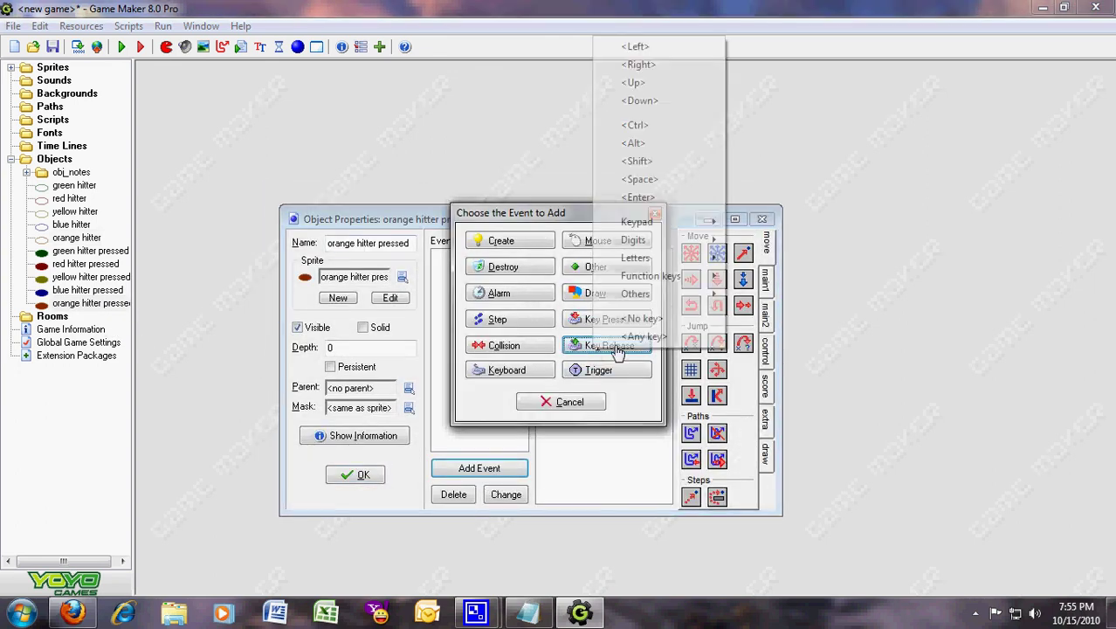
{"action": "mouse_move", "coordinate": [629, 242]}
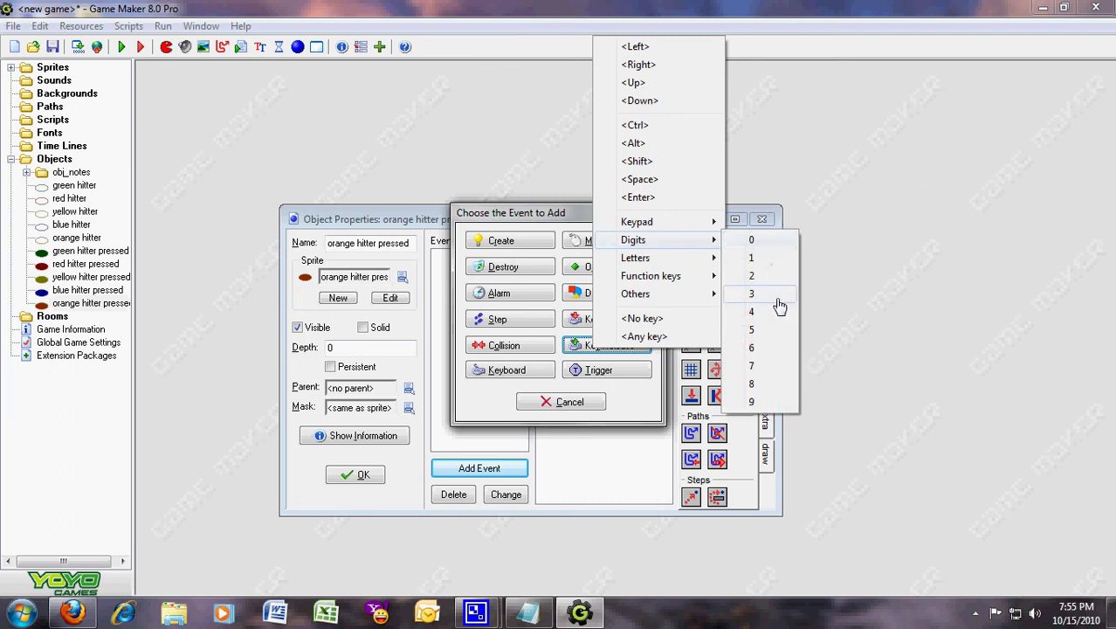
{"action": "left_click", "coordinate": [753, 330]}
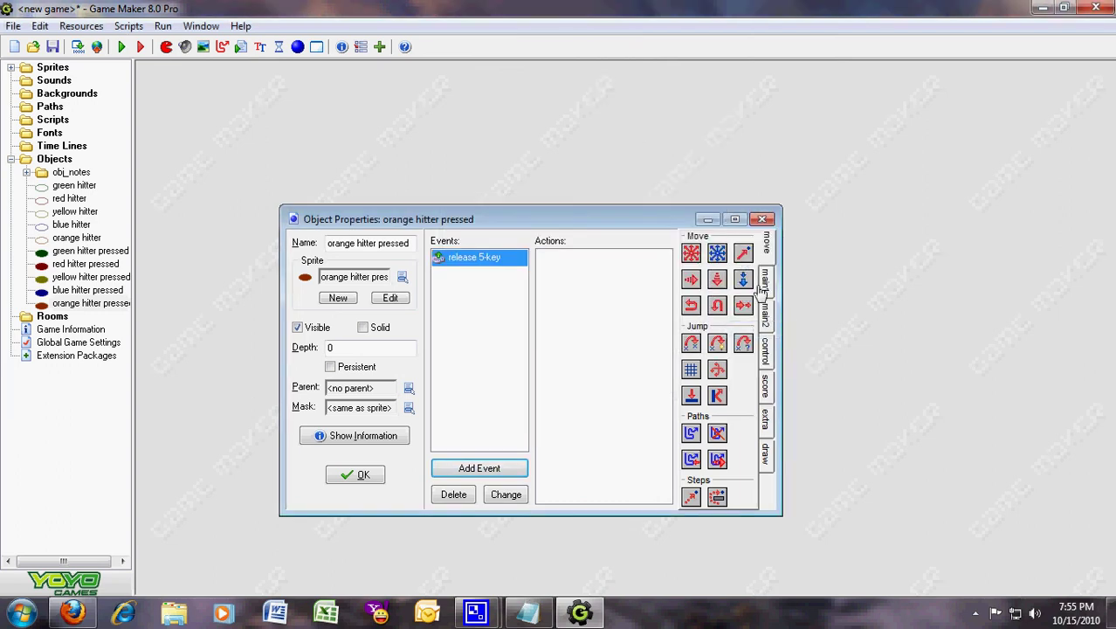
- Make releasing 5 change the instance into orange hitter, then close the object properties
{"action": "left_click", "coordinate": [763, 281]}
{"action": "left_click_drag", "start_coordinate": [691, 282], "coordinate": [669, 286]}
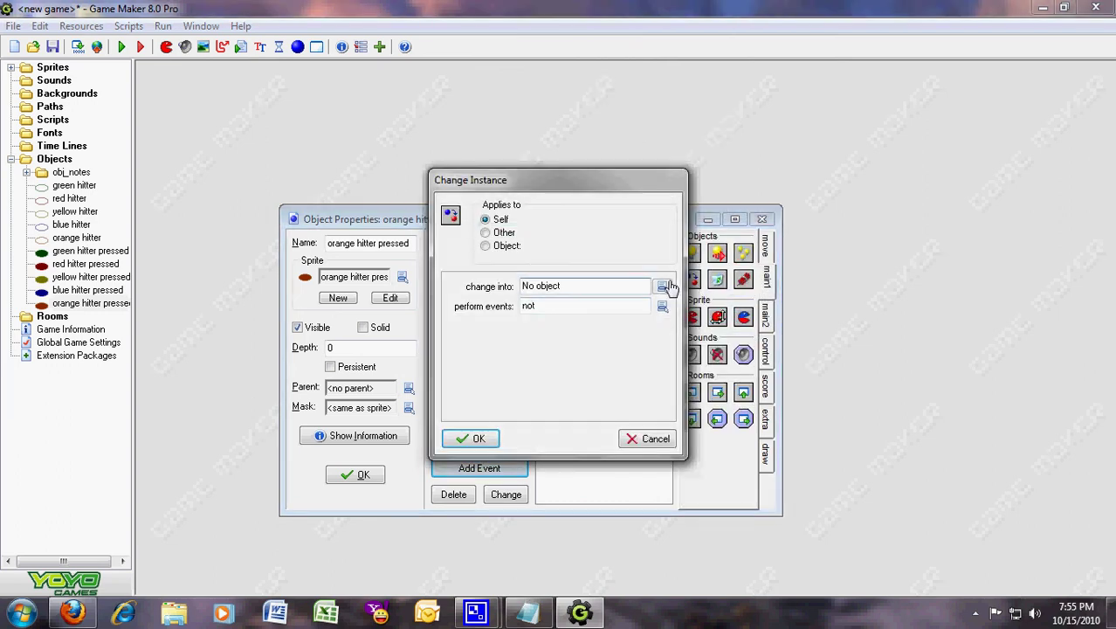
{"action": "left_click", "coordinate": [661, 289]}
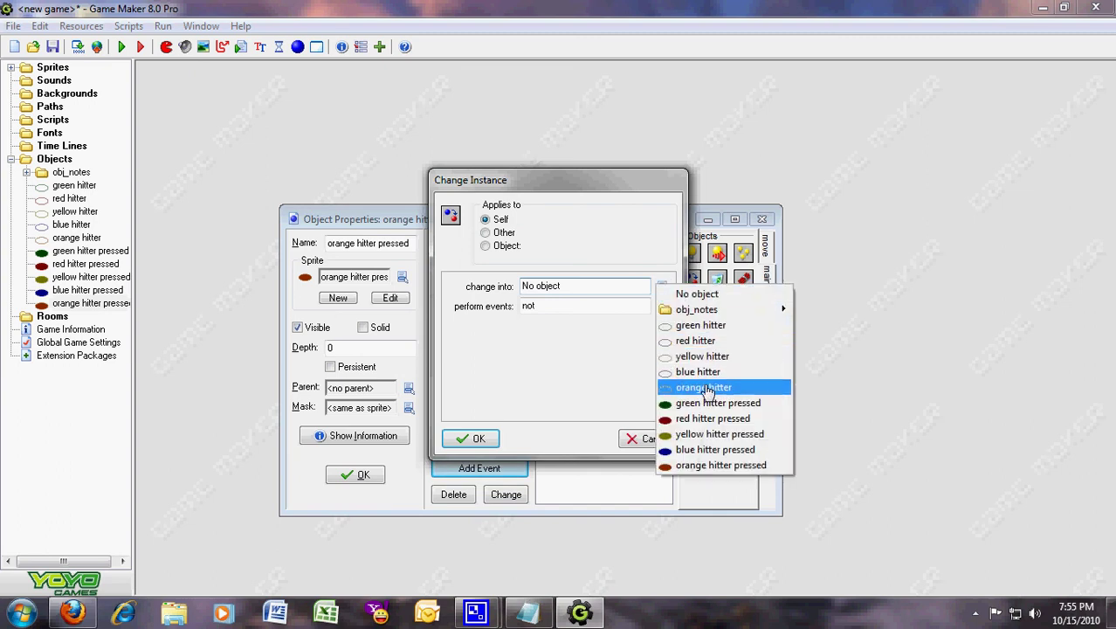
{"action": "left_click", "coordinate": [690, 391]}
{"action": "left_click", "coordinate": [472, 439]}
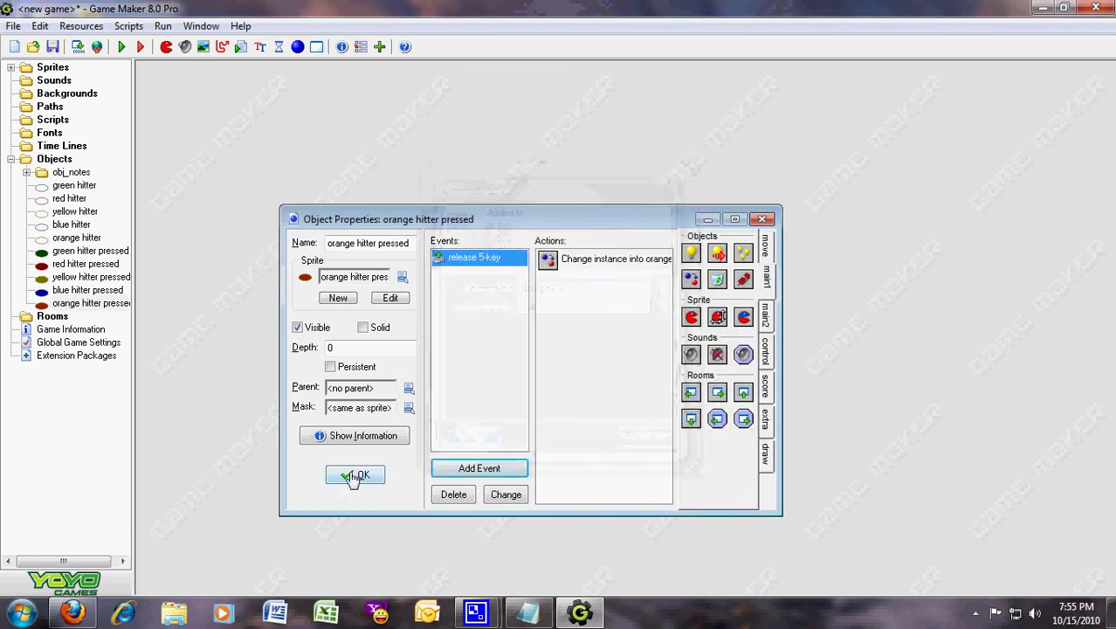
{"action": "left_click", "coordinate": [355, 475]}
{"action": "left_click", "coordinate": [11, 160]}
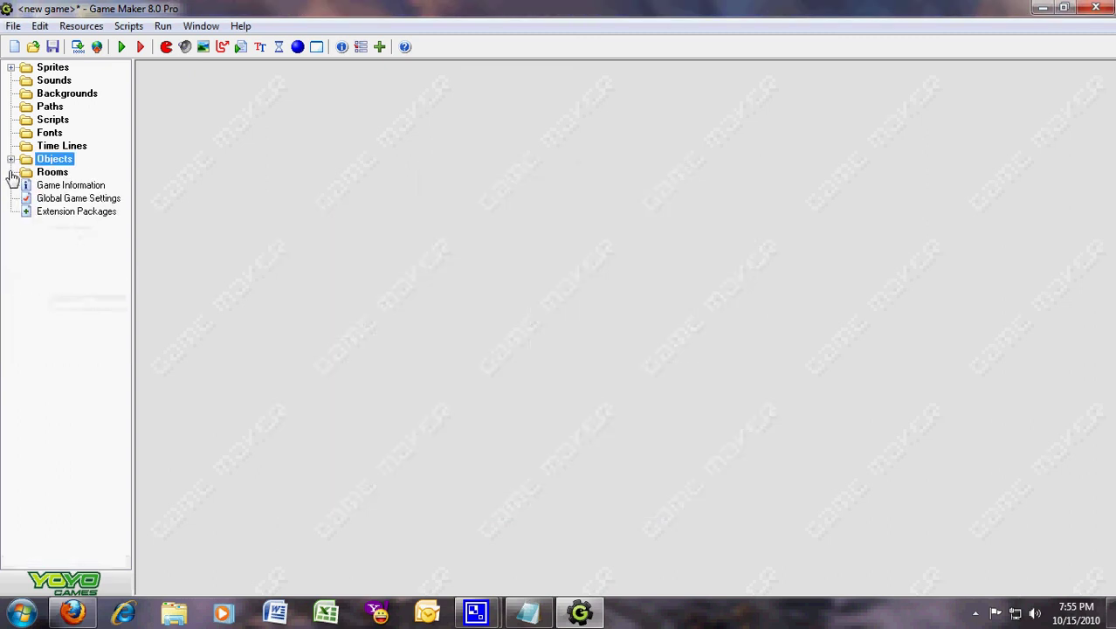
- Create a new room, room0, and maximize its editor
{"action": "right_click", "coordinate": [34, 173]}
{"action": "left_click", "coordinate": [44, 180]}
{"action": "left_click_drag", "start_coordinate": [461, 230], "coordinate": [434, 148]}
{"action": "left_click", "coordinate": [752, 154]}
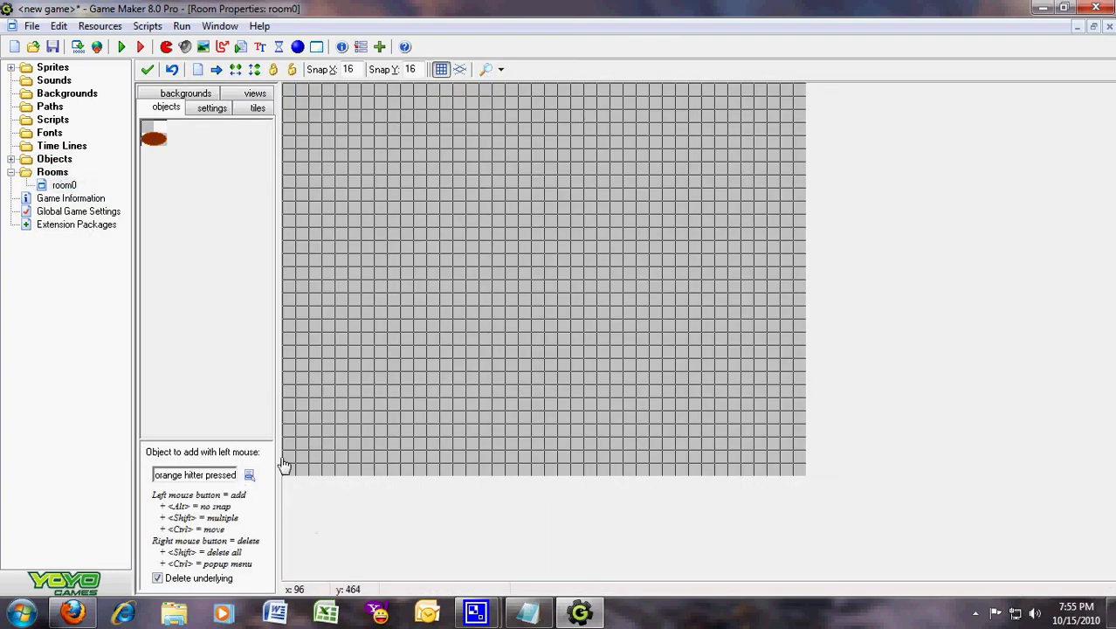
- Place green, red and yellow hitters side by side along the room's bottom
{"action": "left_click", "coordinate": [248, 476]}
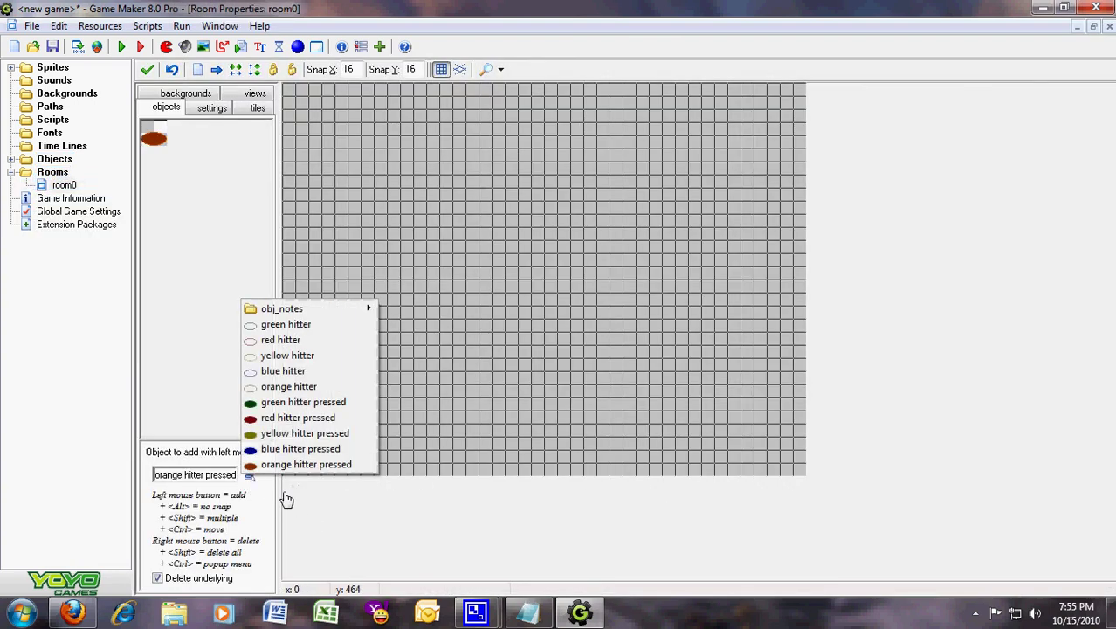
{"action": "left_click", "coordinate": [297, 323]}
{"action": "left_click_drag", "start_coordinate": [342, 469], "coordinate": [316, 452]}
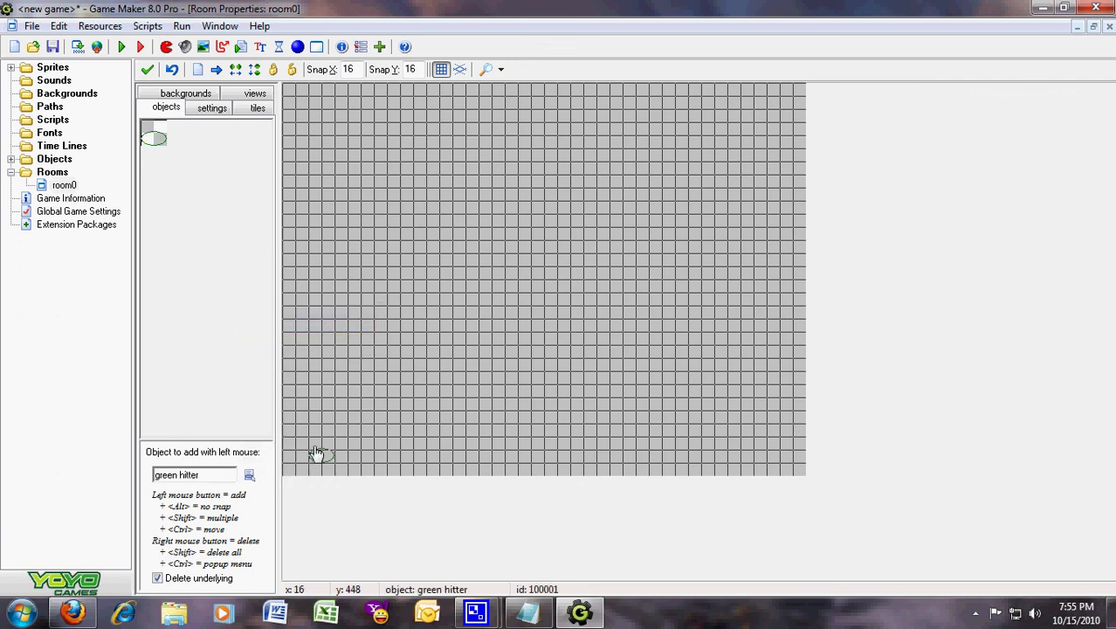
{"action": "left_click", "coordinate": [248, 475]}
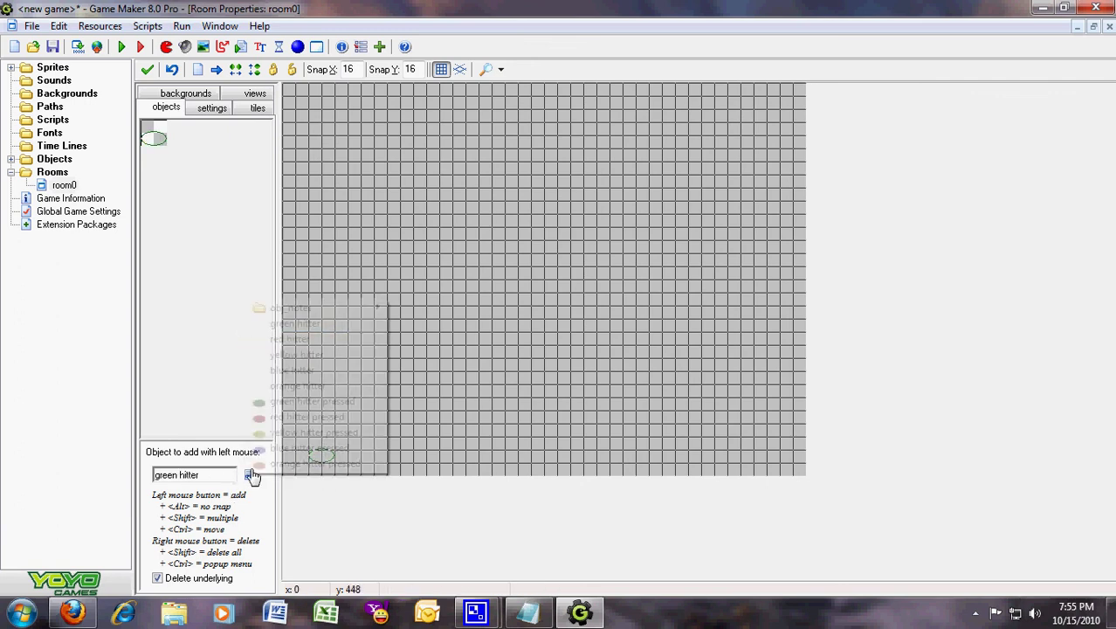
{"action": "left_click", "coordinate": [289, 339]}
{"action": "left_click_drag", "start_coordinate": [344, 465], "coordinate": [373, 452]}
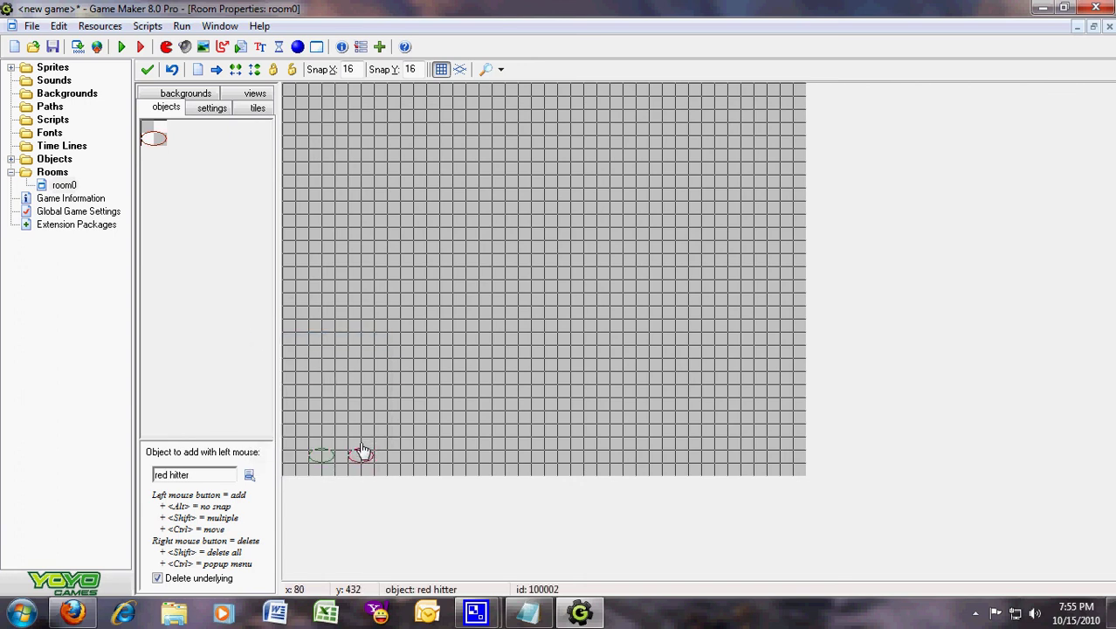
{"action": "left_click", "coordinate": [249, 476]}
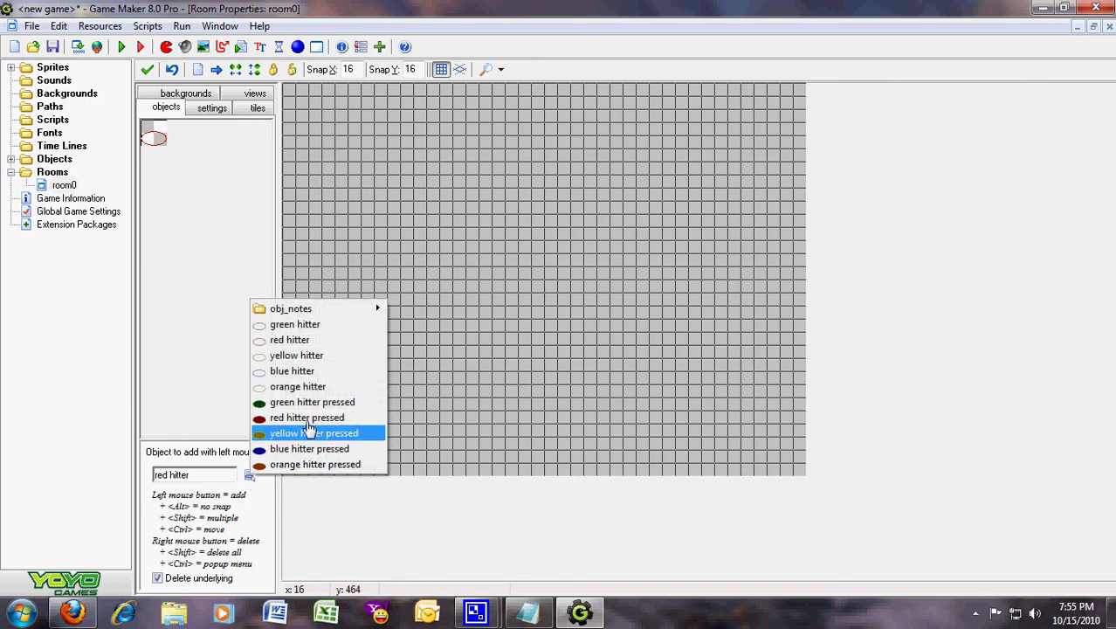
{"action": "left_click", "coordinate": [296, 355]}
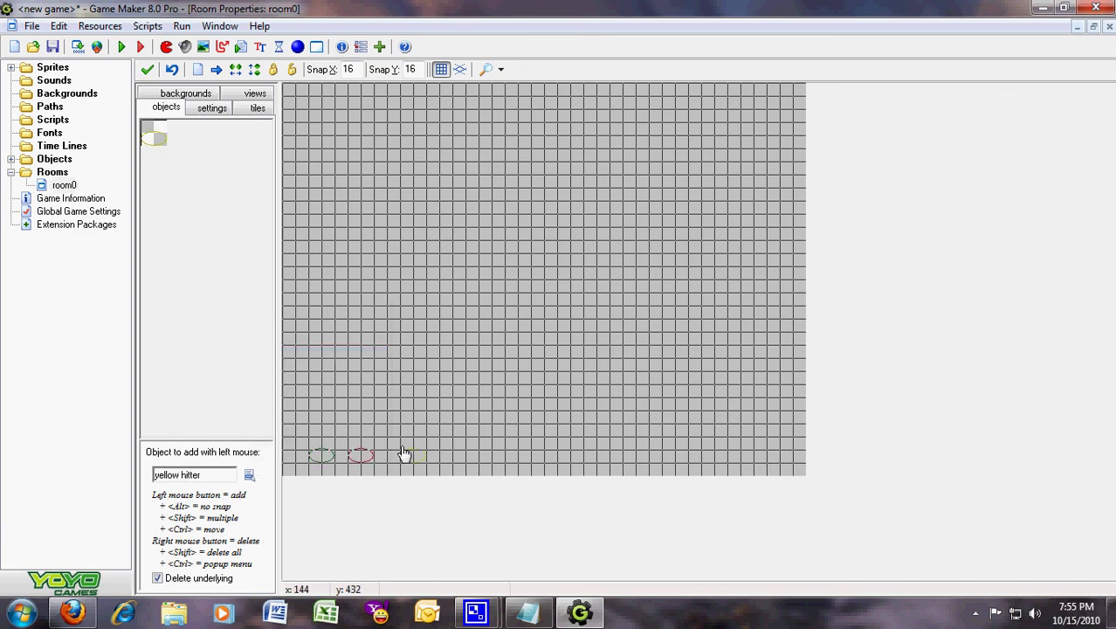
{"action": "left_click", "coordinate": [404, 455]}
- Add blue and orange hitters to complete the bottom row
{"action": "left_click", "coordinate": [249, 475]}
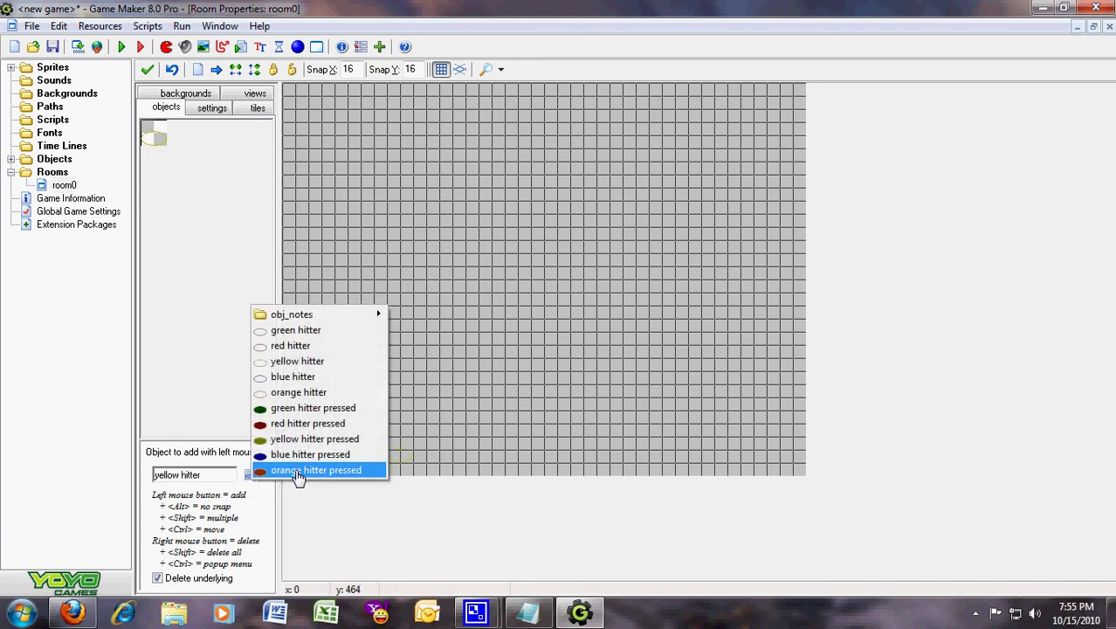
{"action": "left_click", "coordinate": [297, 376]}
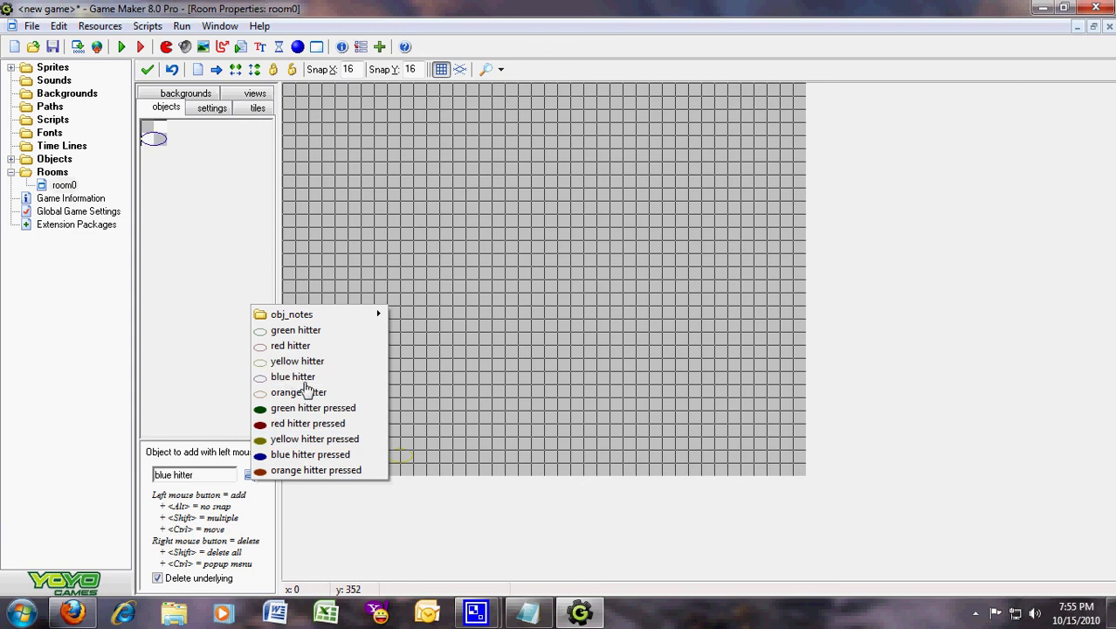
{"action": "left_click", "coordinate": [426, 453]}
{"action": "left_click_drag", "start_coordinate": [408, 453], "coordinate": [431, 463]}
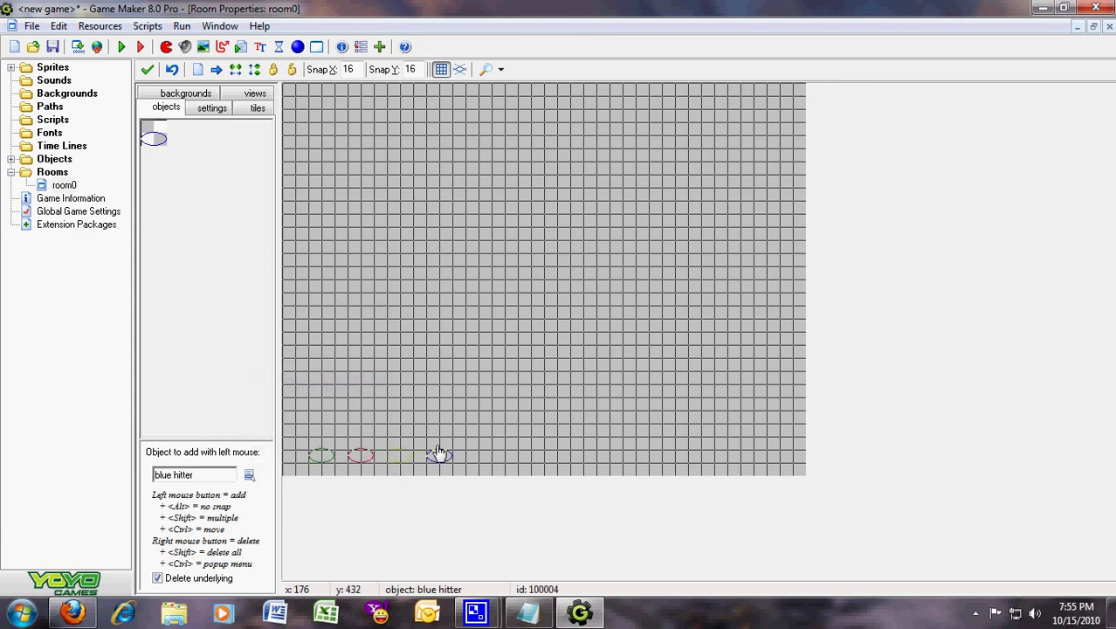
{"action": "left_click", "coordinate": [249, 475]}
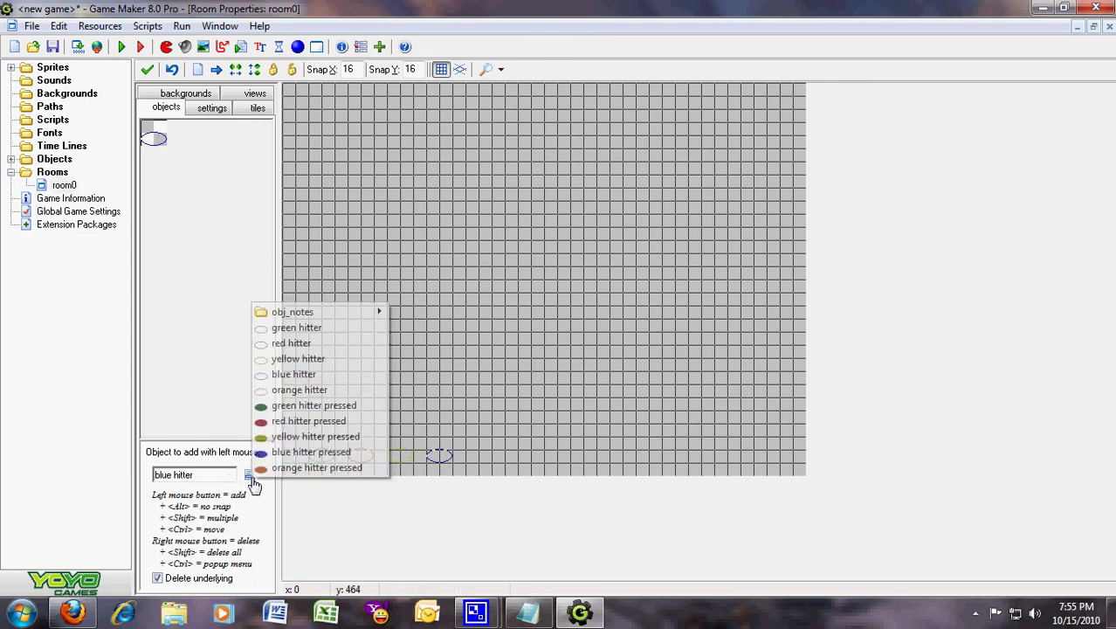
{"action": "left_click", "coordinate": [299, 391]}
{"action": "left_click", "coordinate": [464, 460]}
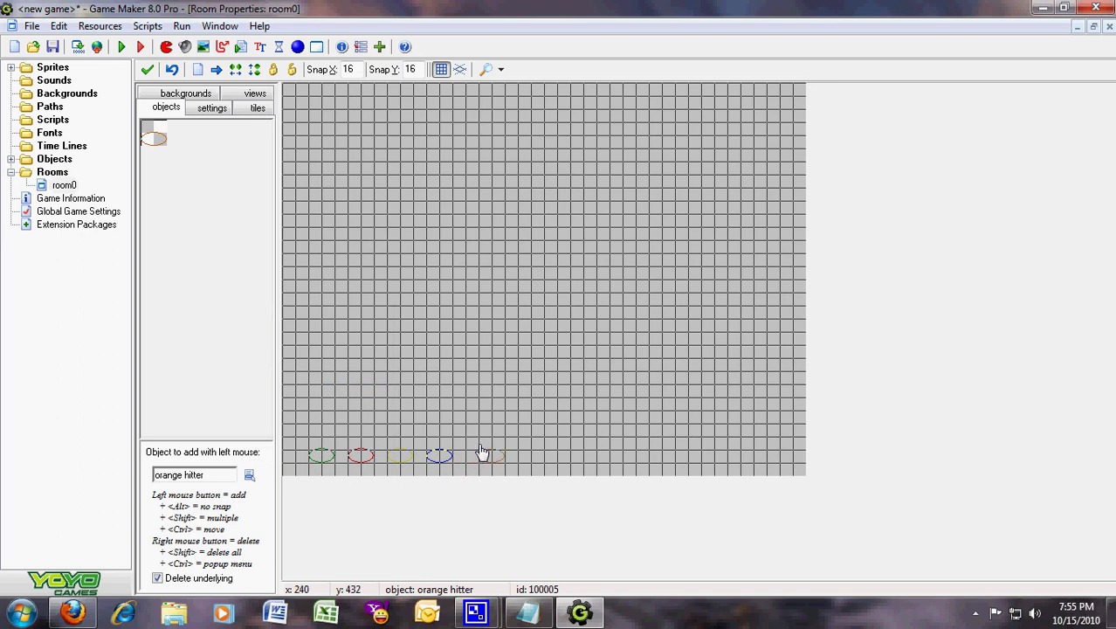
- Close the room, test-run the game with its five hitters, then quit with Escape
{"action": "left_click", "coordinate": [148, 70]}
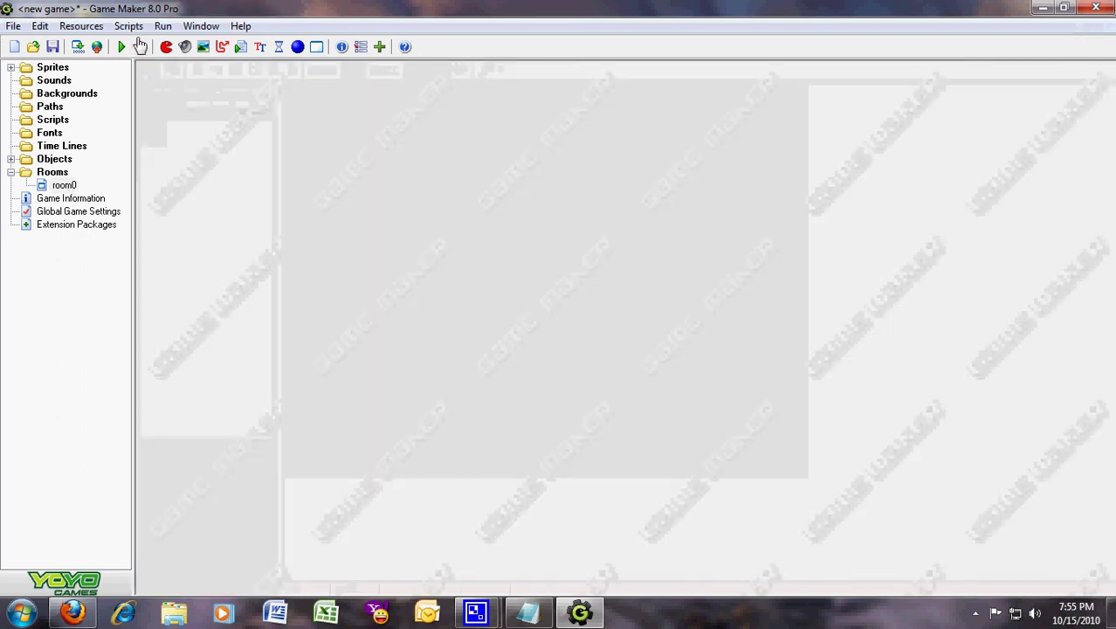
{"action": "left_click", "coordinate": [122, 47]}
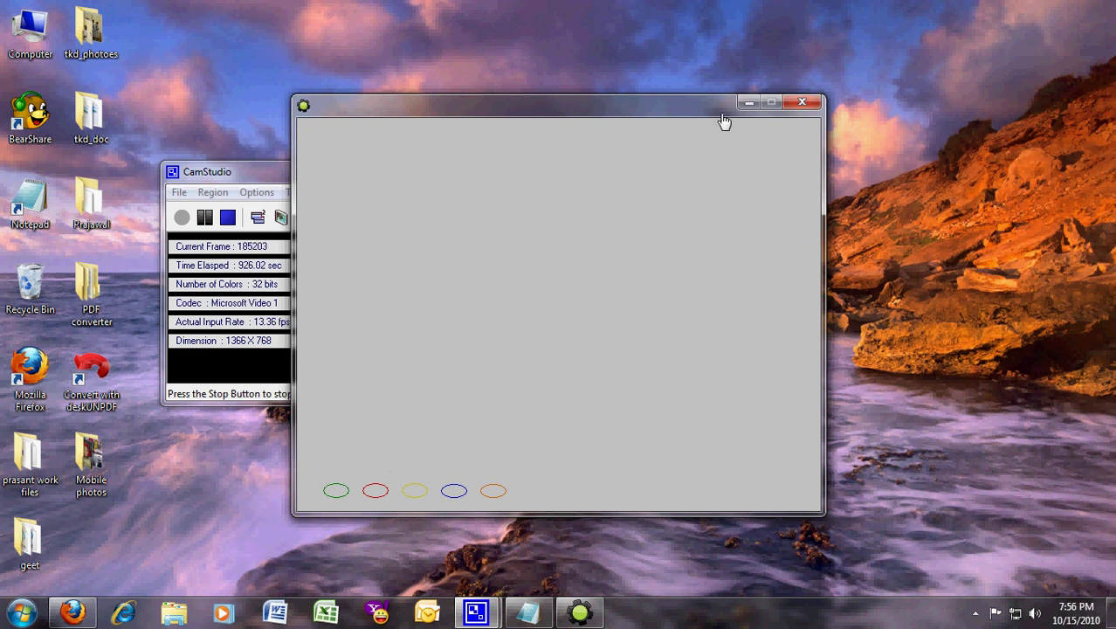
{"action": "key", "text": "Escape"}
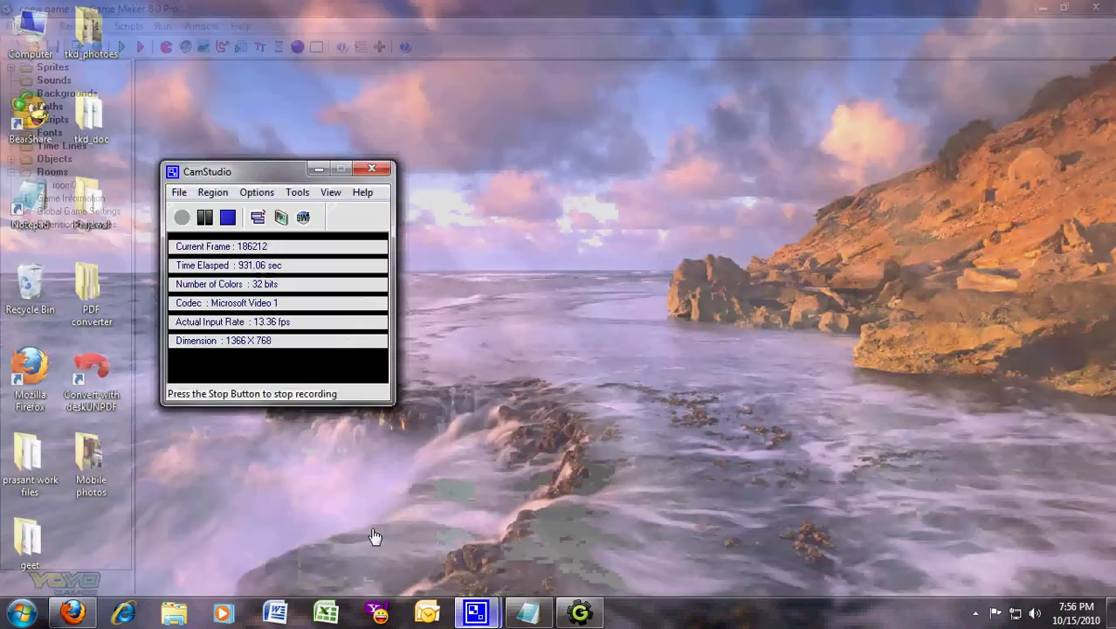
{"action": "left_click", "coordinate": [373, 536]}
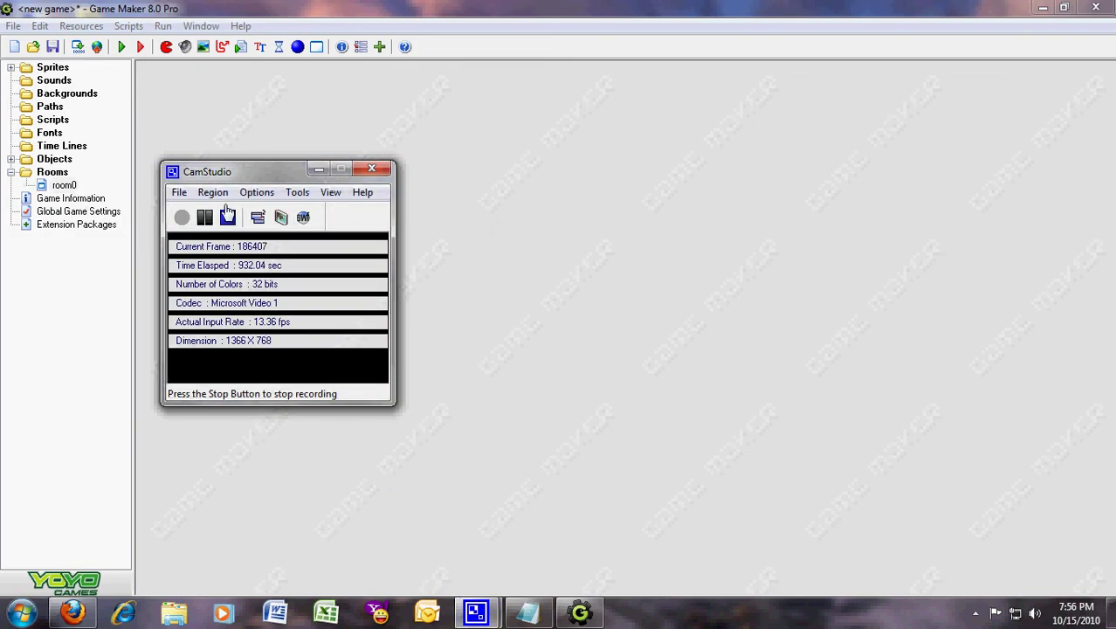